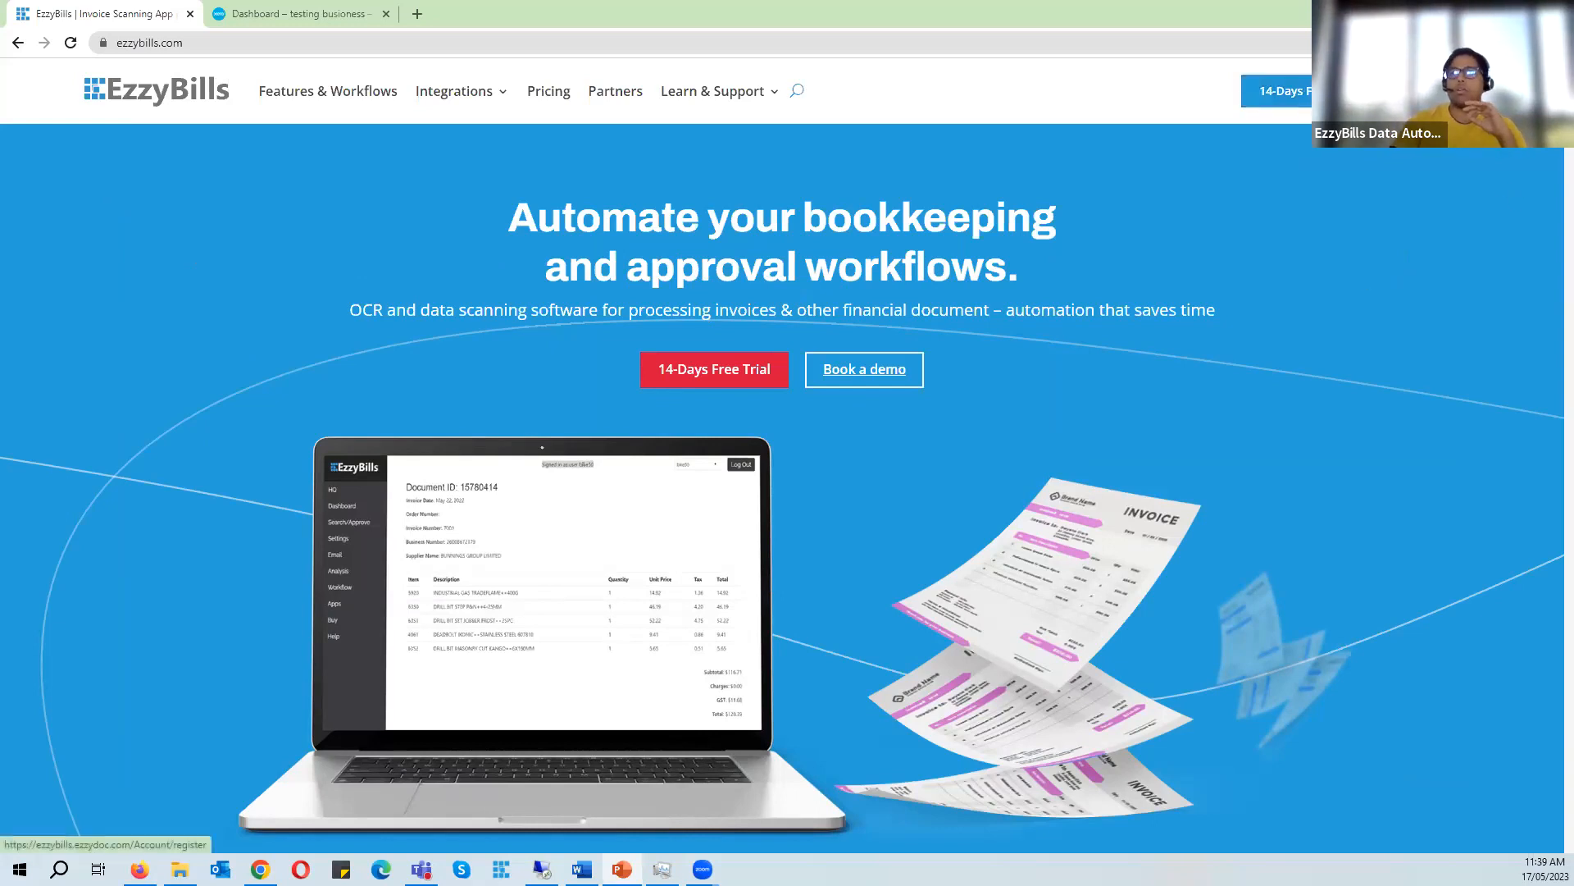
- Start the 14-day free trial sign-up and switch to creating a Partner (HQ) account instead
click(1324, 91)
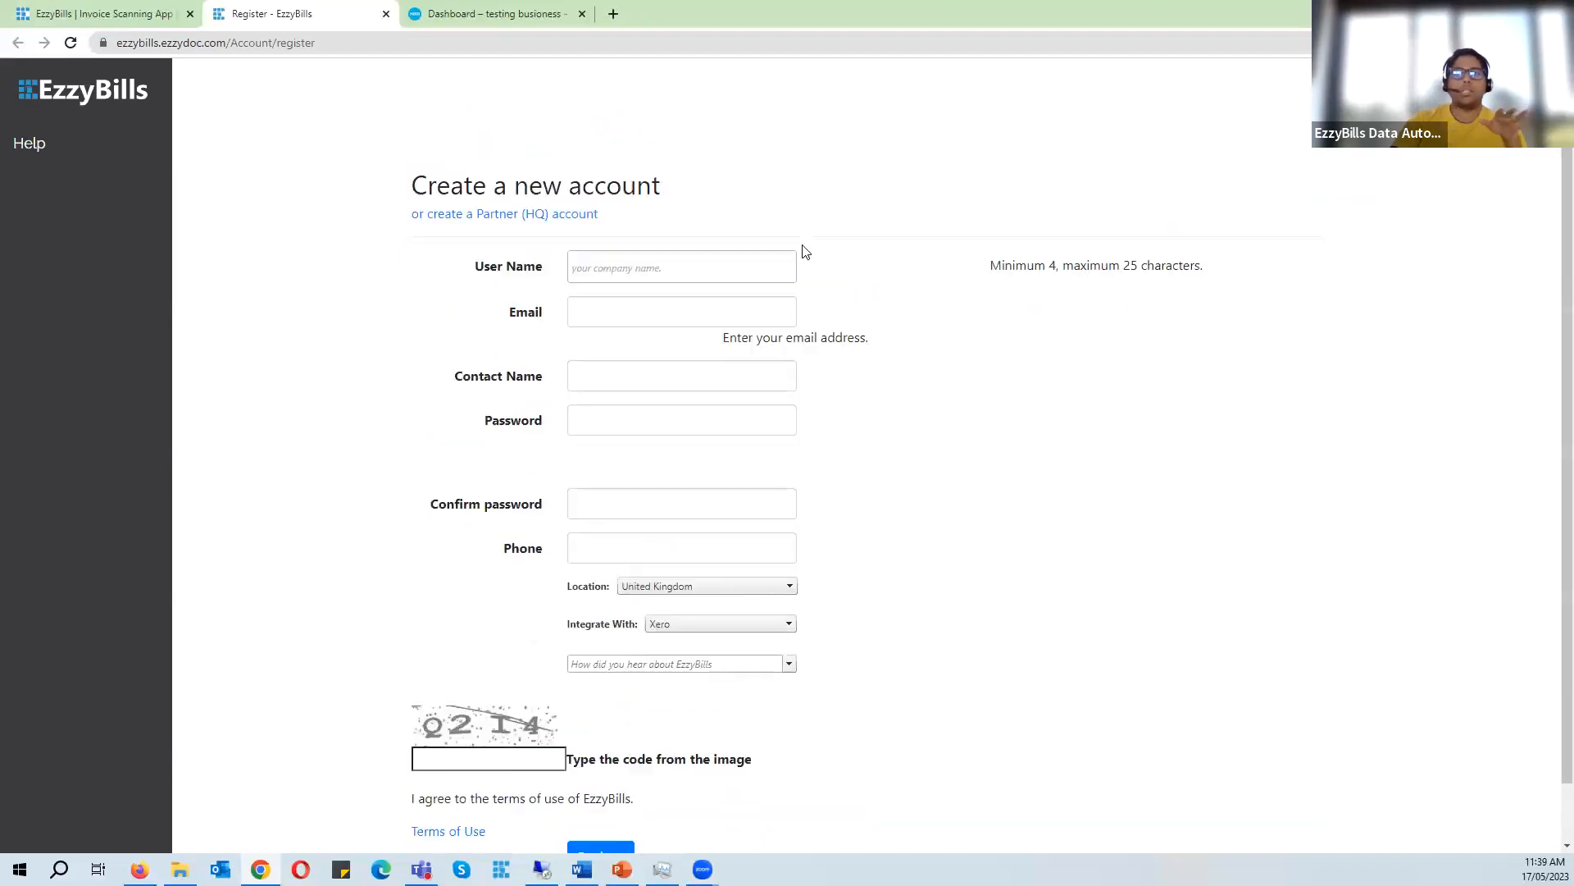
drag(661, 243, 411, 238)
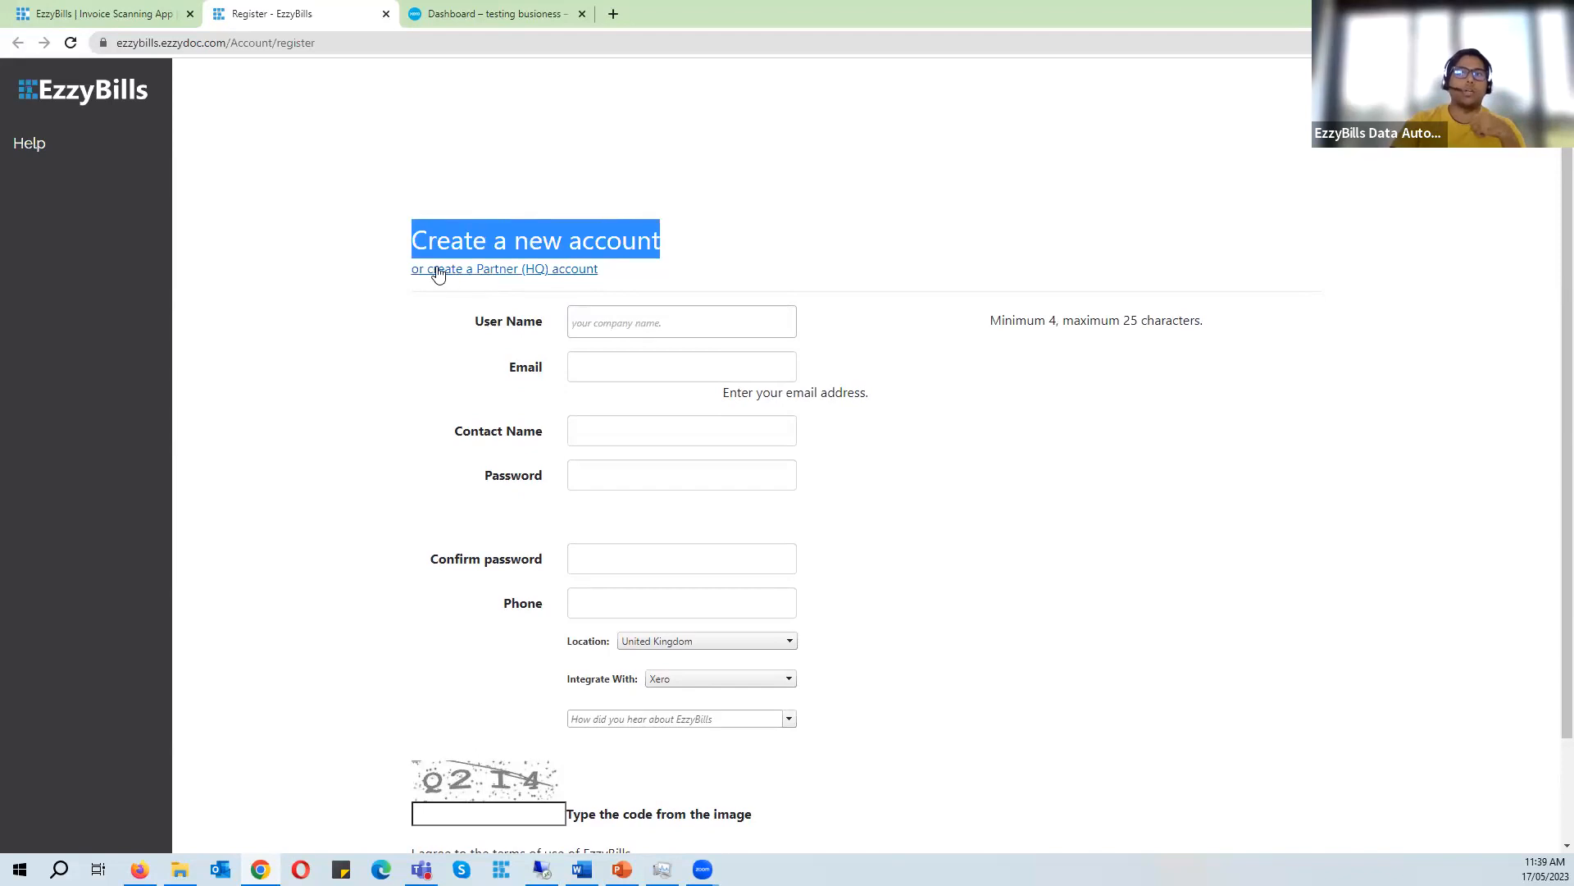
click(515, 272)
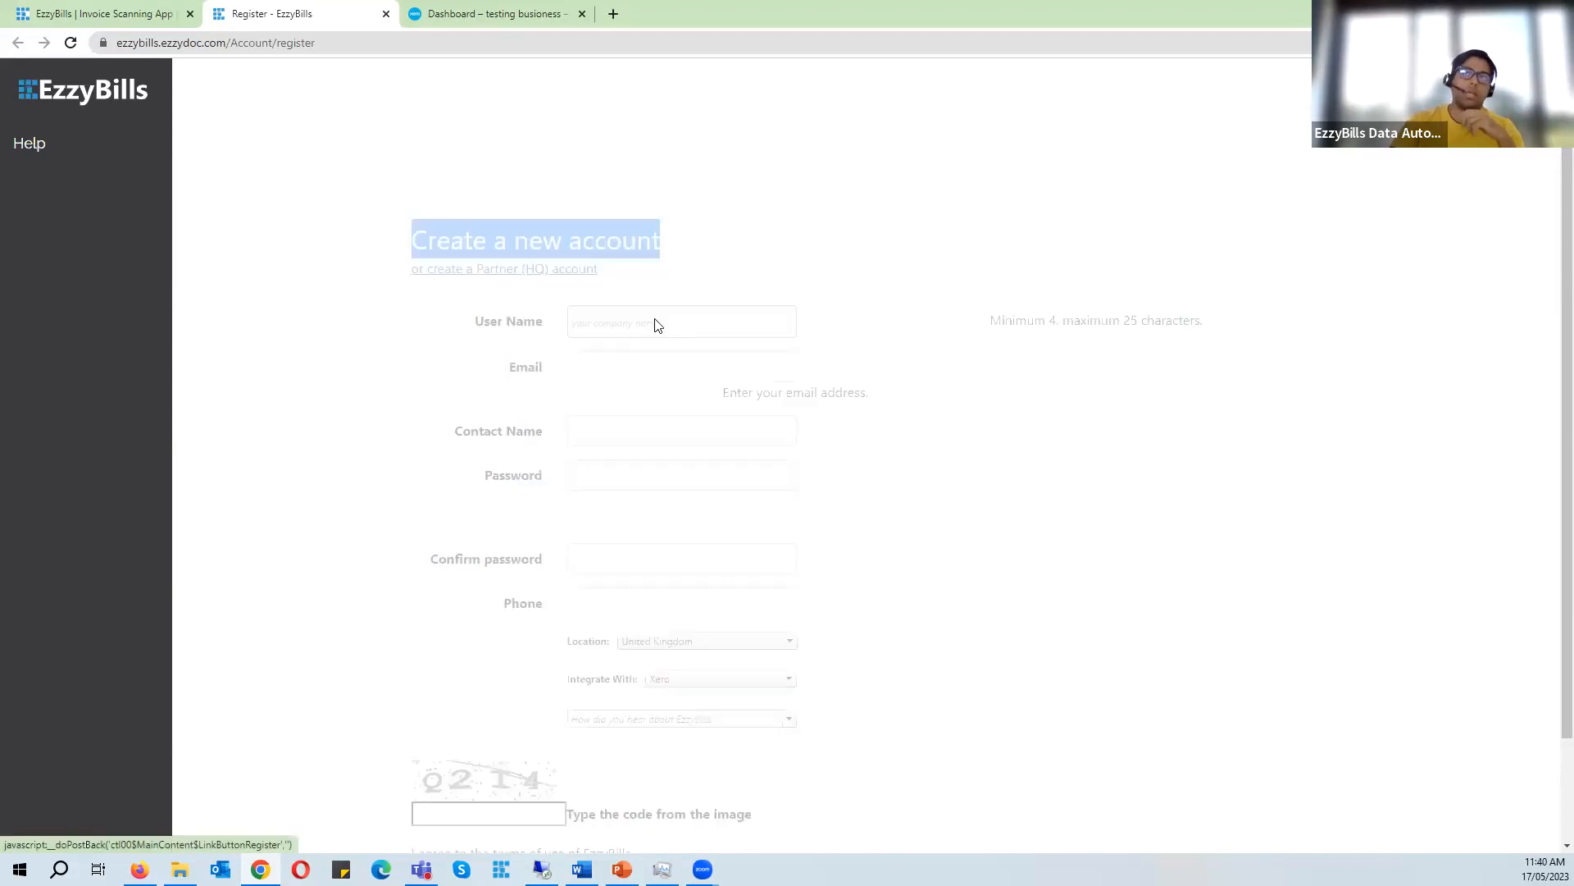
- Examine the Partner (HQ) Account registration form and its heading
drag(413, 240, 767, 255)
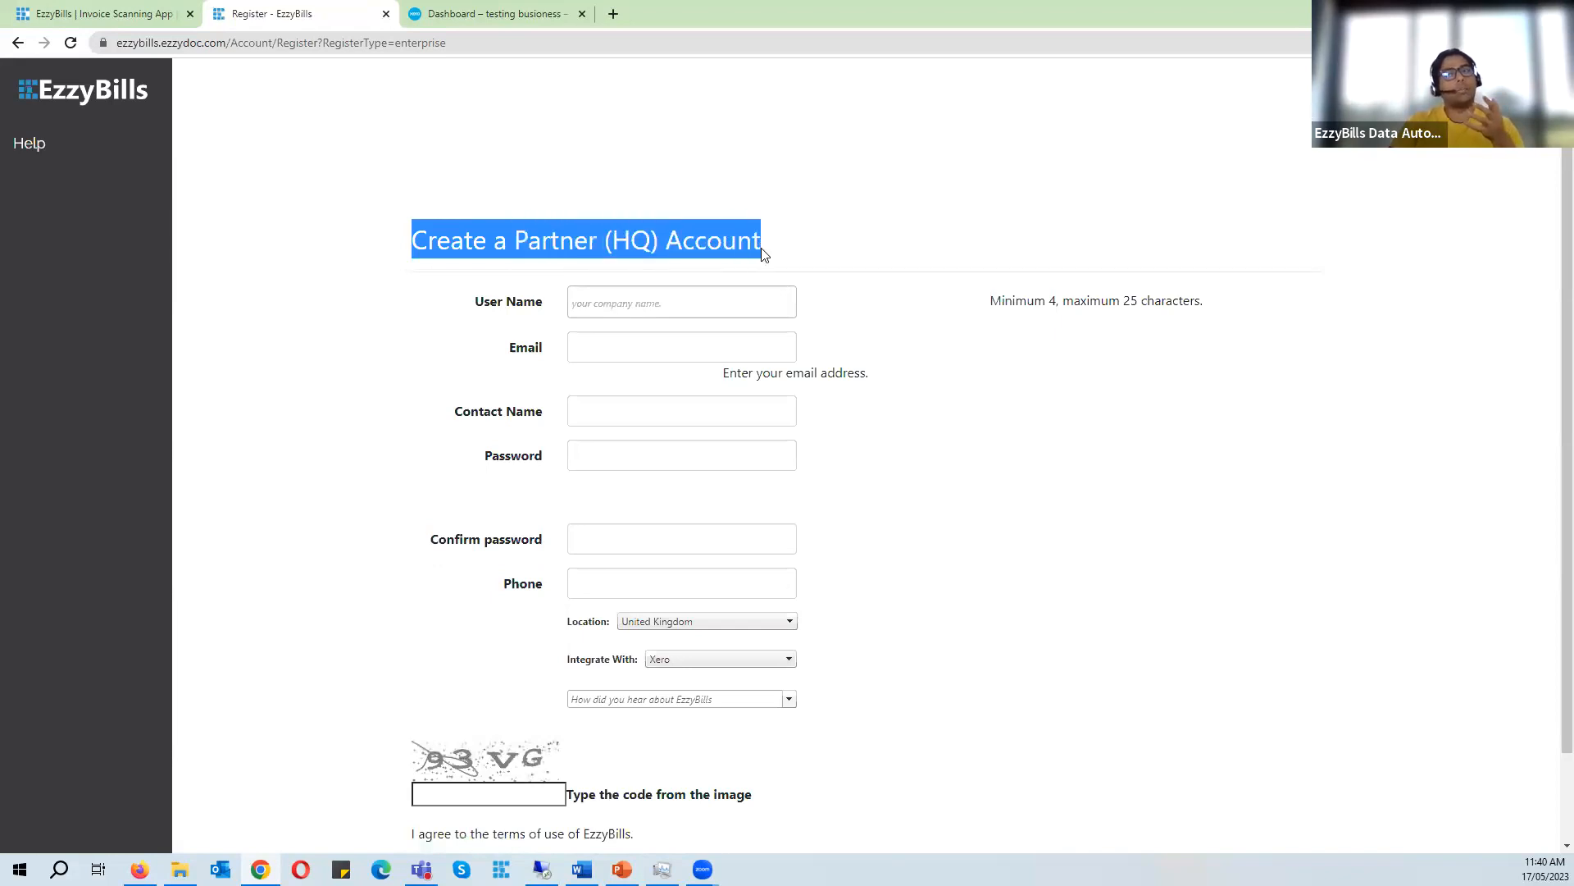
drag(414, 242, 764, 250)
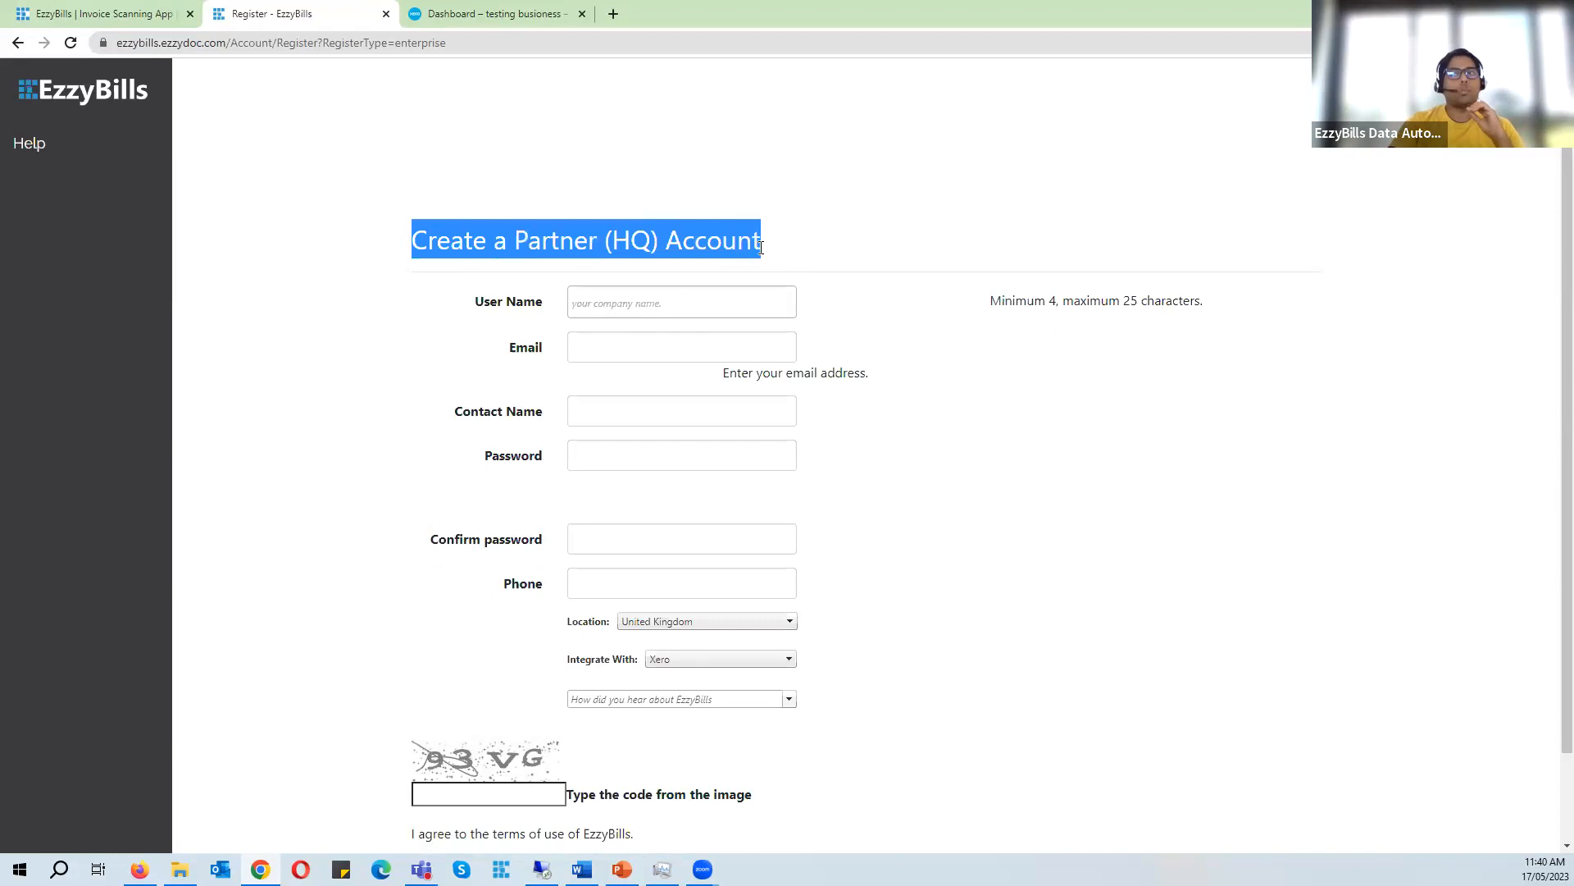
click(531, 273)
drag(494, 242, 676, 248)
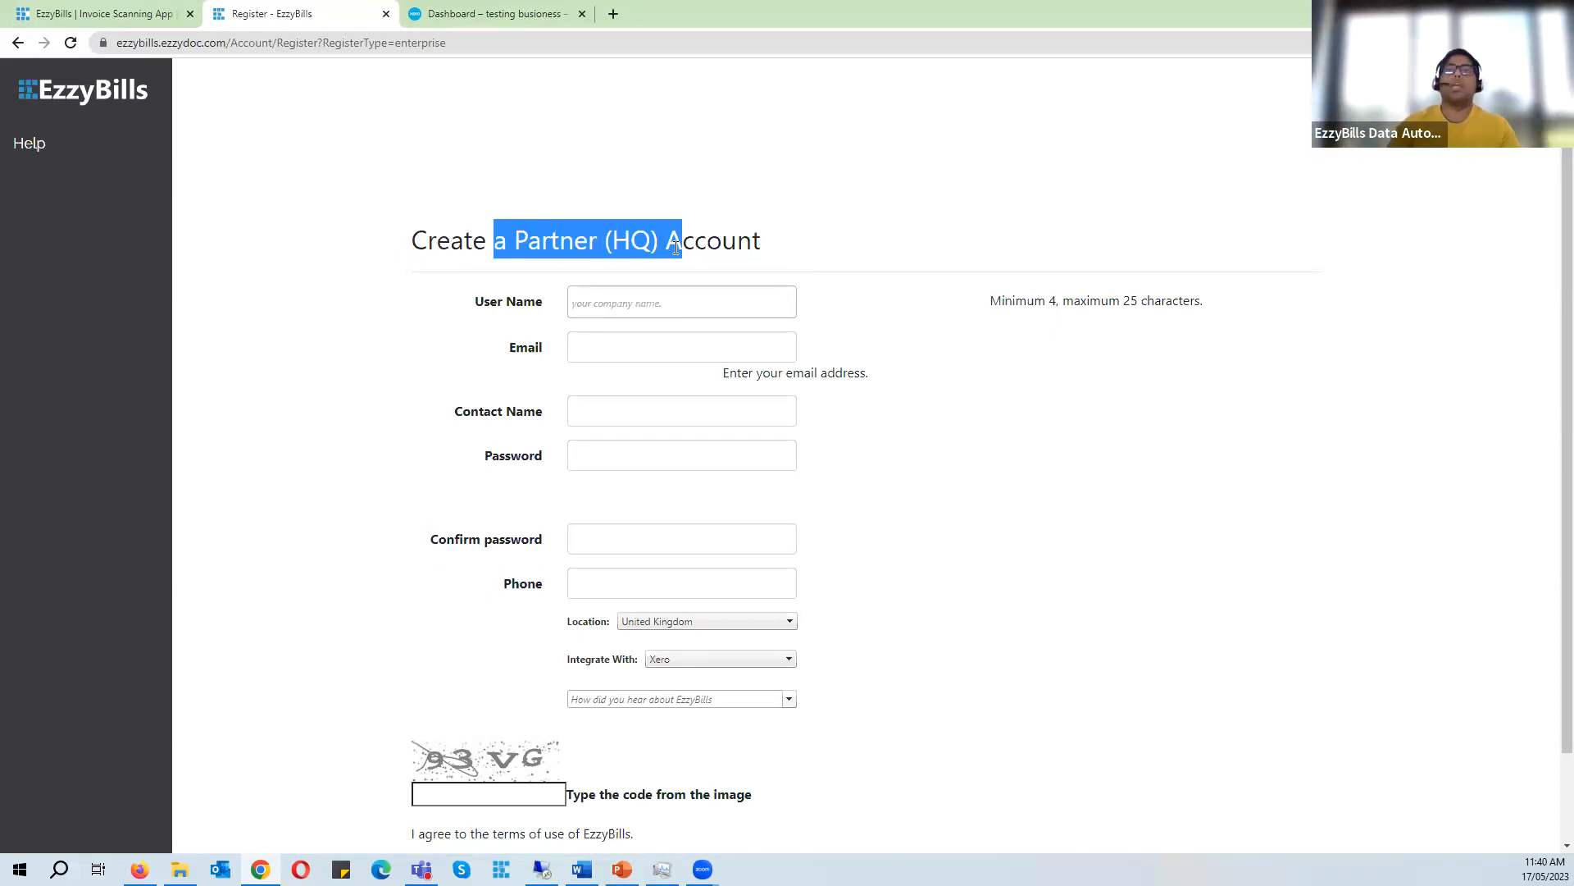
click(545, 223)
click(646, 300)
click(763, 254)
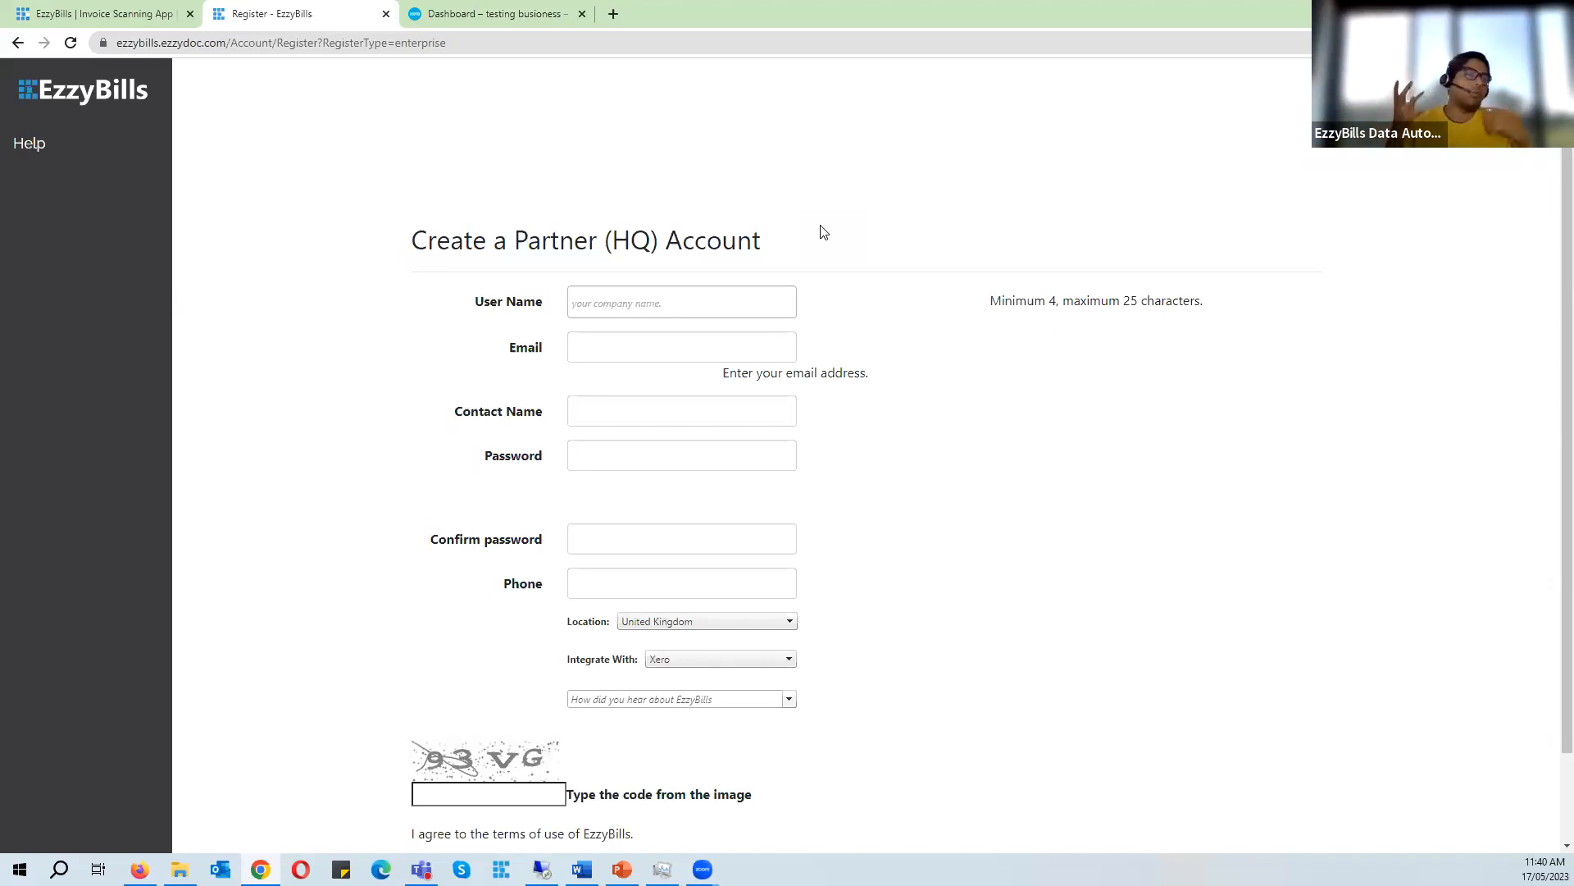
click(710, 305)
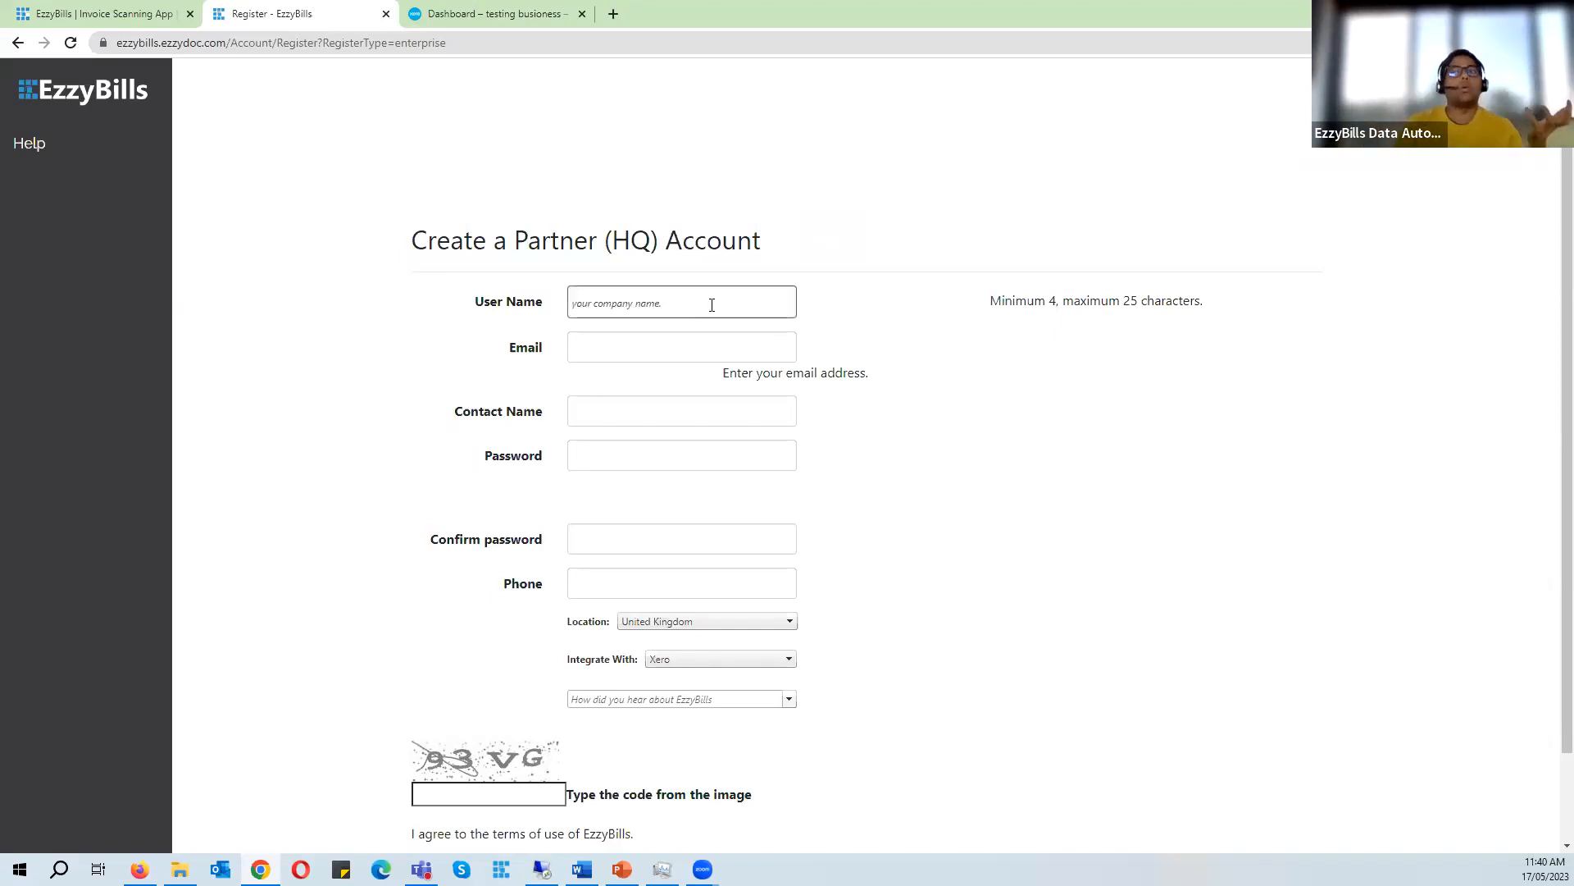
click(842, 234)
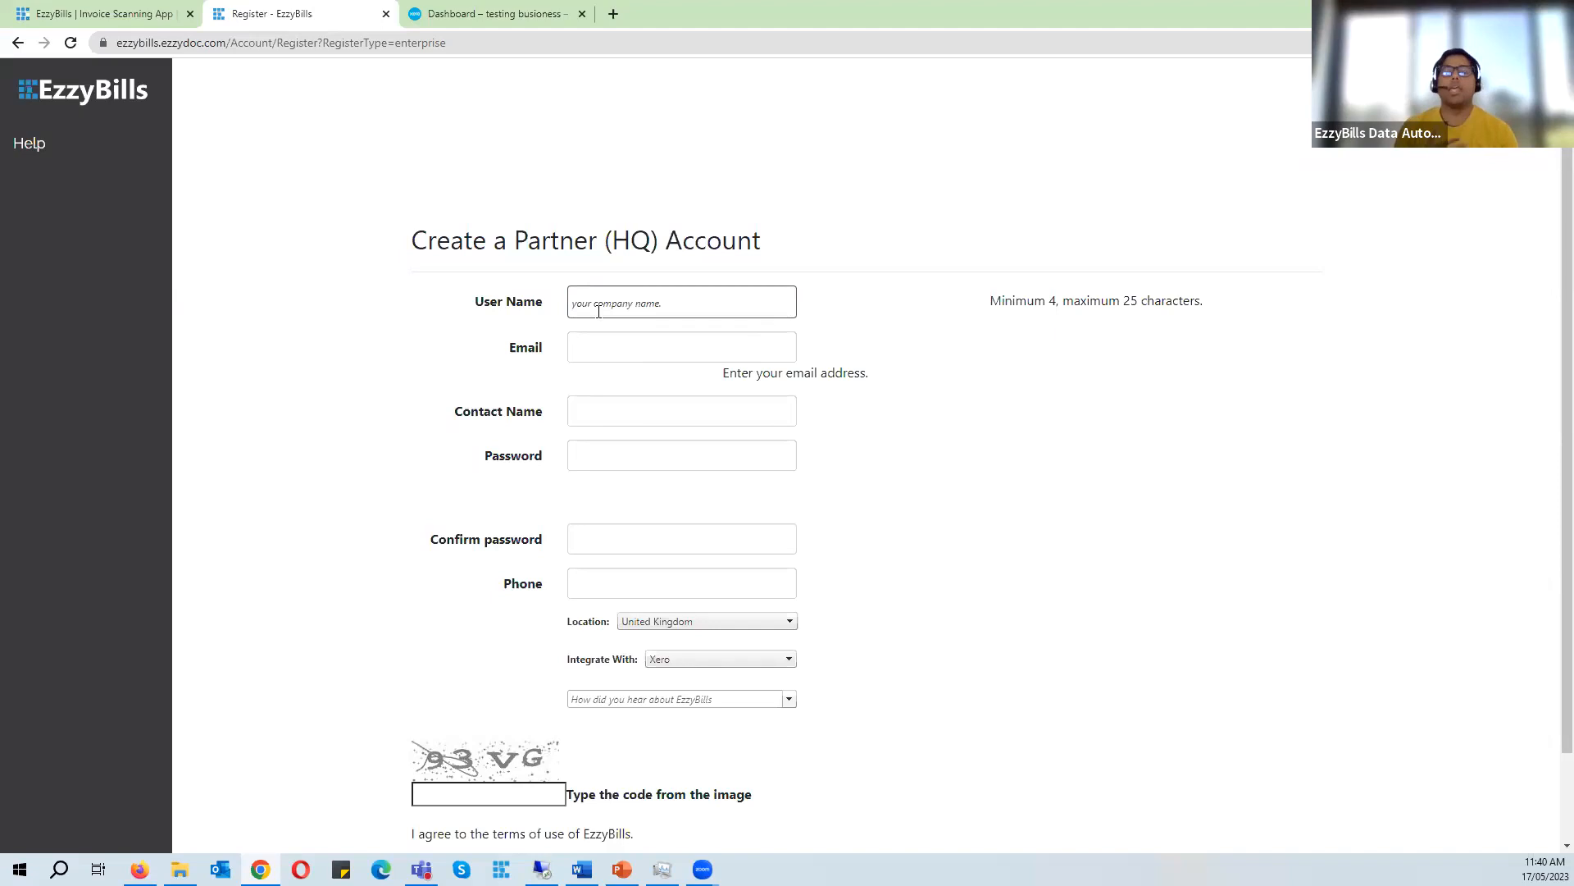
- Enter Brisbane Electrical as the user name, removing the trailing pty ltd
click(667, 302)
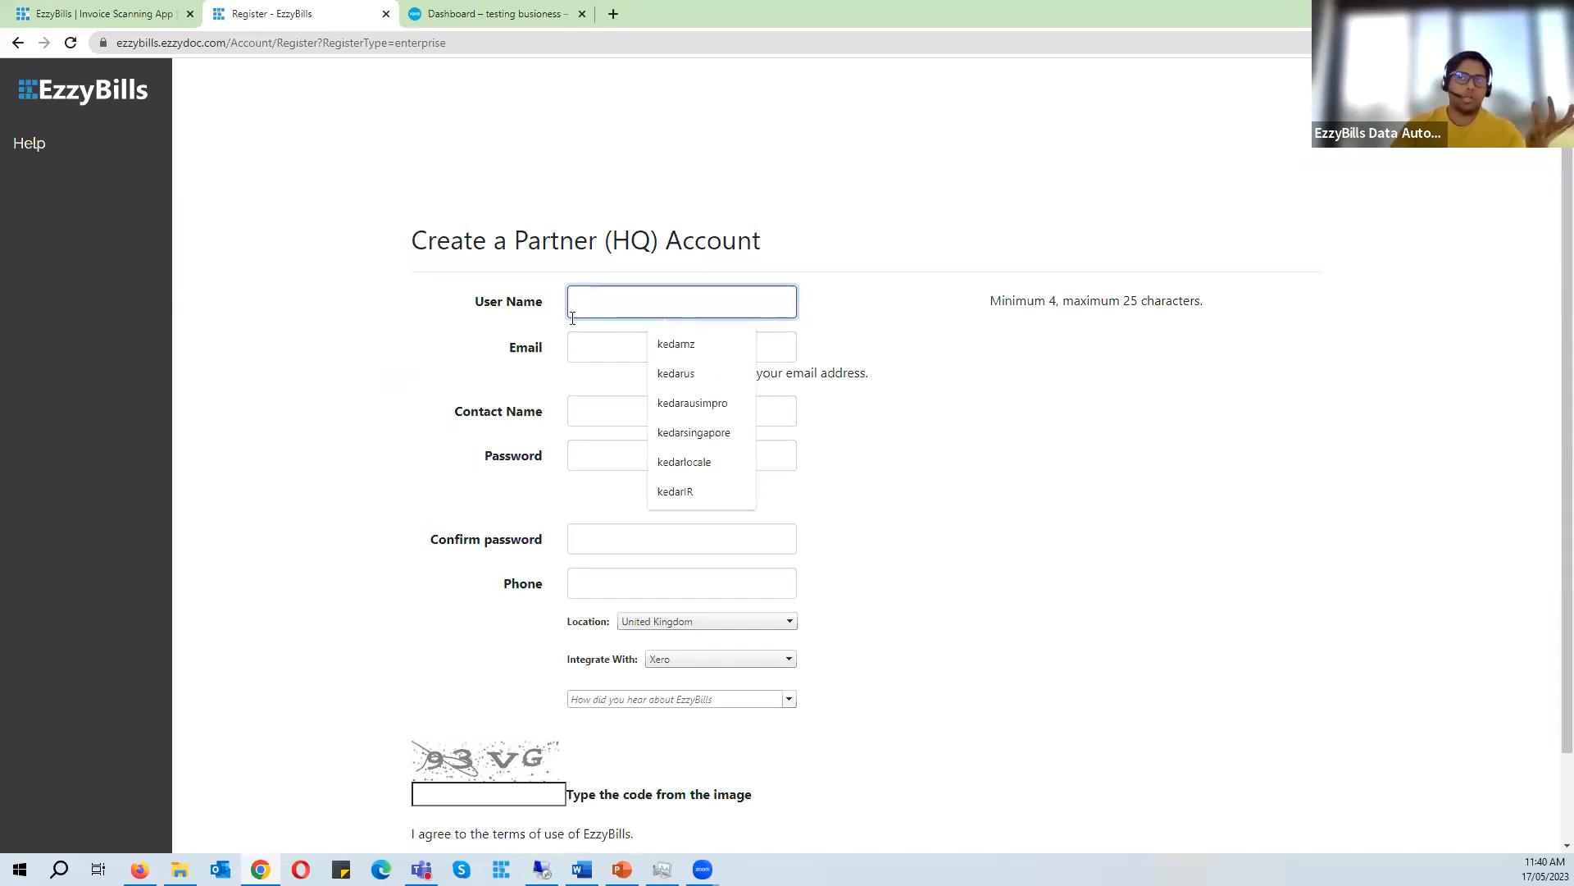
text(brisbane)
key(ctrl+a)
text(Bri)
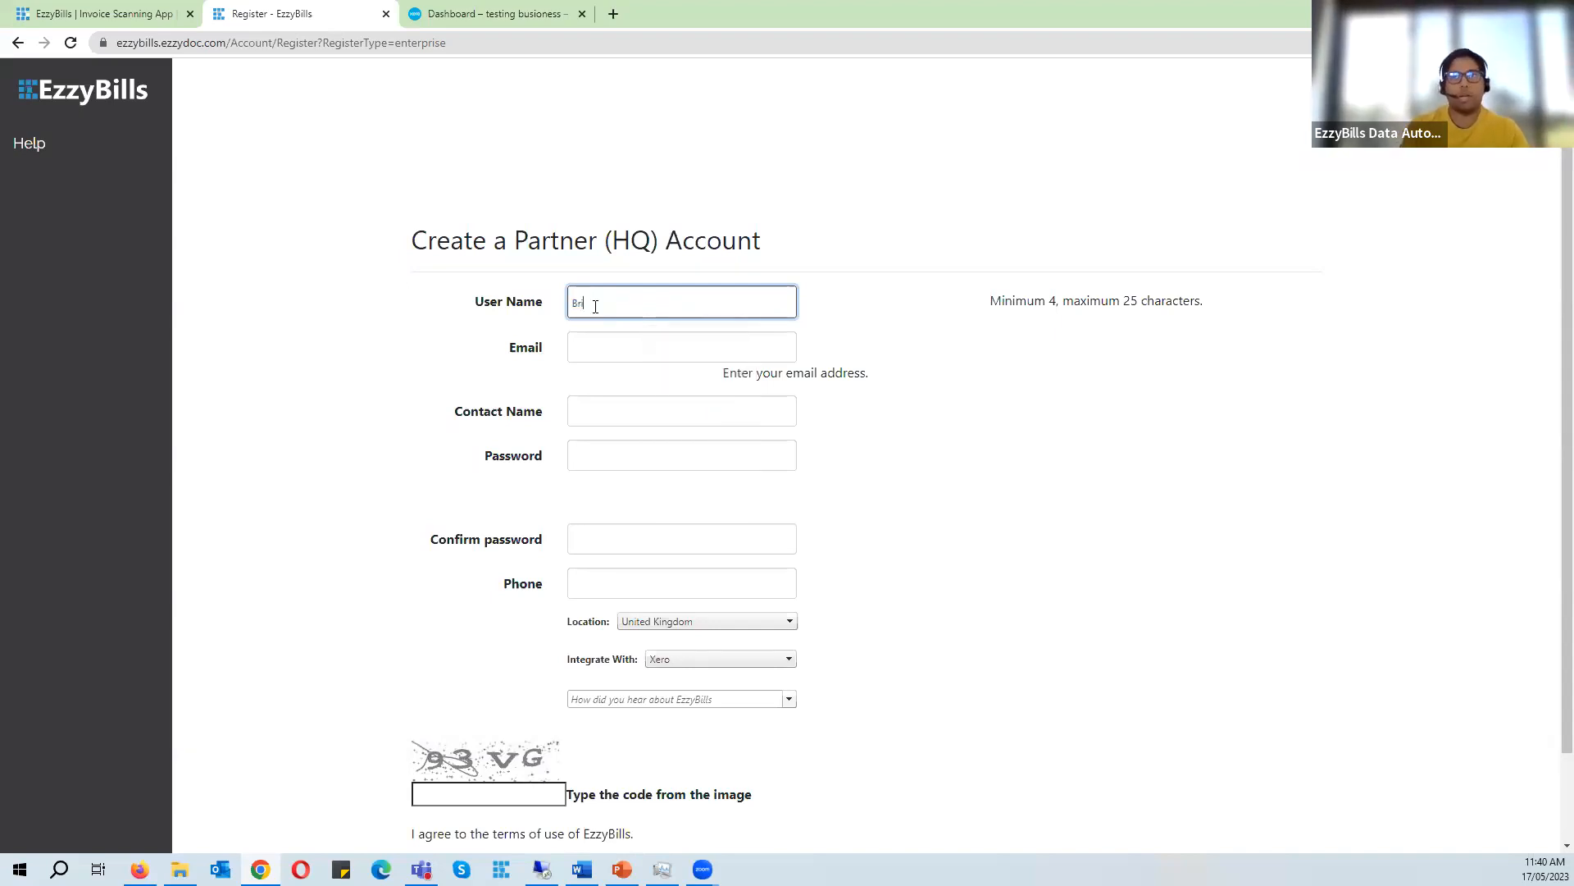
text(sbane )
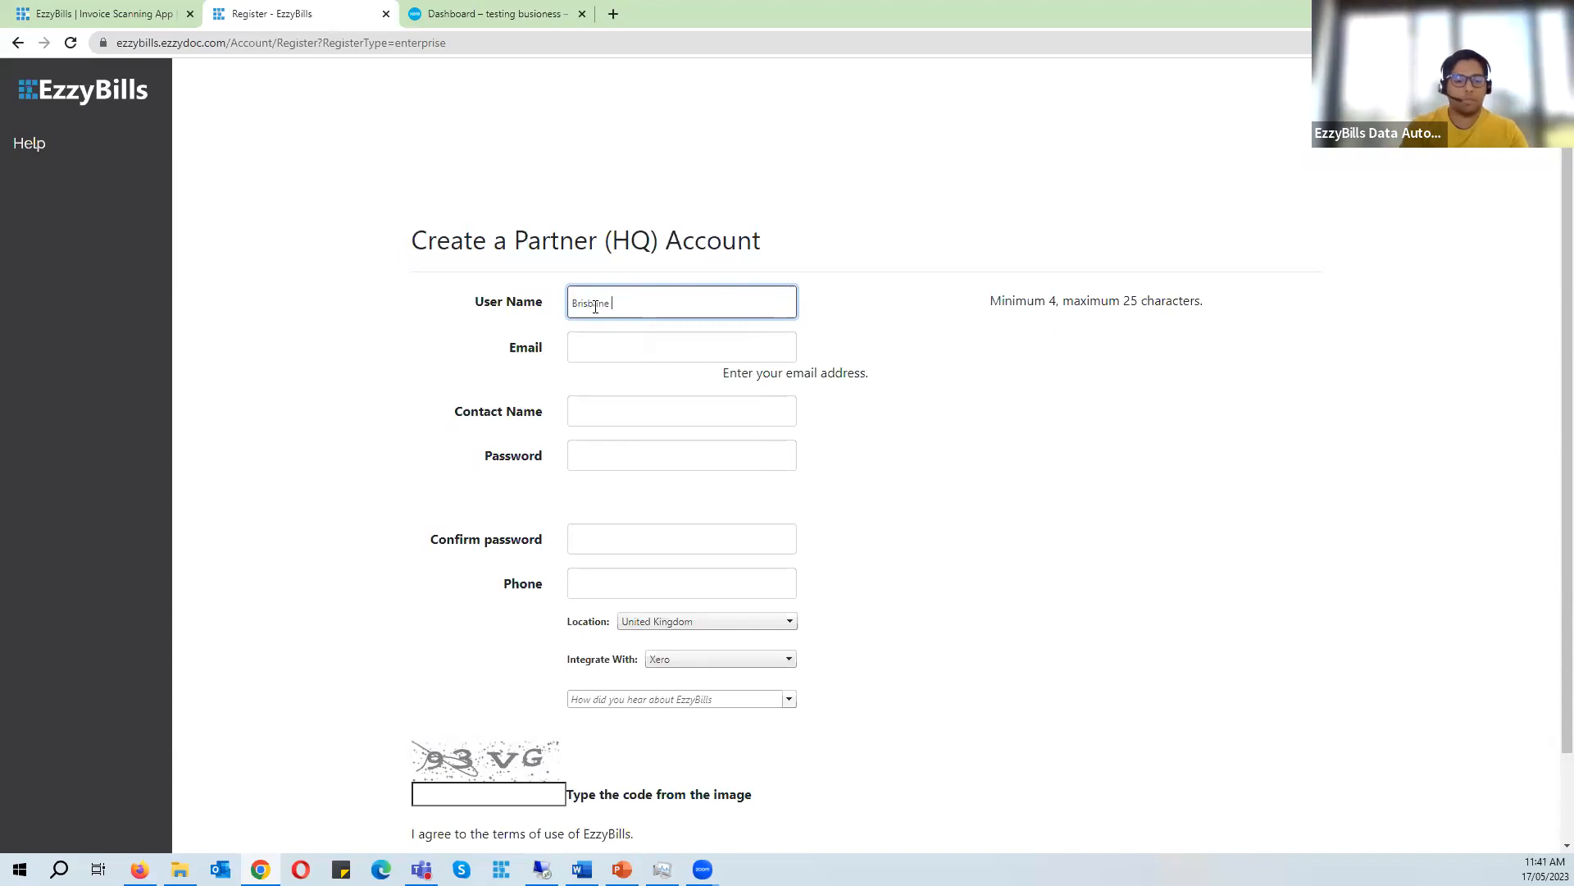
text(Electrical pty)
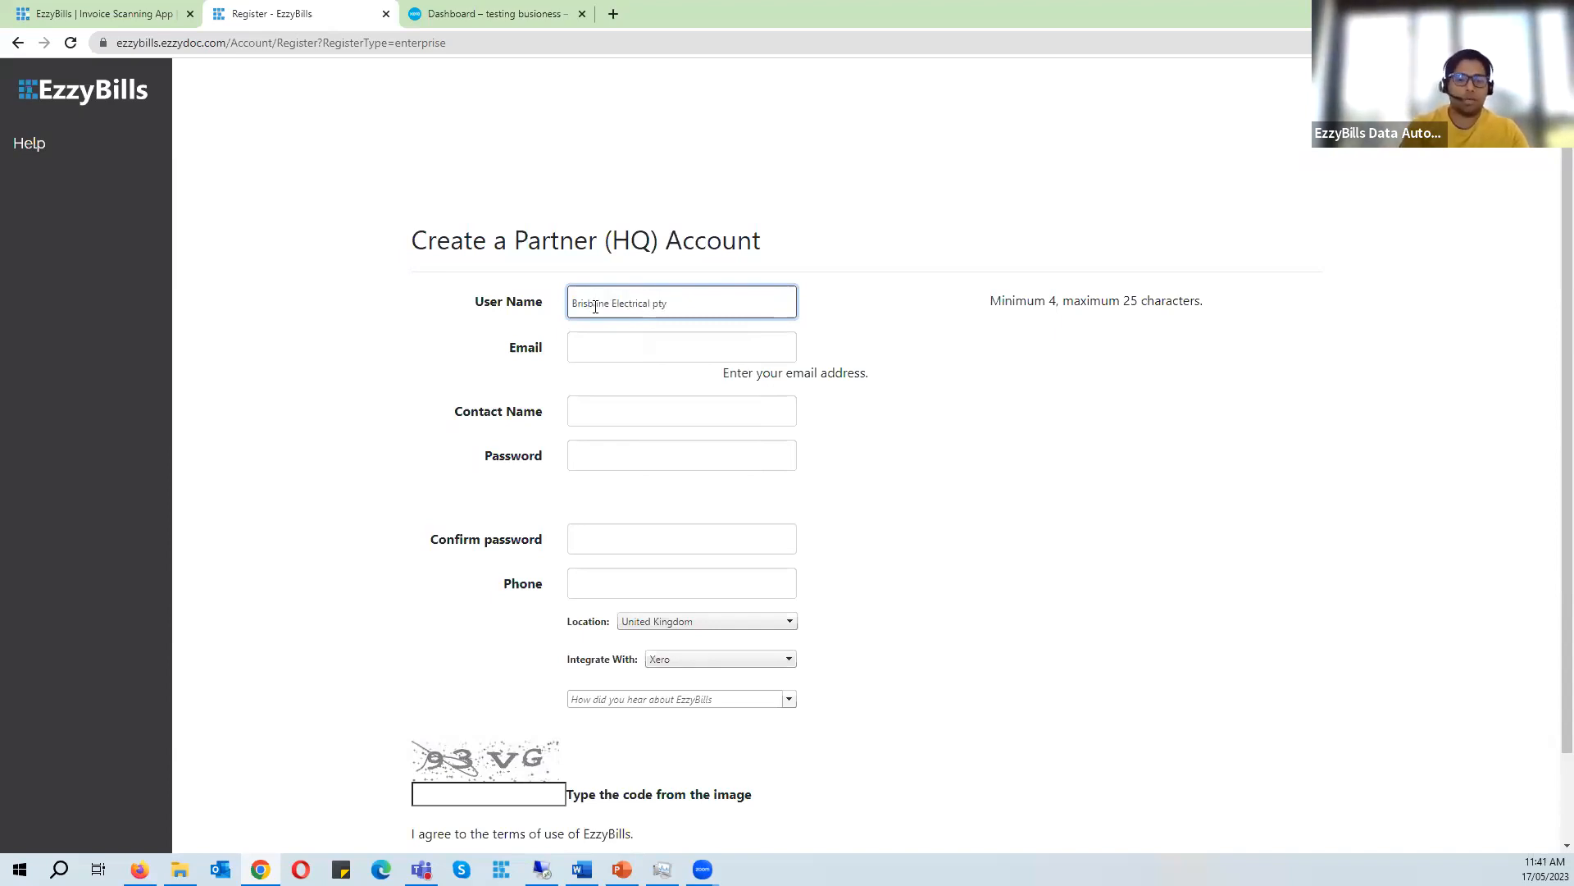
text( ltd)
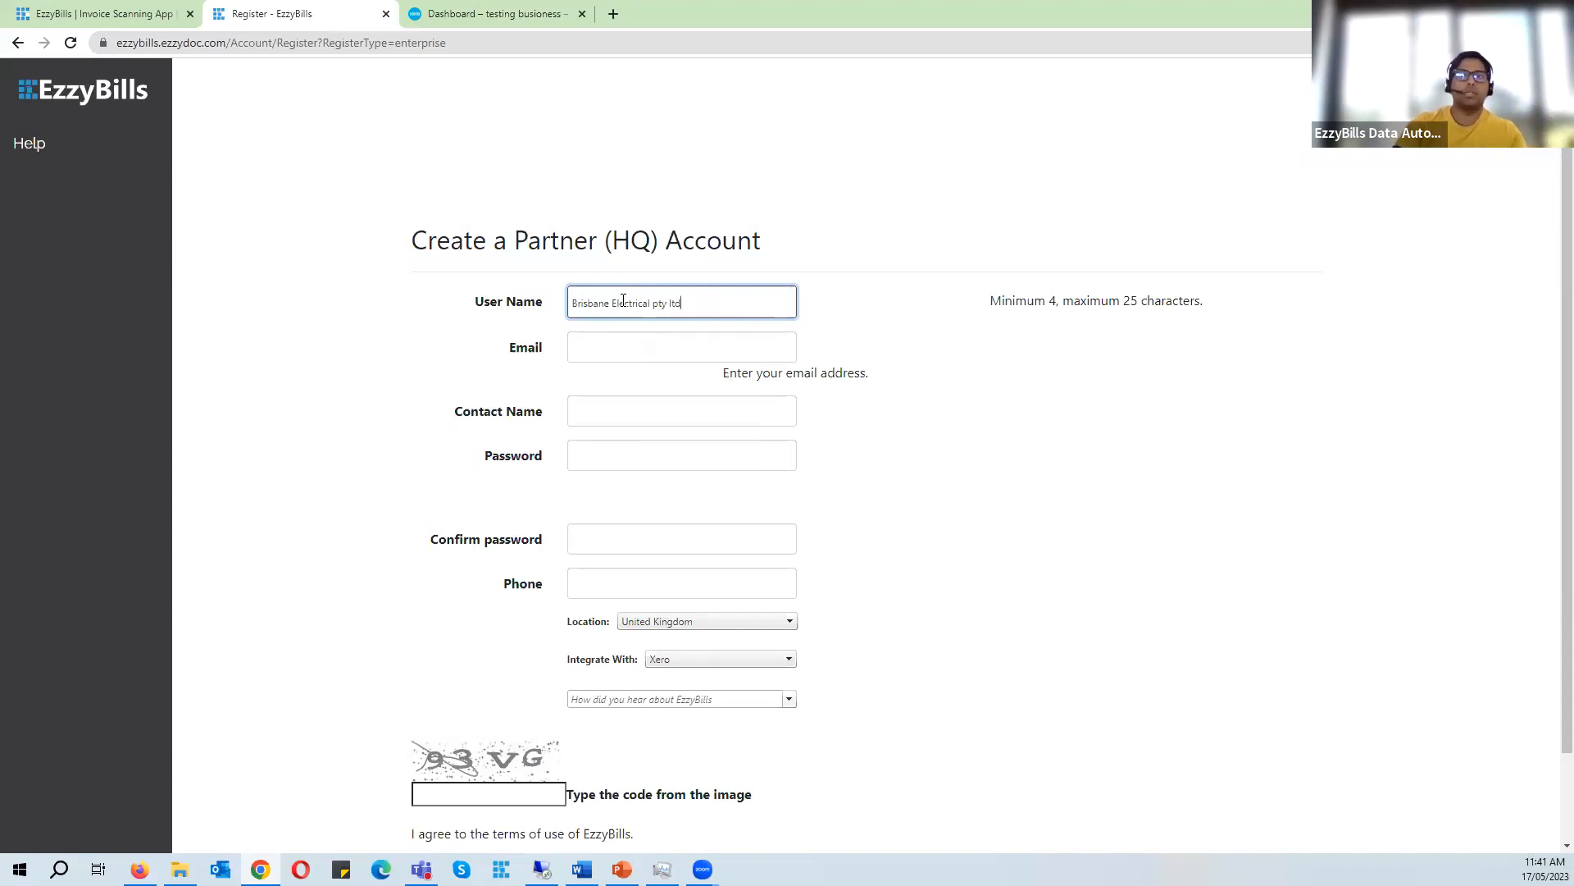
drag(710, 299, 492, 303)
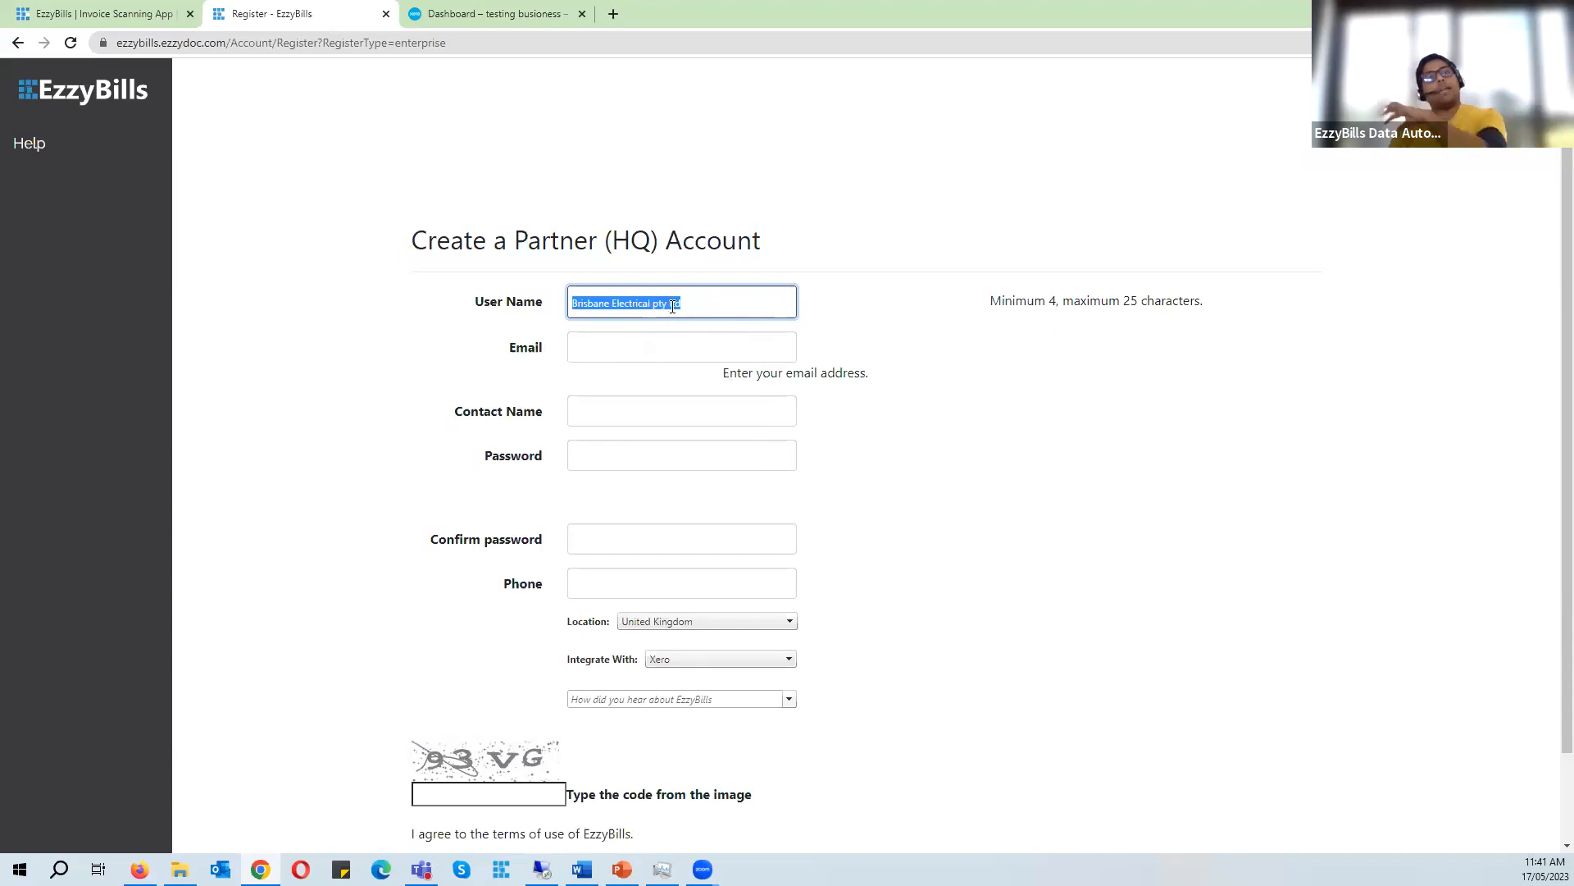
drag(650, 304, 779, 303)
key(BackSpace)
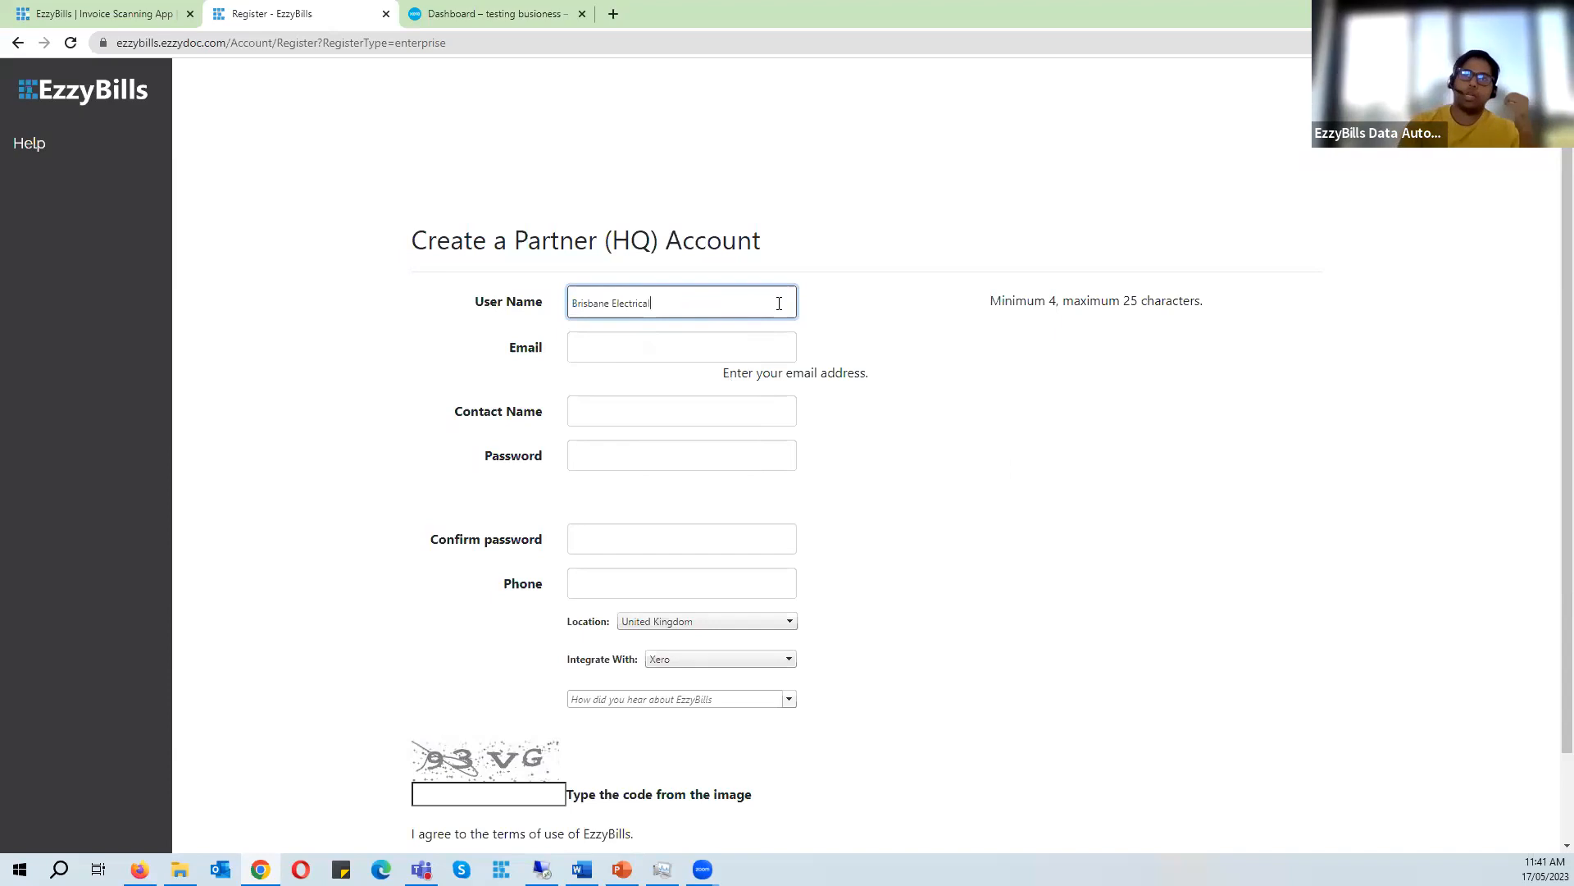
- Change the user name's first word so it reads Brissy Electrical
click(975, 455)
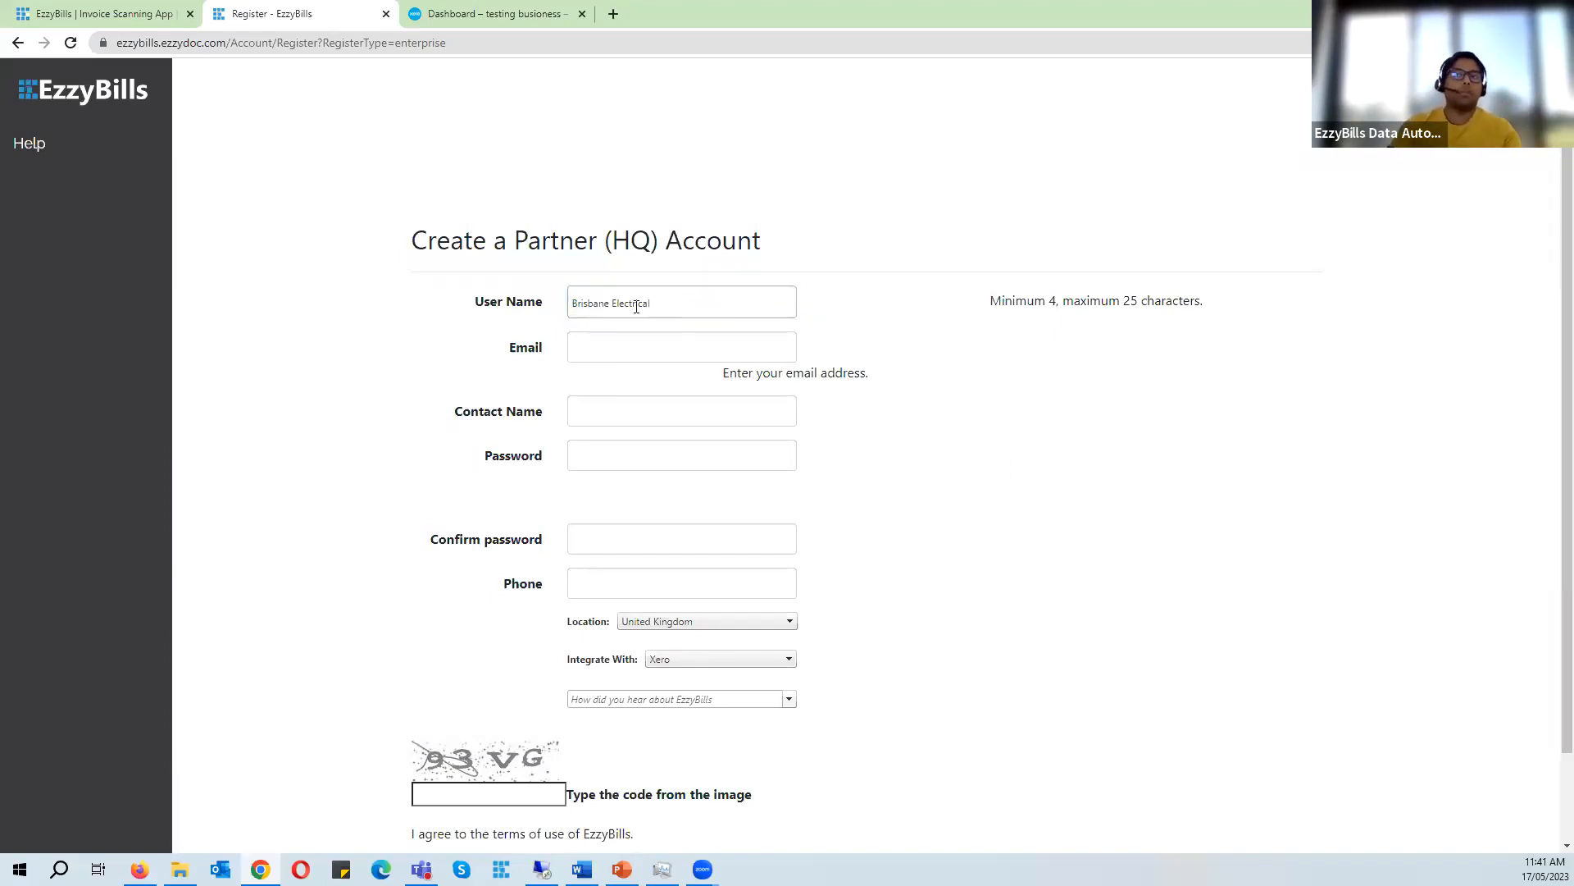
click(689, 302)
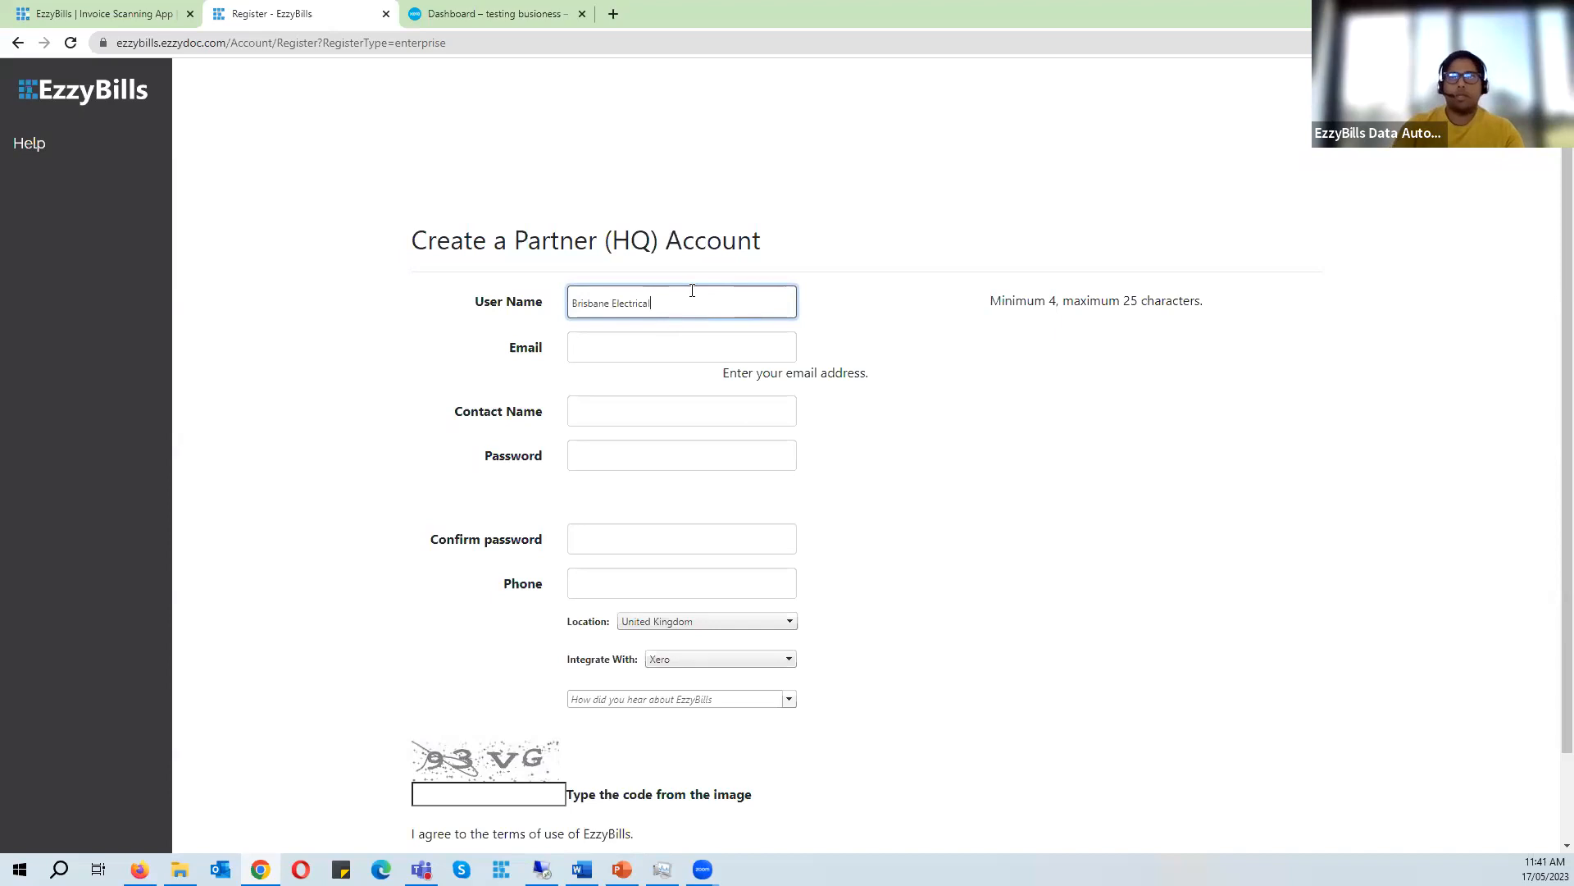
double_click(590, 302)
text(Brissy)
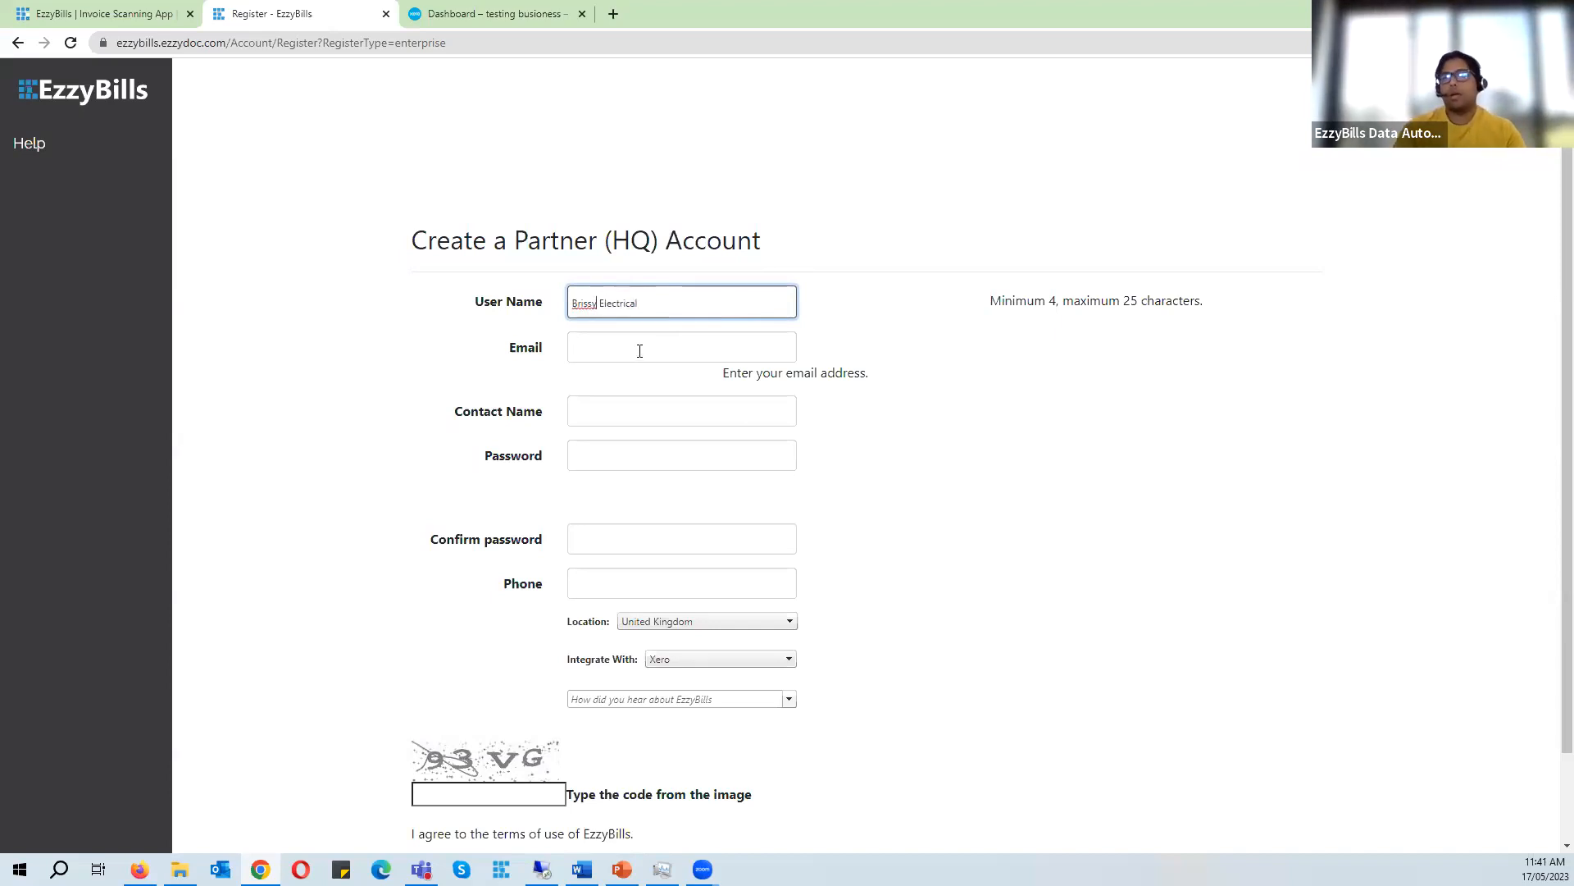
- Fill in the account e-mail address, the contact name and the saved account password
click(639, 351)
click(697, 447)
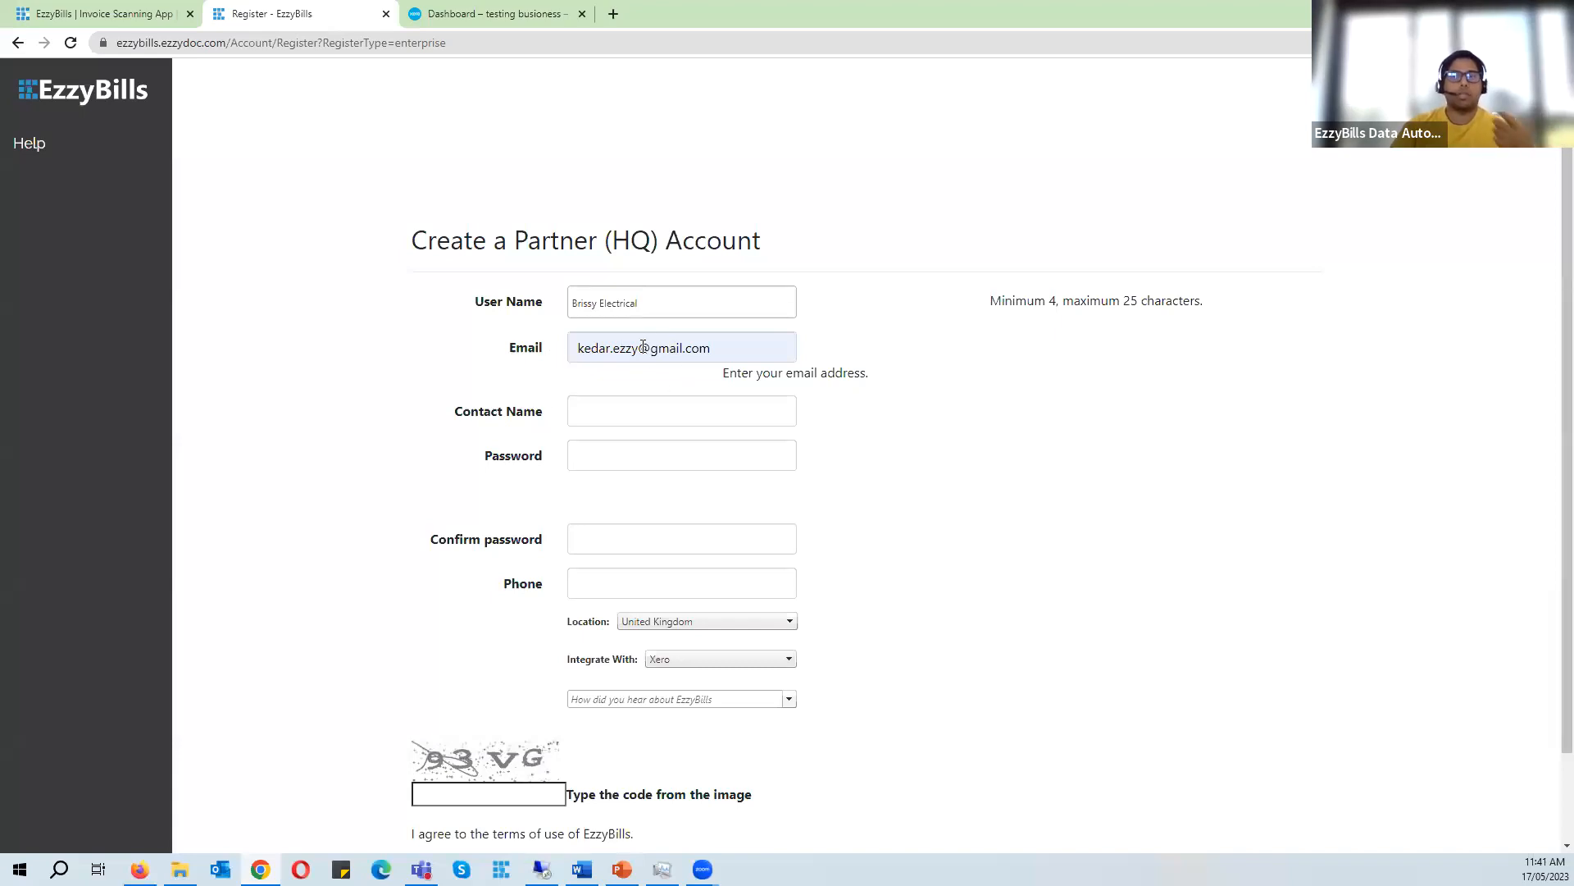
click(607, 413)
text(Kedar)
key(Tab)
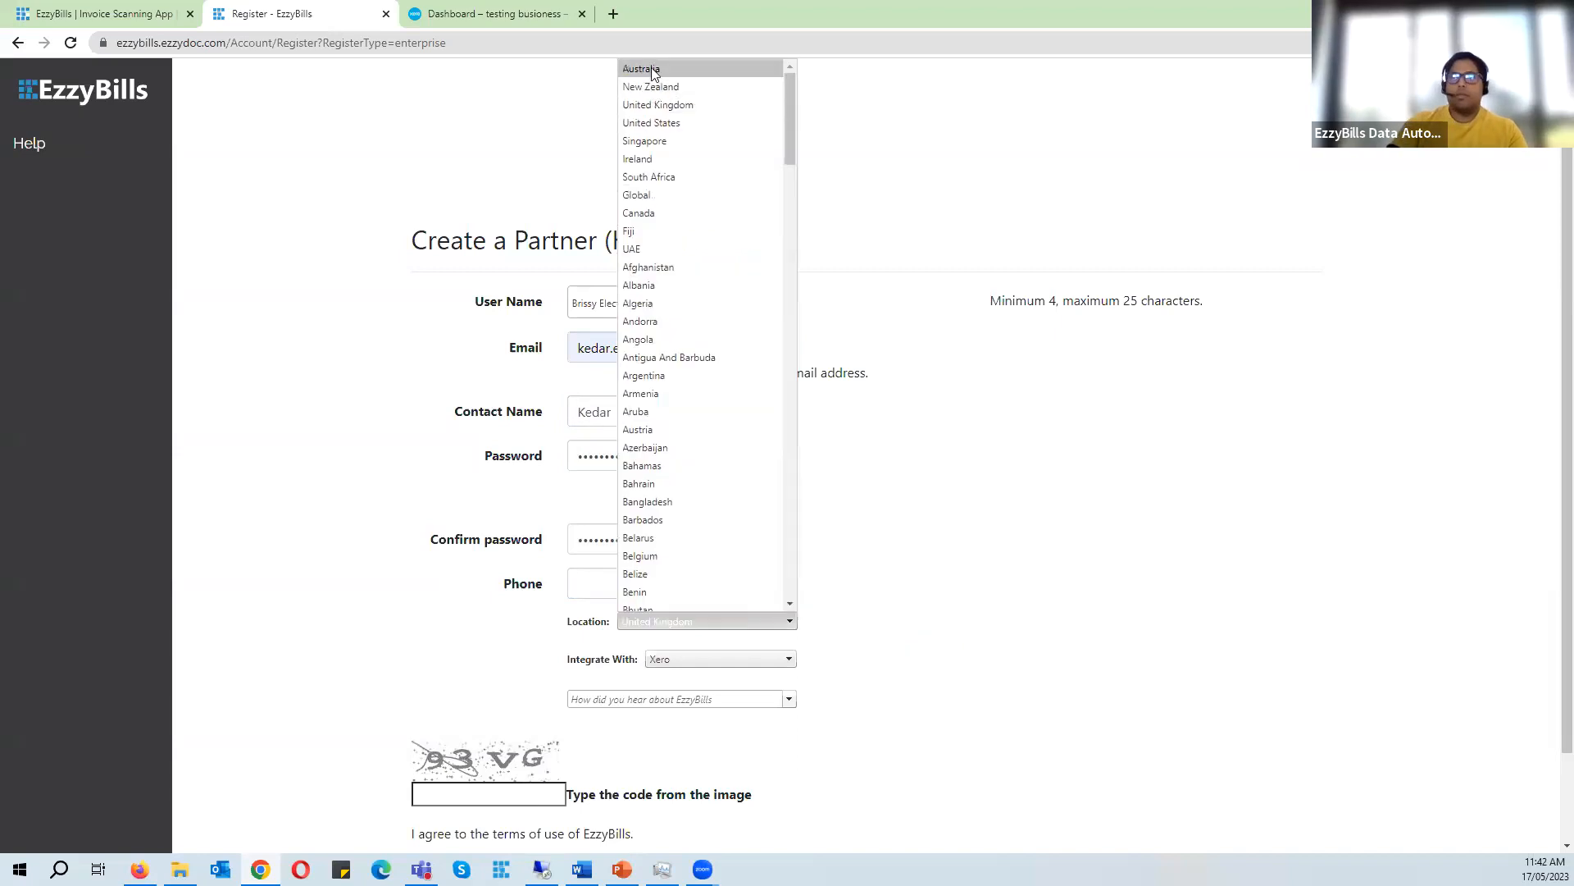
click(656, 64)
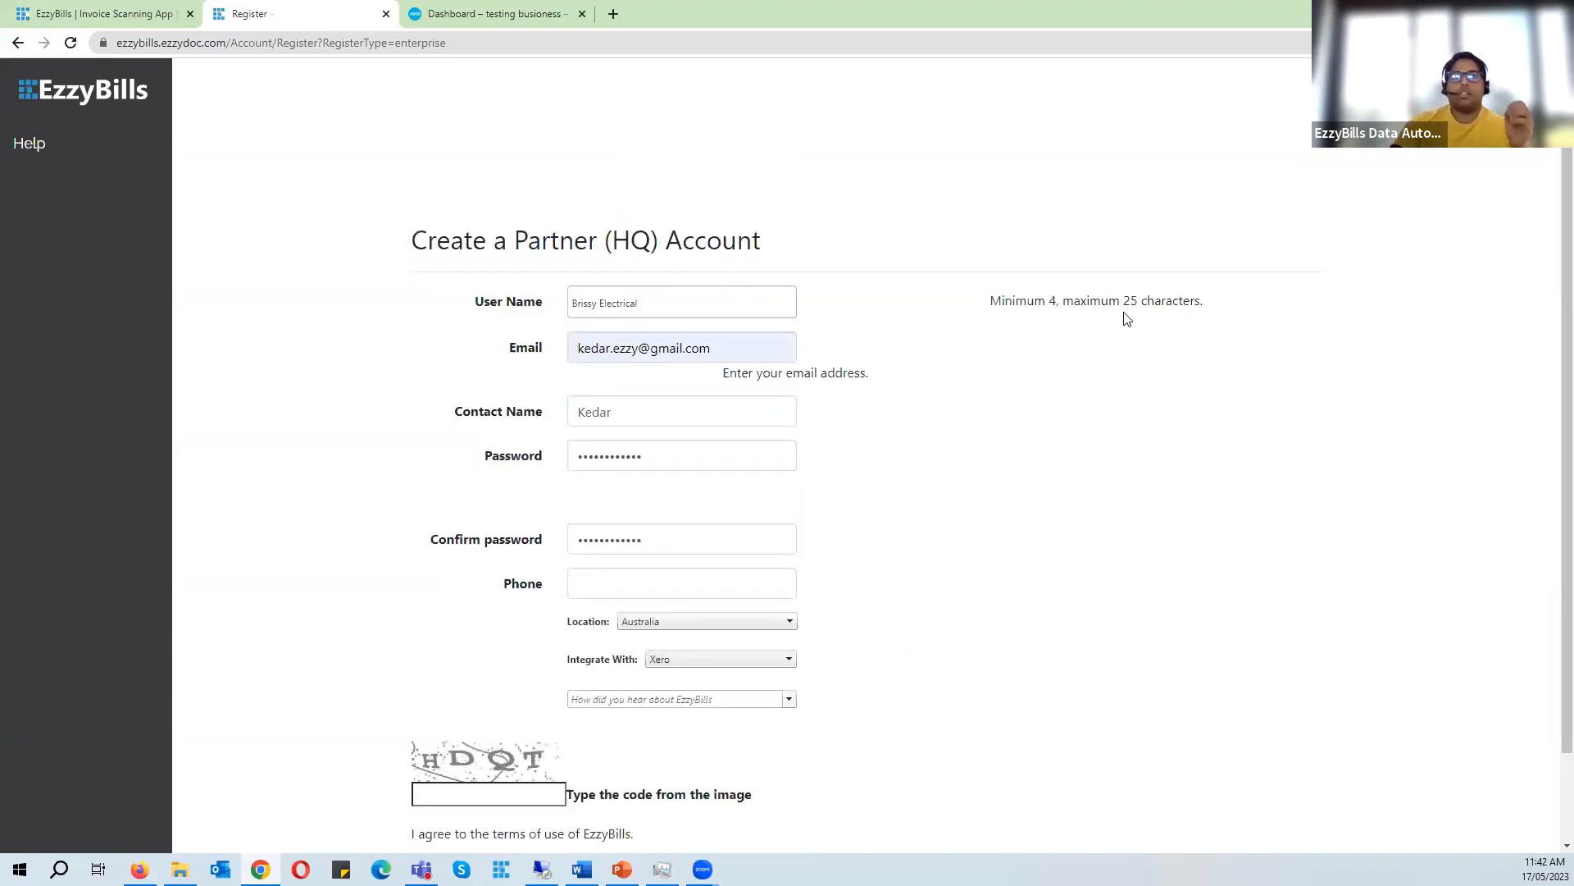
- Enter the image verification code and submit the Partner (HQ) account registration
drag(411, 250, 780, 247)
click(613, 246)
drag(514, 220, 661, 218)
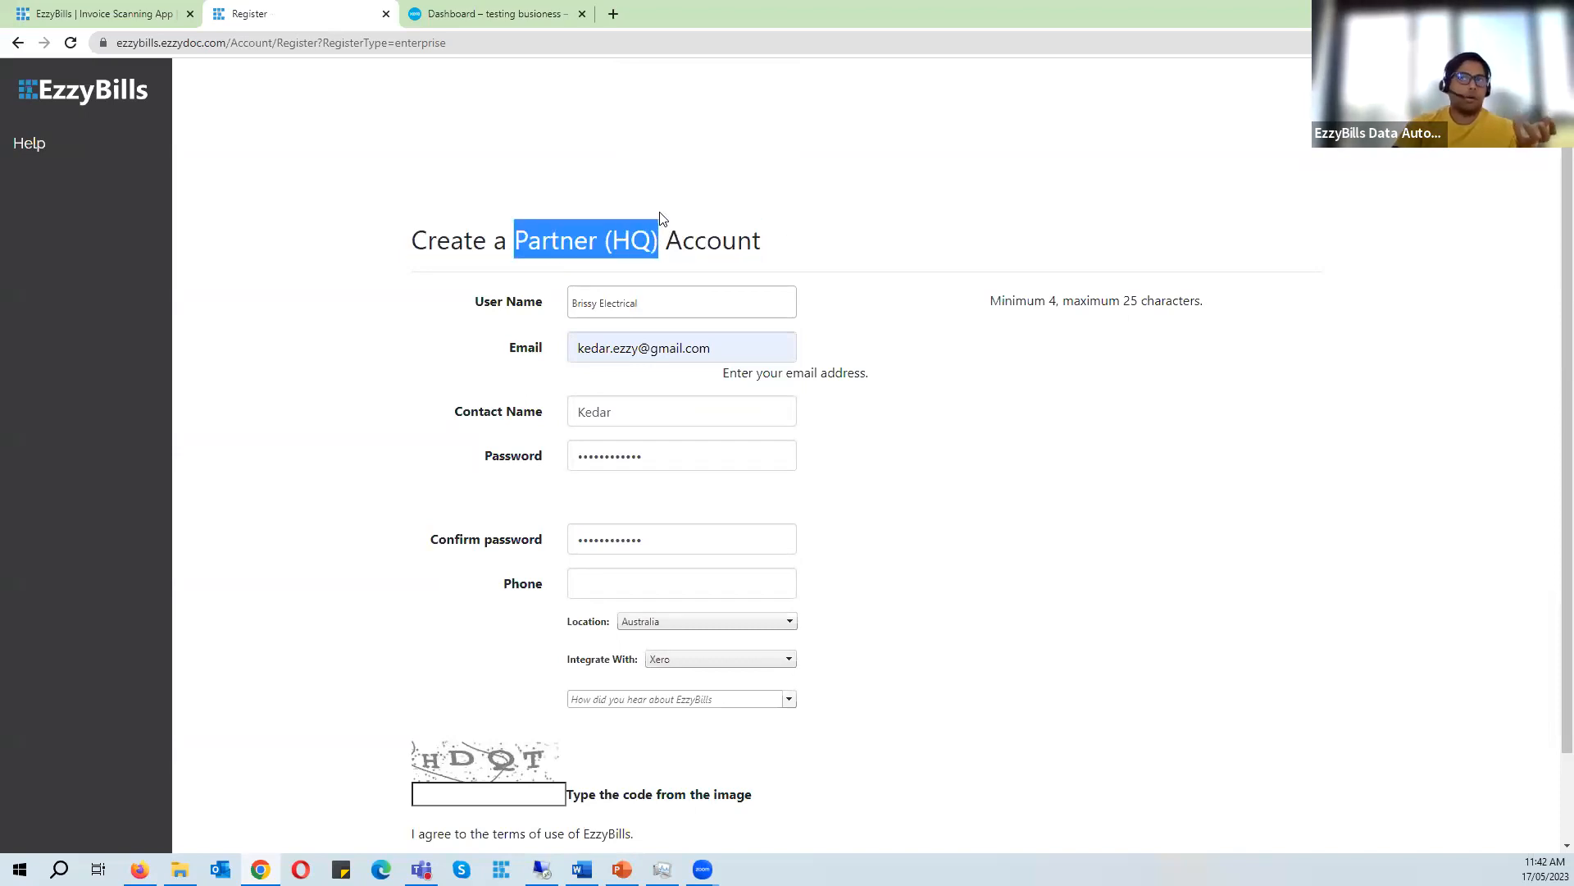
click(482, 307)
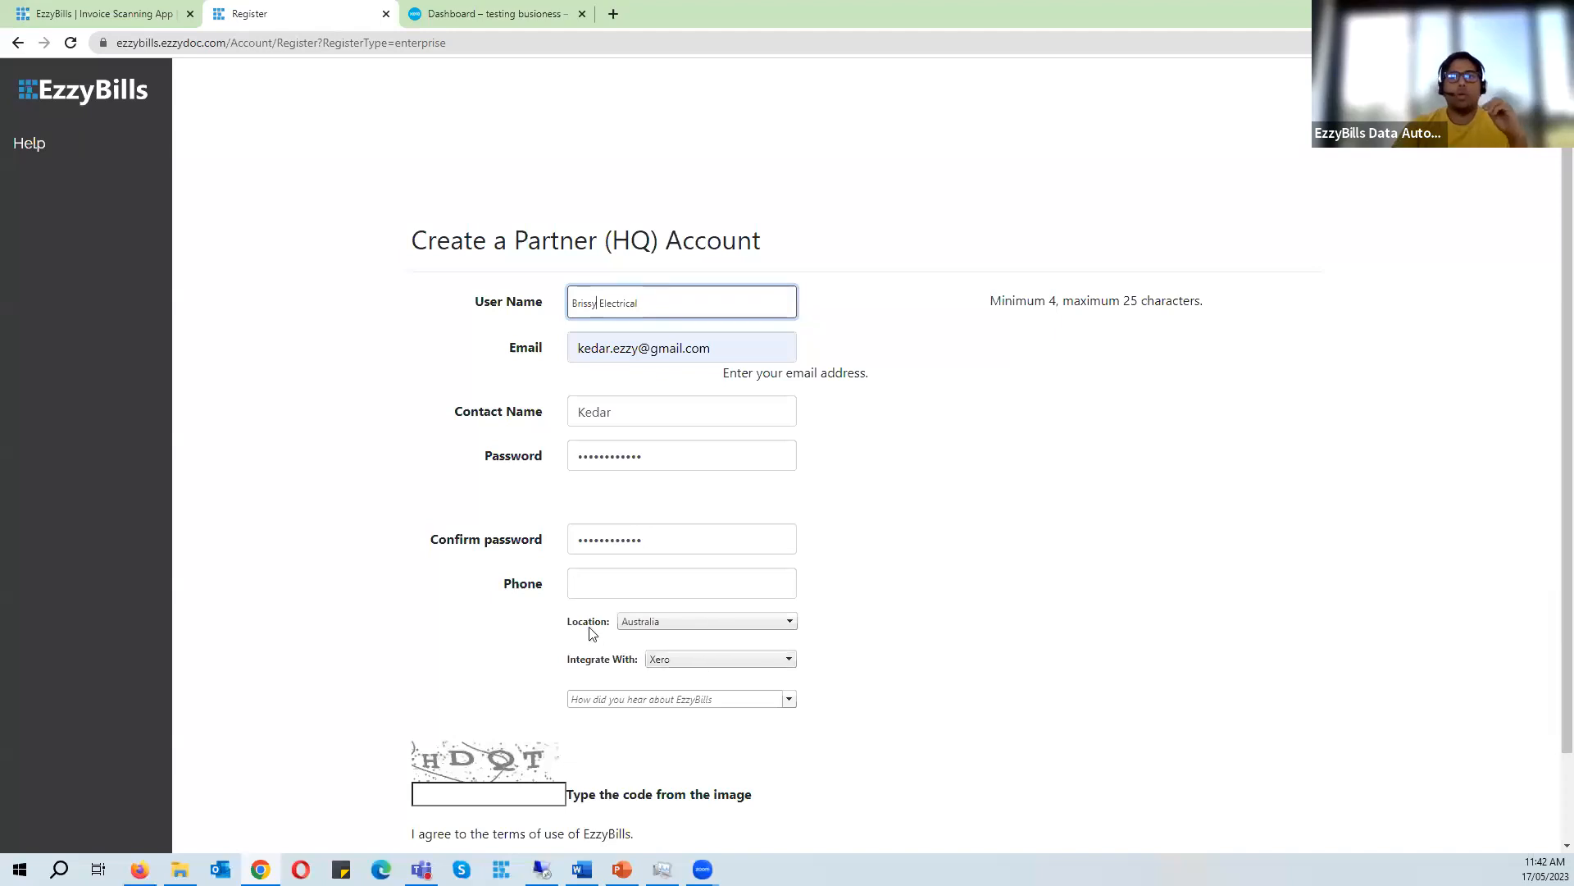
click(507, 792)
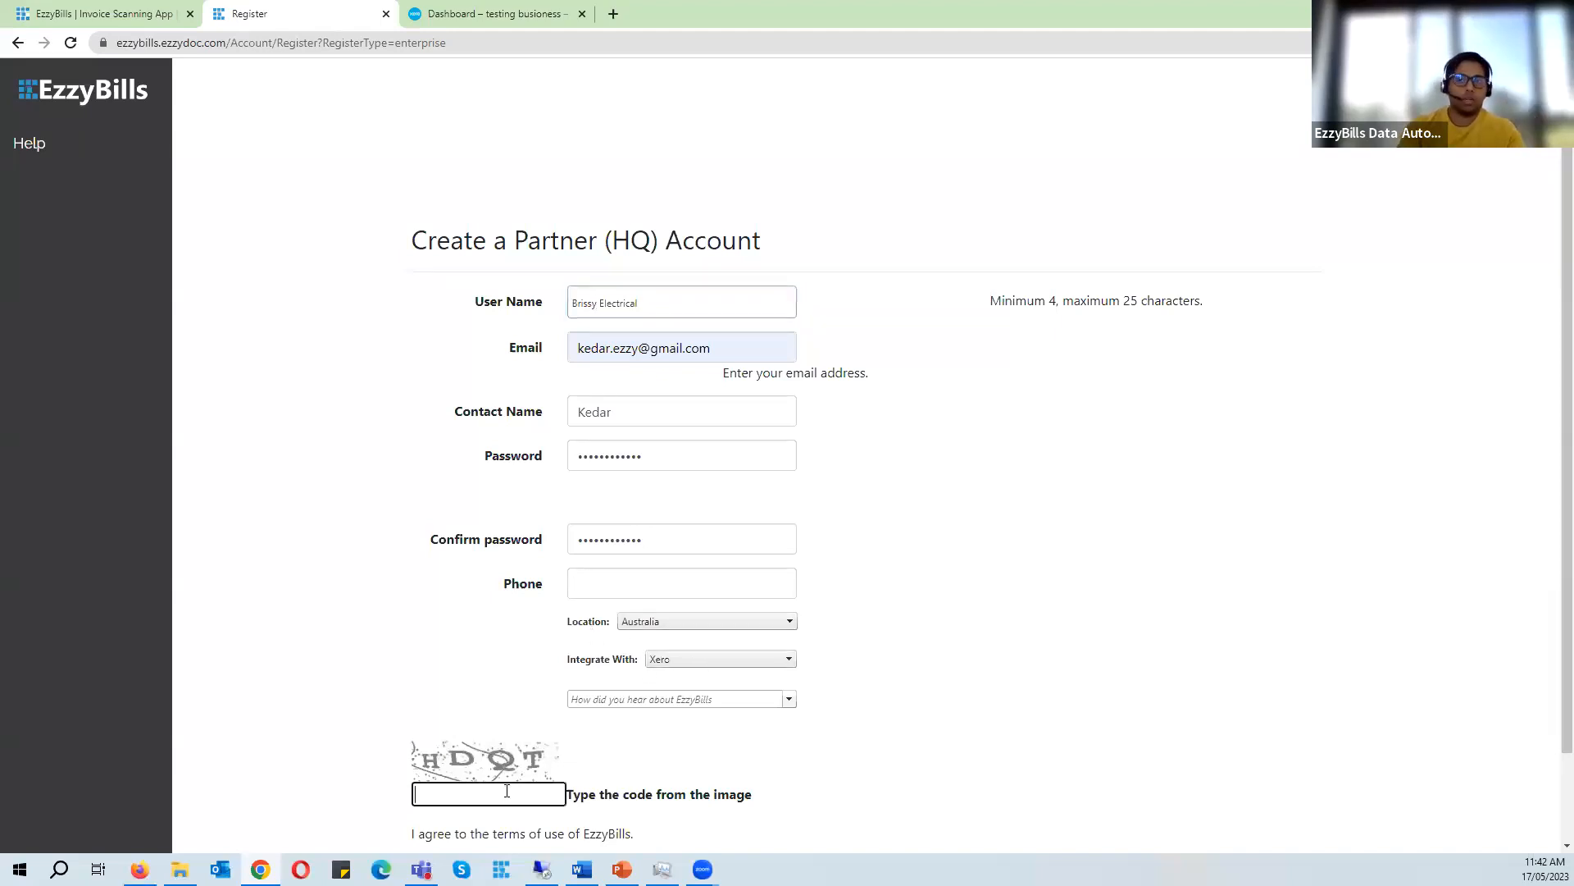
text(HDQT)
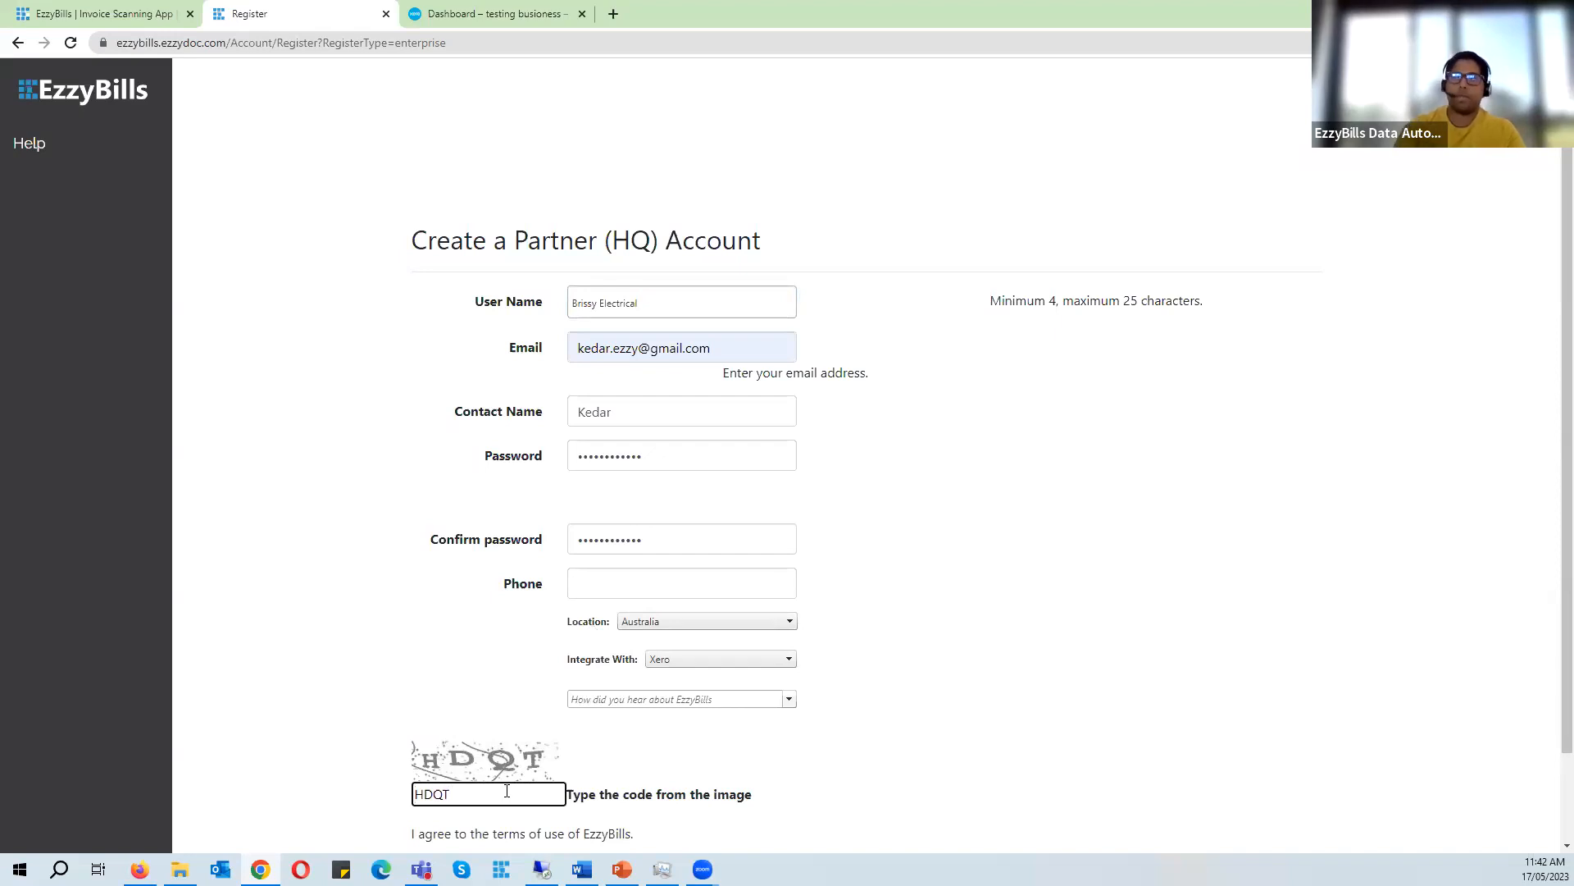
scroll(1016, 541, down, 1)
click(601, 791)
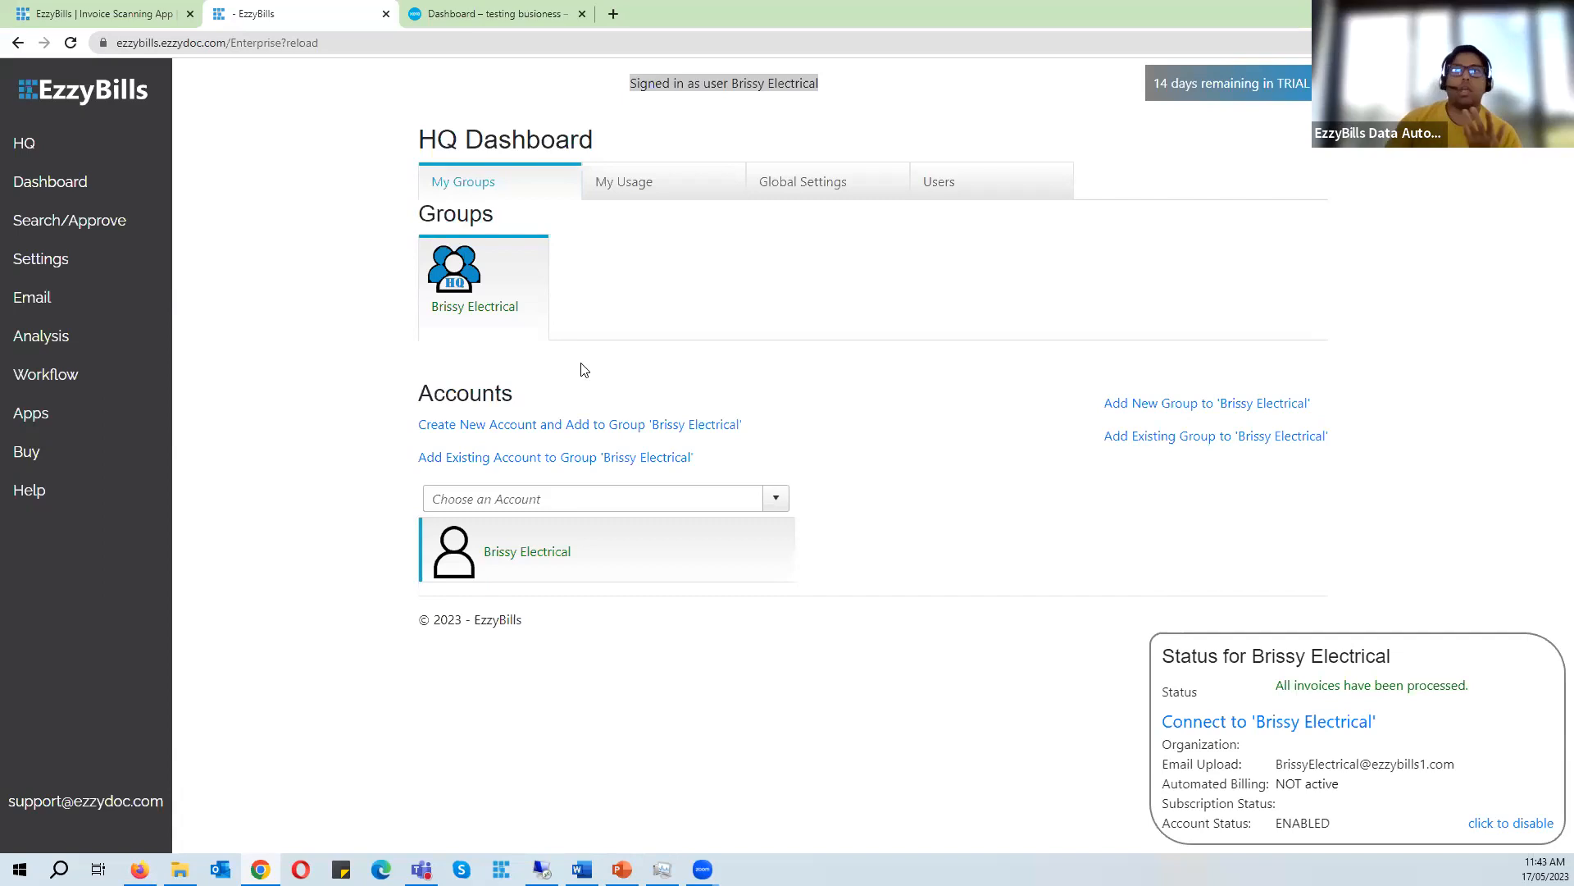
- Switch to the Xero tab and open the change-organisation list
click(519, 11)
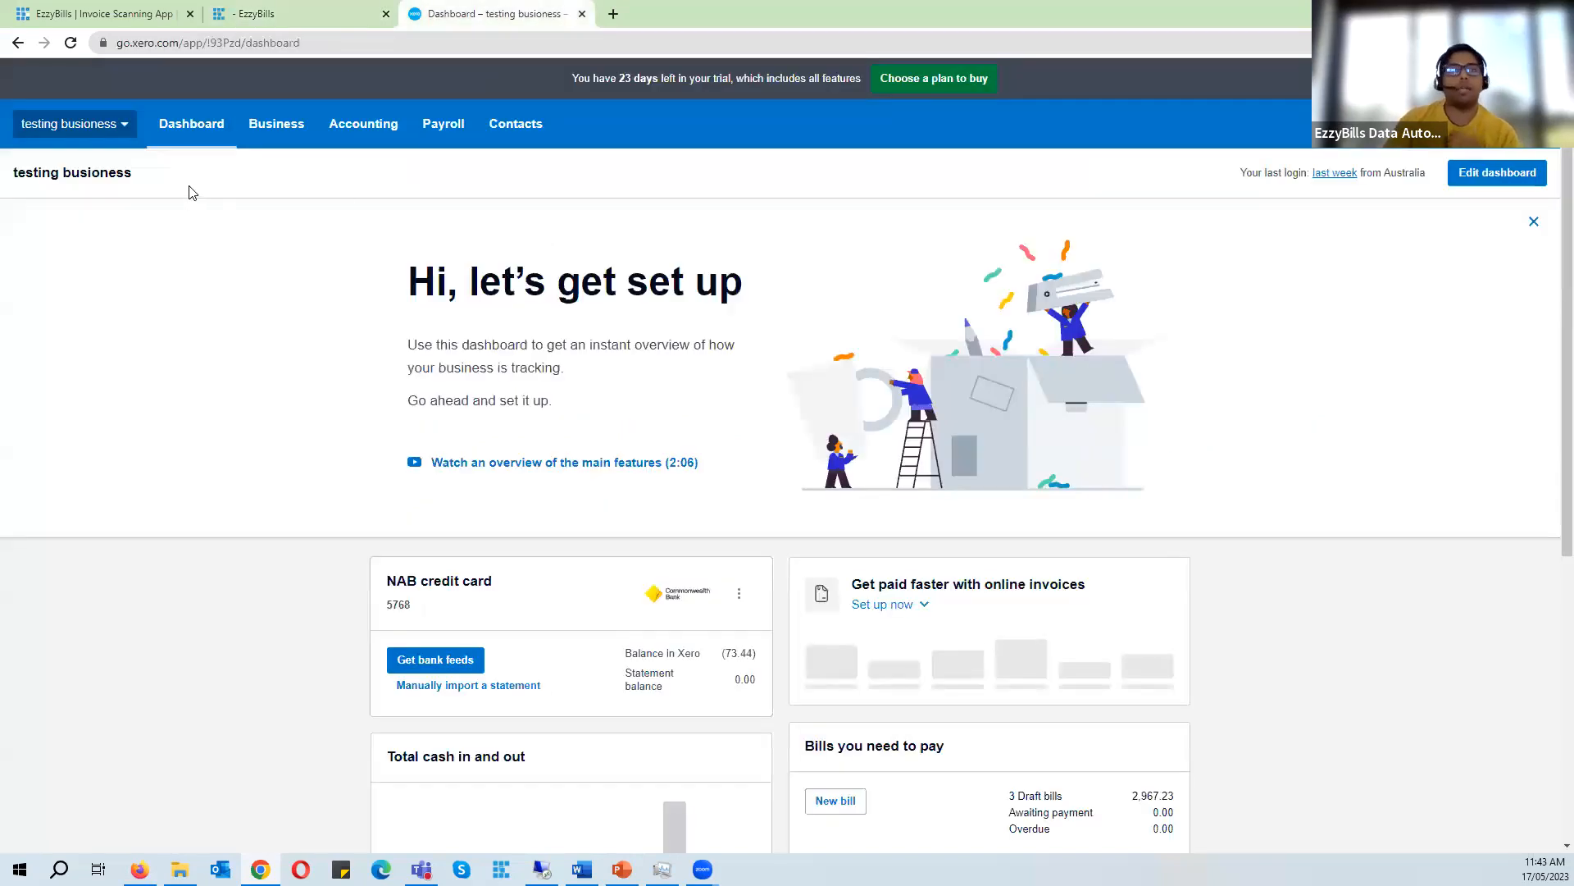
click(119, 129)
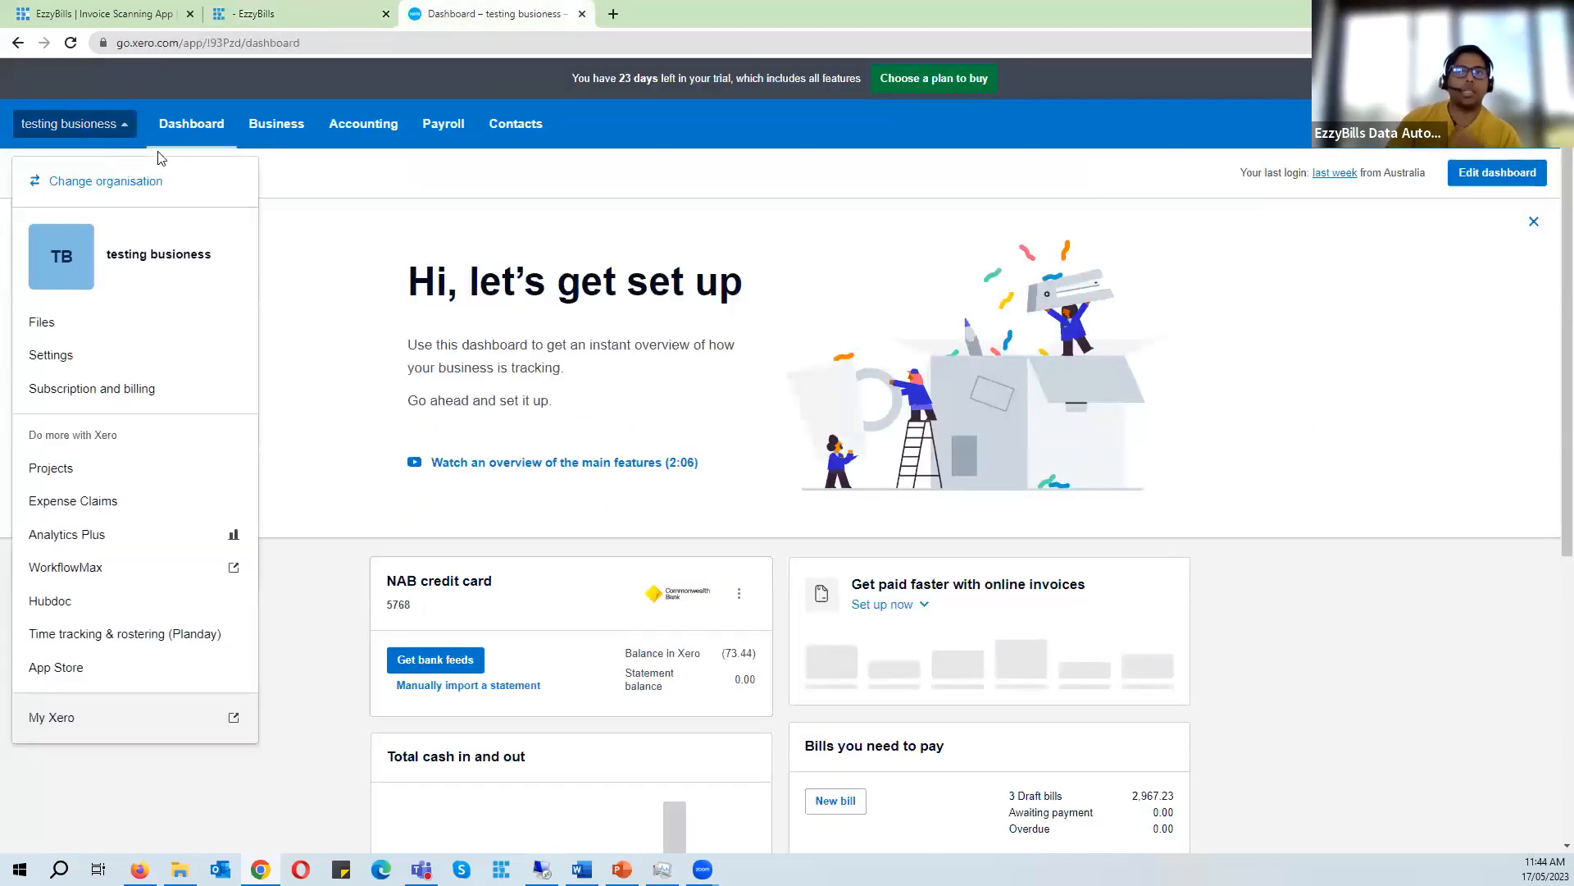
click(106, 180)
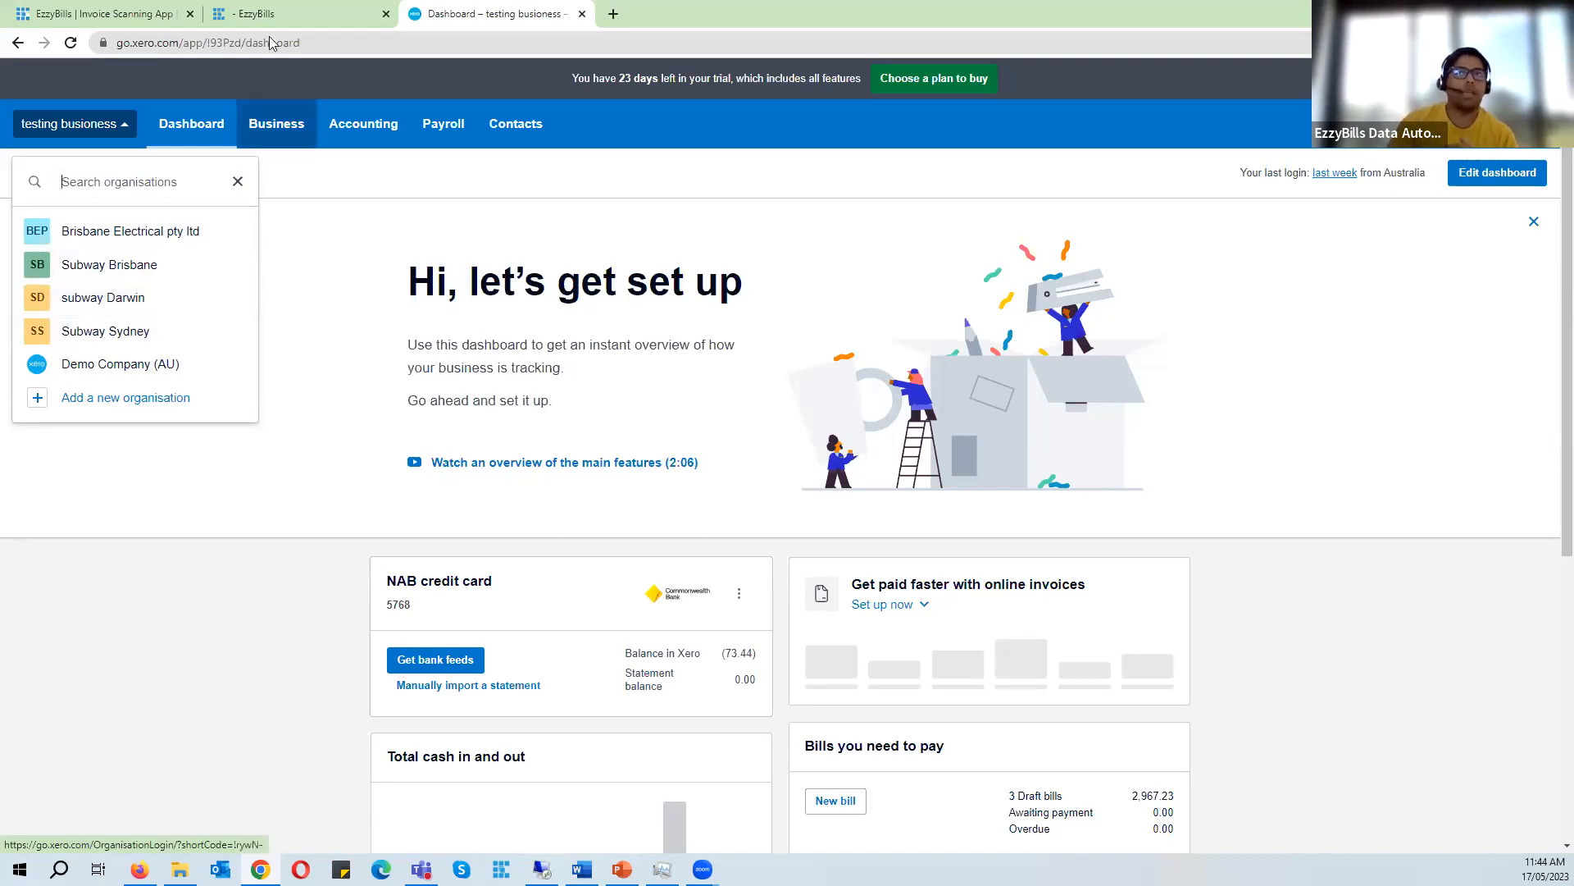
- Compare the EzzyBills HQ dashboard with the Xero organisation list across the two tabs
click(287, 14)
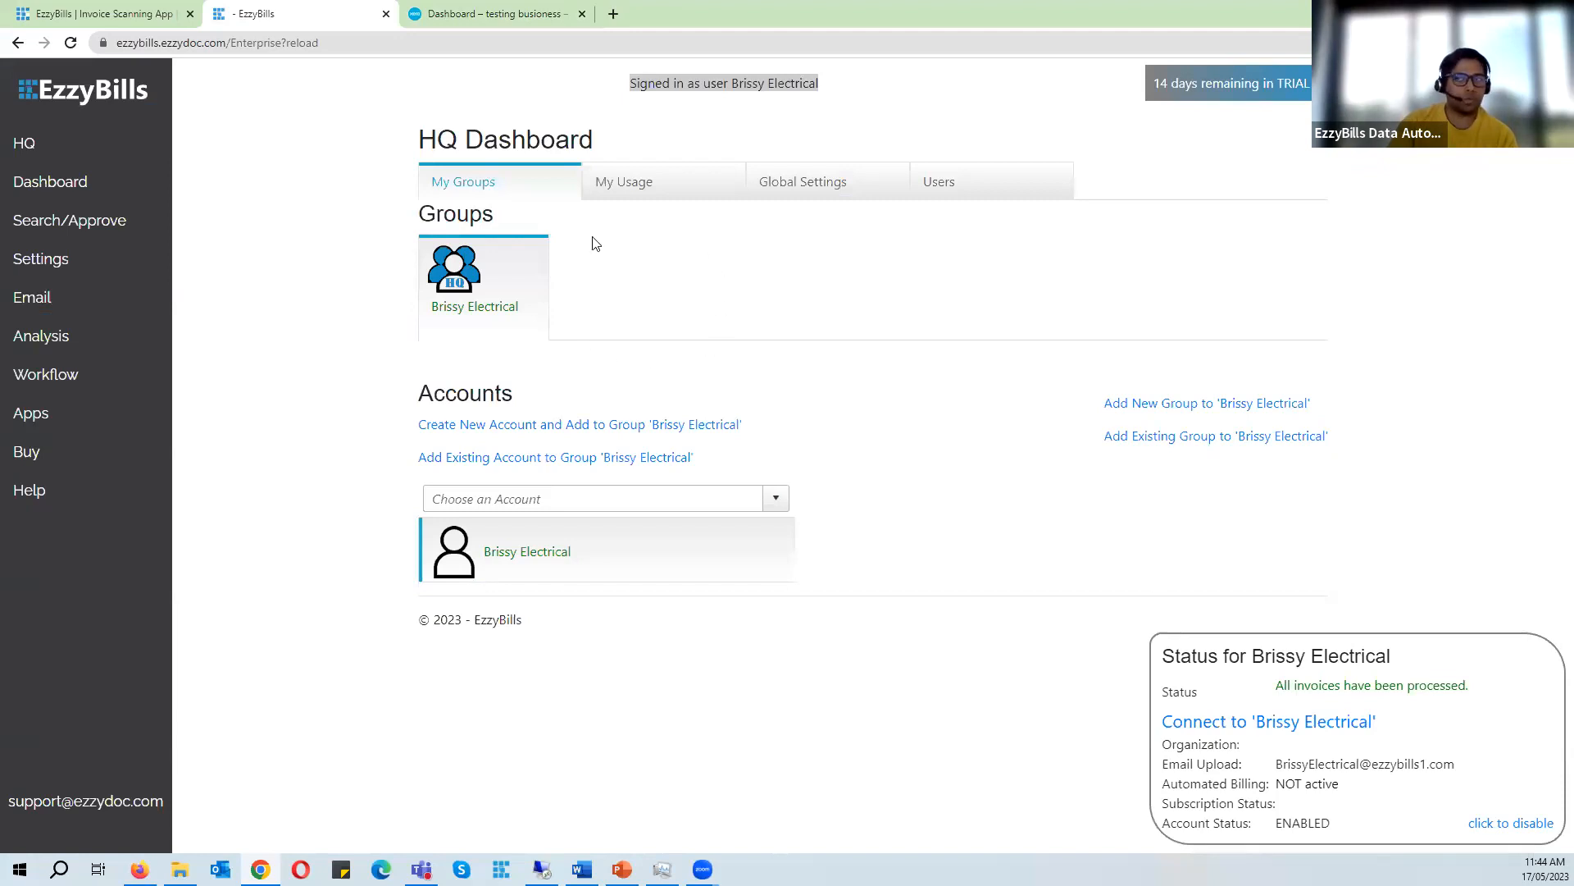
click(483, 10)
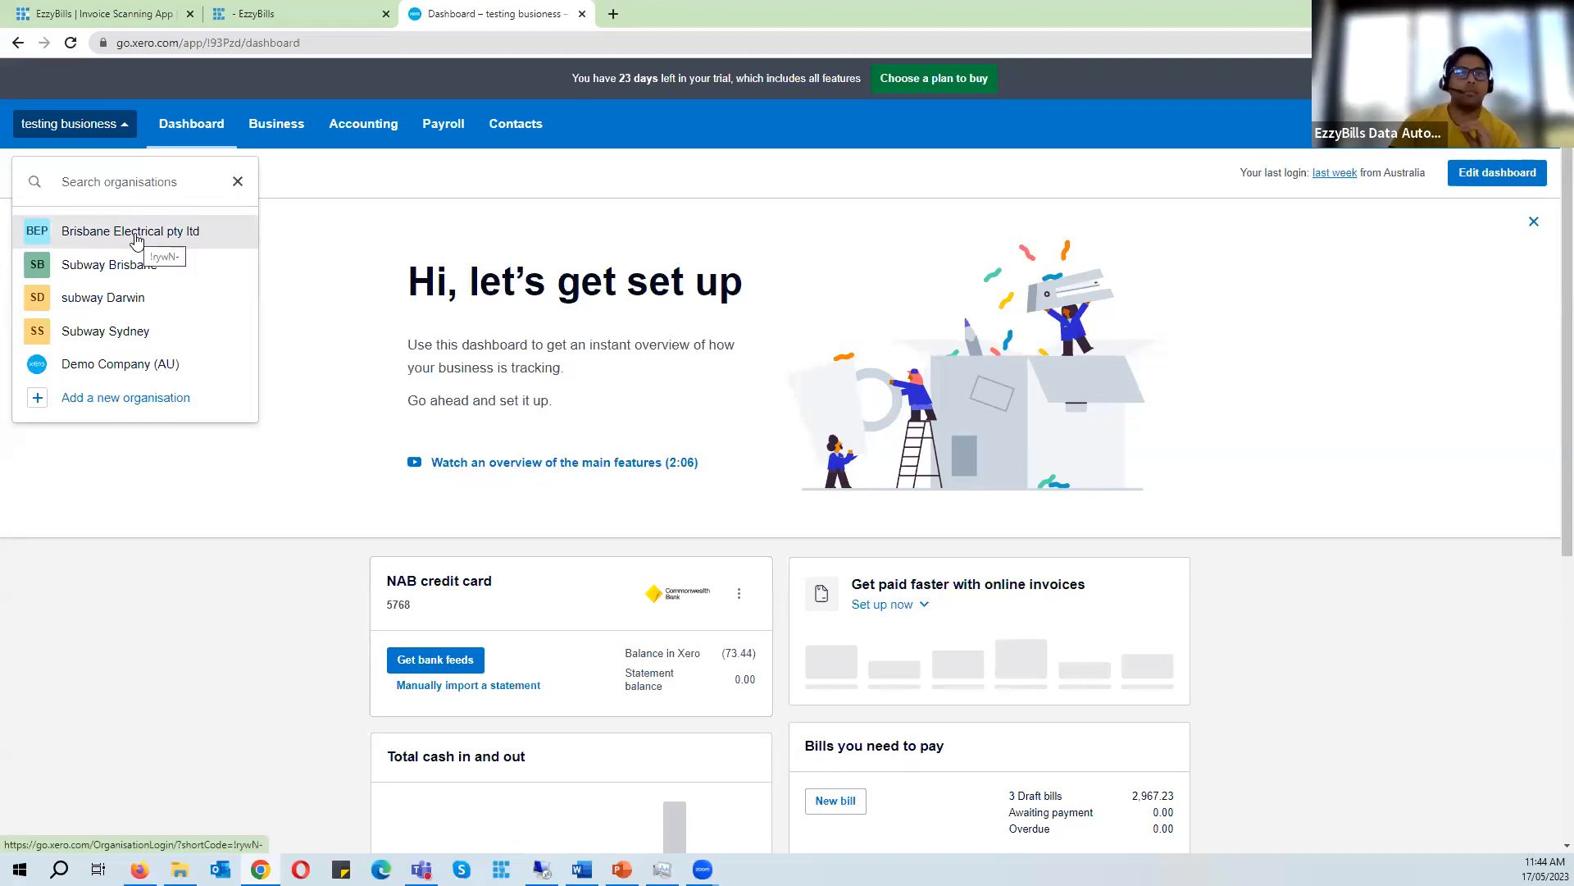
click(260, 13)
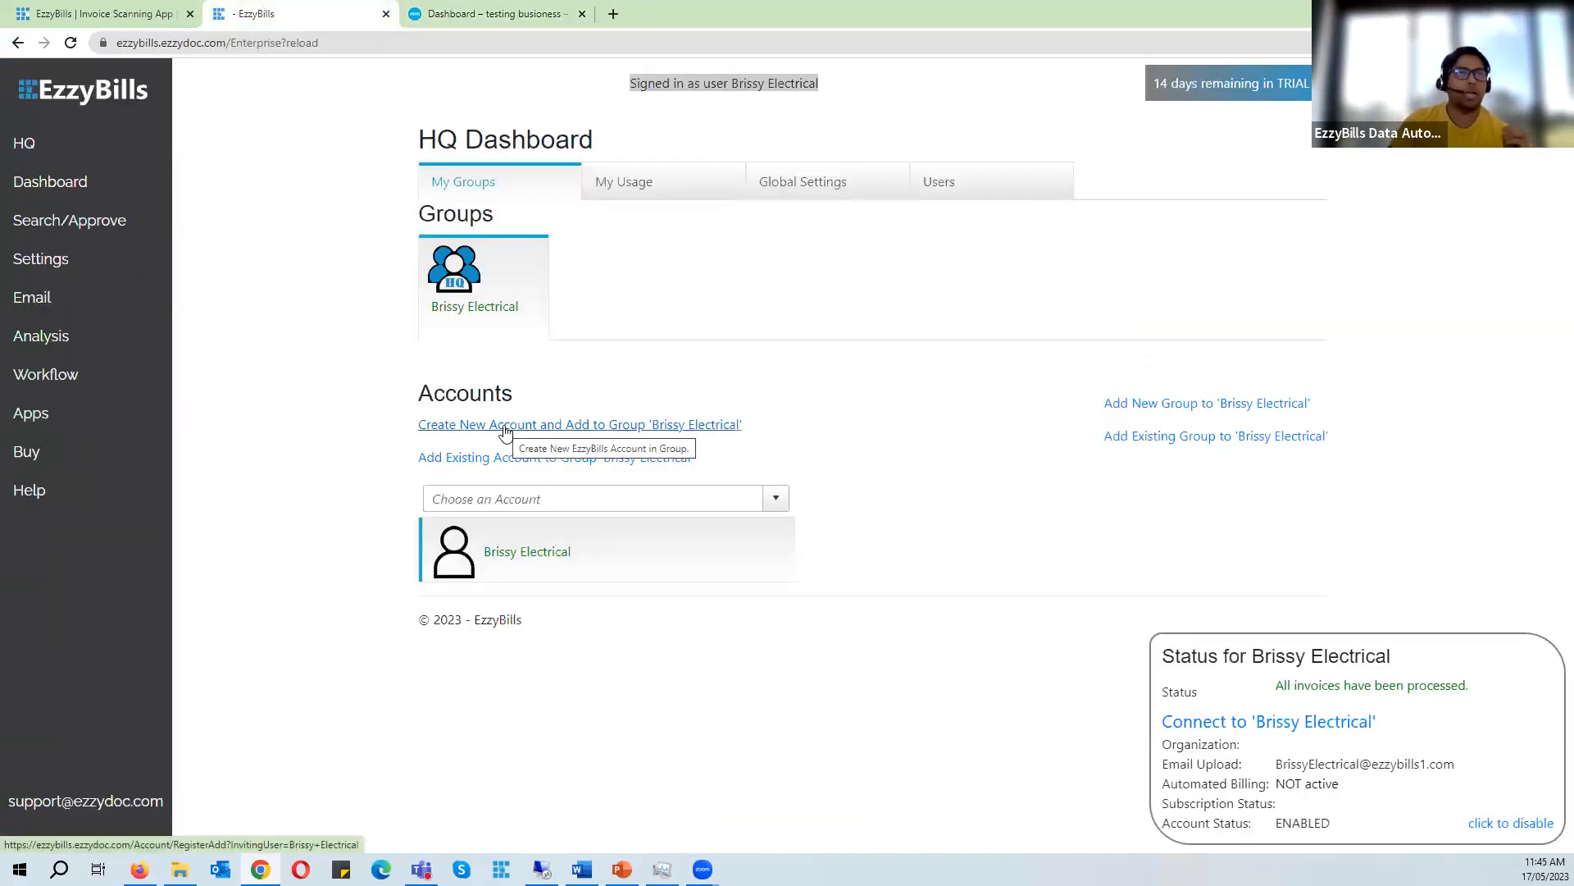
click(492, 14)
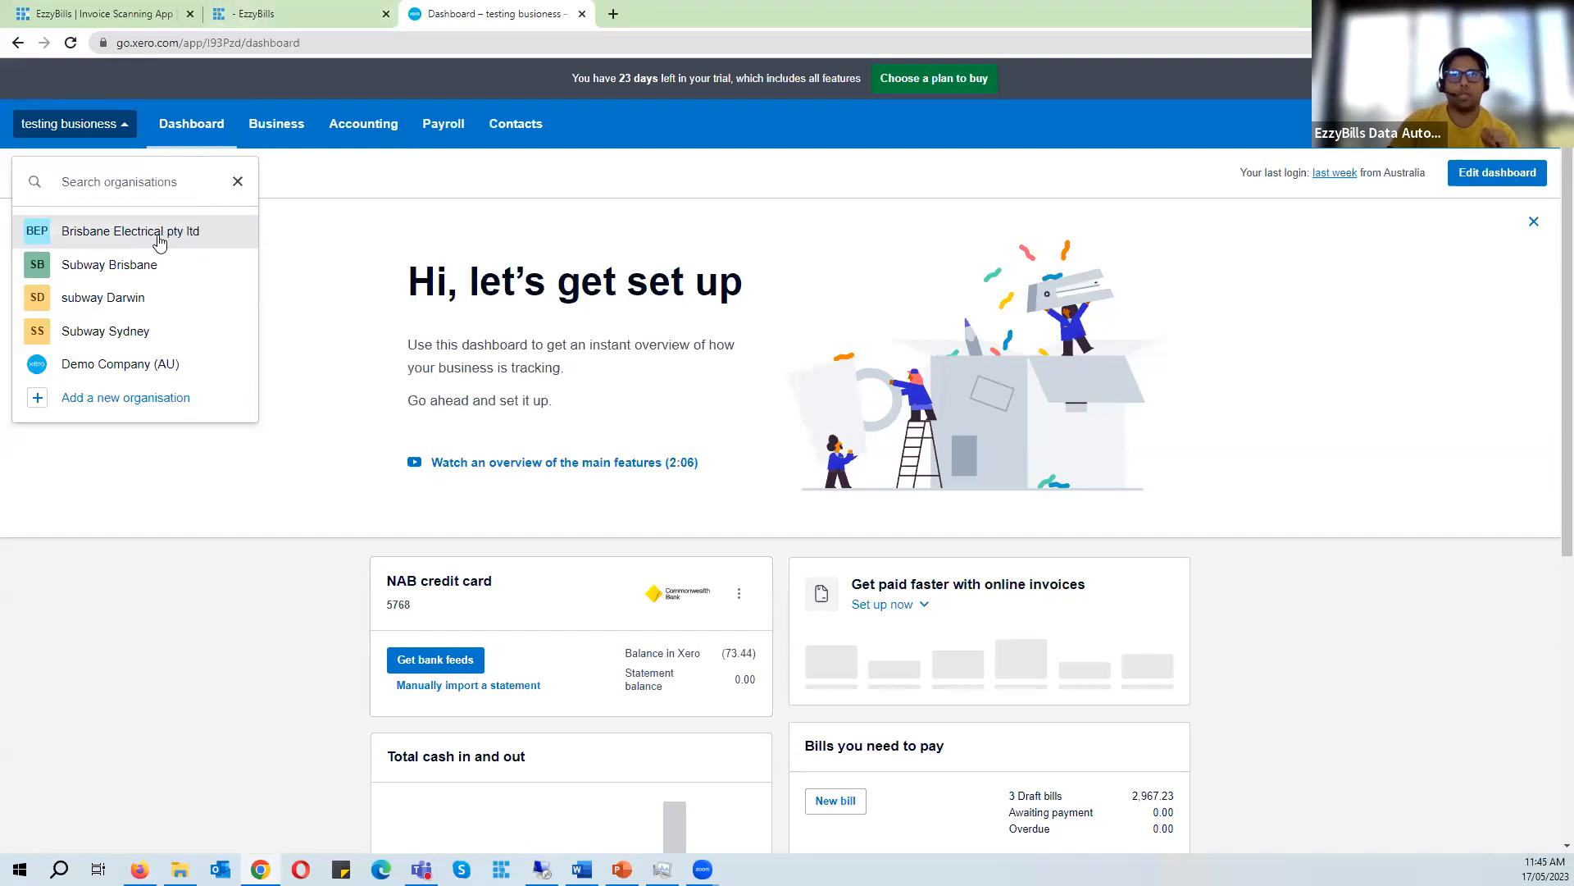
click(254, 14)
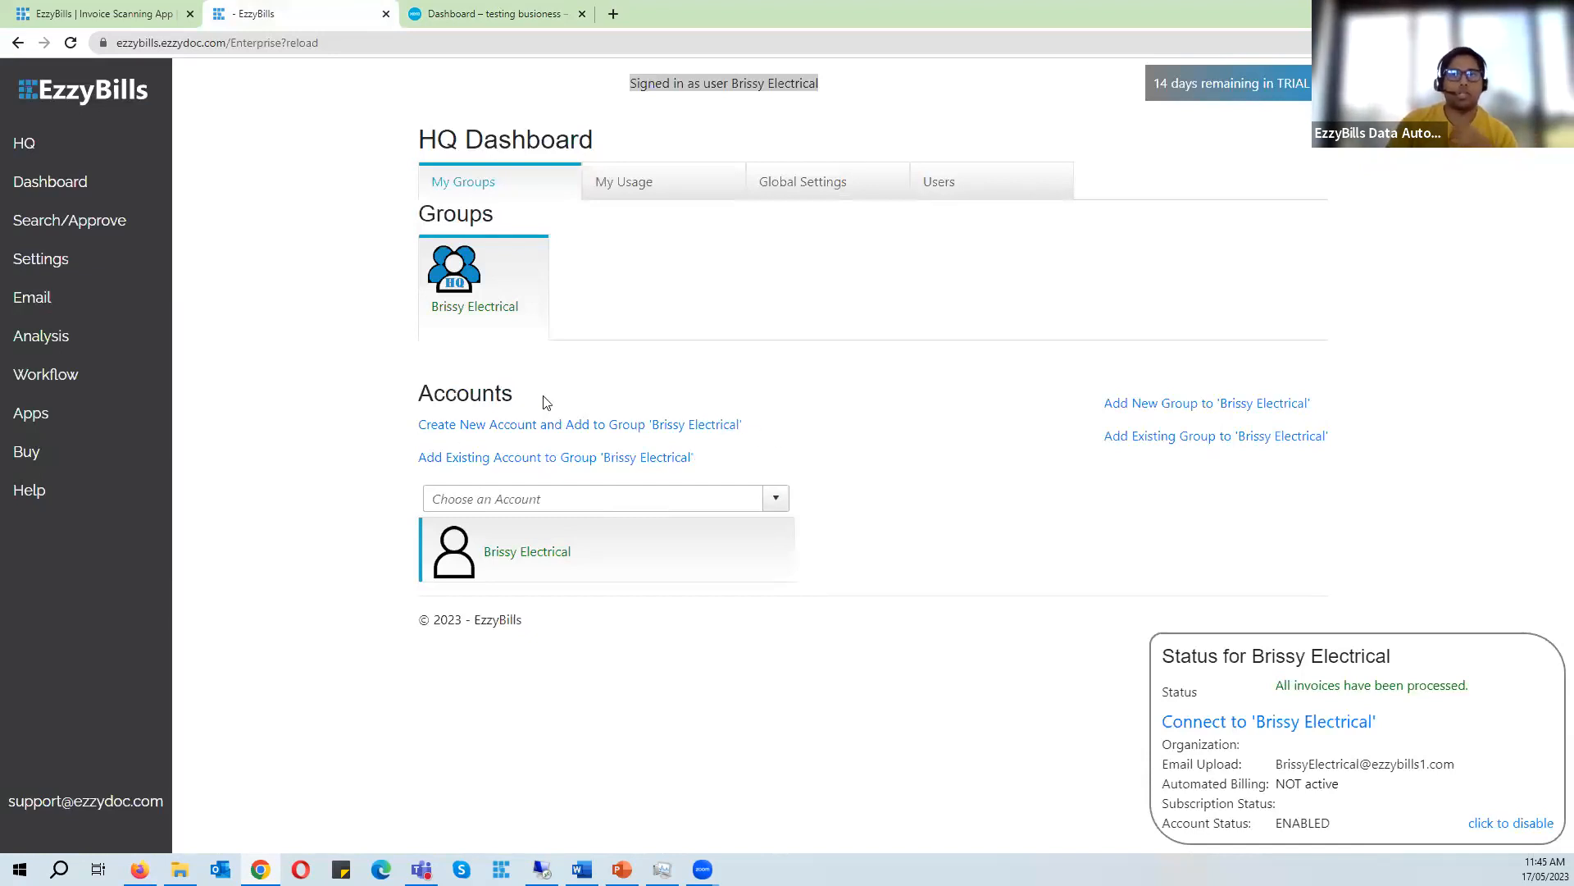
- Open the form to create a new account and add it to the 'Brissy Electrical' group
drag(422, 394, 522, 393)
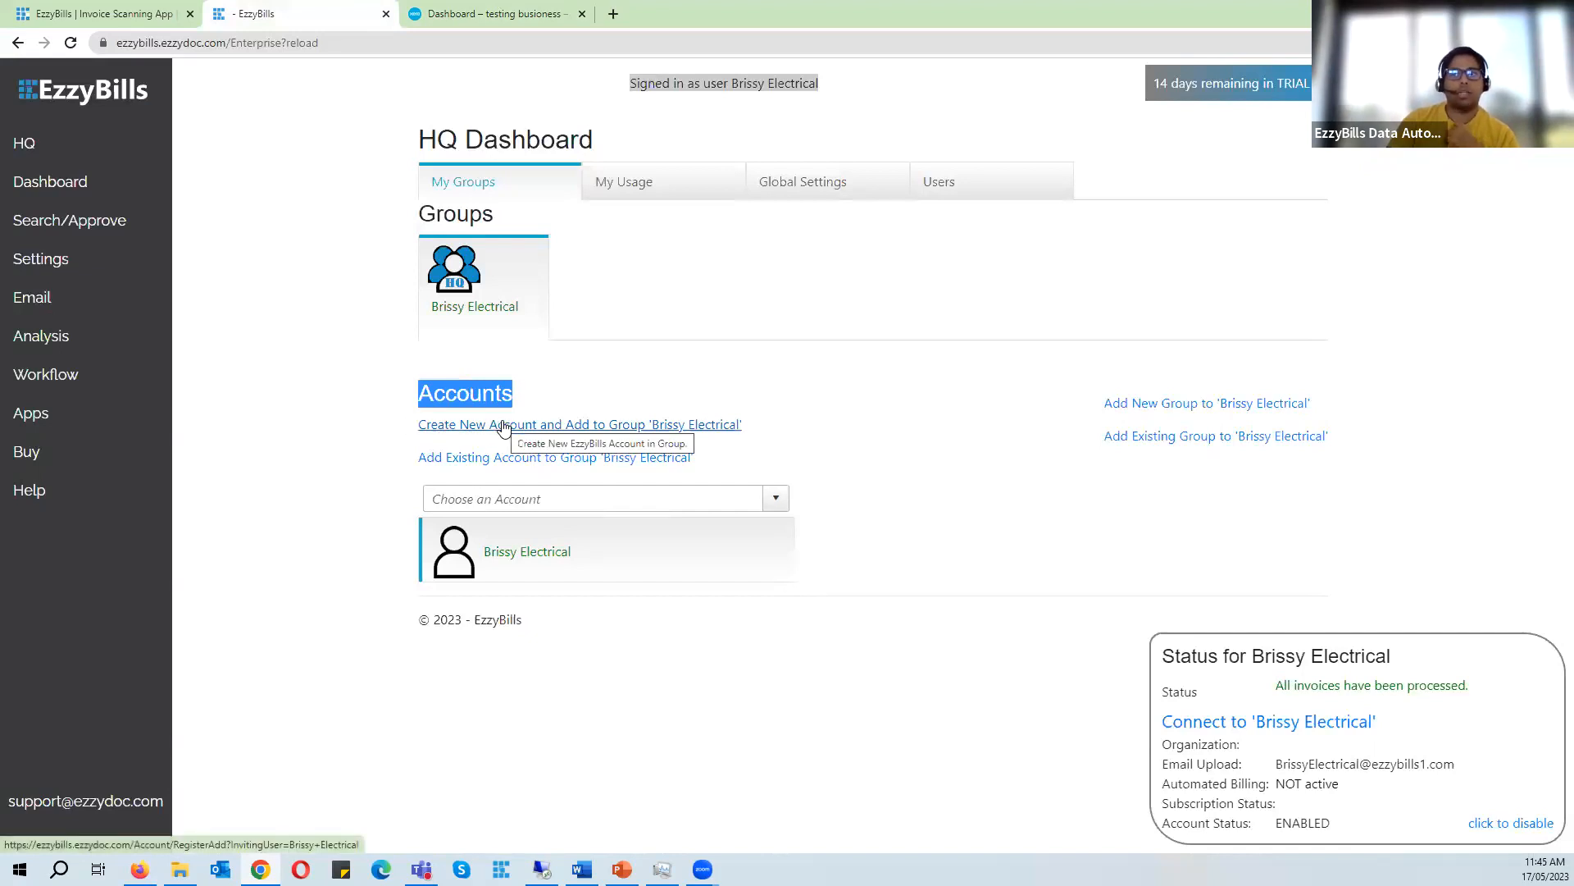
click(553, 427)
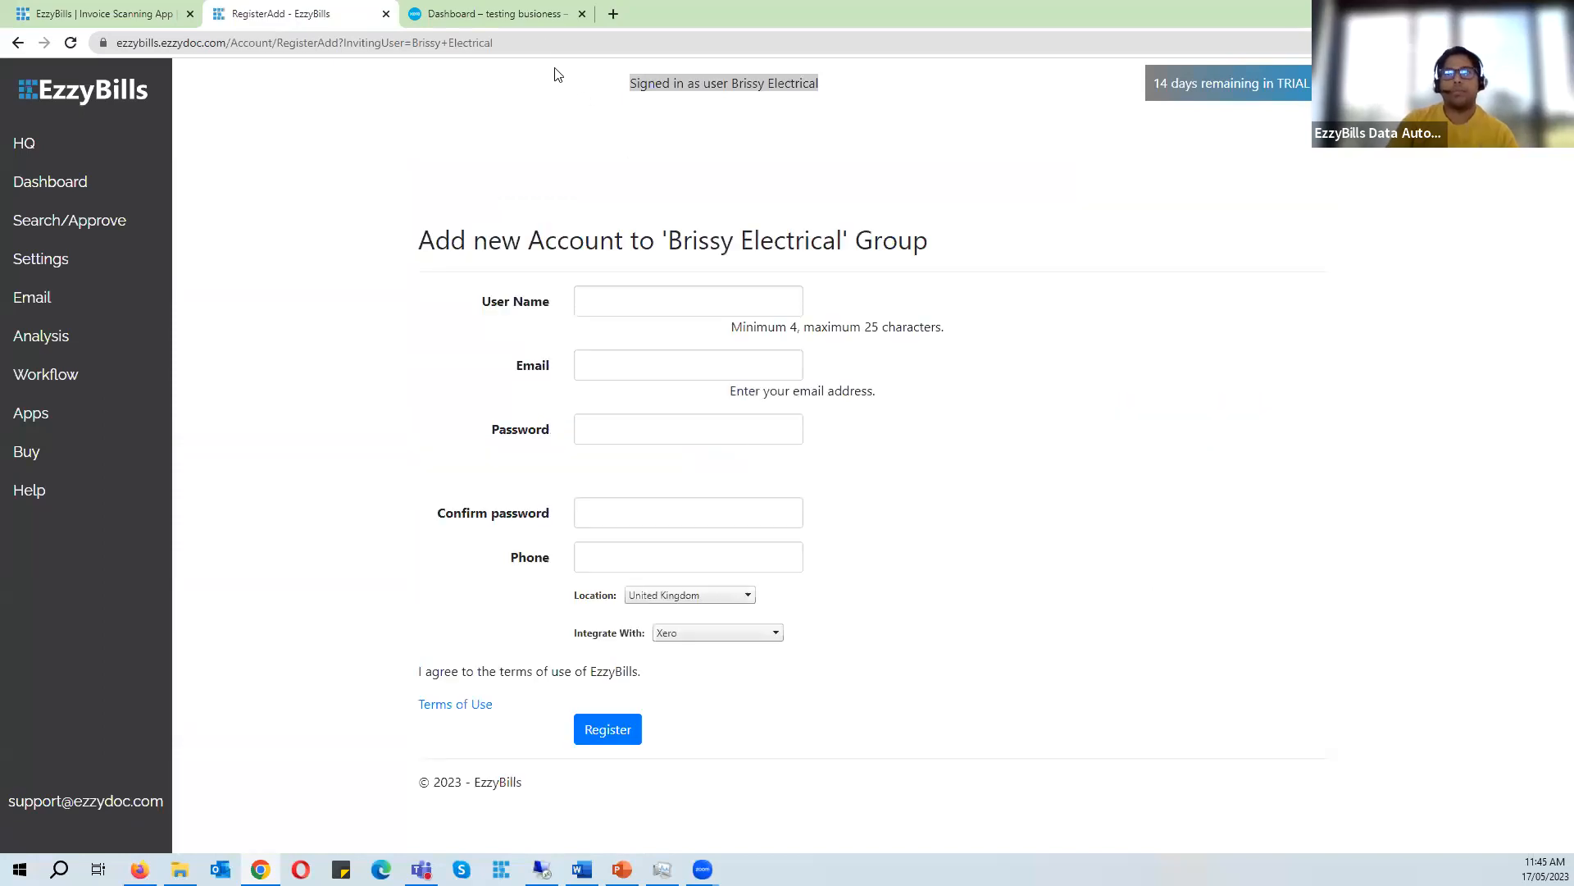
click(533, 14)
click(301, 14)
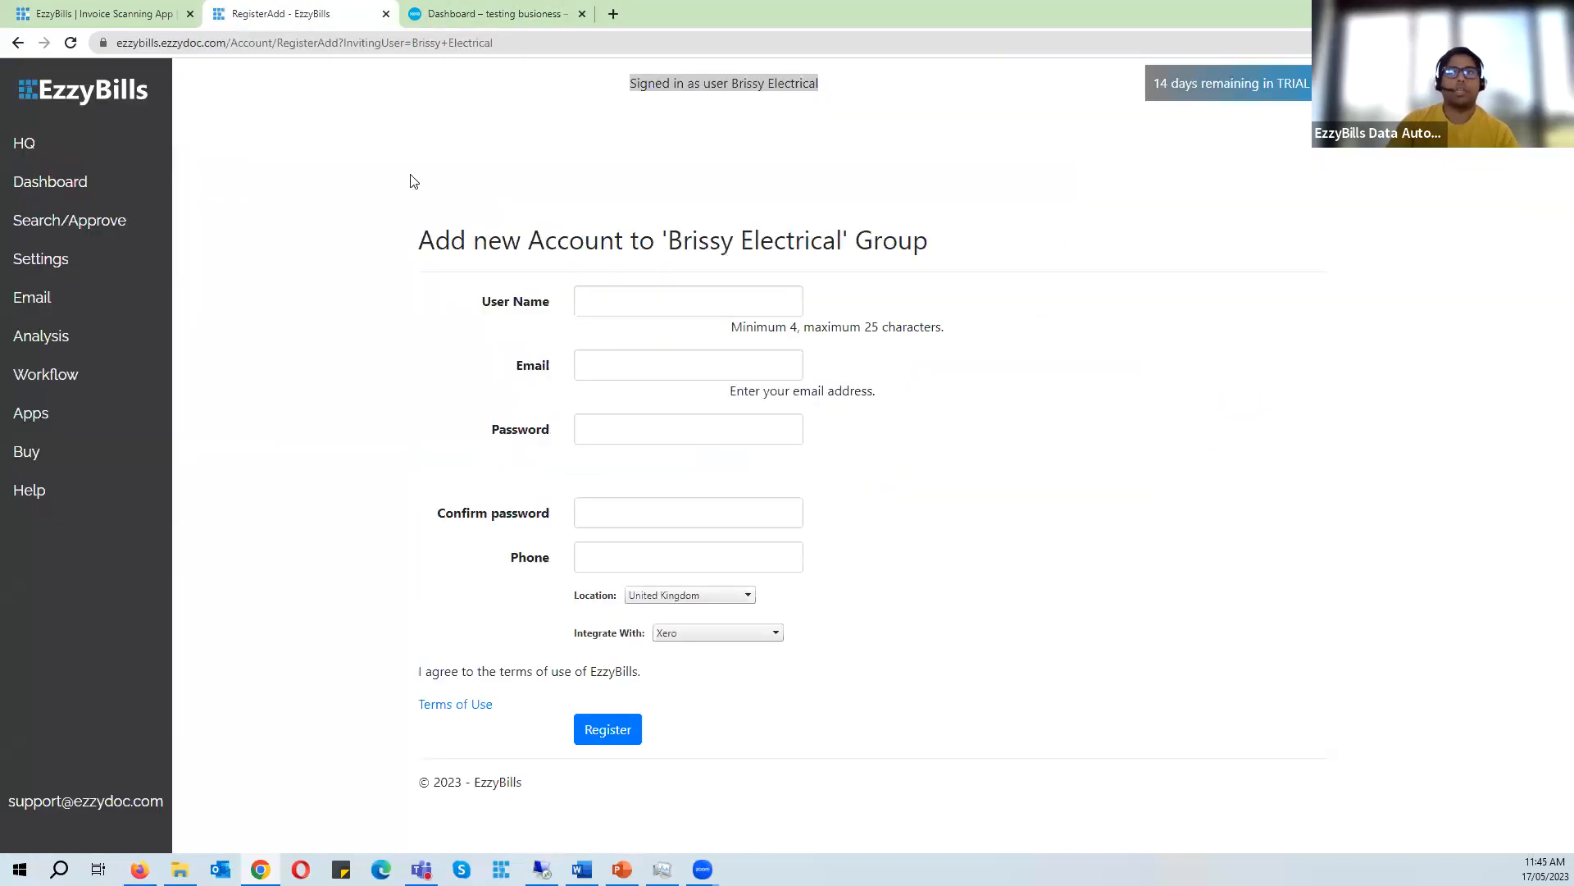
- Enter the user name Brisbane Electrical ltd and pick the saved account e-mail address
click(600, 296)
drag(848, 239, 661, 240)
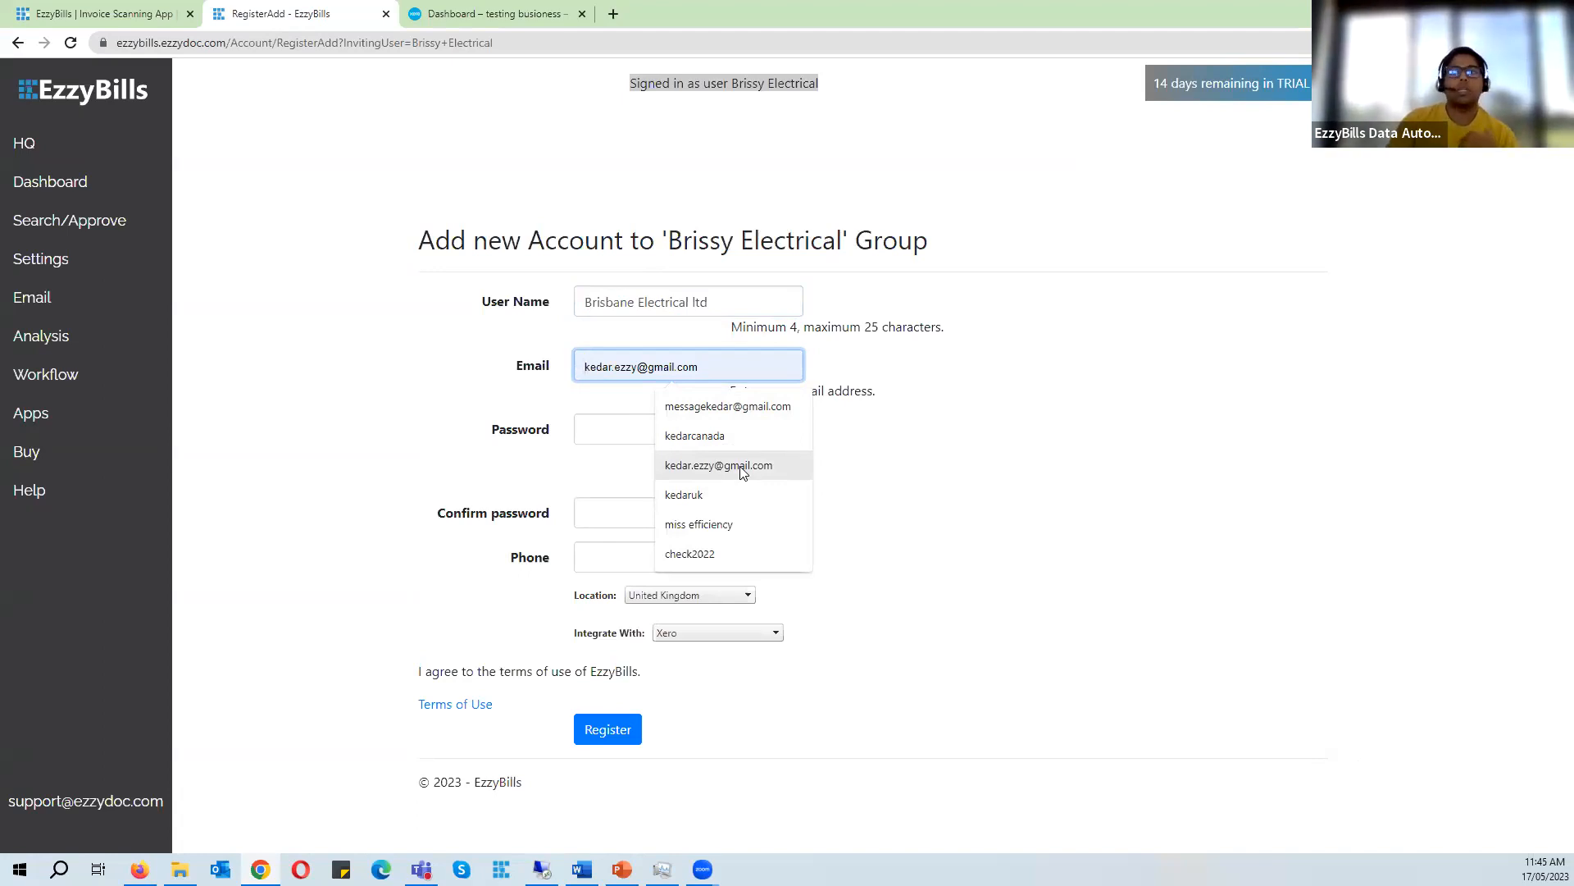
click(742, 473)
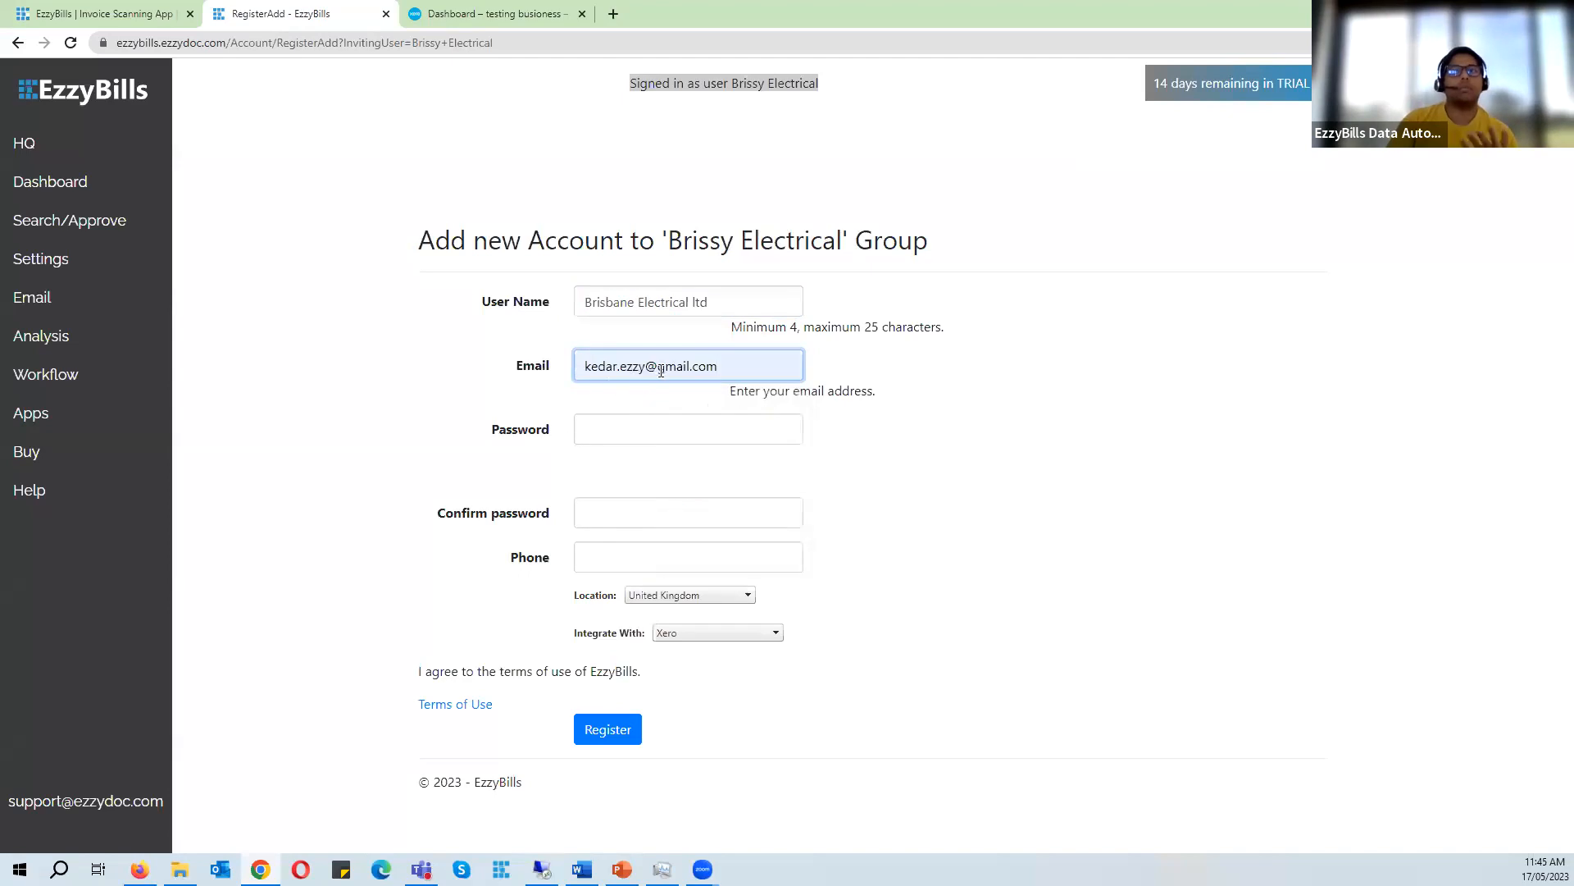
- Enter and confirm the account password, and set the location to Australia
click(682, 433)
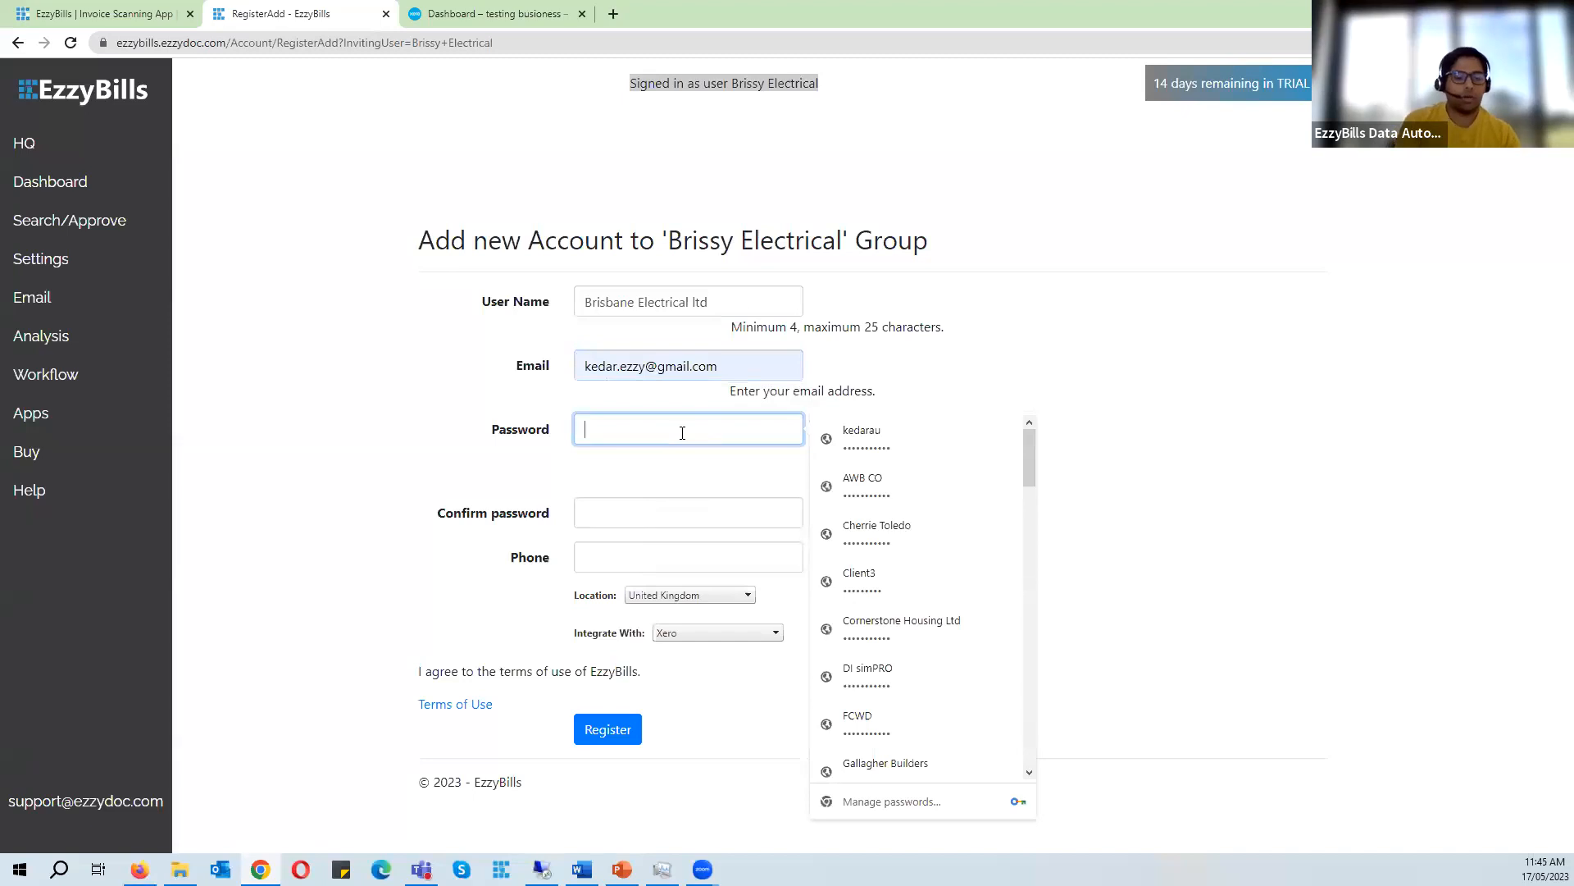
text(••••••••••)
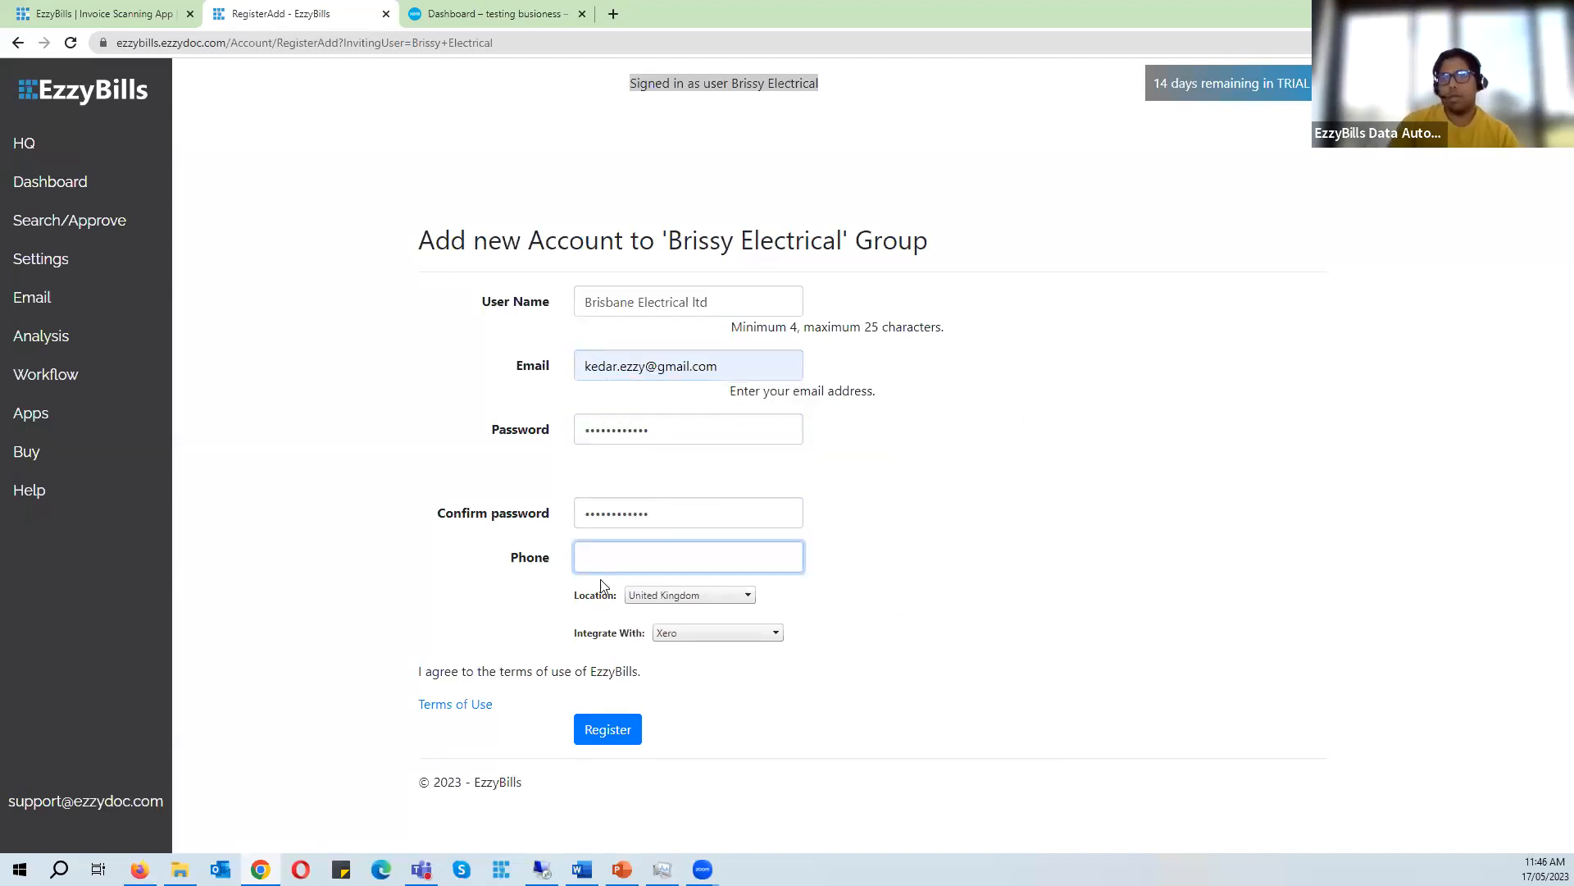
click(696, 590)
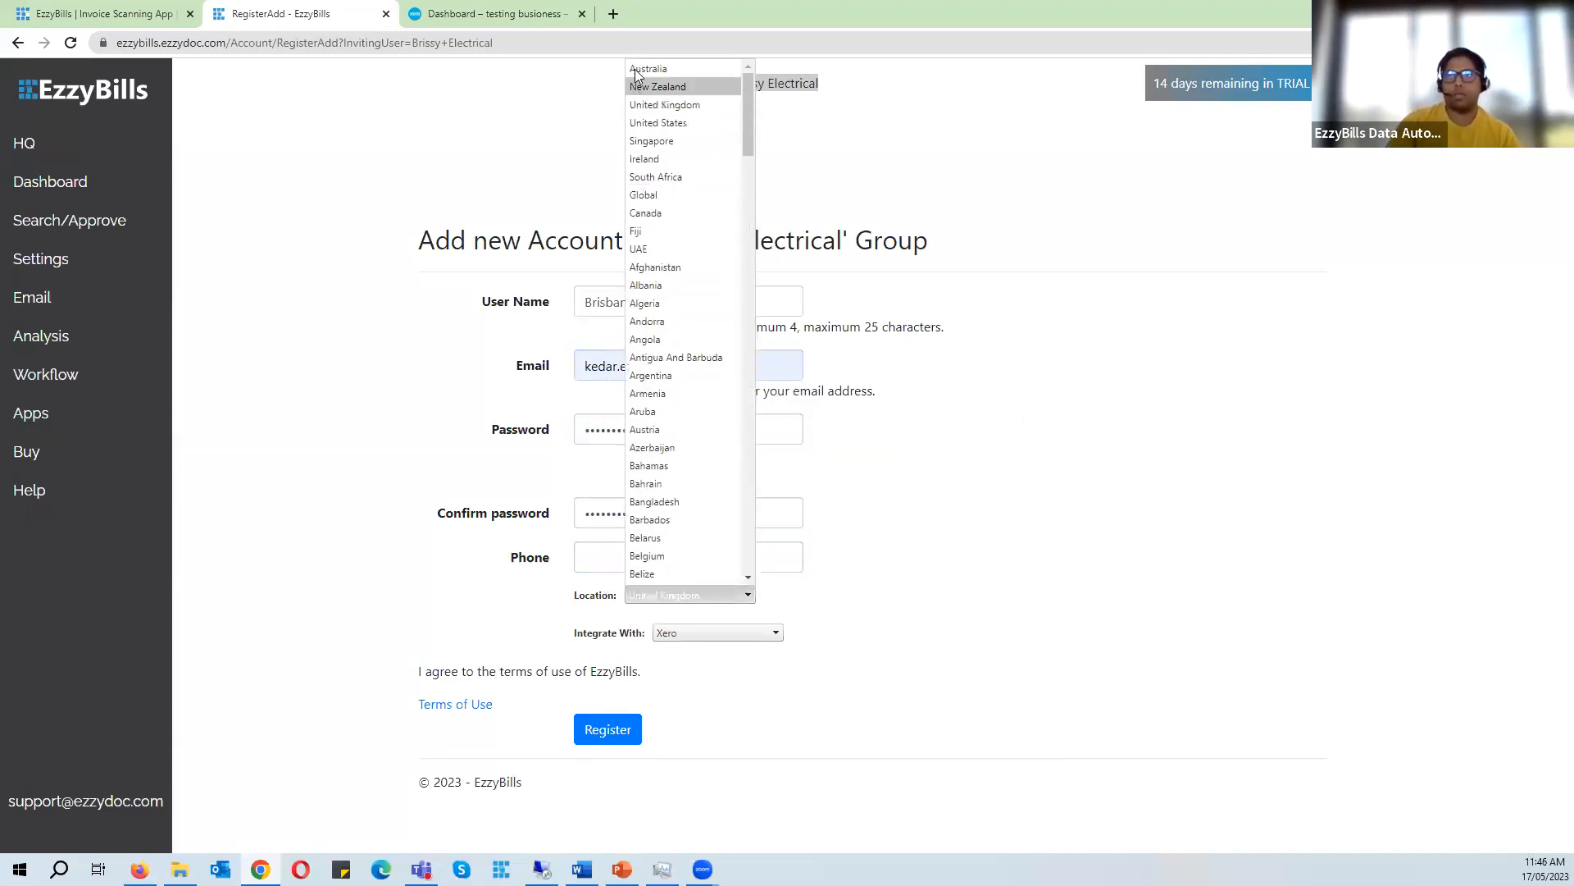
click(697, 70)
- Register the new account with Xero integration and save its password in the browser
click(744, 635)
click(996, 616)
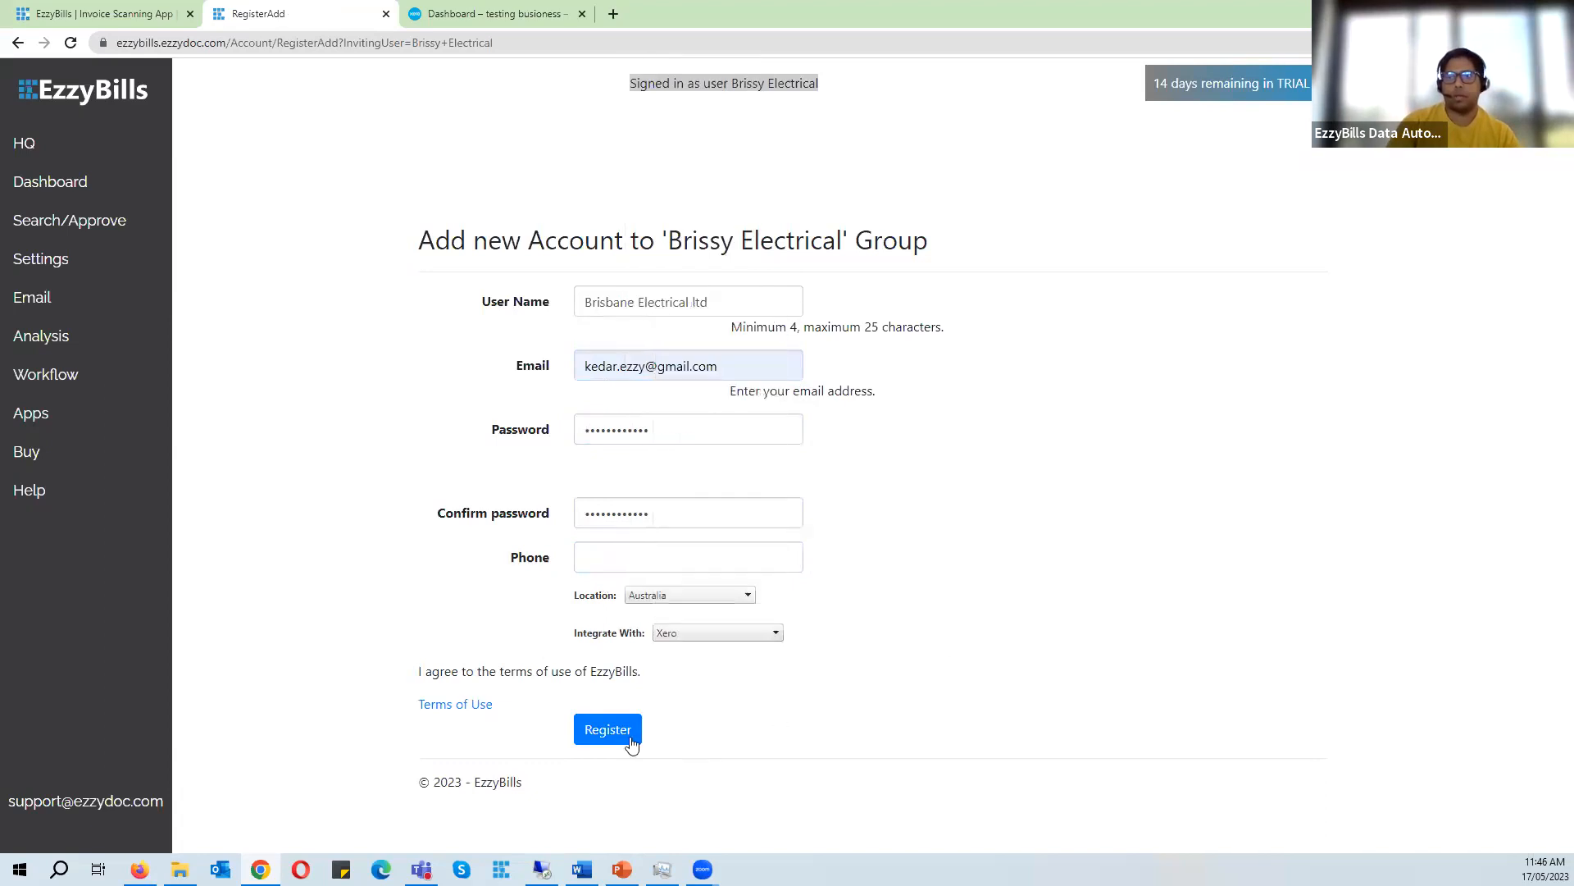
click(627, 738)
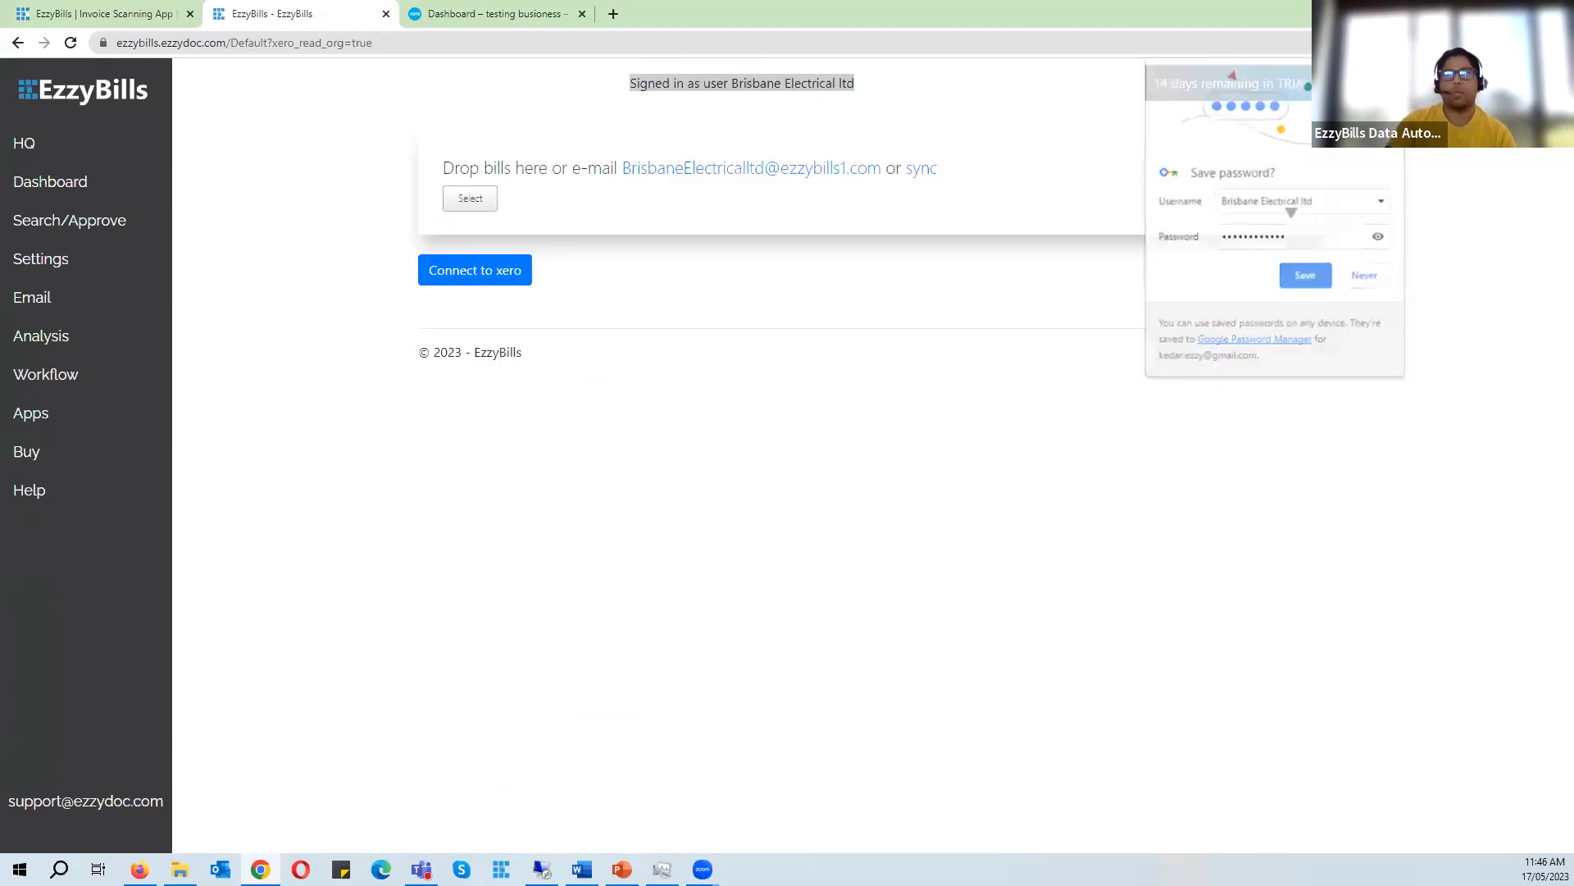
click(1305, 275)
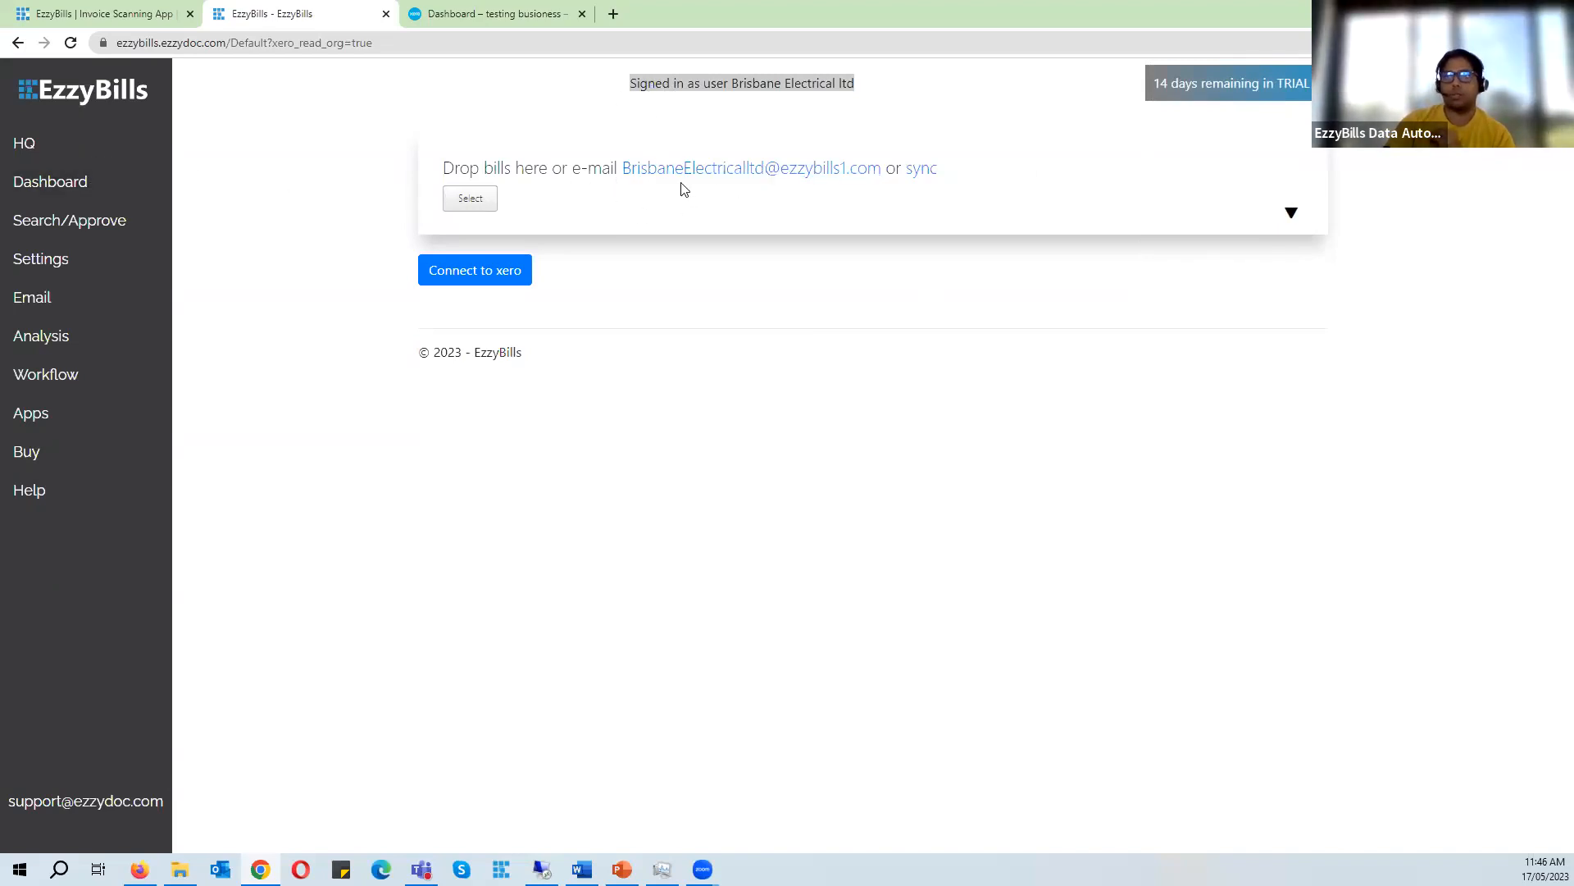
- Return to the HQ dashboard, select the Brisbane Electrical ltd account and open it through its connect link
click(509, 280)
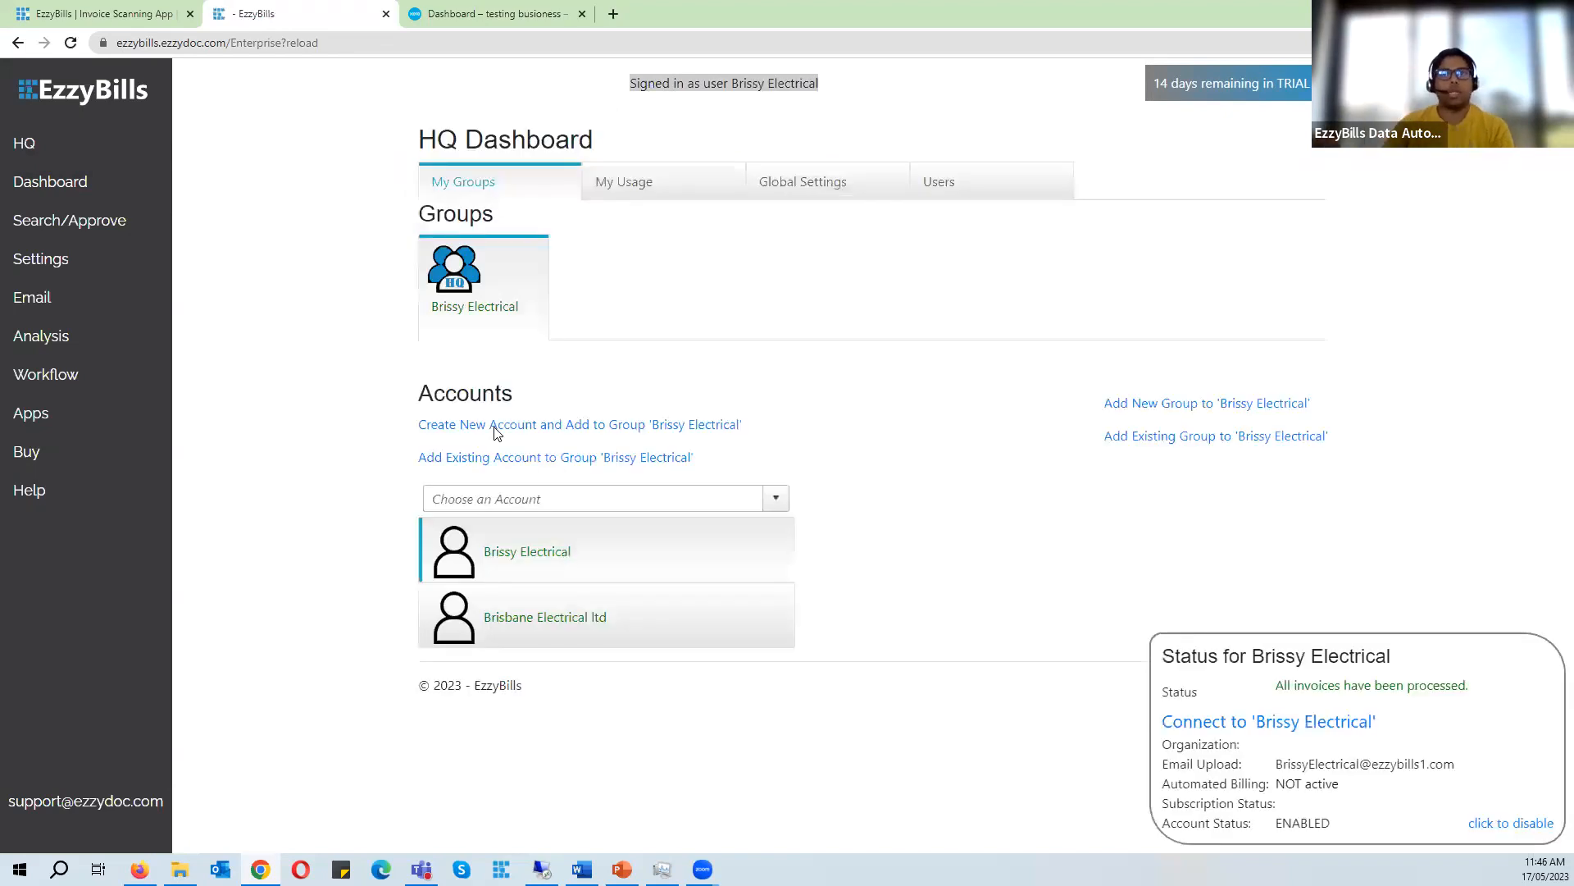
click(496, 14)
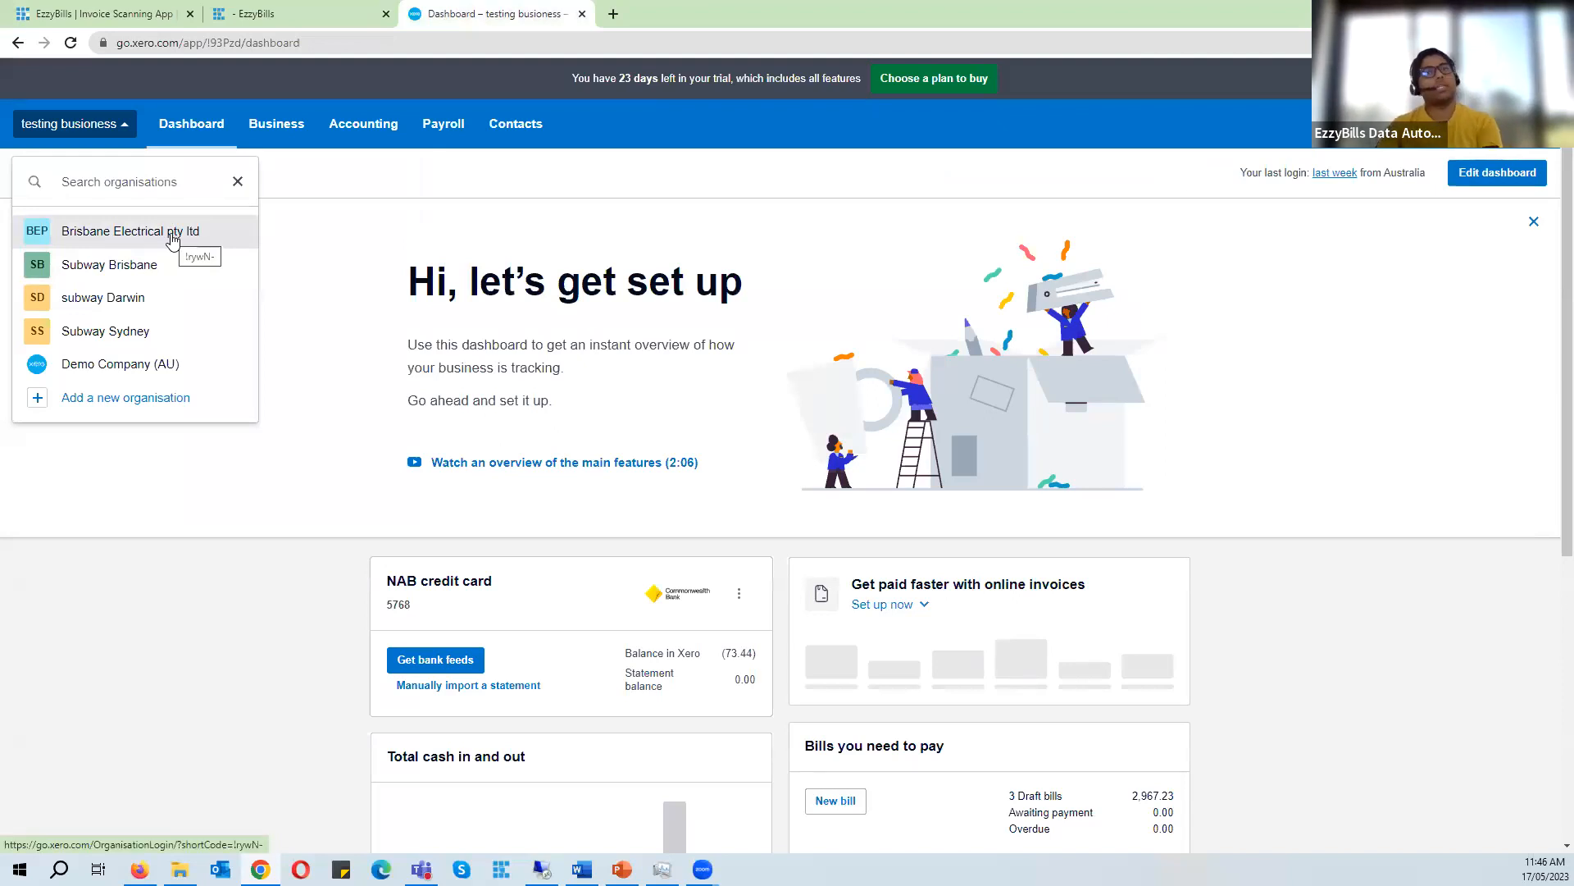
click(270, 14)
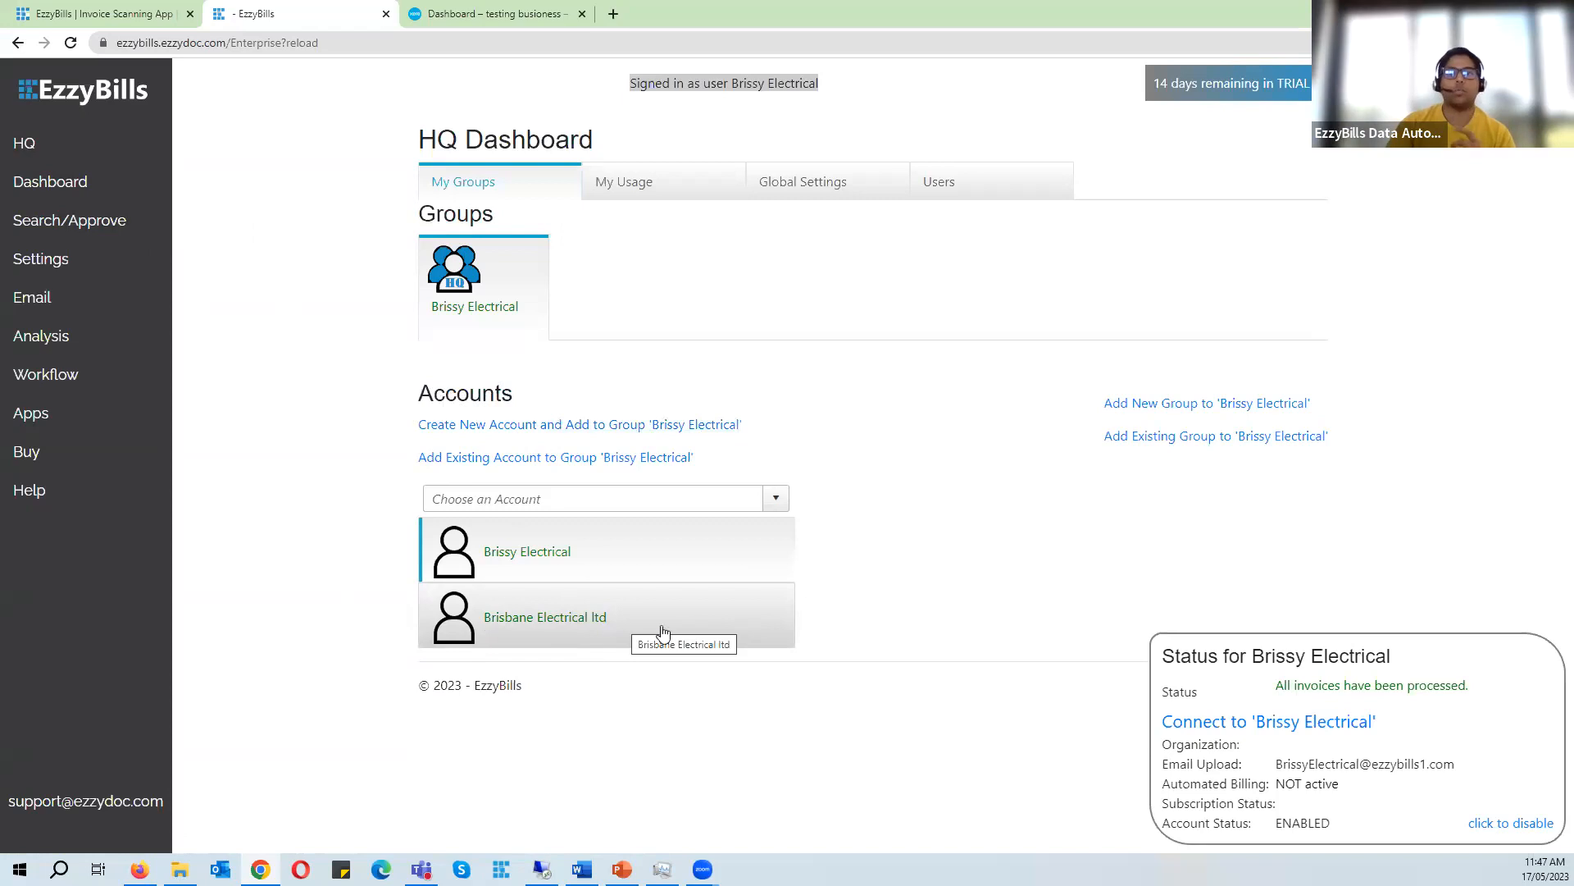
click(594, 621)
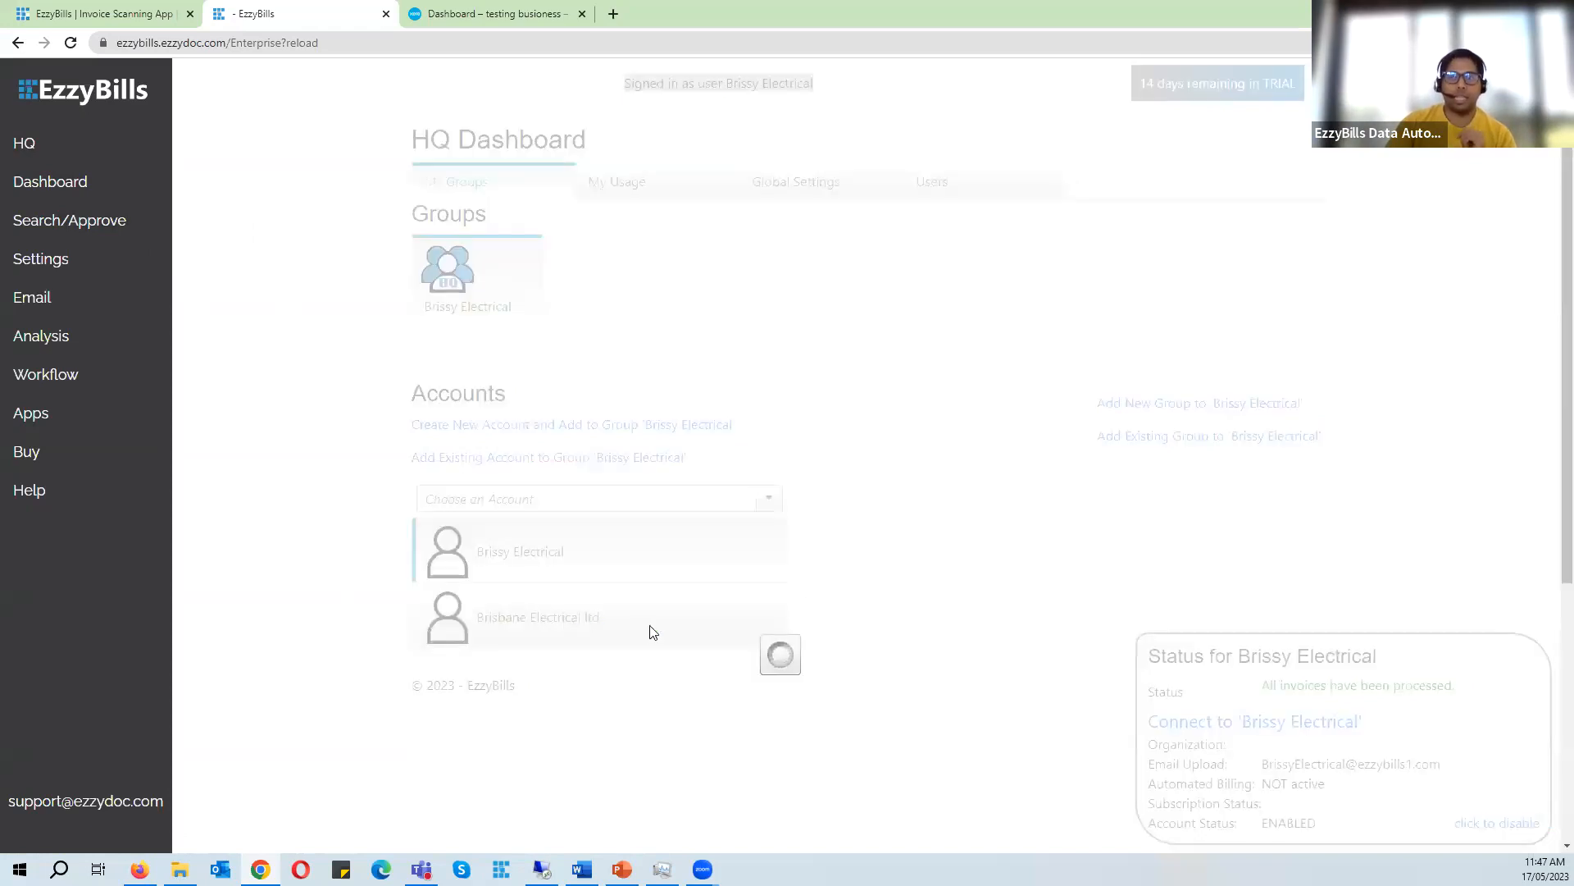
drag(1156, 656, 1346, 656)
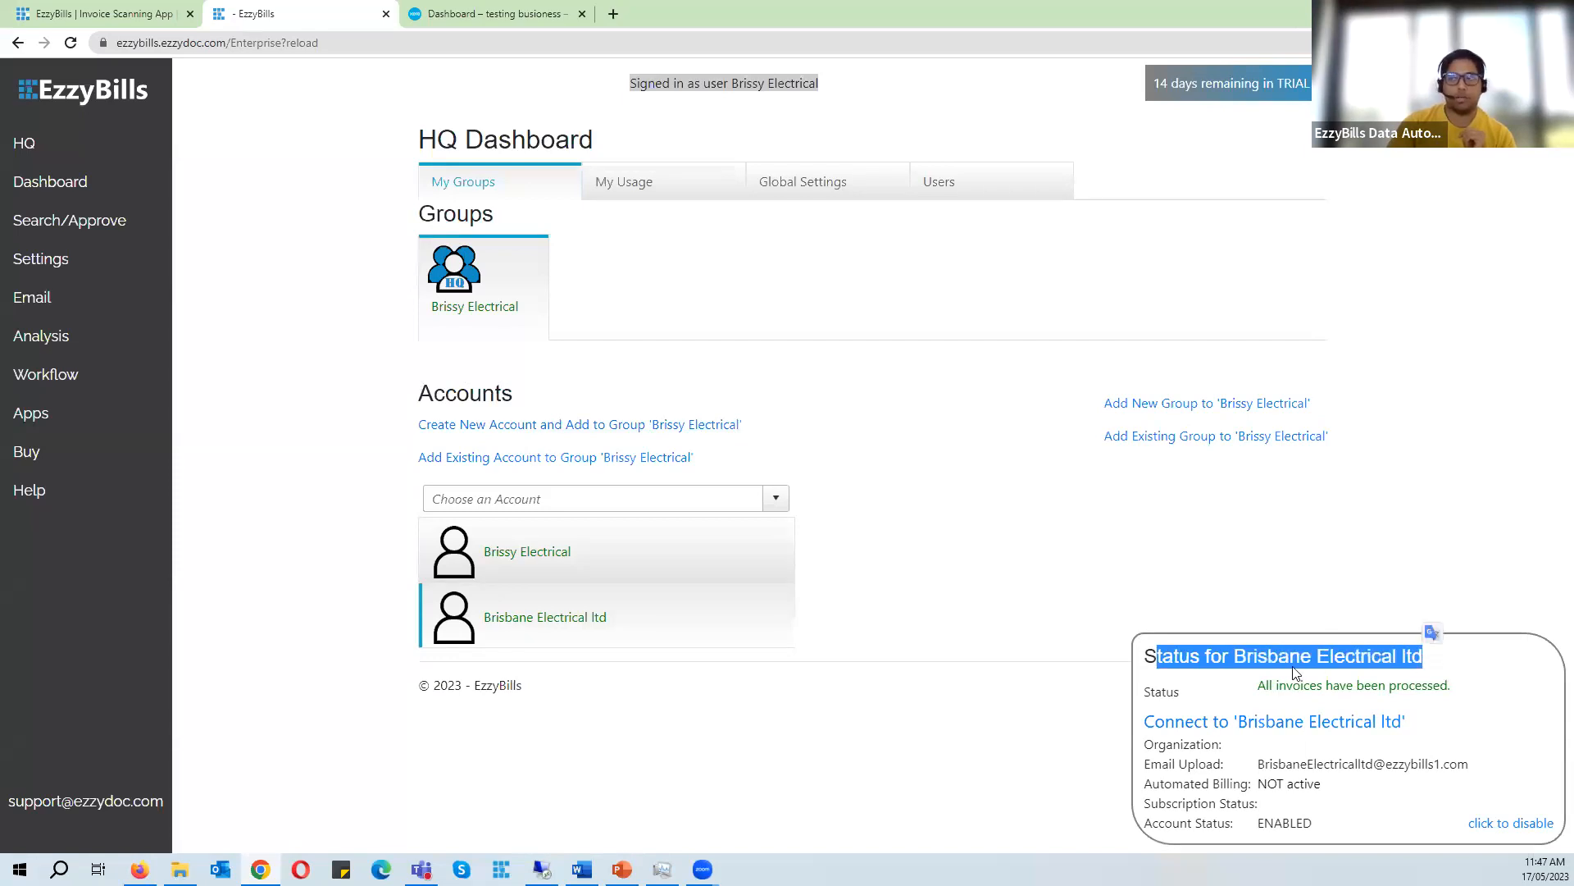
drag(1246, 656, 1431, 661)
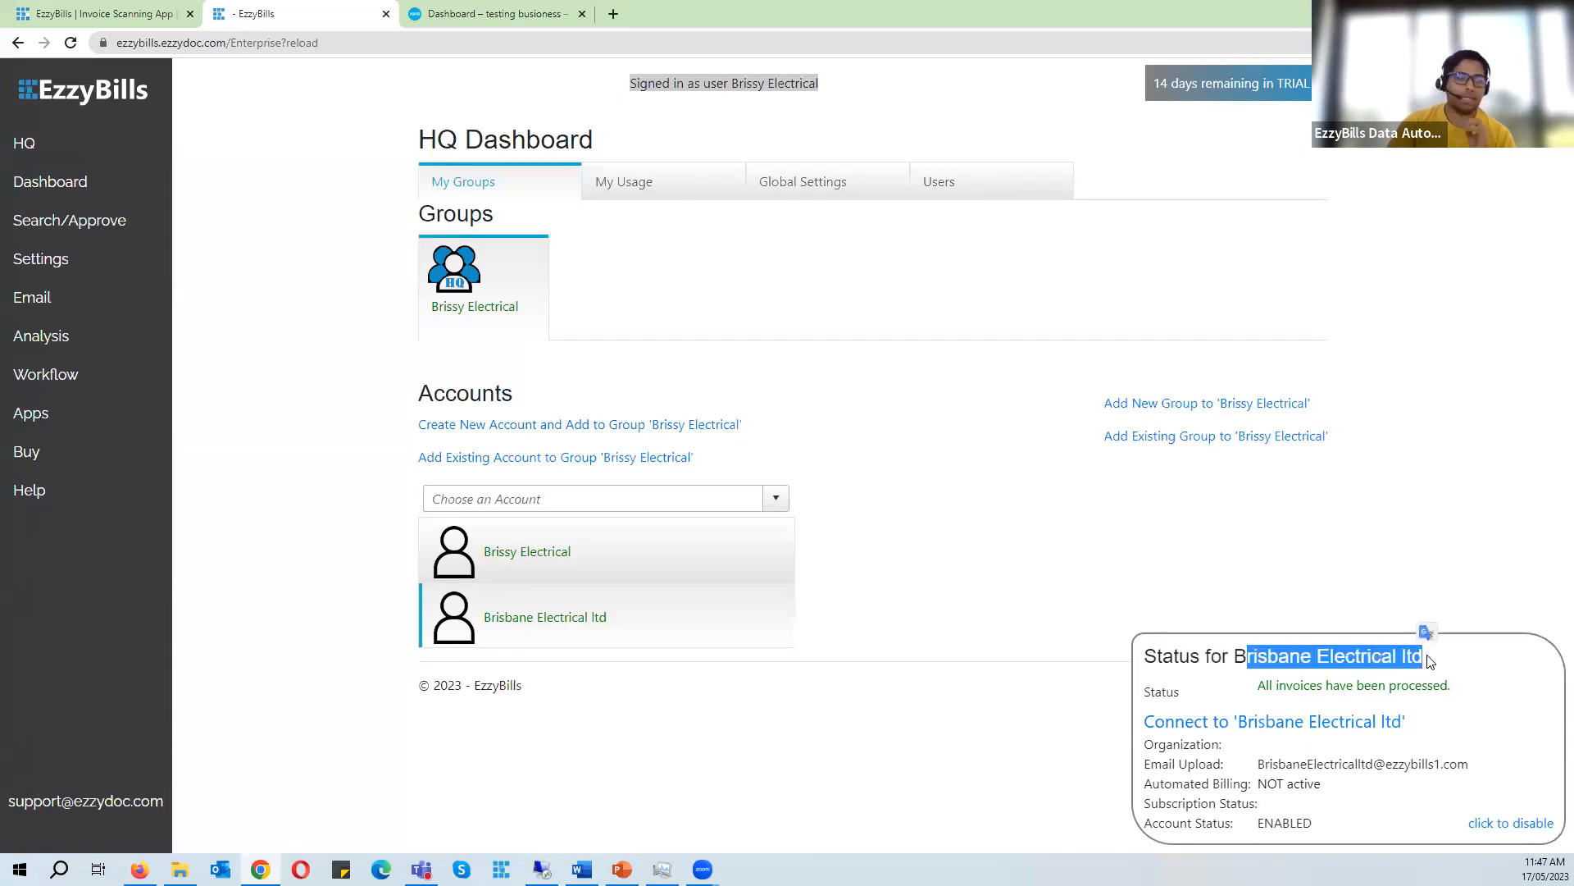
click(1287, 727)
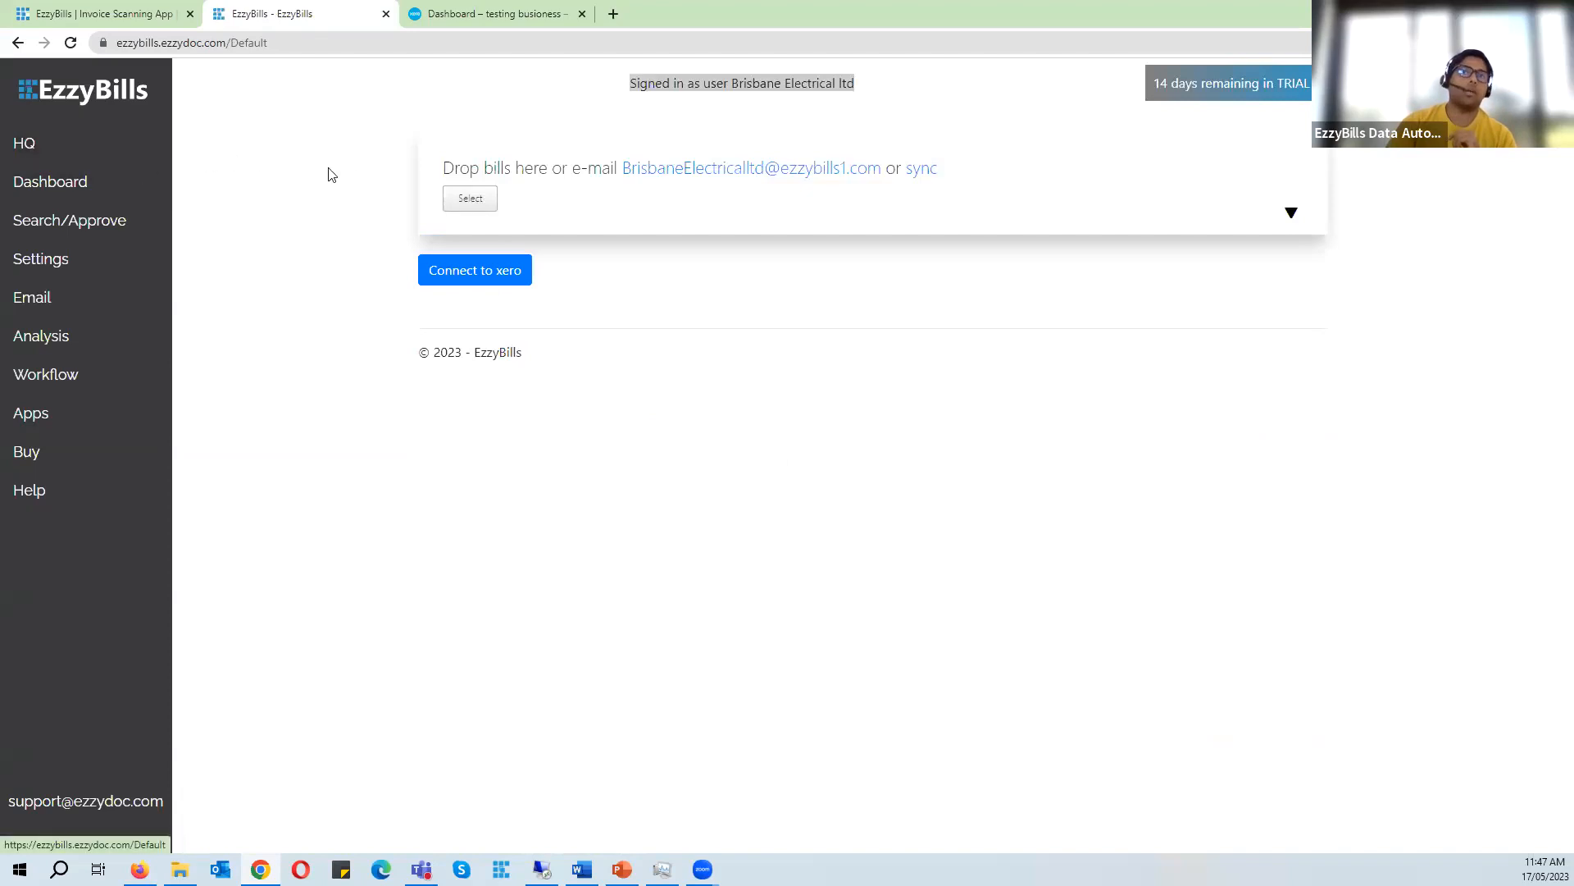
- Review the Brisbane Electrical ltd upload address and the Xero organisation menu across the two tabs
click(123, 149)
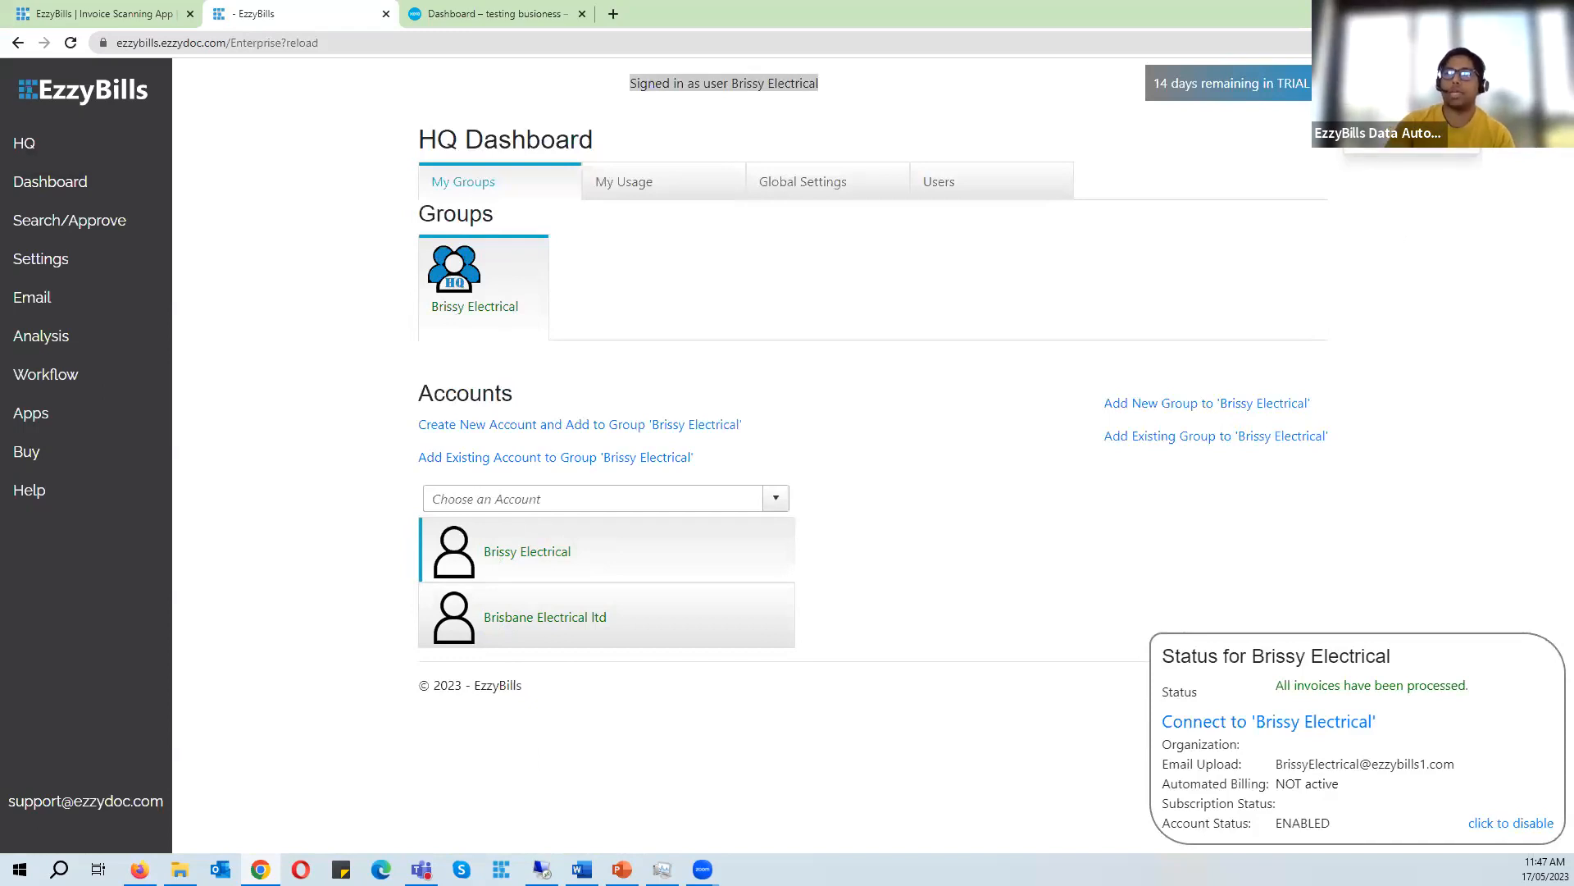
click(1384, 131)
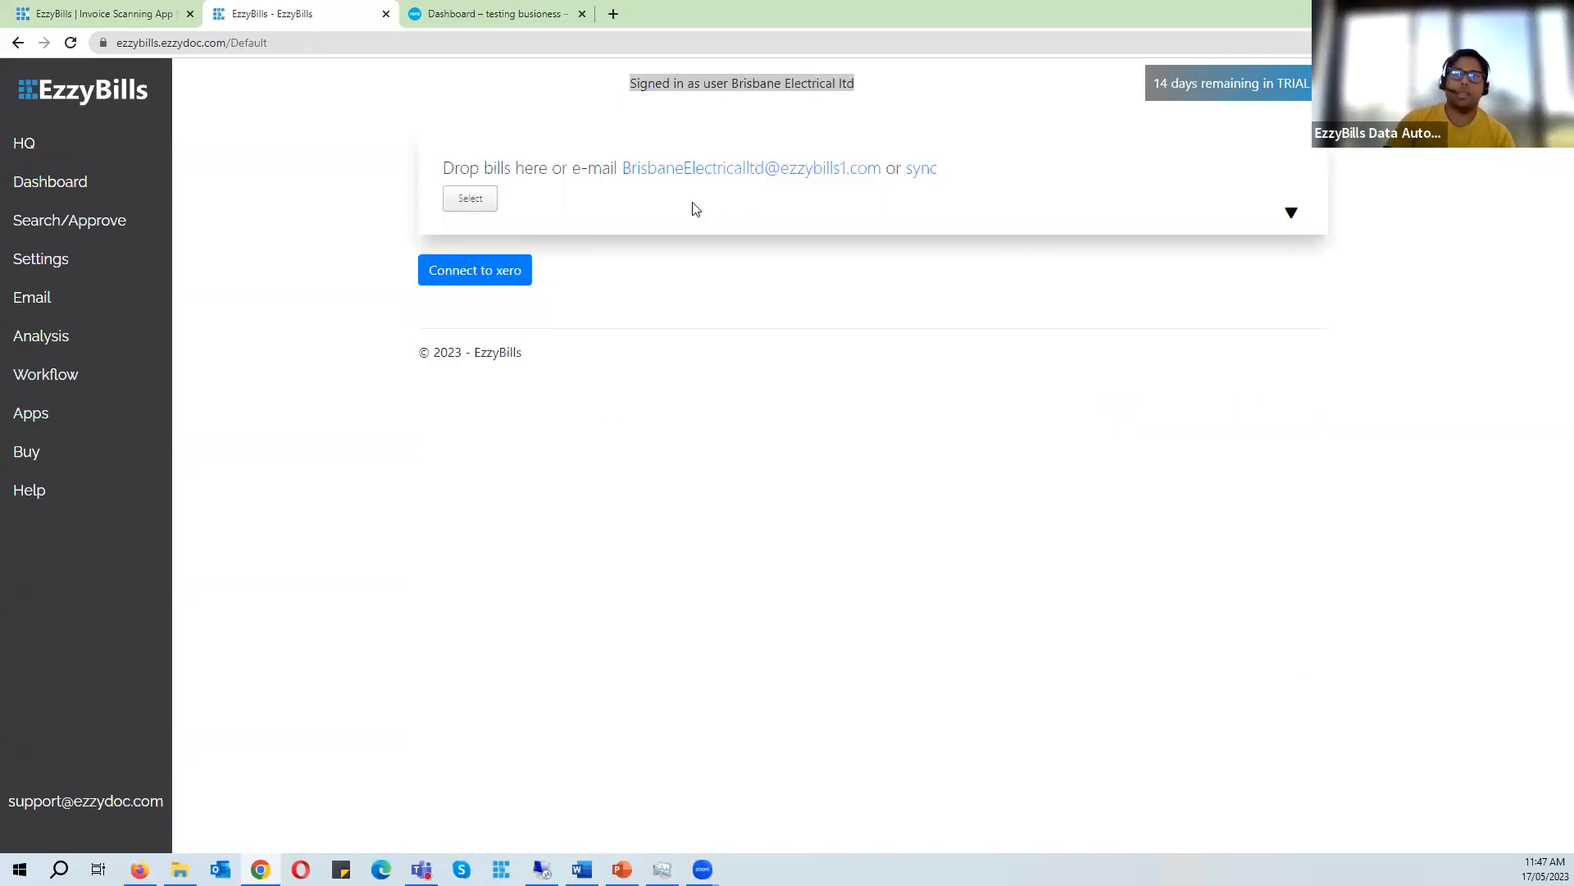
drag(623, 183, 783, 188)
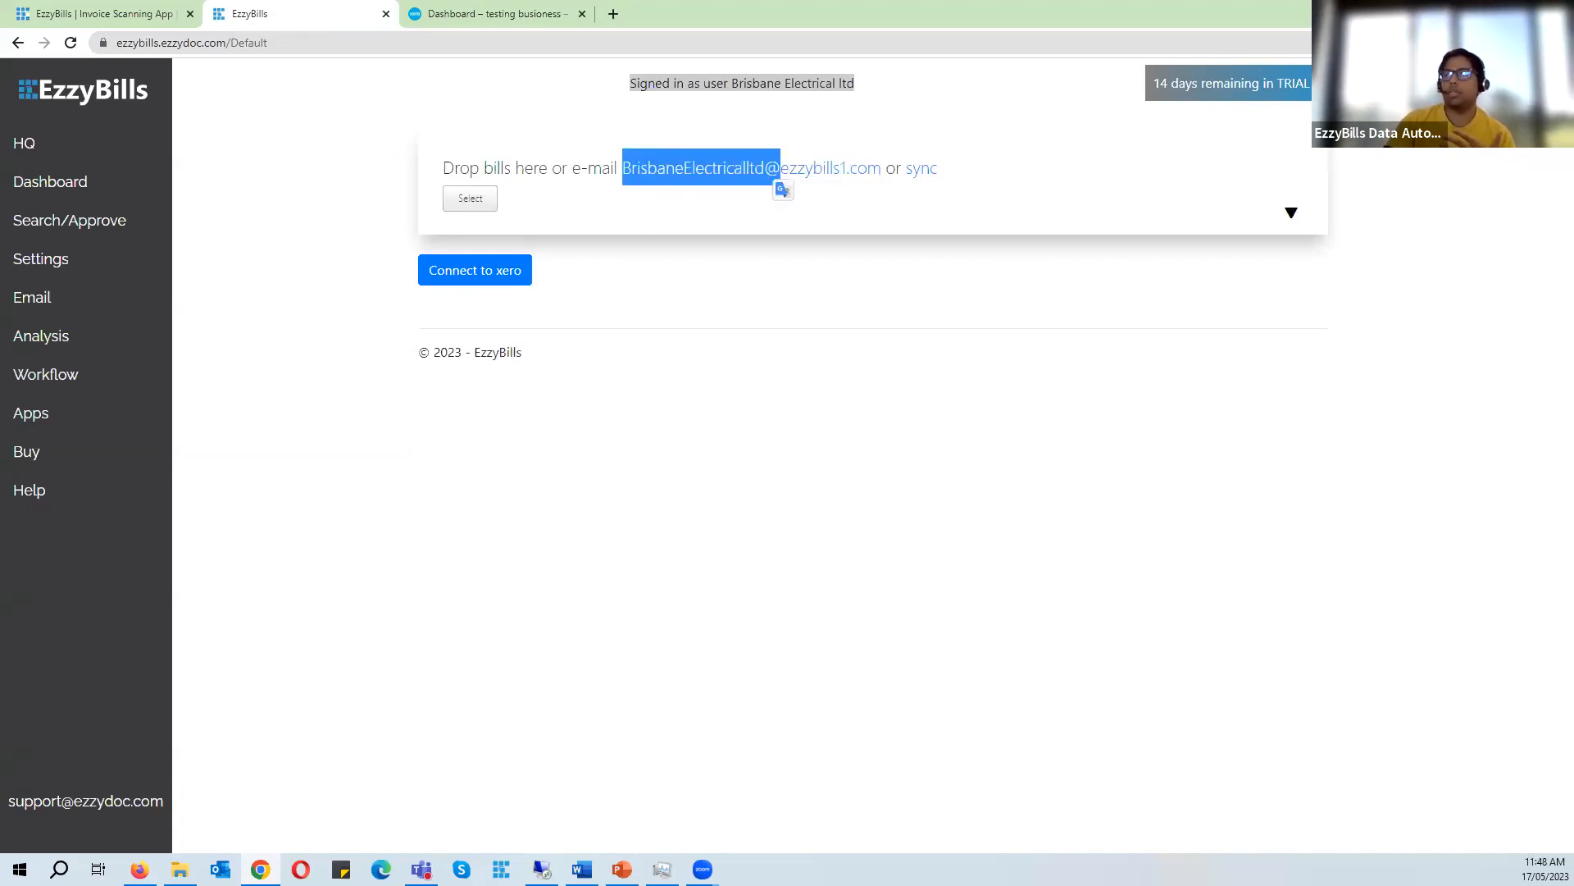
click(783, 368)
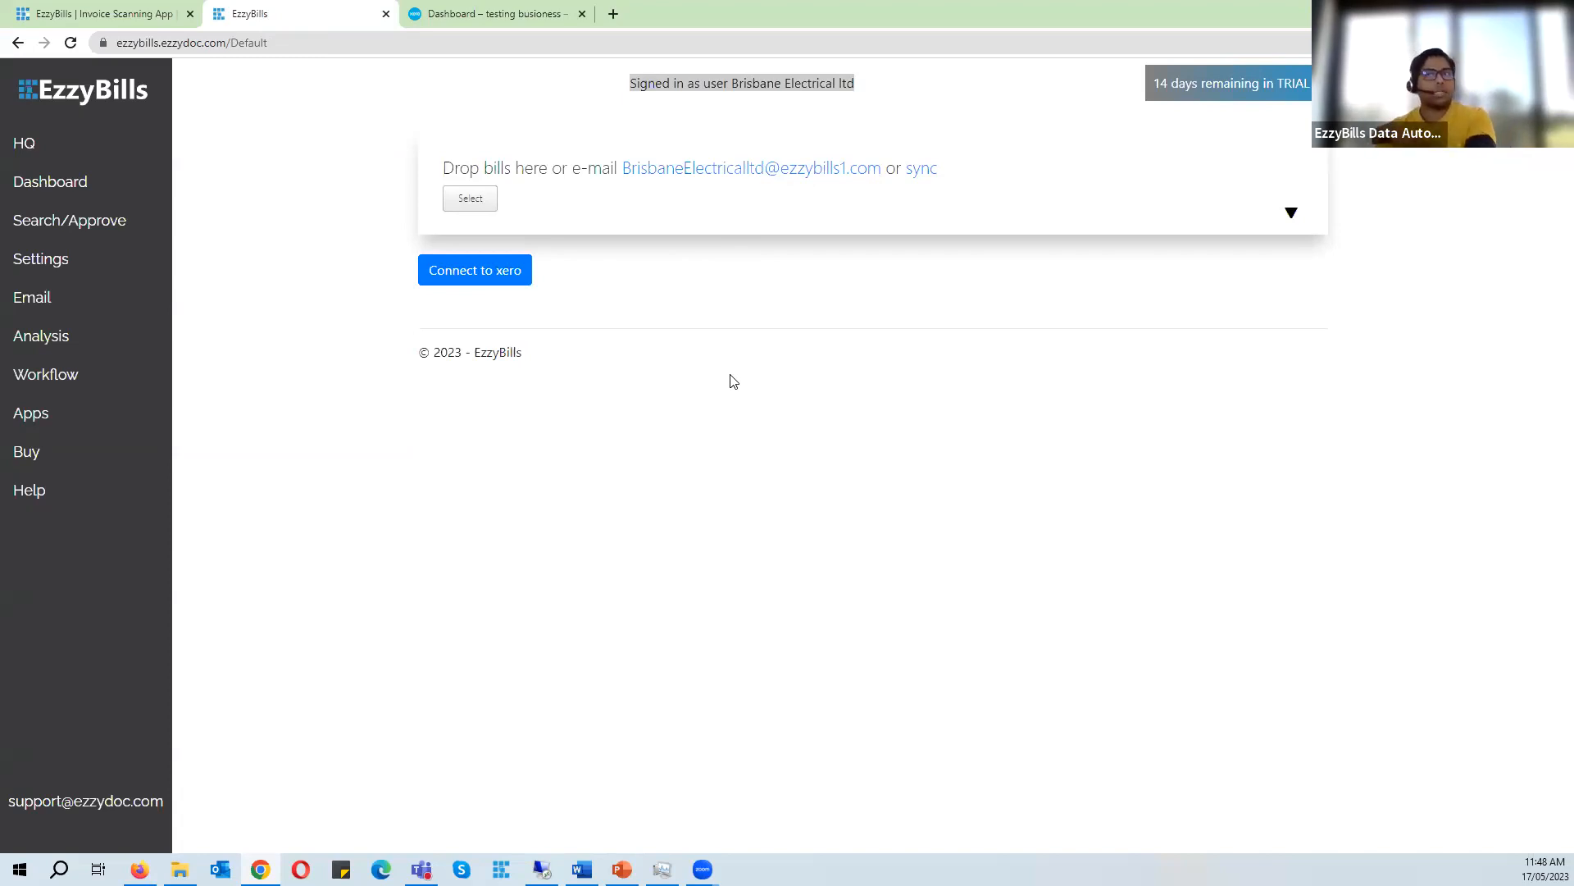
drag(522, 72, 521, 10)
click(522, 9)
click(242, 522)
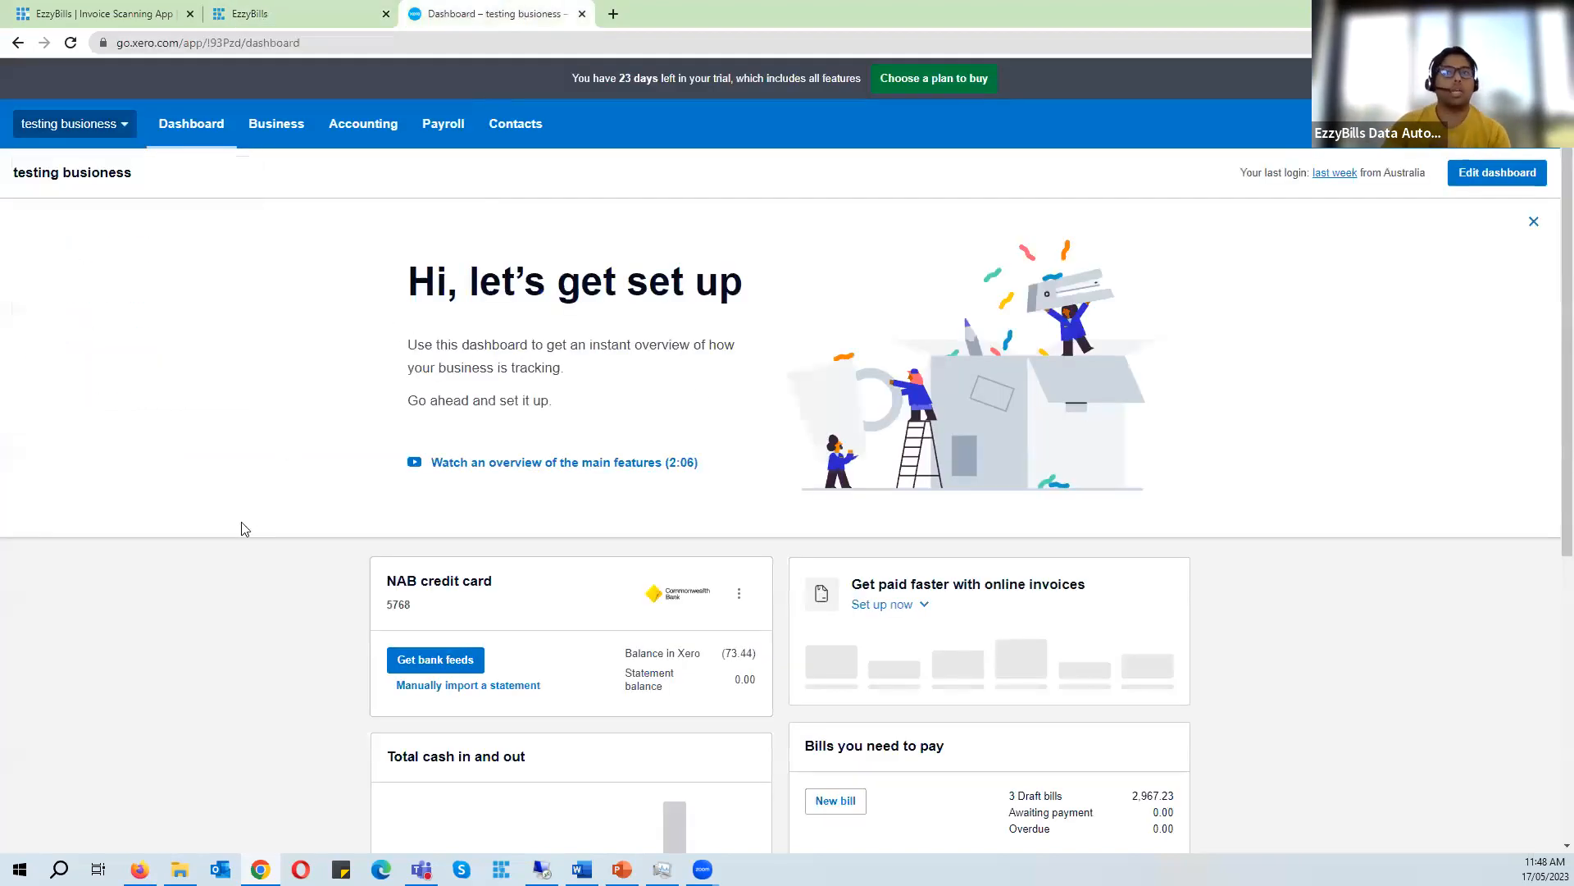
click(365, 11)
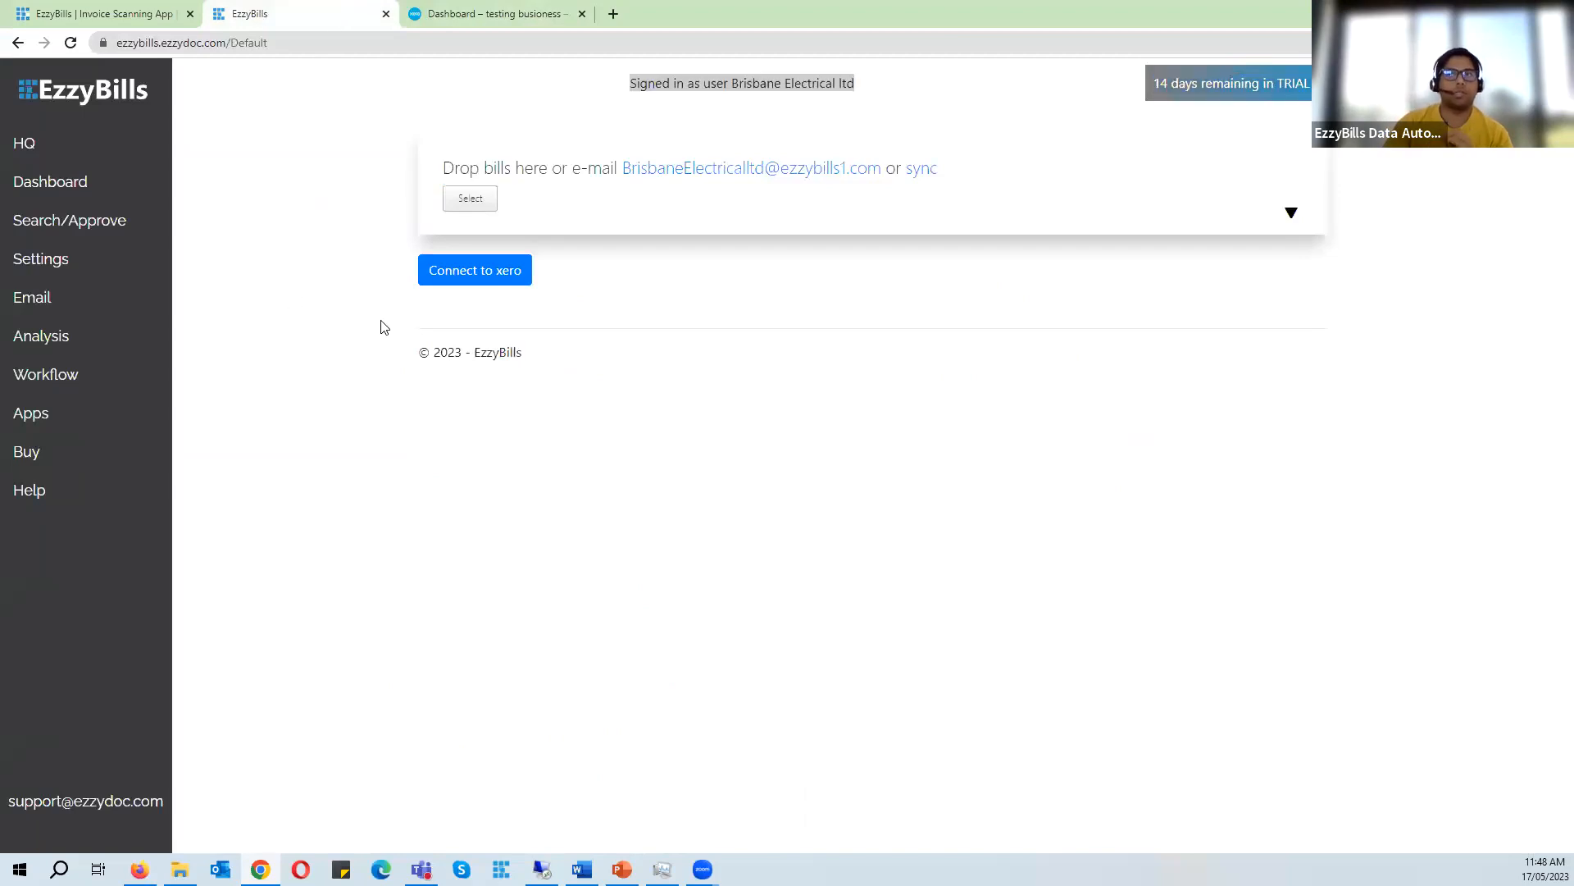
click(474, 11)
click(98, 124)
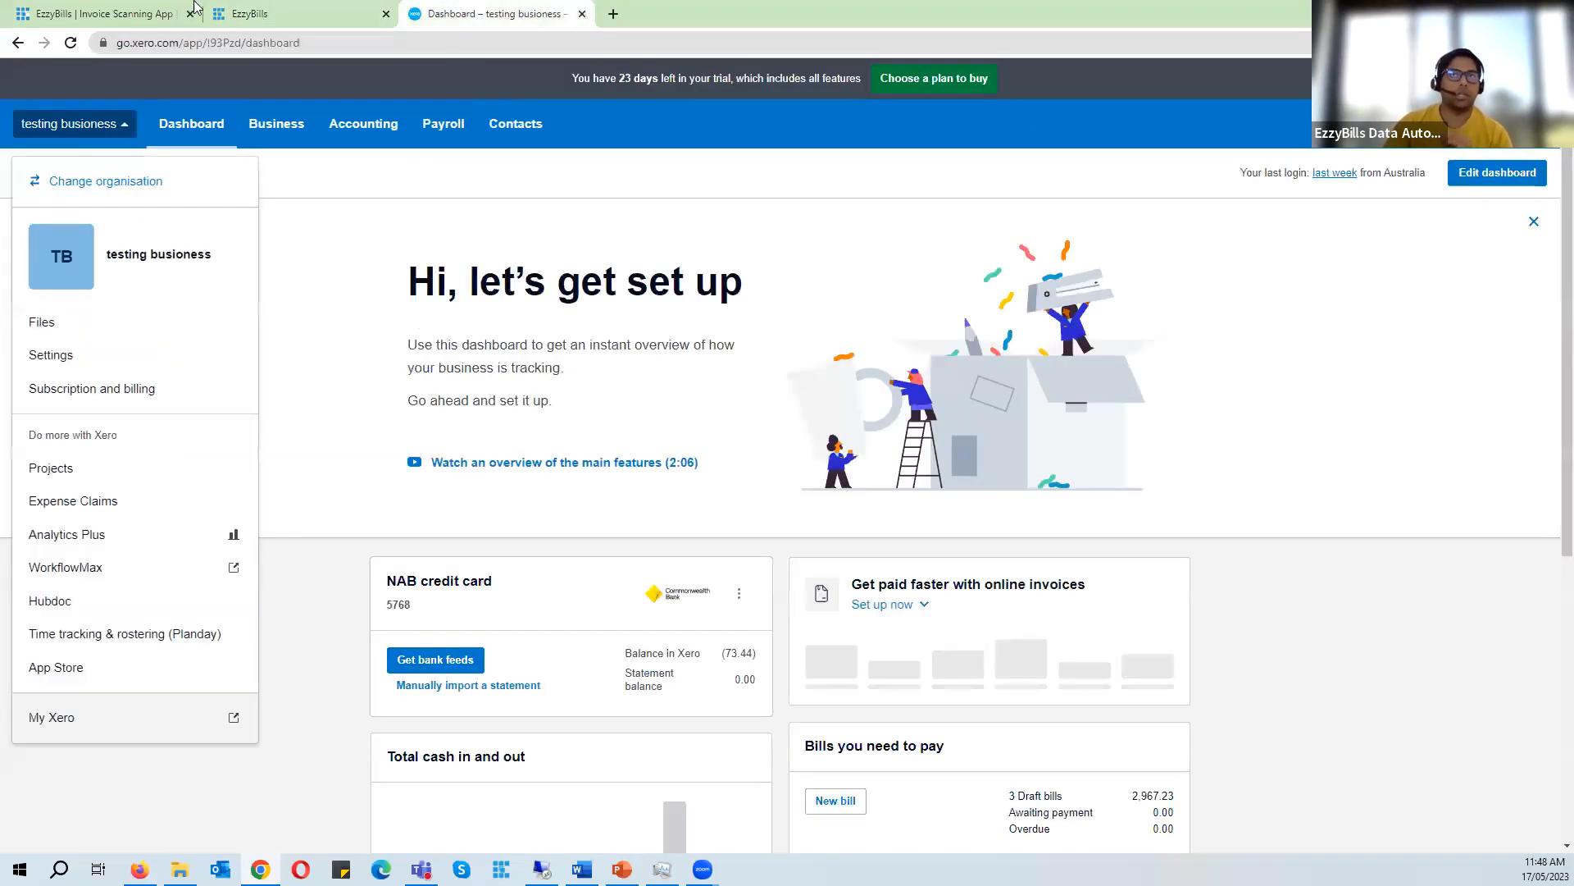
click(199, 11)
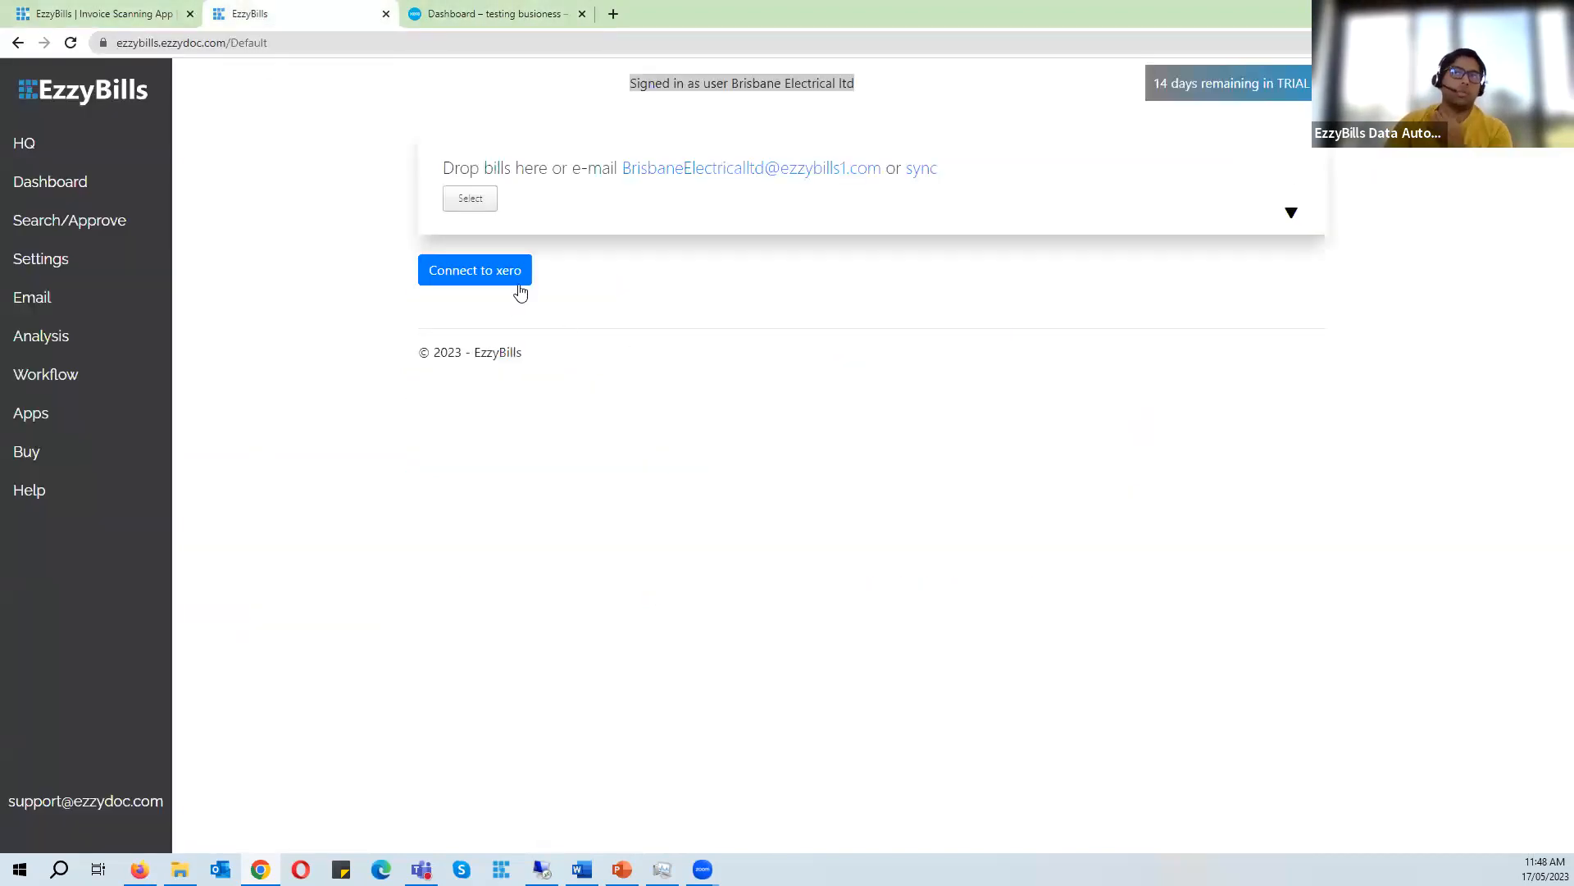
- Start connecting to Xero and allow EzzyBills access to the Brisbane Electrical pty ltd organisation
click(499, 270)
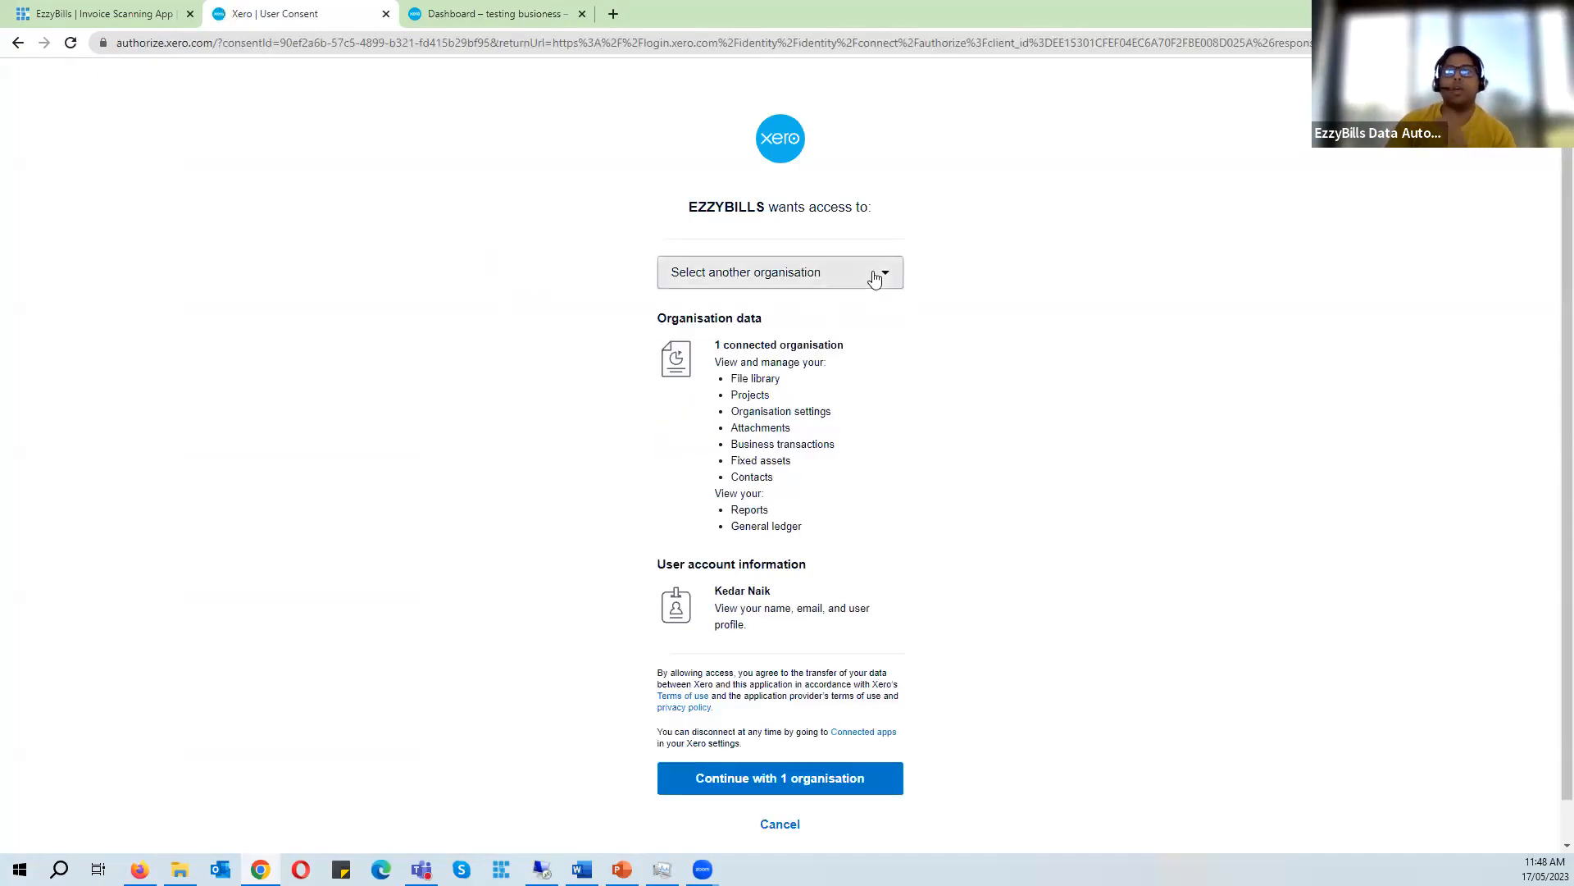
click(875, 279)
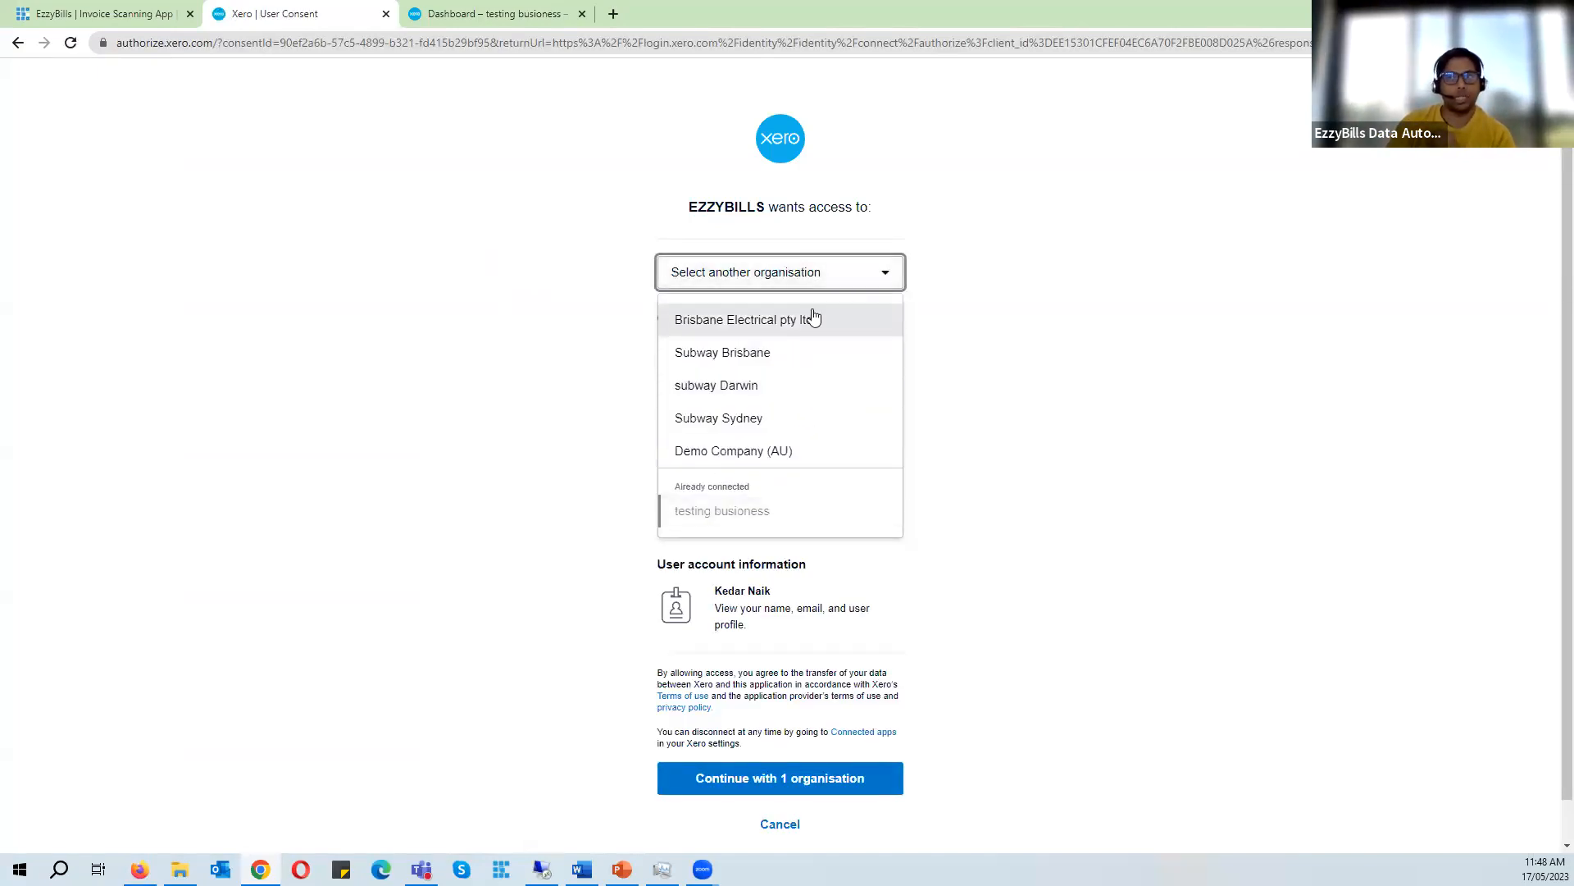
click(1105, 353)
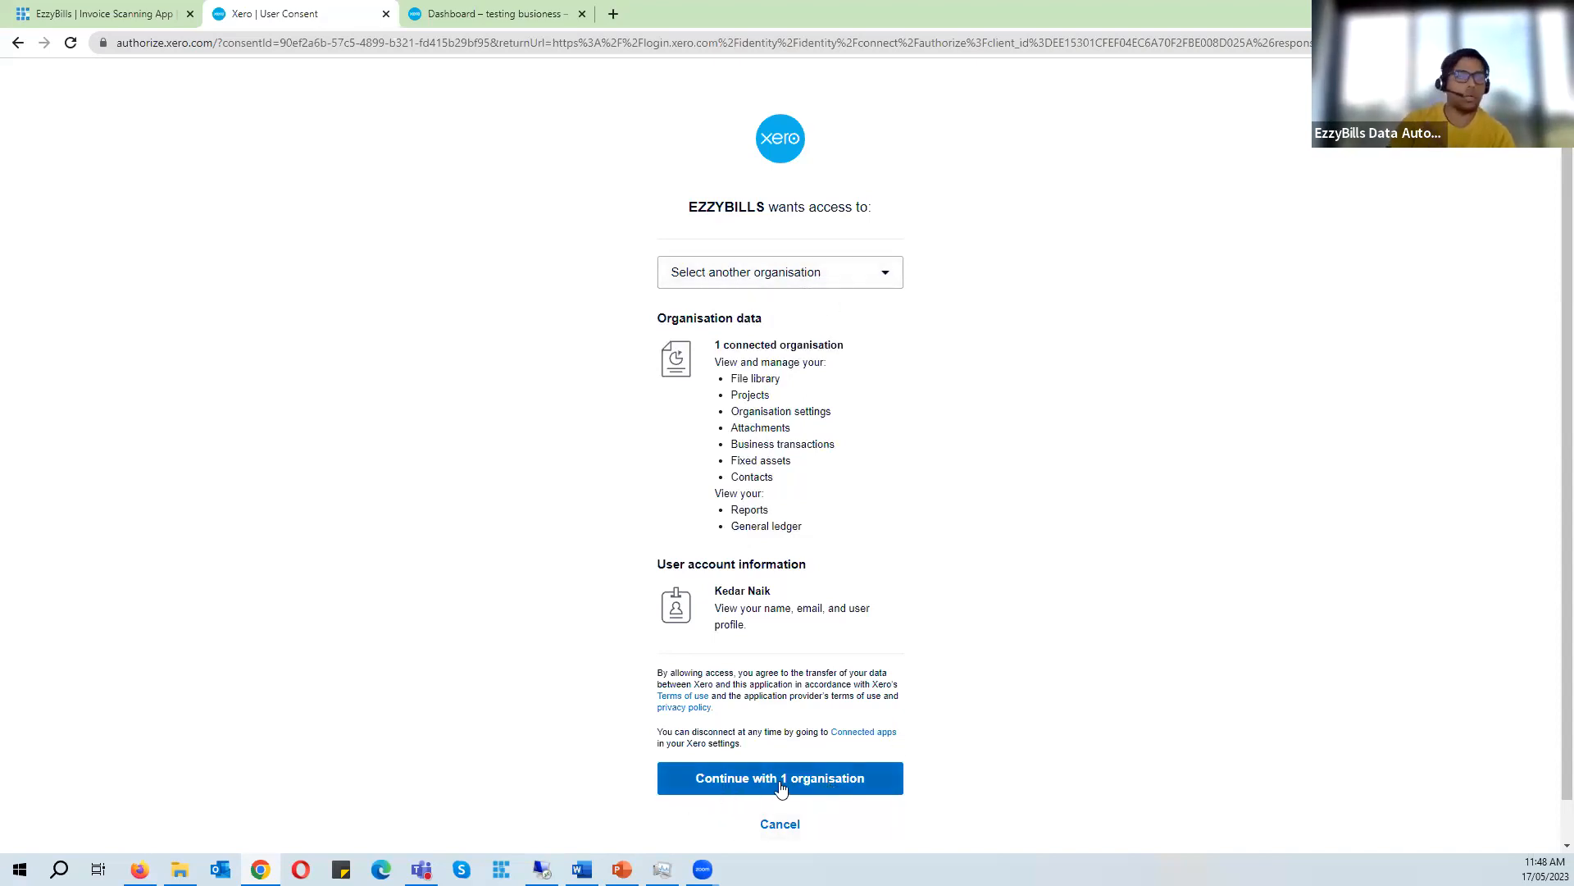
click(871, 282)
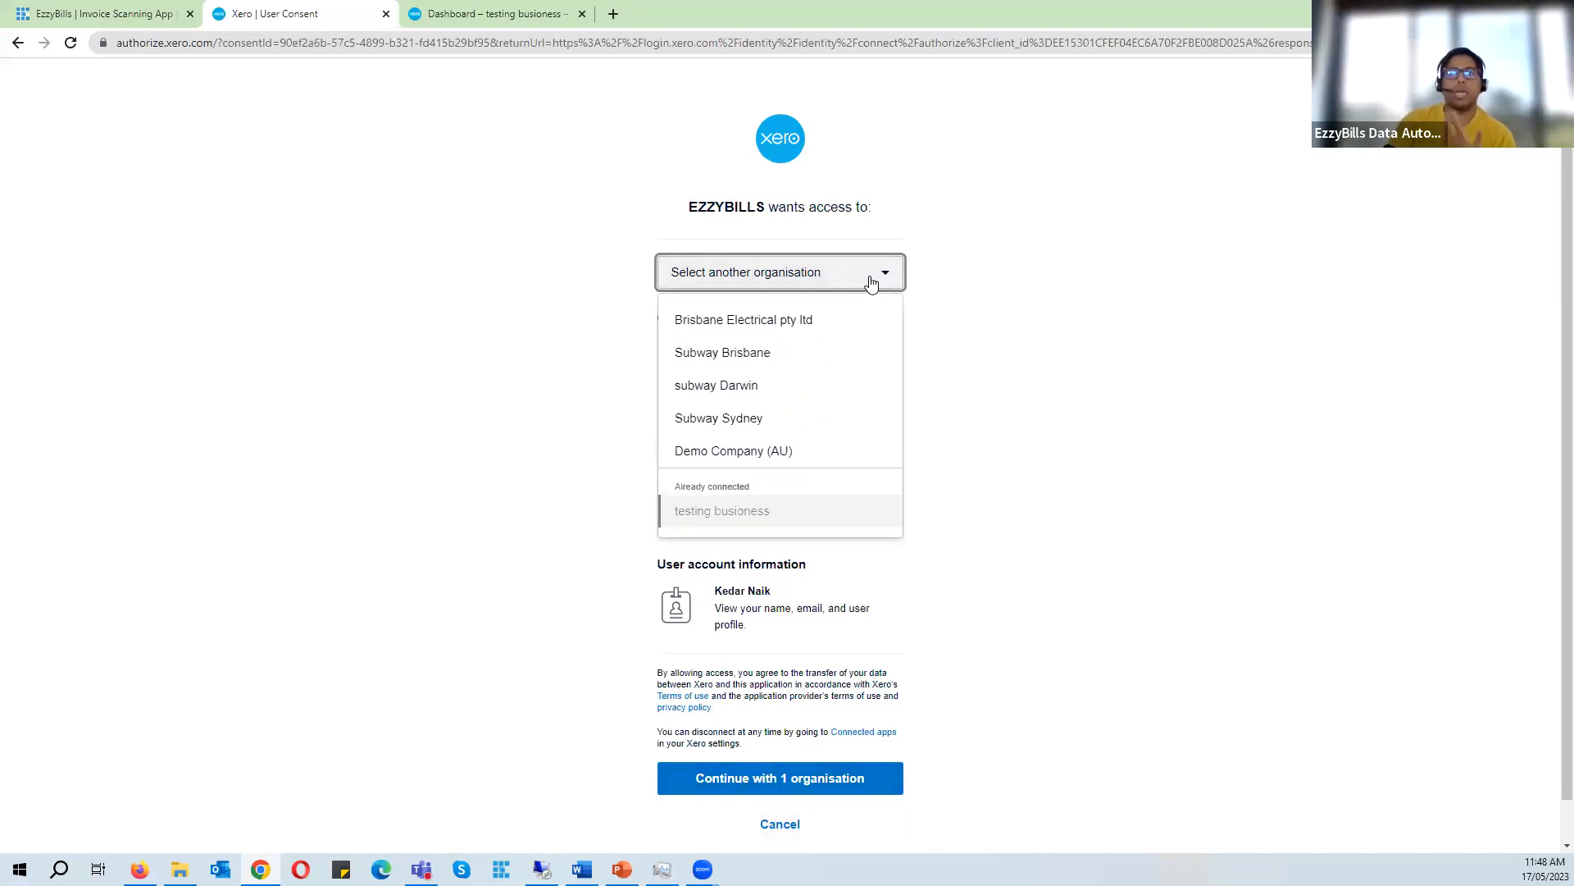
click(753, 329)
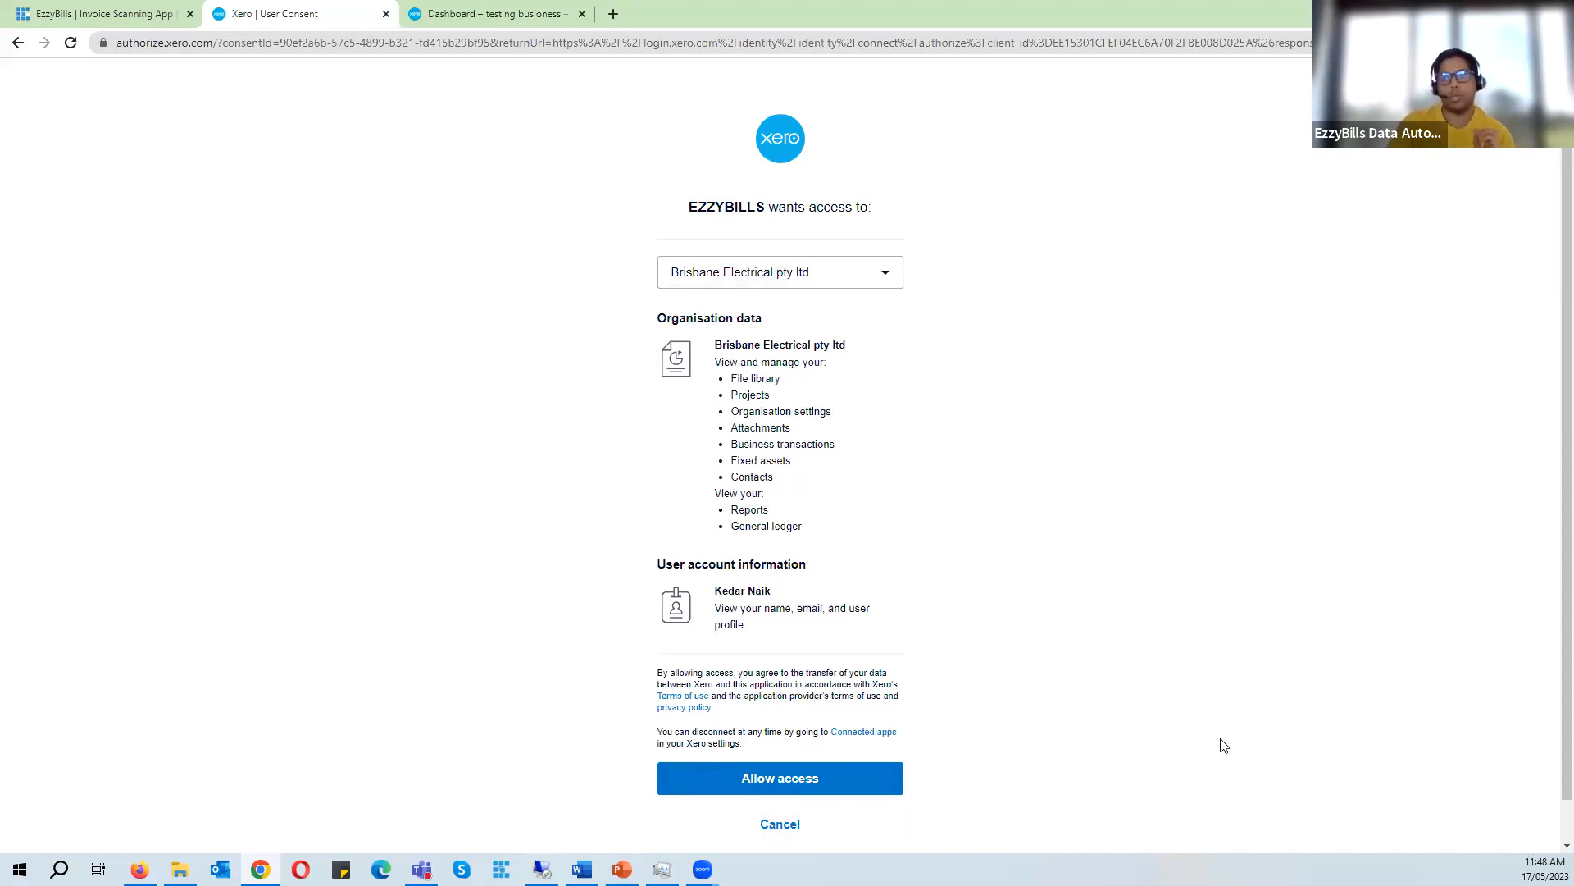
click(781, 779)
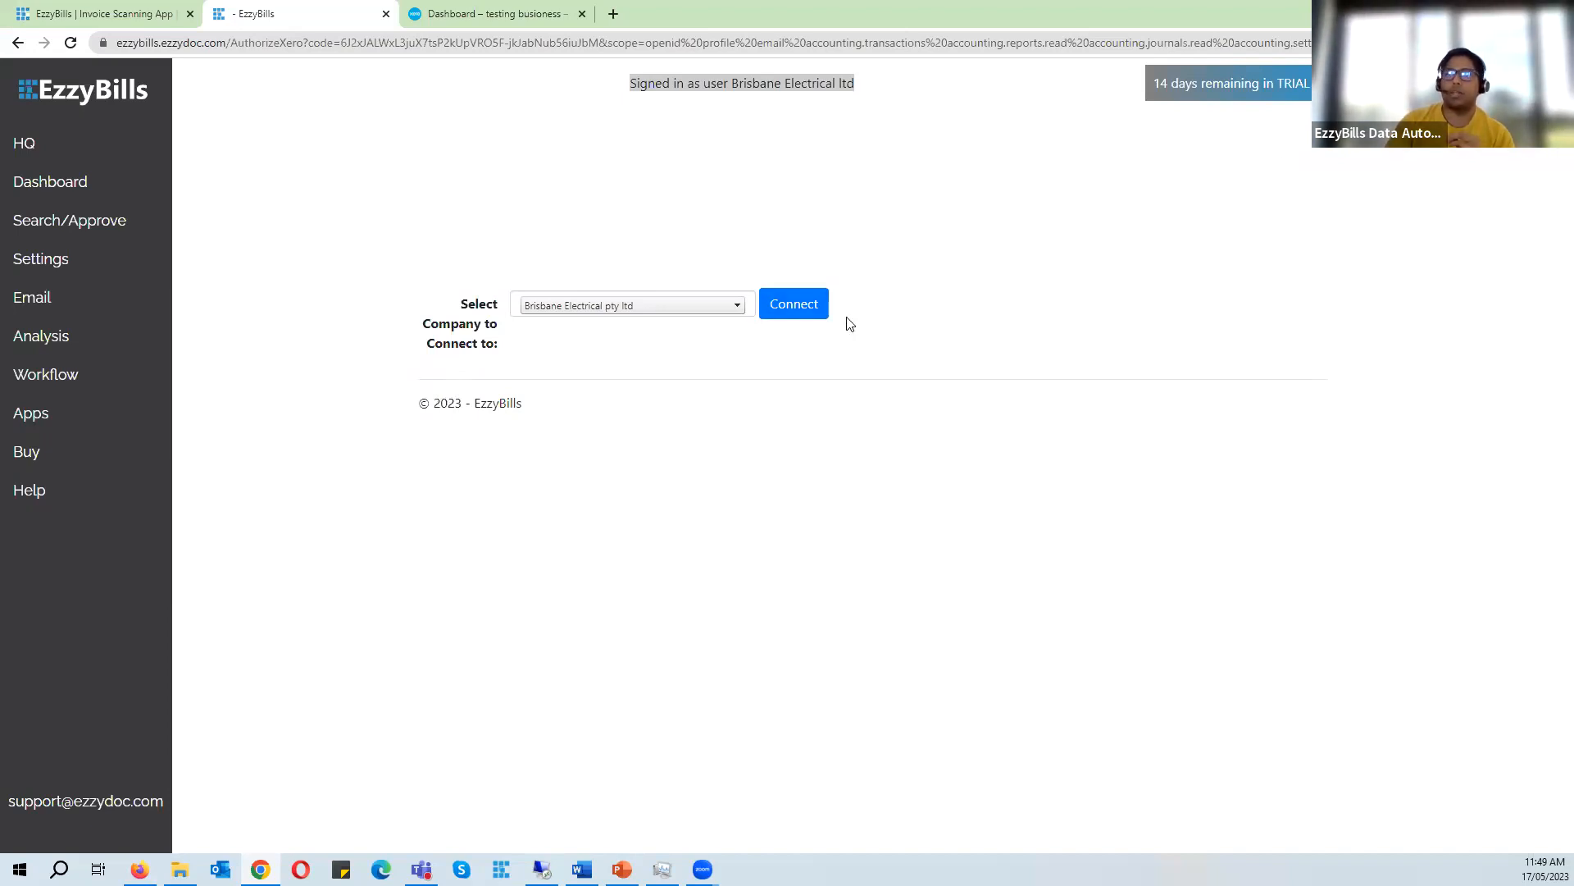
- Connect the account to the Brisbane Electrical pty ltd company and open its settings
click(646, 306)
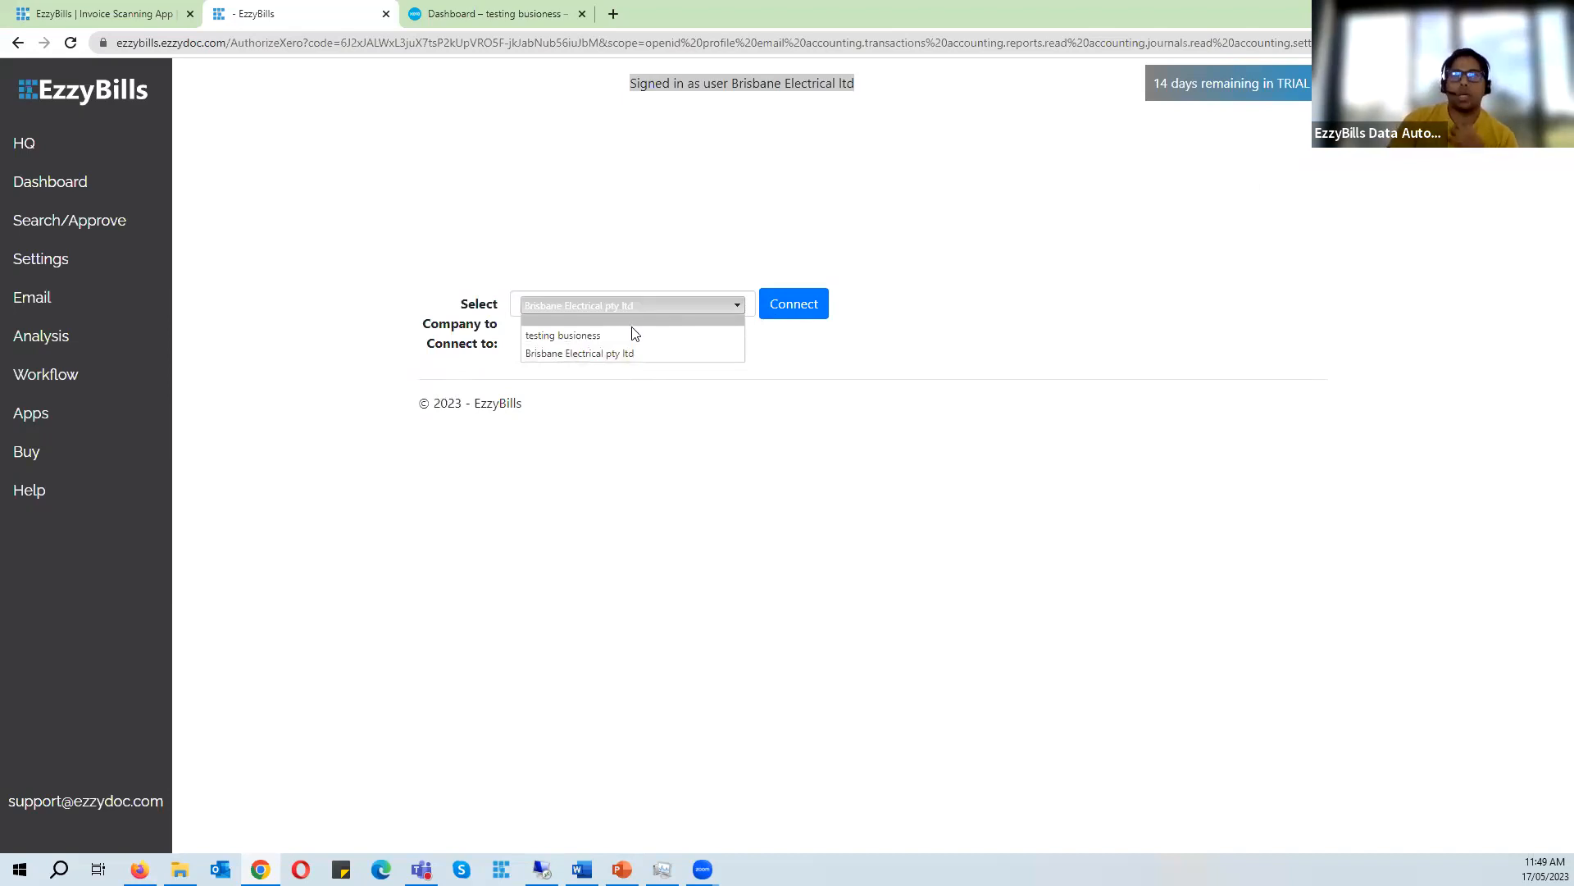
click(636, 354)
click(827, 319)
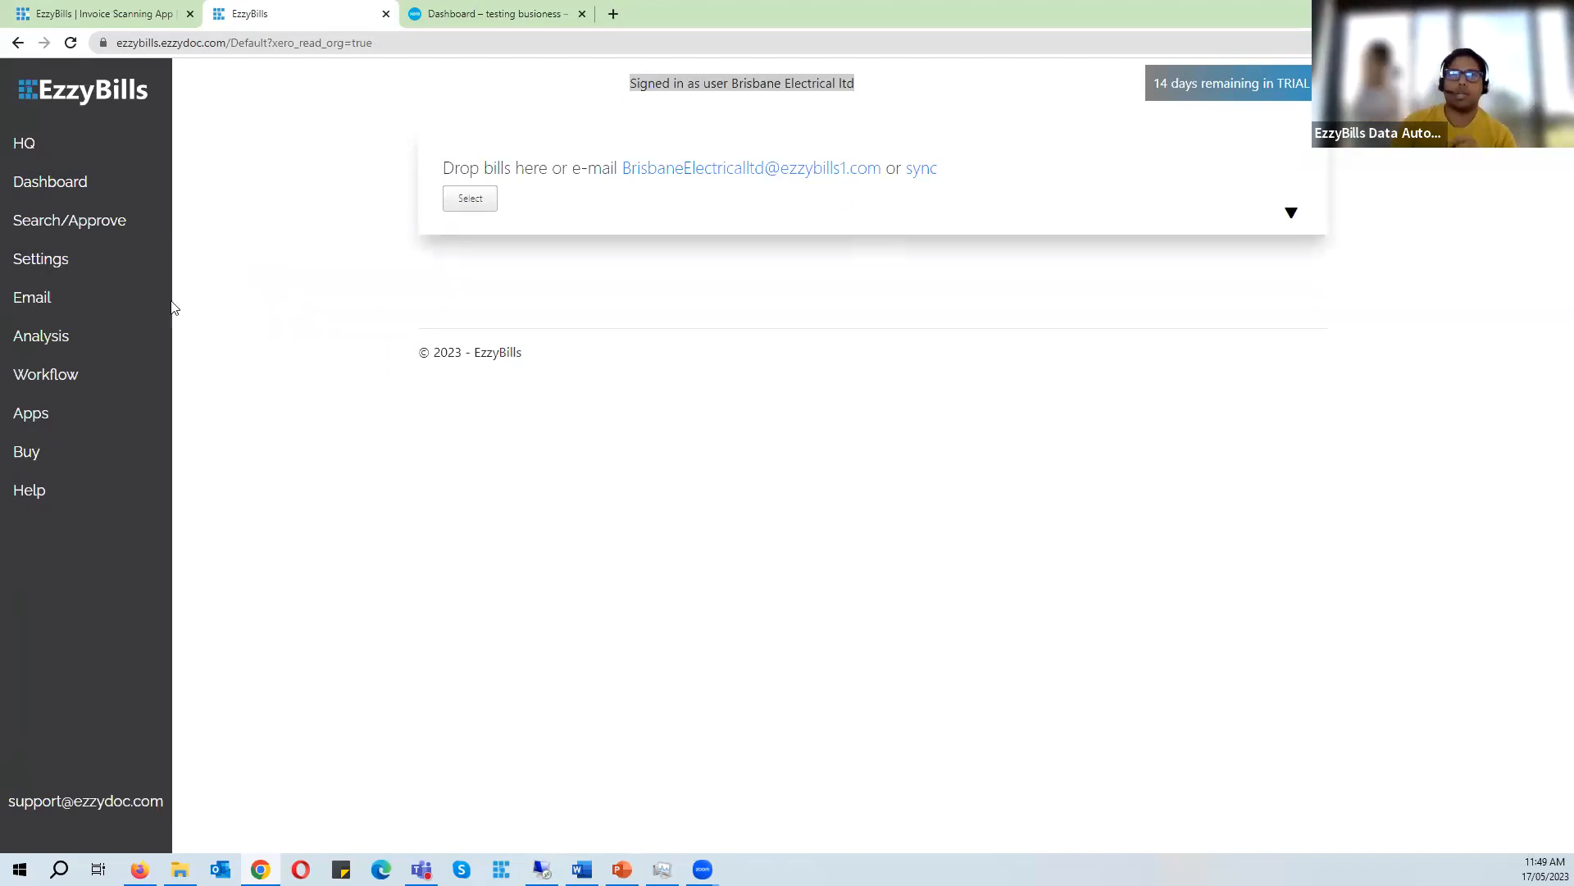
click(74, 263)
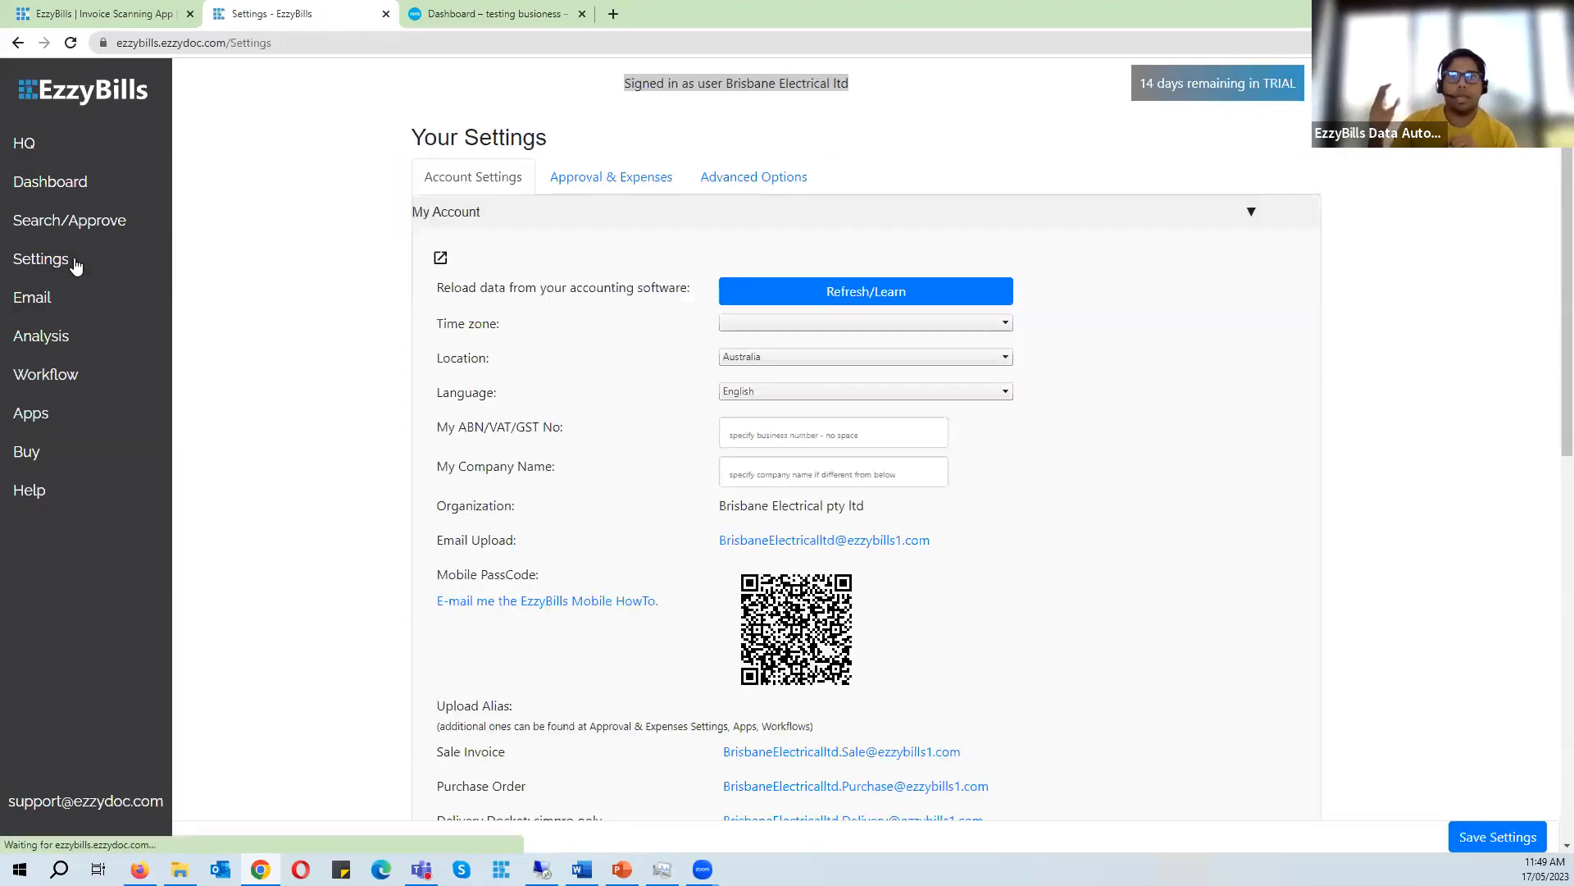
- Examine the organisation name shown in the account settings
drag(437, 509, 520, 513)
drag(876, 510, 722, 505)
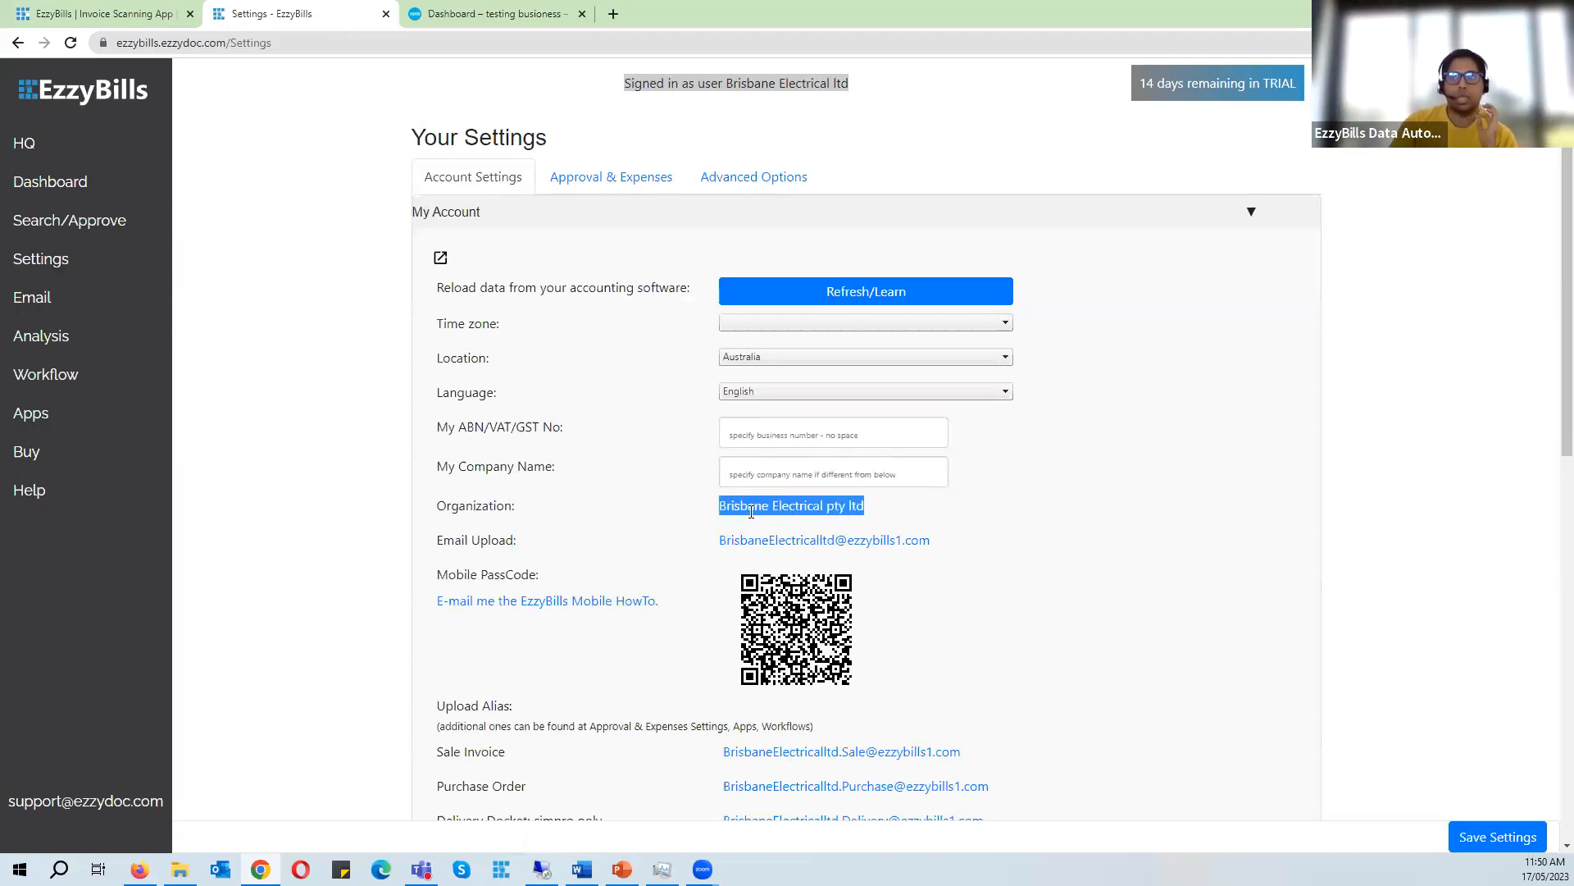
click(753, 513)
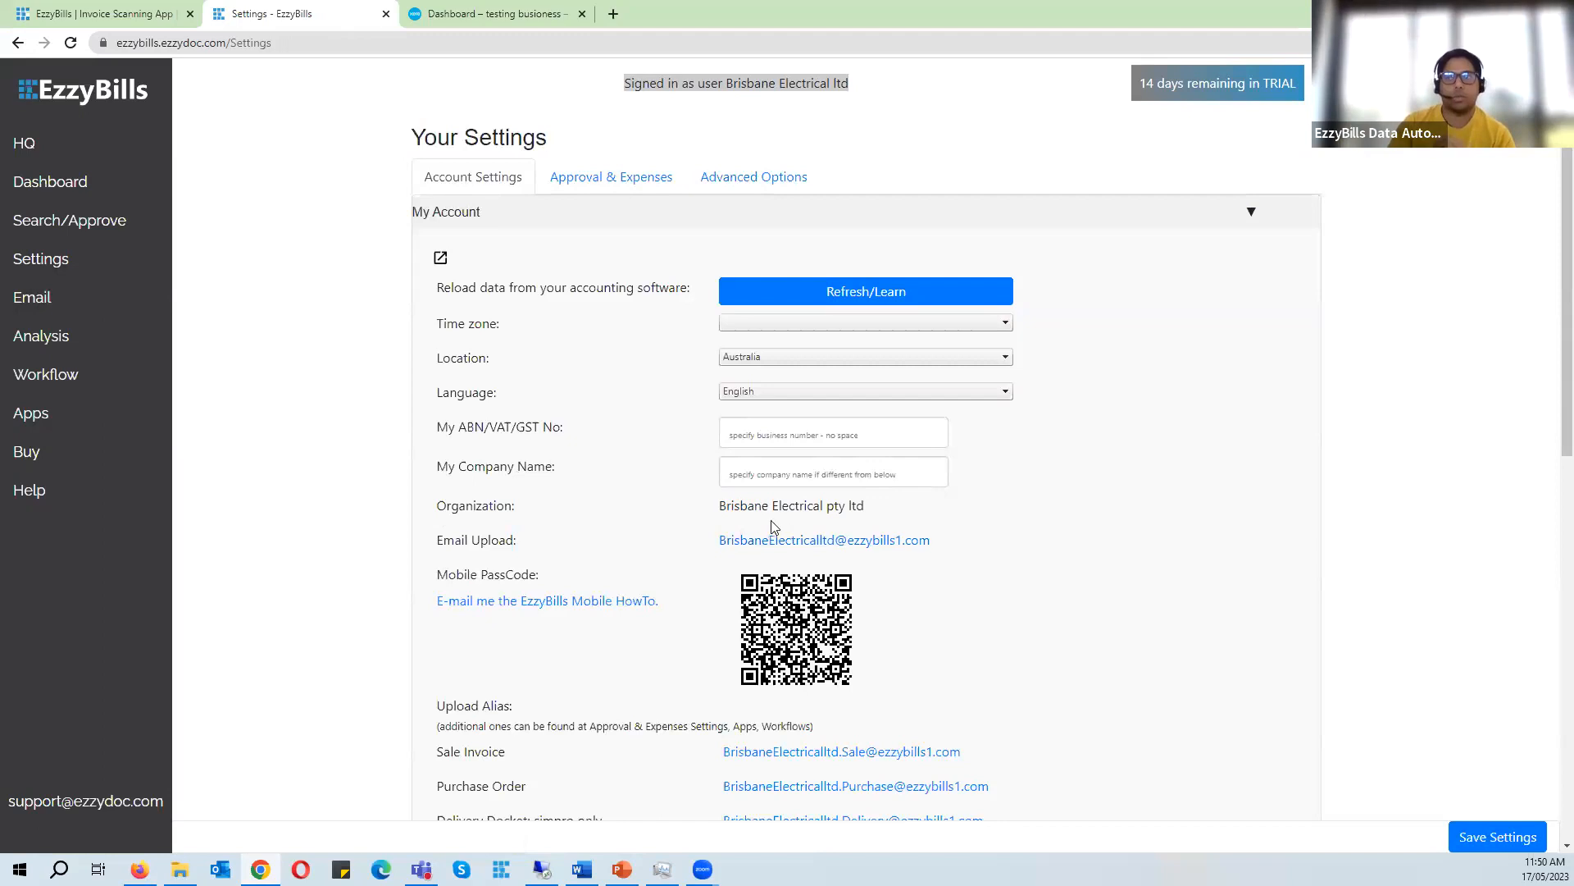
drag(720, 509, 880, 512)
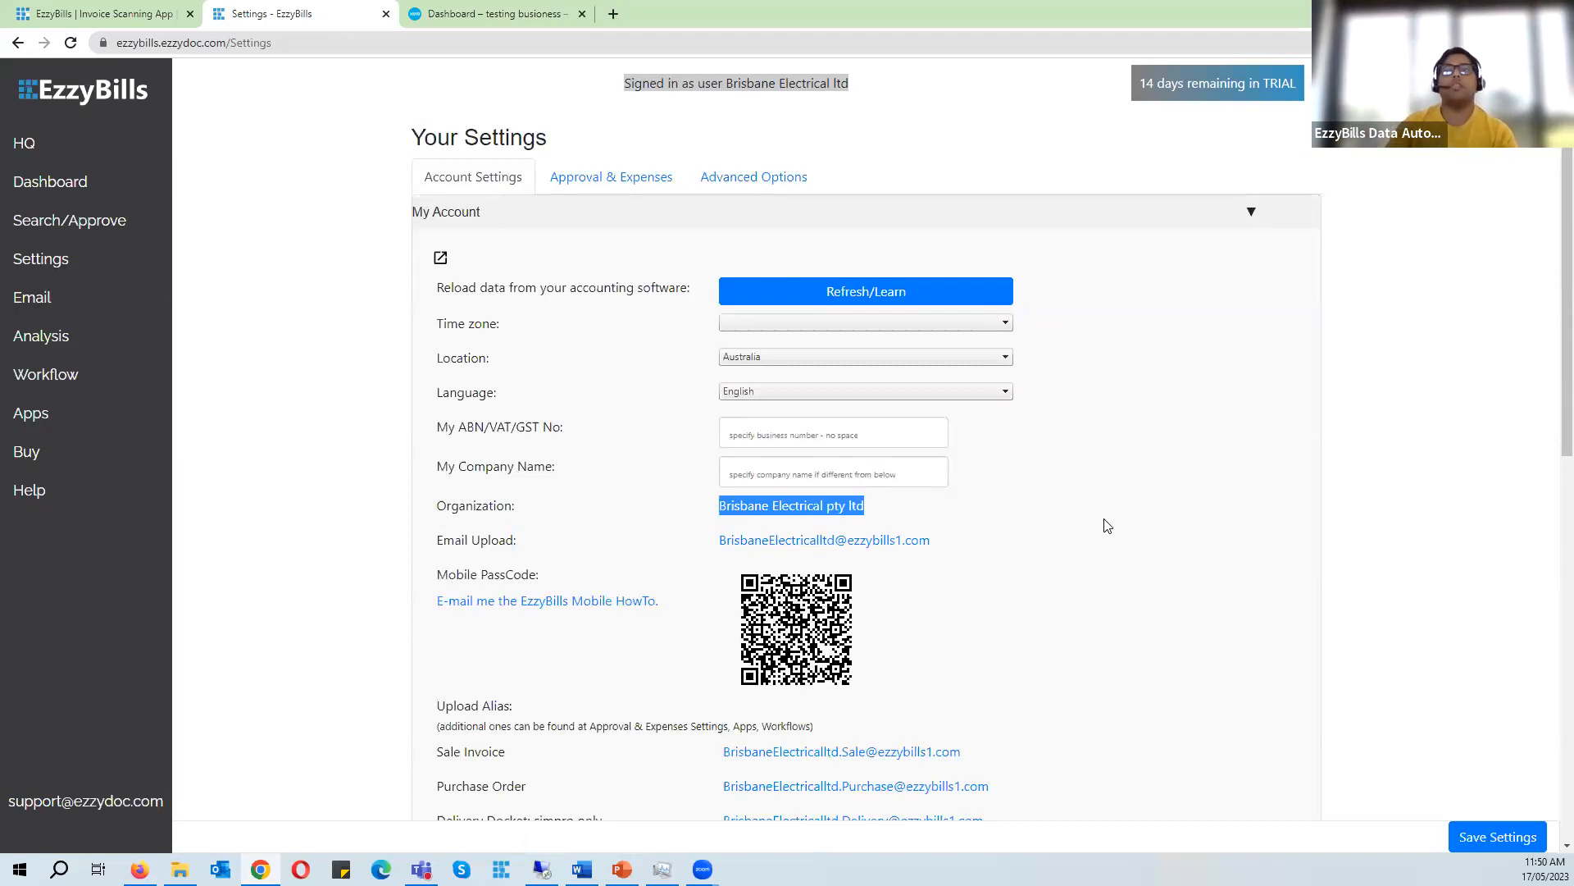
click(320, 439)
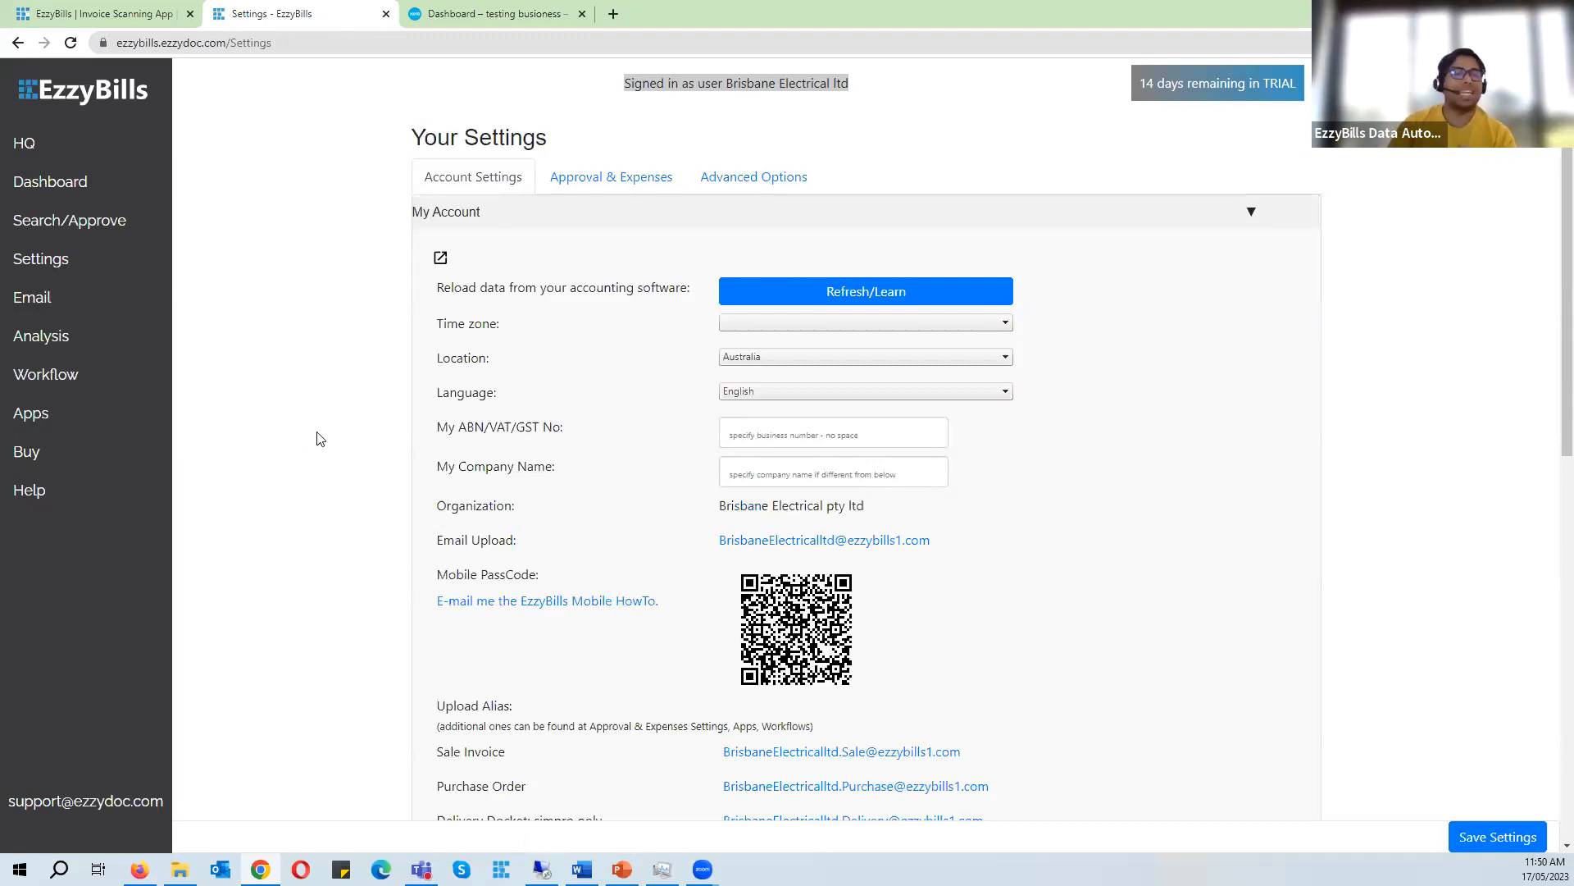
- Open the Xero app for the Brisbane Electrical ltd account and disconnect it from Xero
click(53, 420)
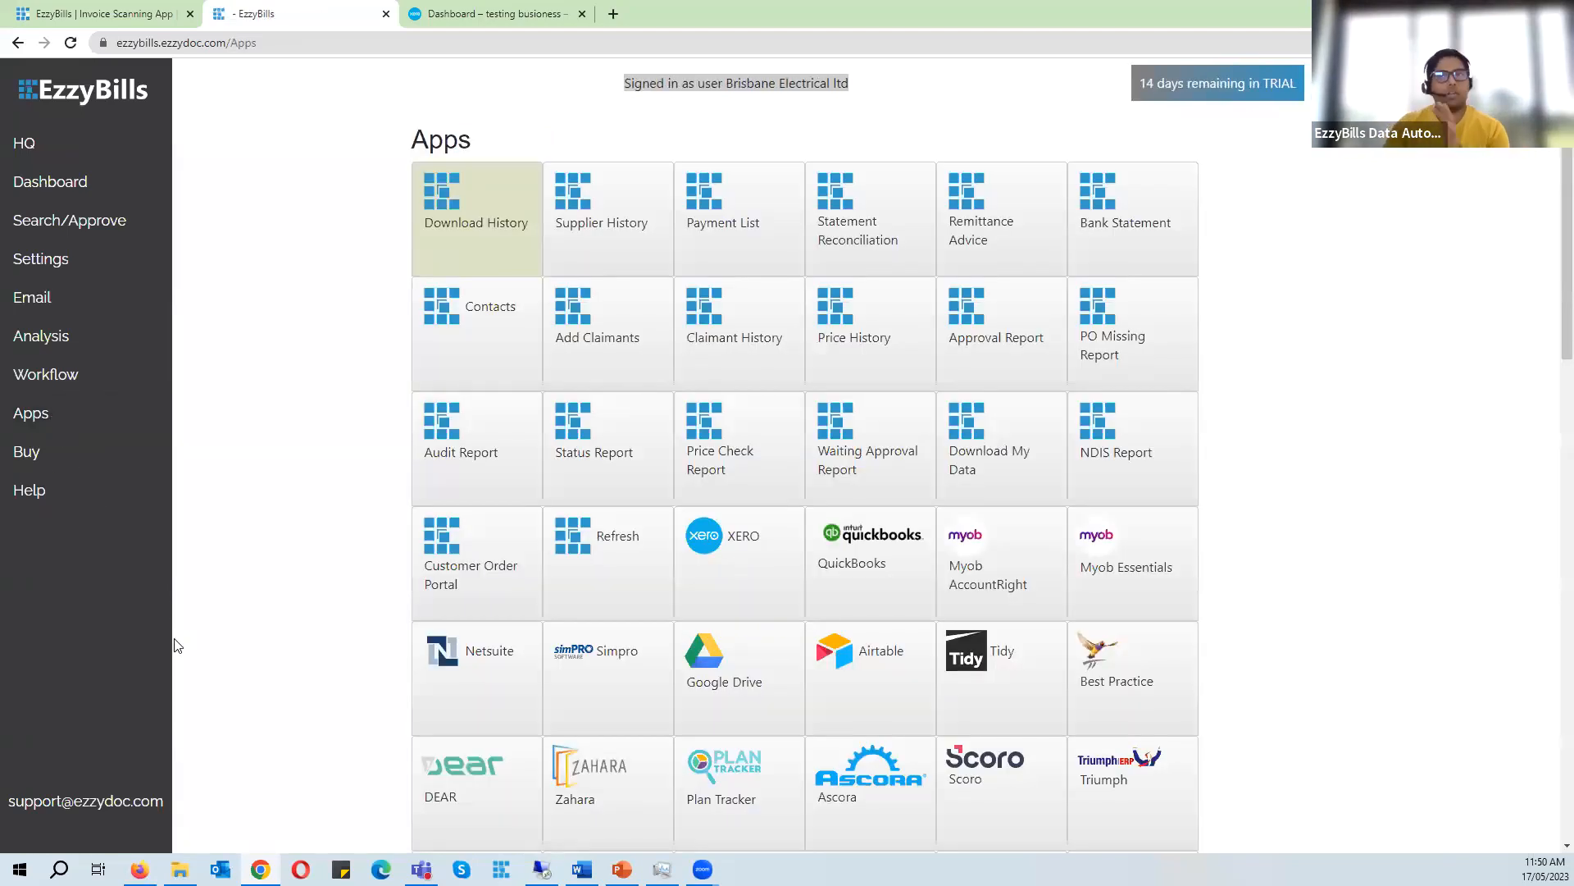
scroll(753, 480, down, 1)
click(752, 479)
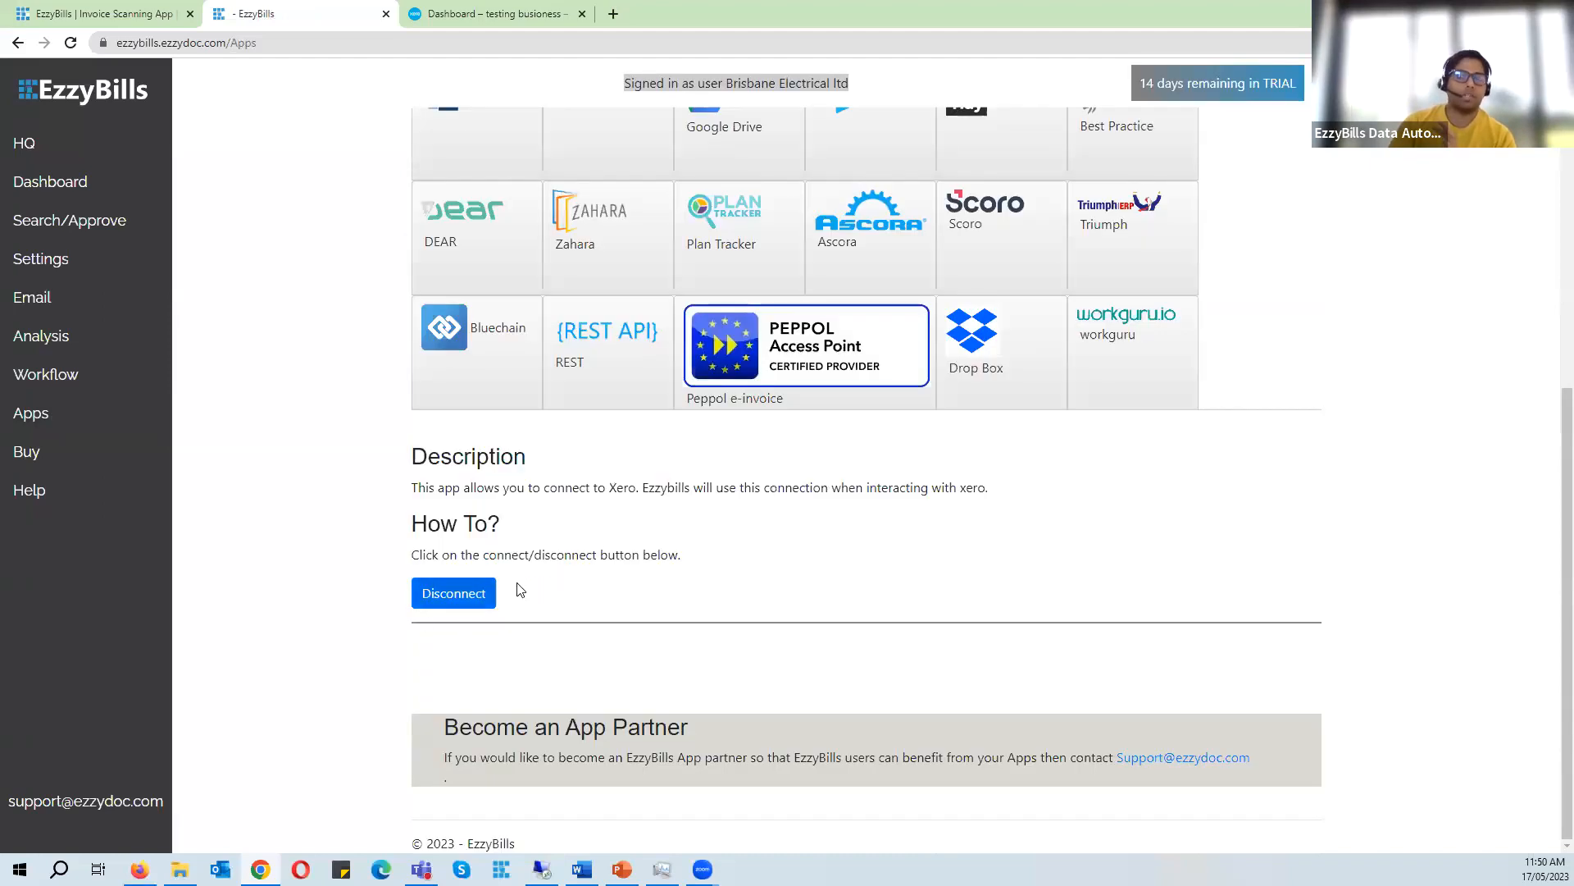
click(465, 595)
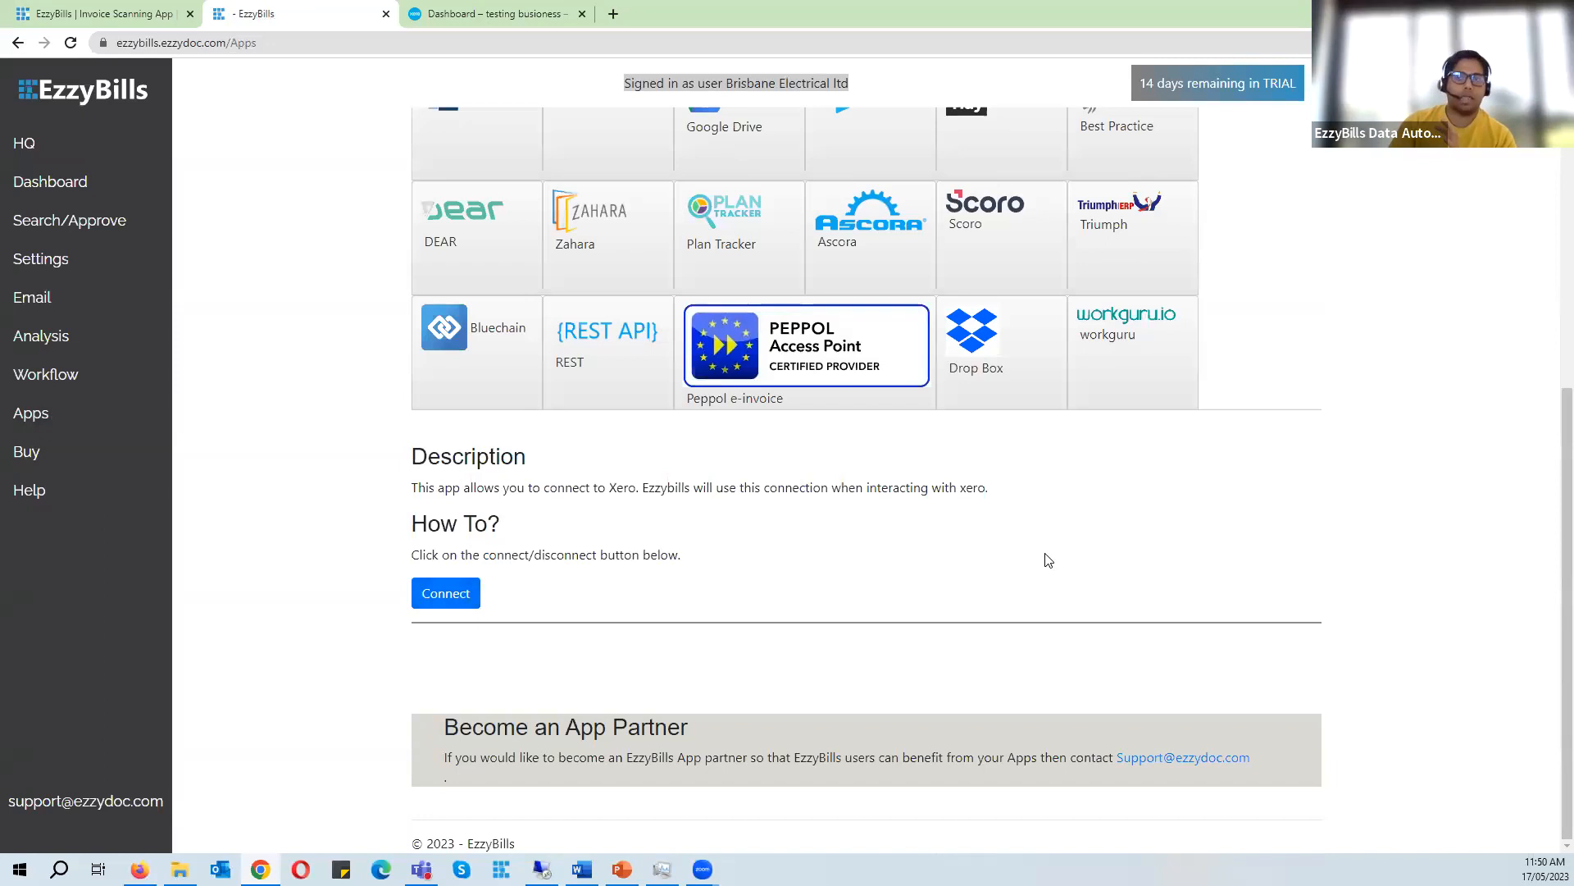
click(453, 599)
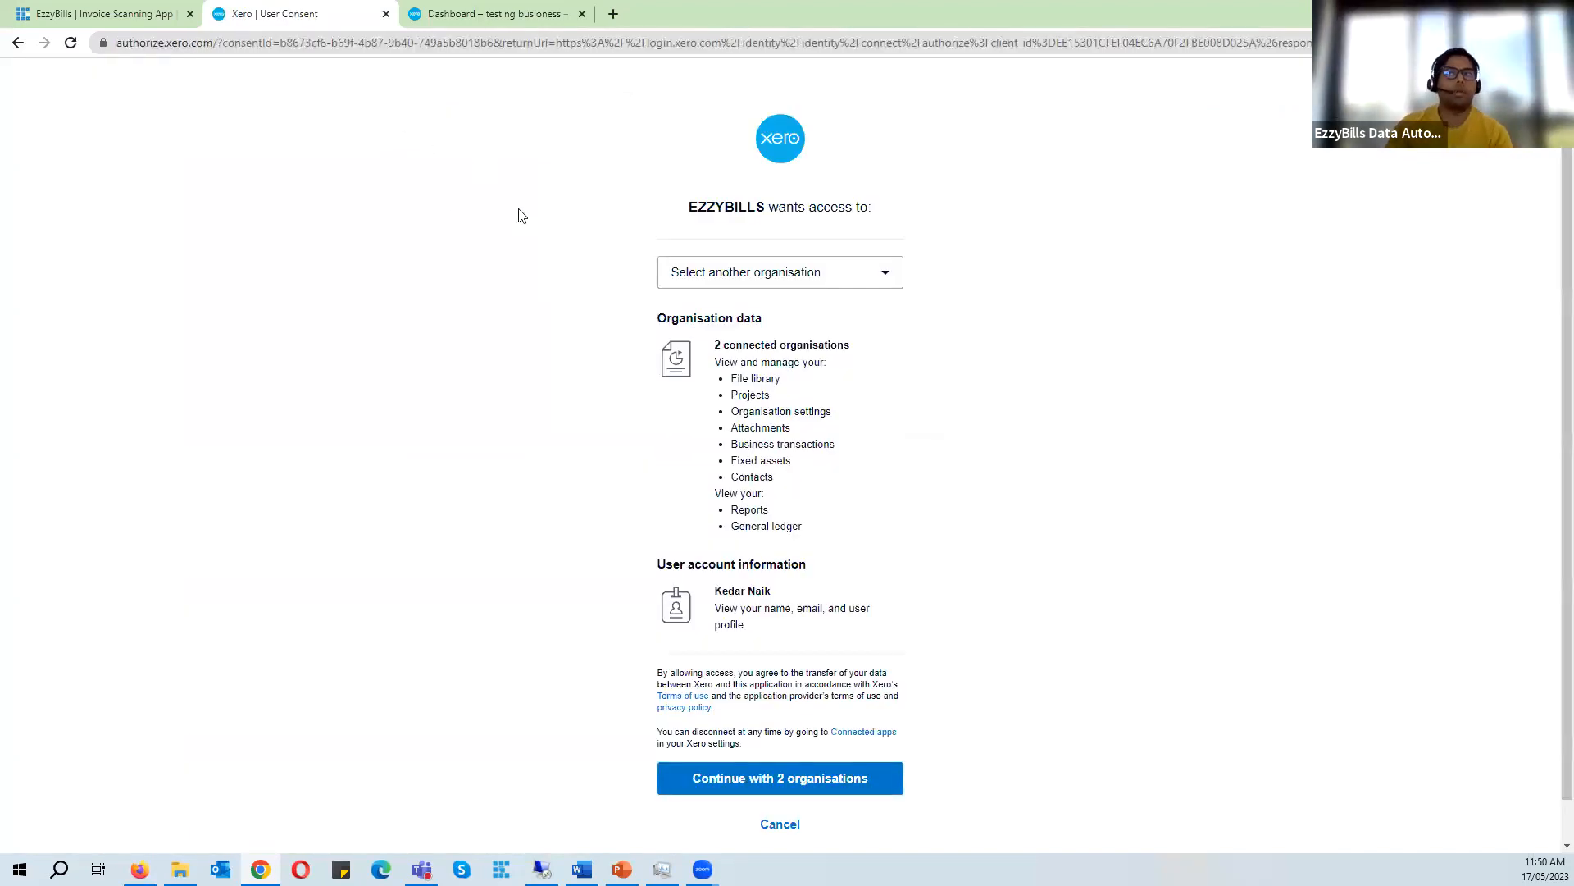
click(10, 43)
click(10, 46)
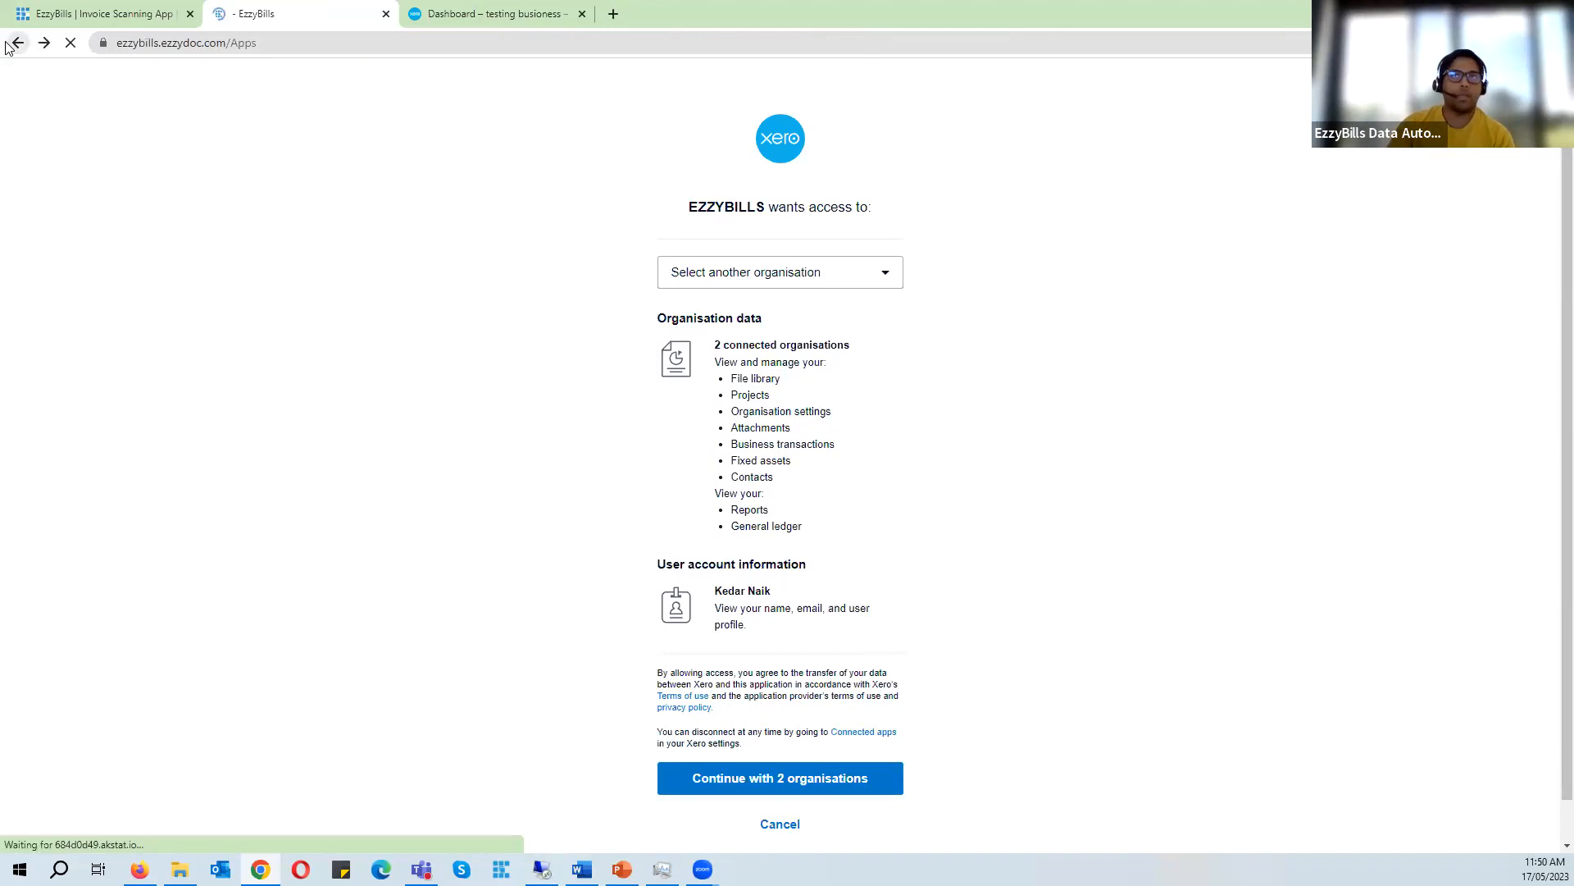
scroll(478, 560, down, 3)
scroll(843, 318, up, 7)
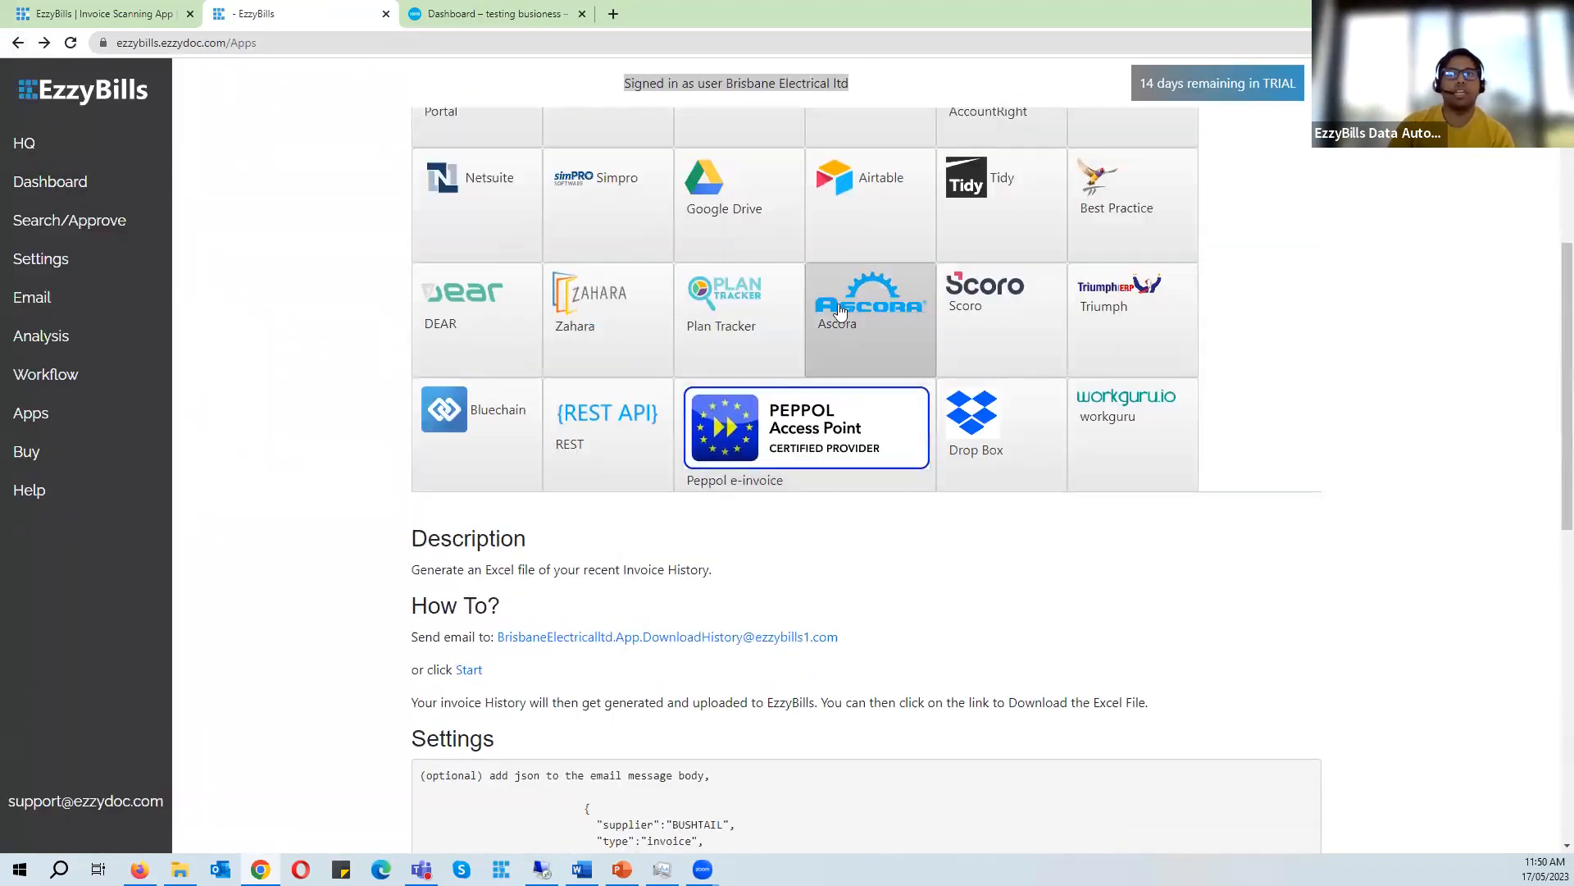
click(746, 343)
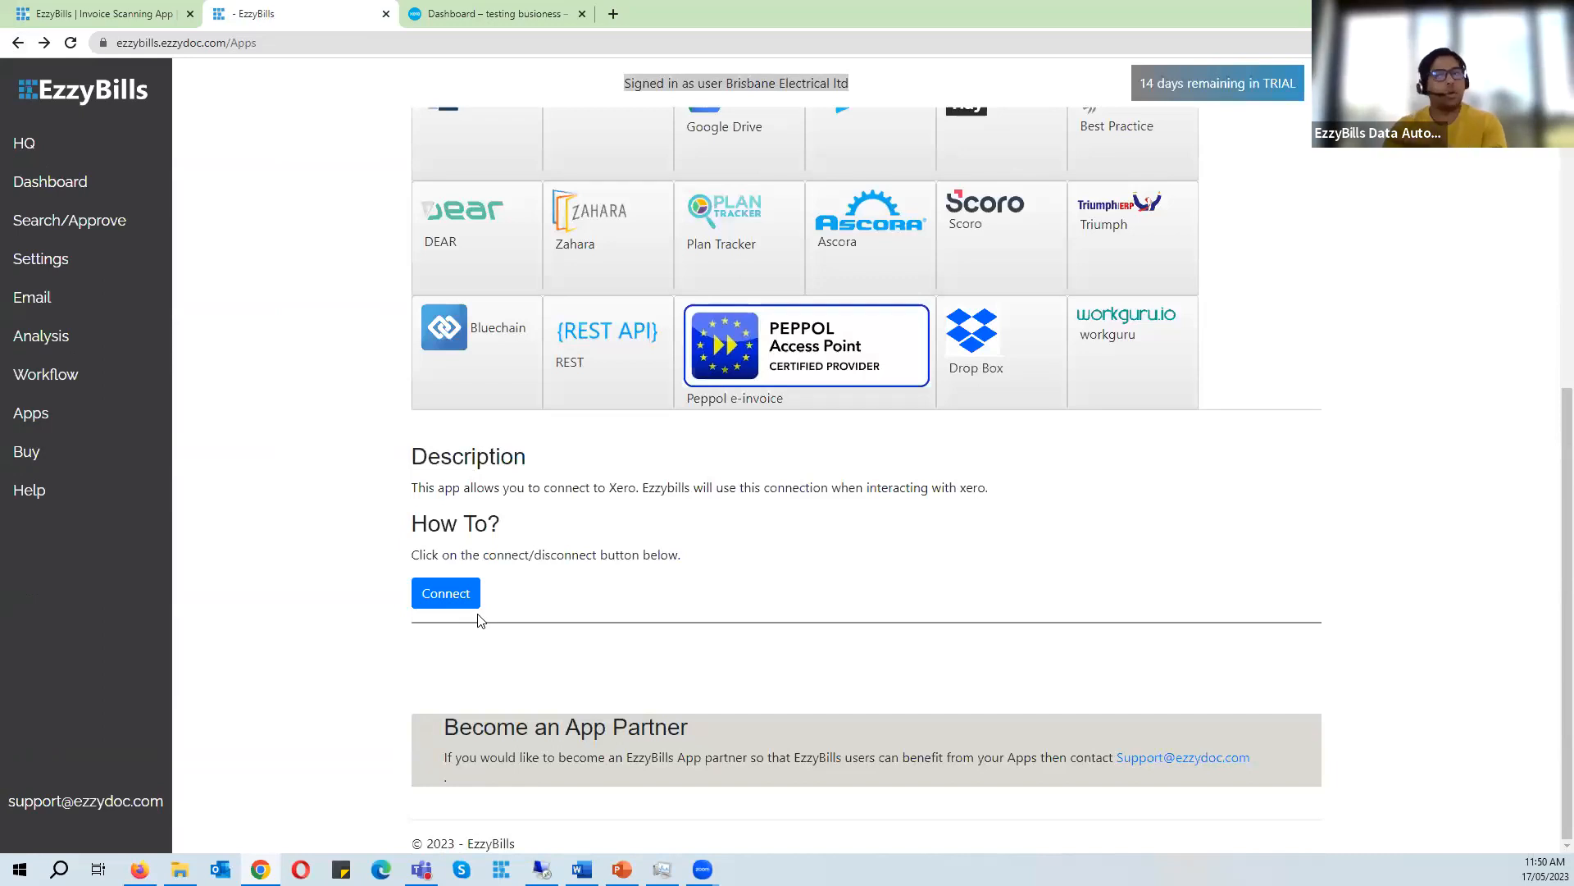
- Open the account dashboard and go back to the HQ dashboard
click(92, 182)
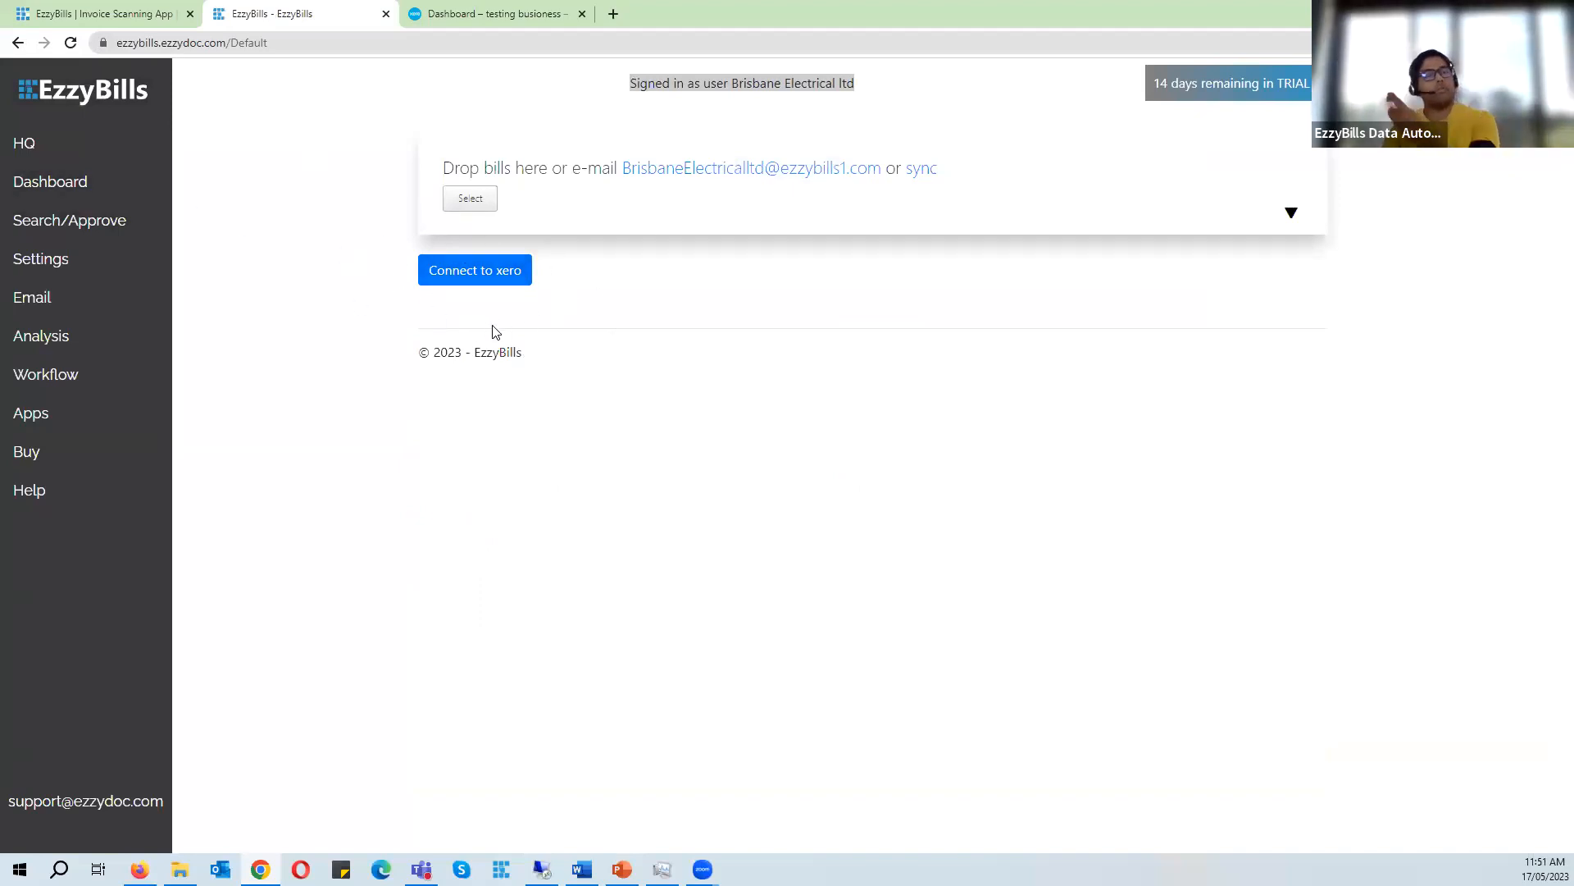
click(121, 144)
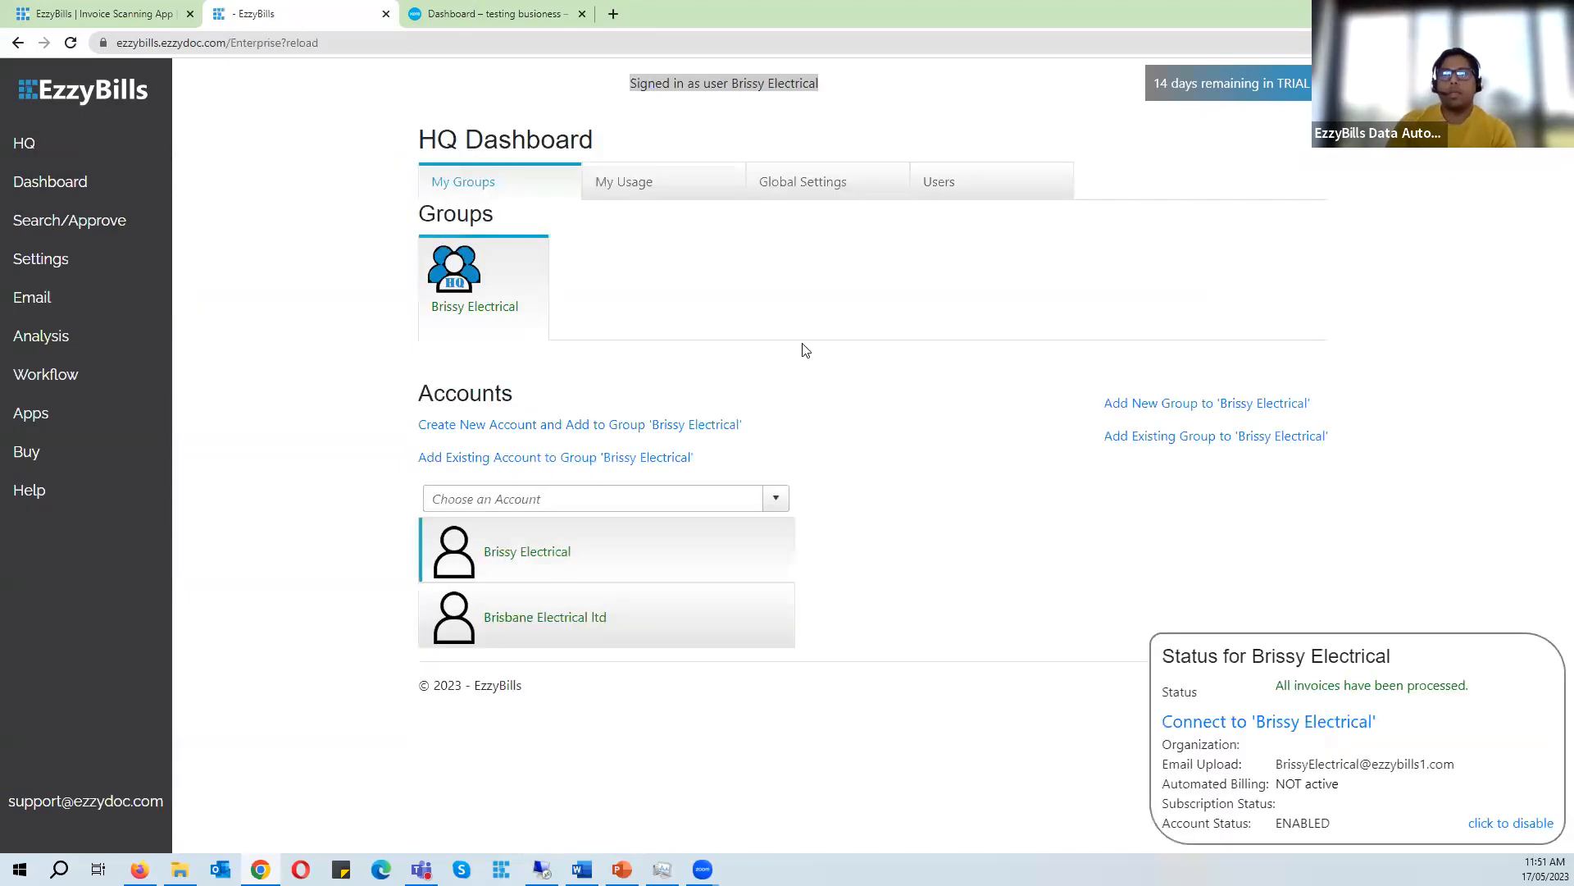
- Review the list of Xero organisations available to switch to, then return to EzzyBills
click(515, 12)
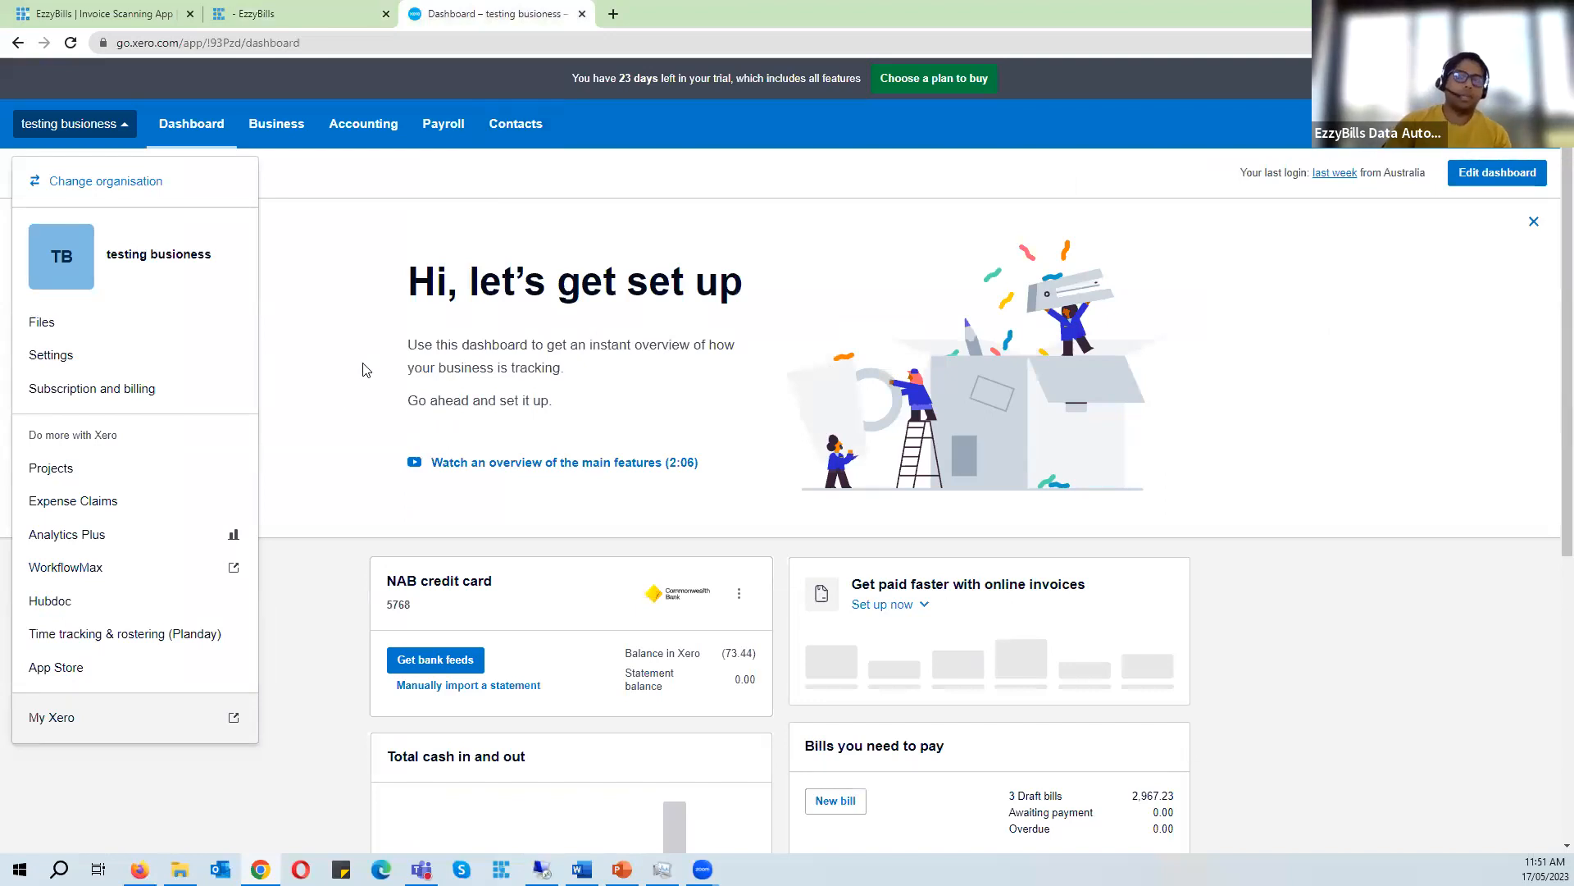
click(164, 182)
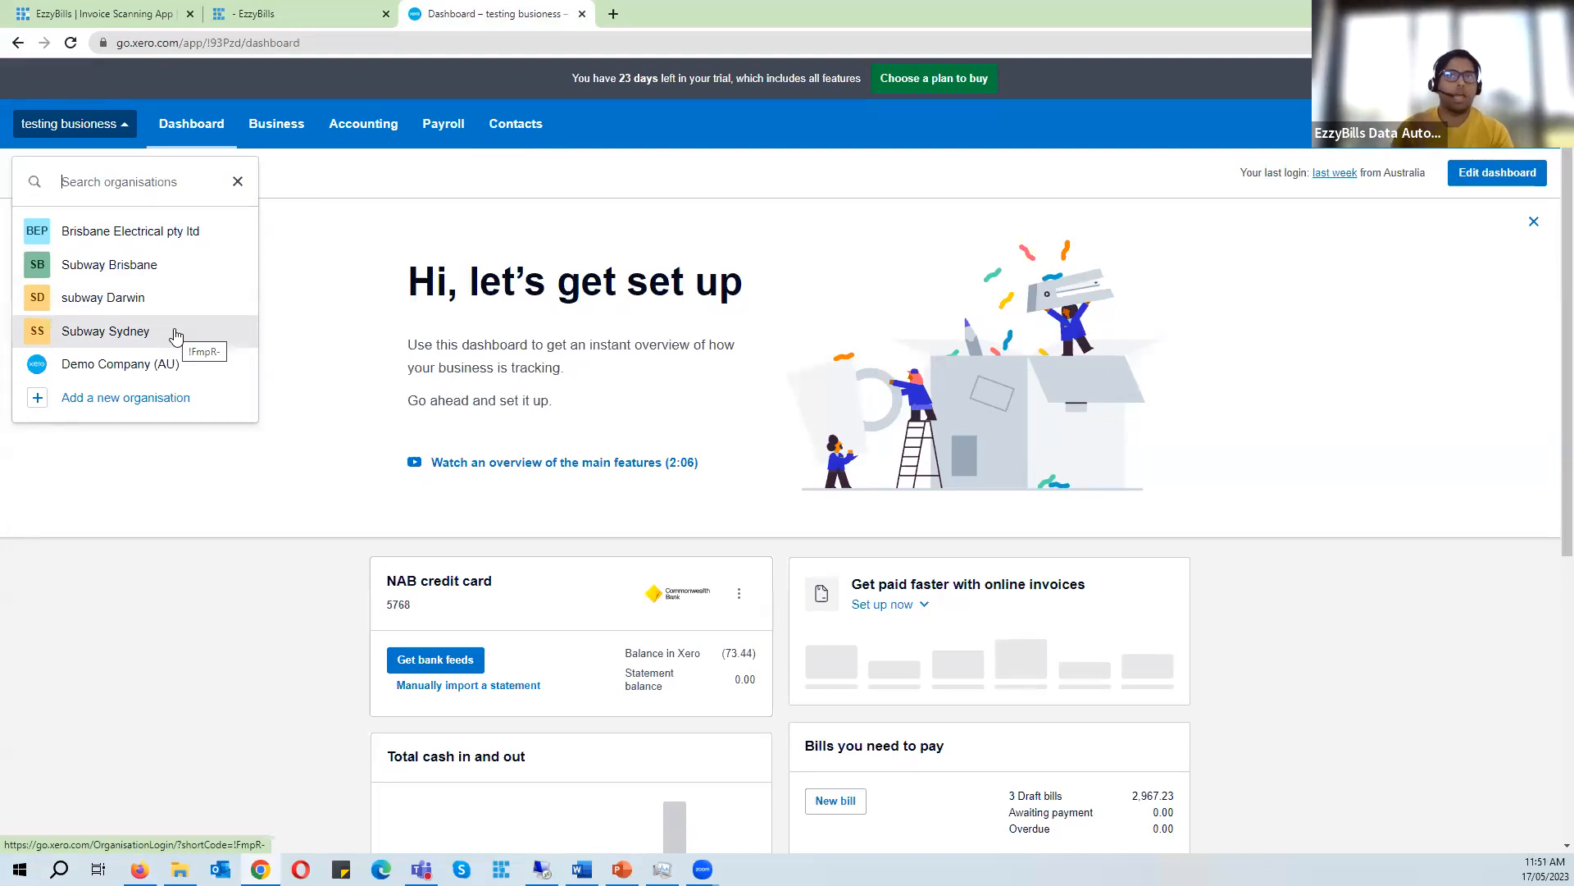
click(256, 14)
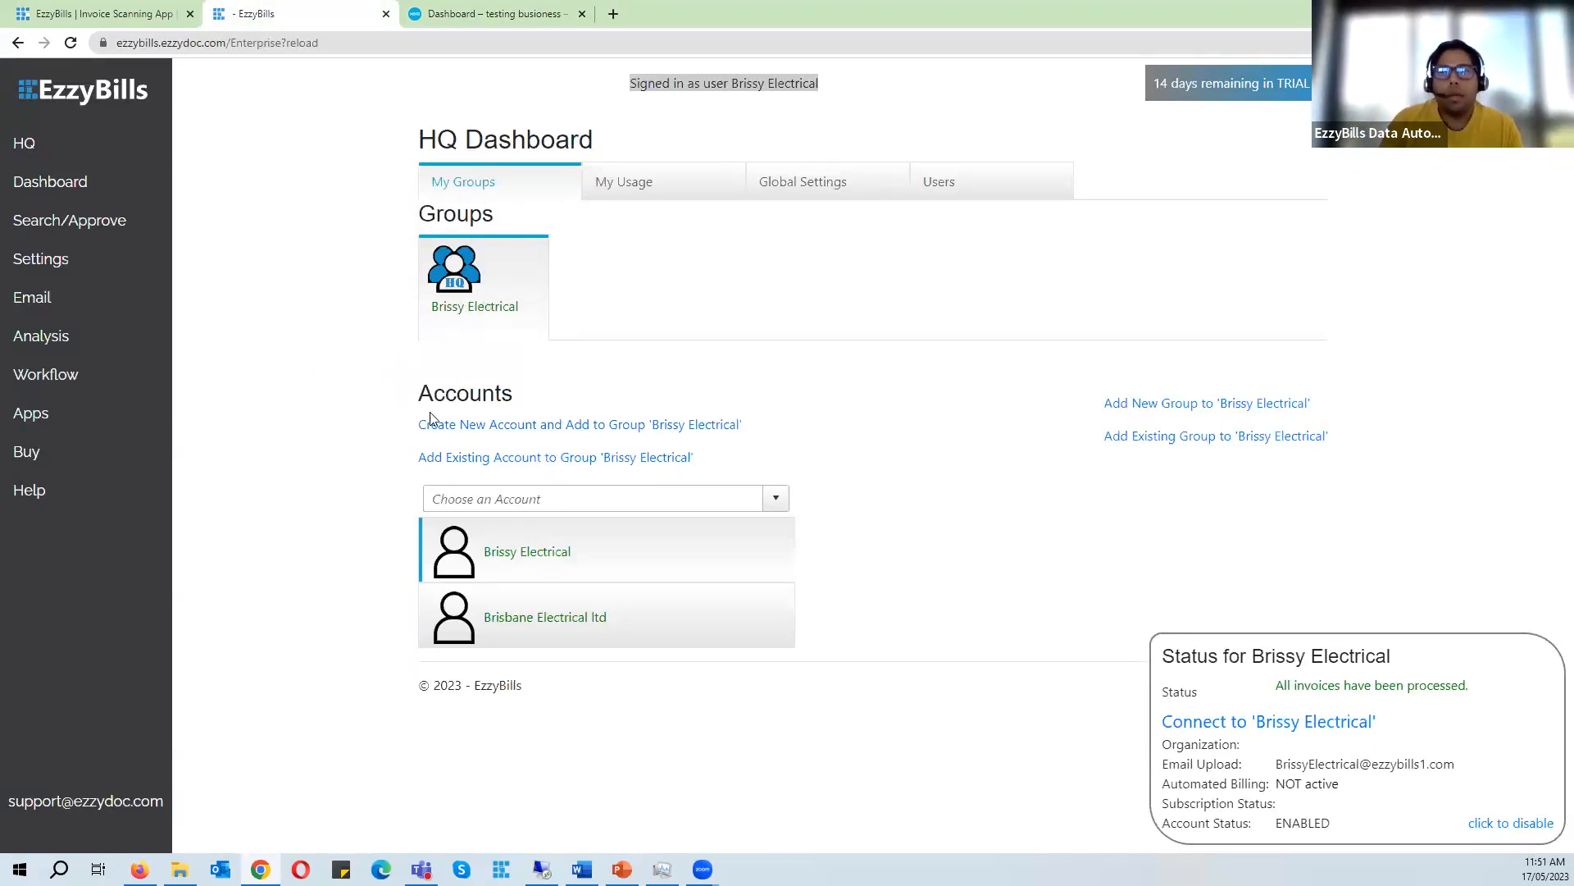
- Open the form to add a new group to the Brissy Electrical HQ account
drag(417, 424, 736, 424)
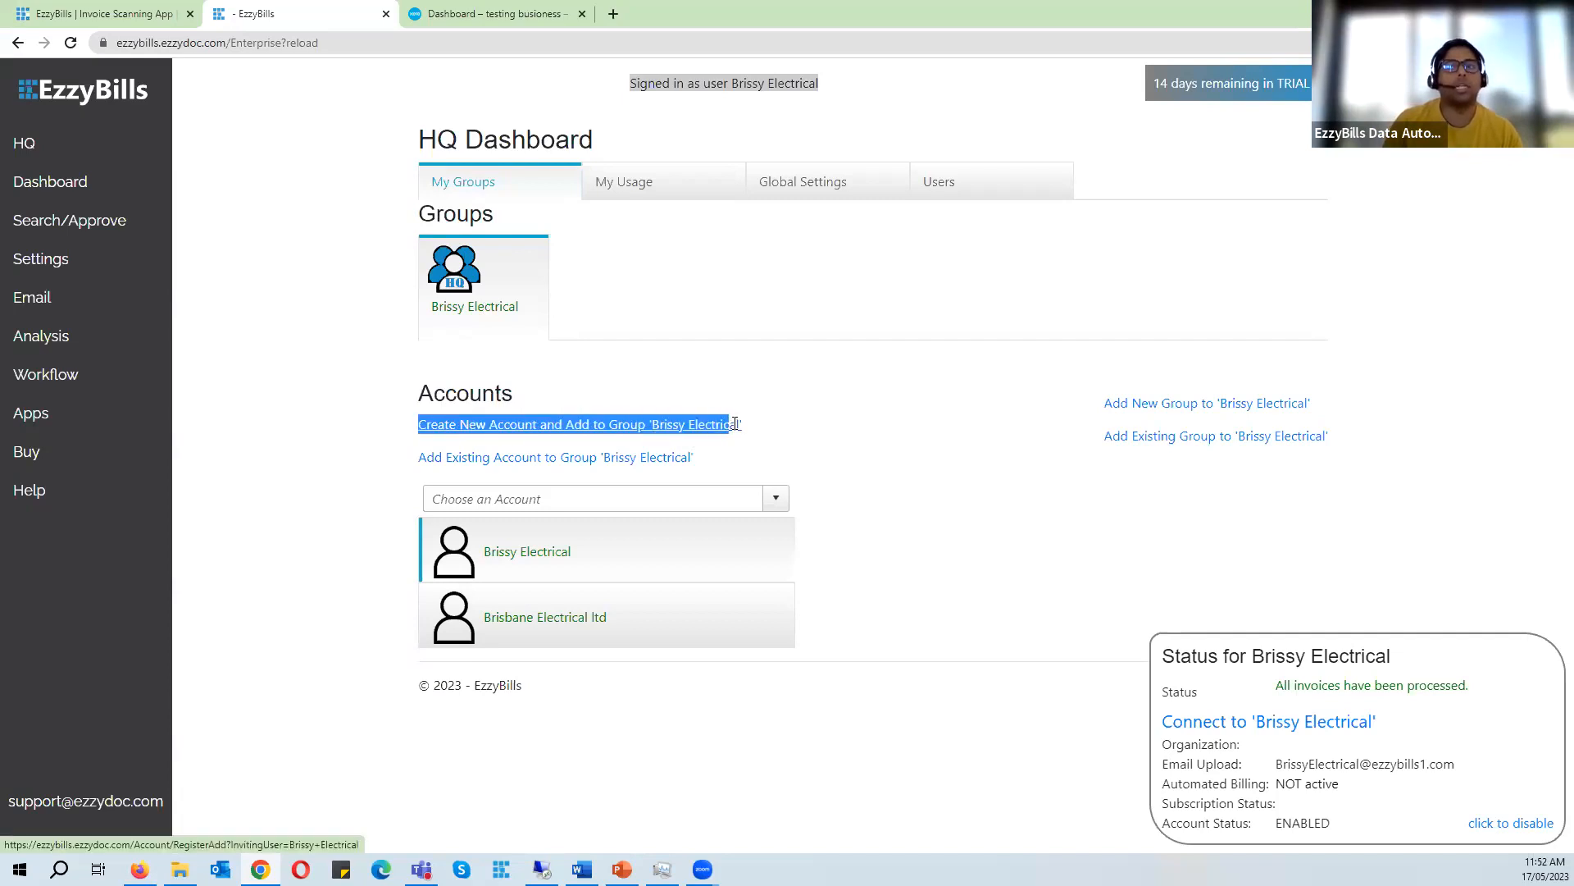
click(332, 374)
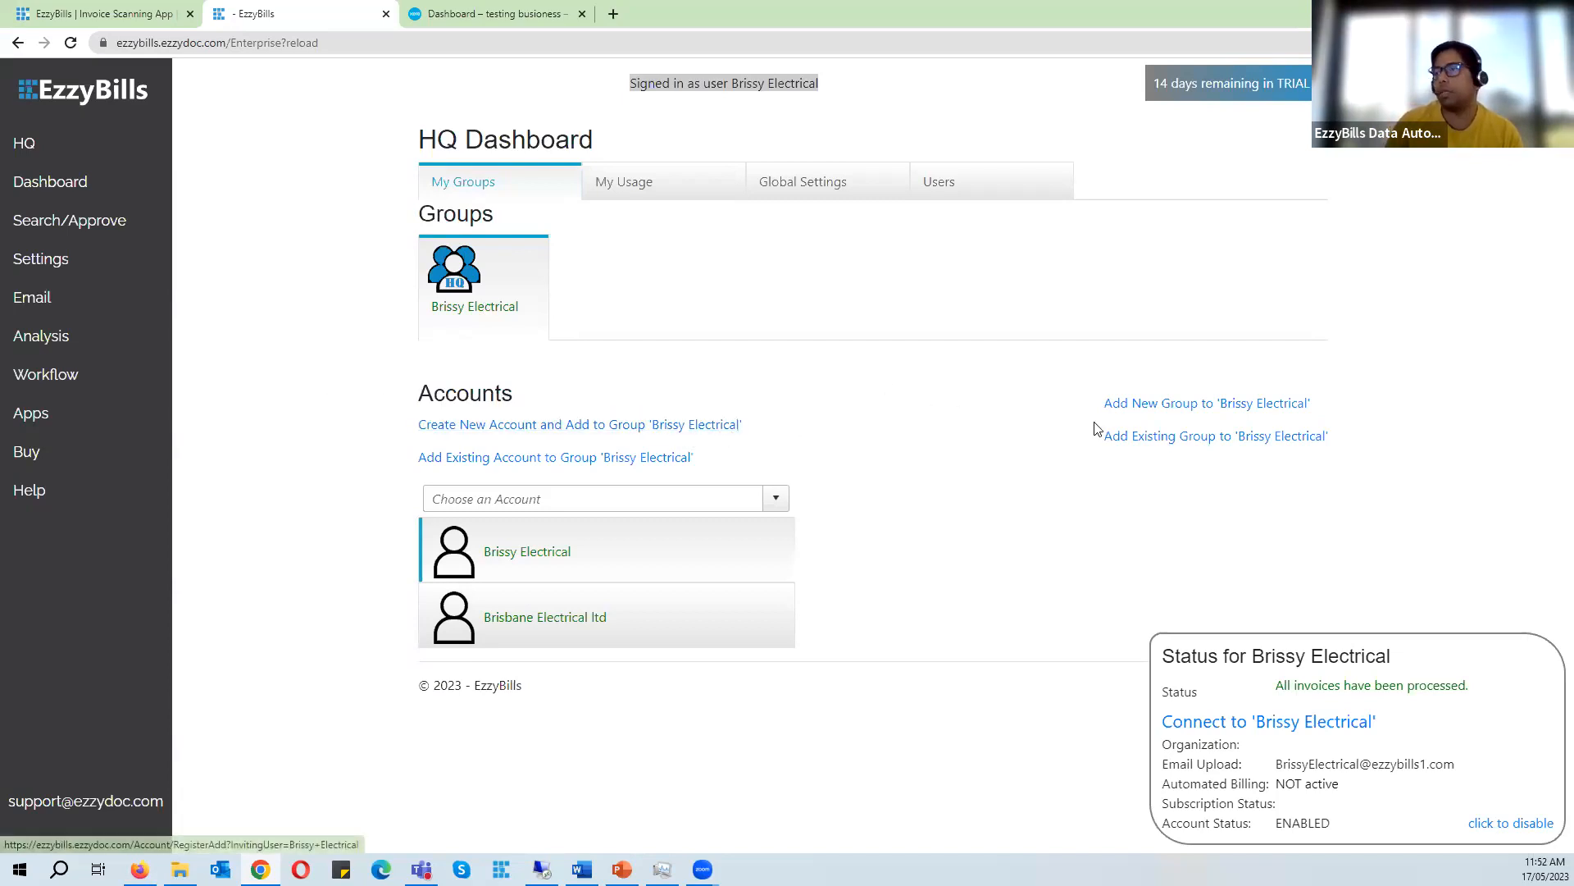
mouse_move(1086, 407)
mouse_down()
mouse_move(1183, 402)
mouse_move(1117, 404)
mouse_up()
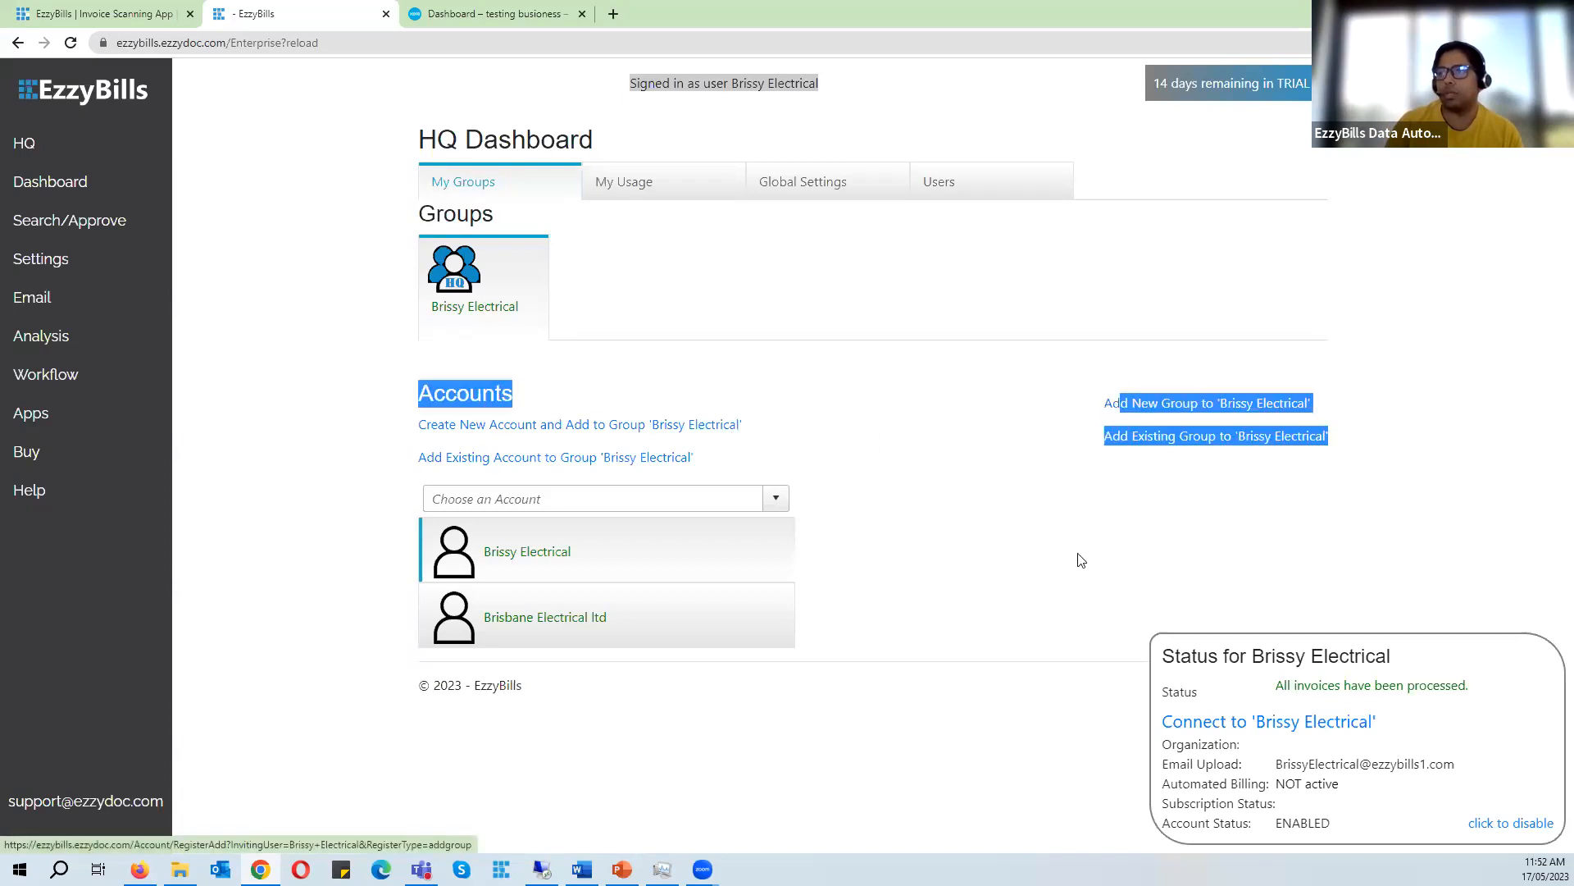
click(1078, 554)
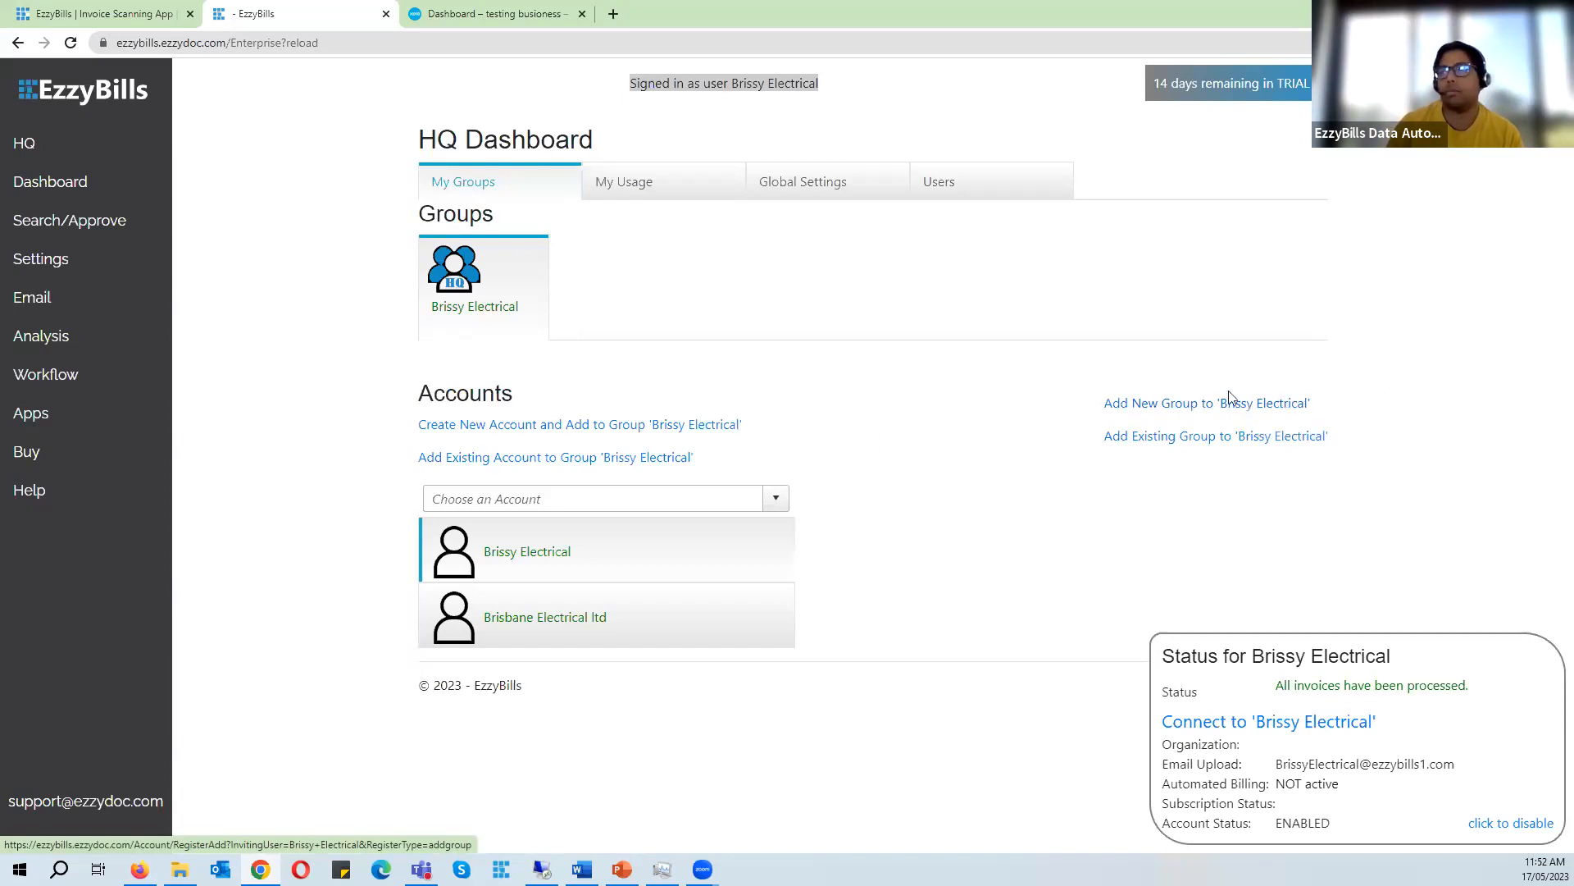
click(1207, 405)
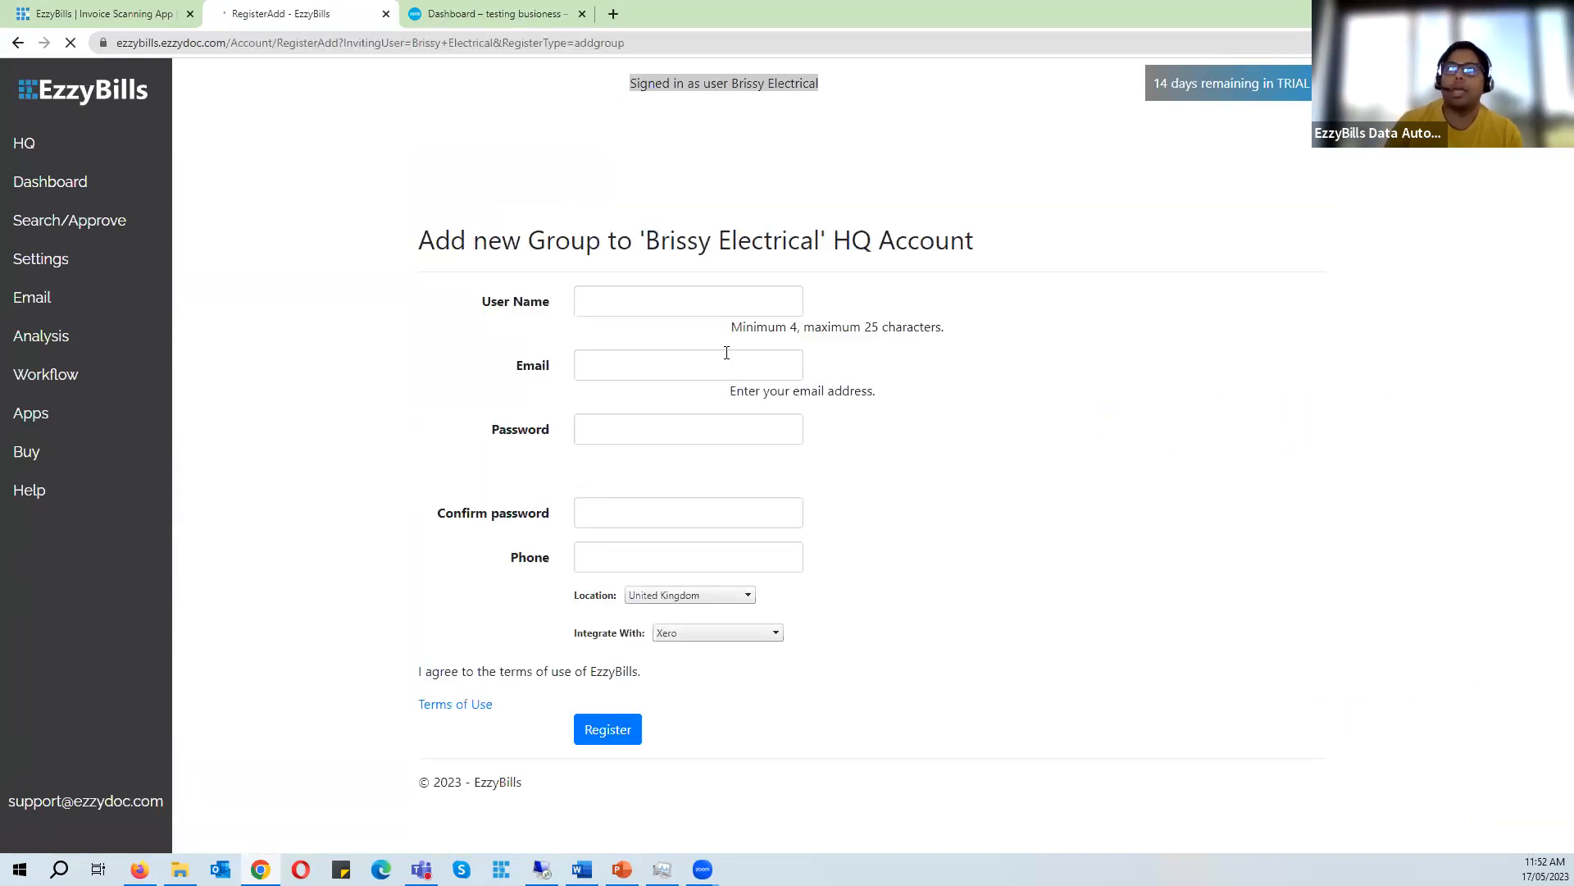
- Enter Subway sites as the group's user name and fill in the contact's e-mail
click(707, 298)
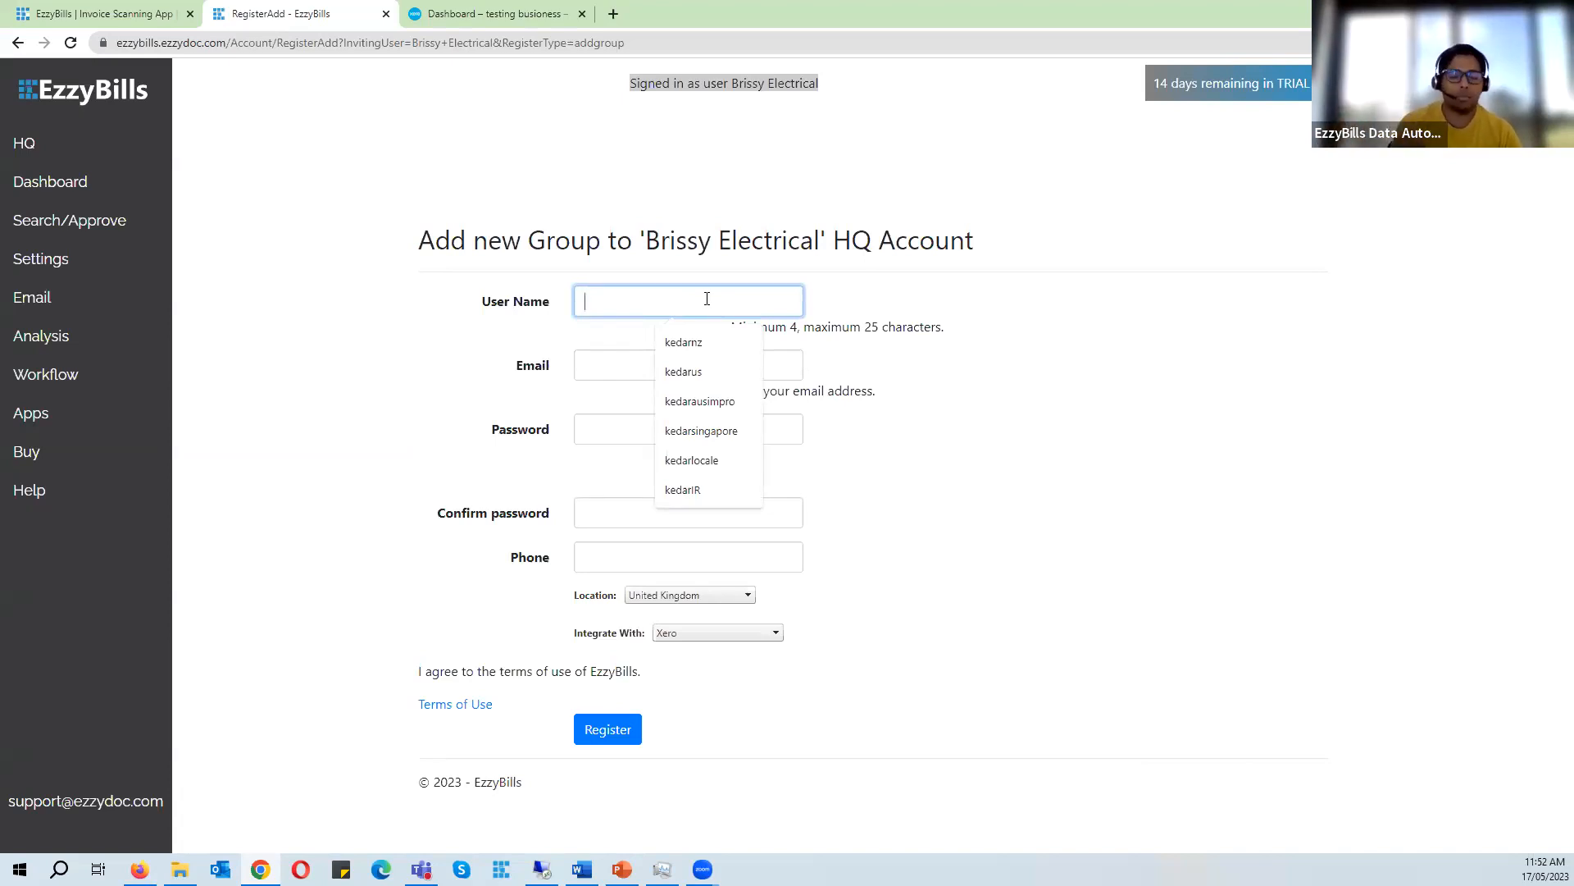
text(Subway)
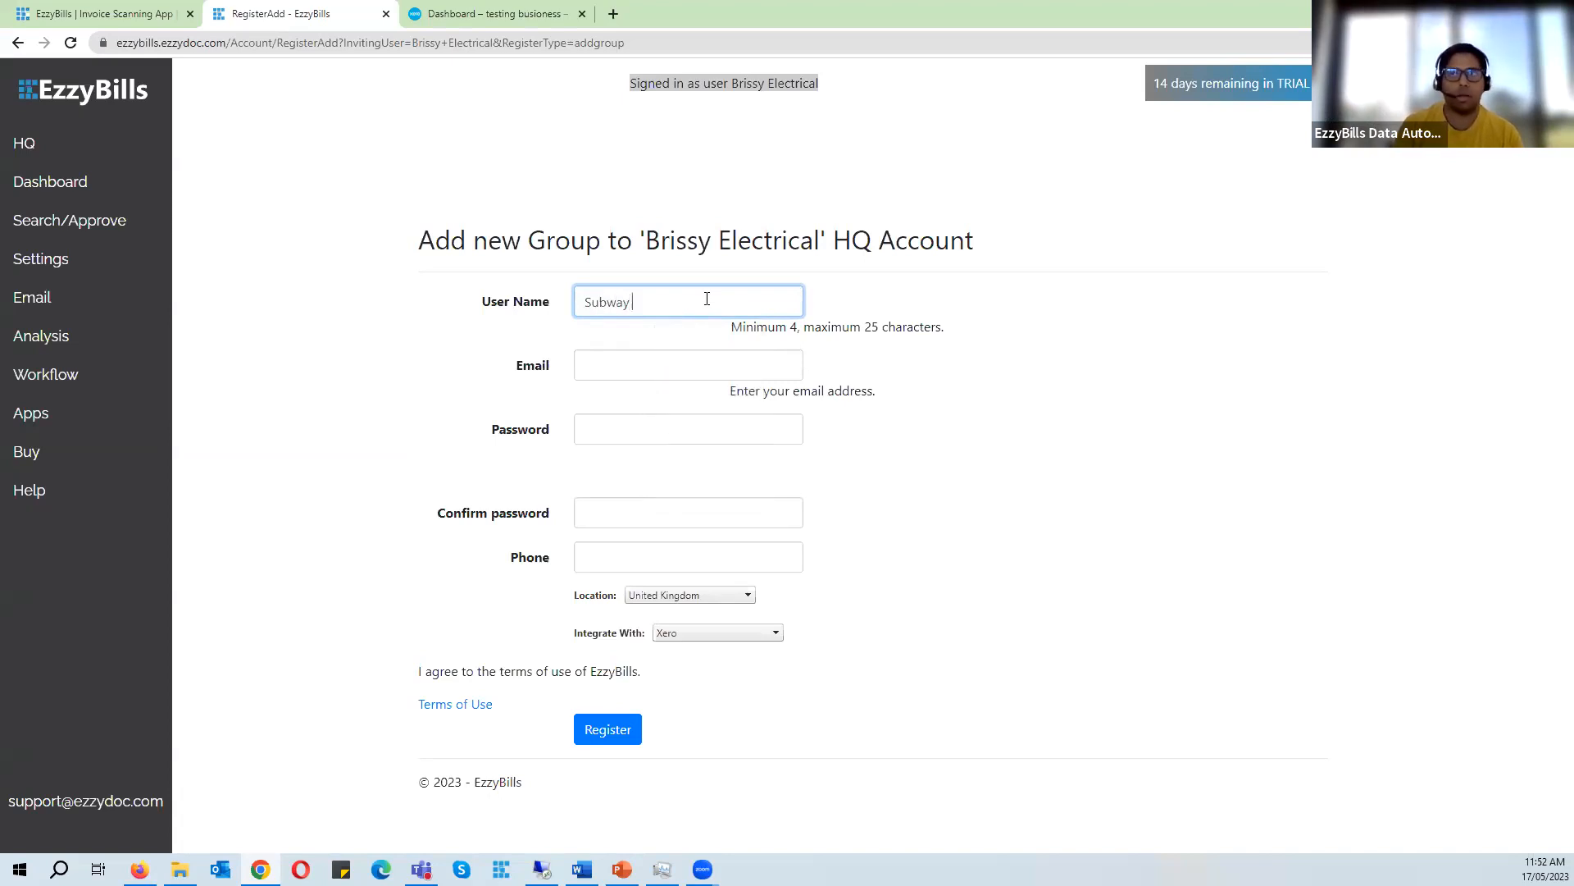
text( sites)
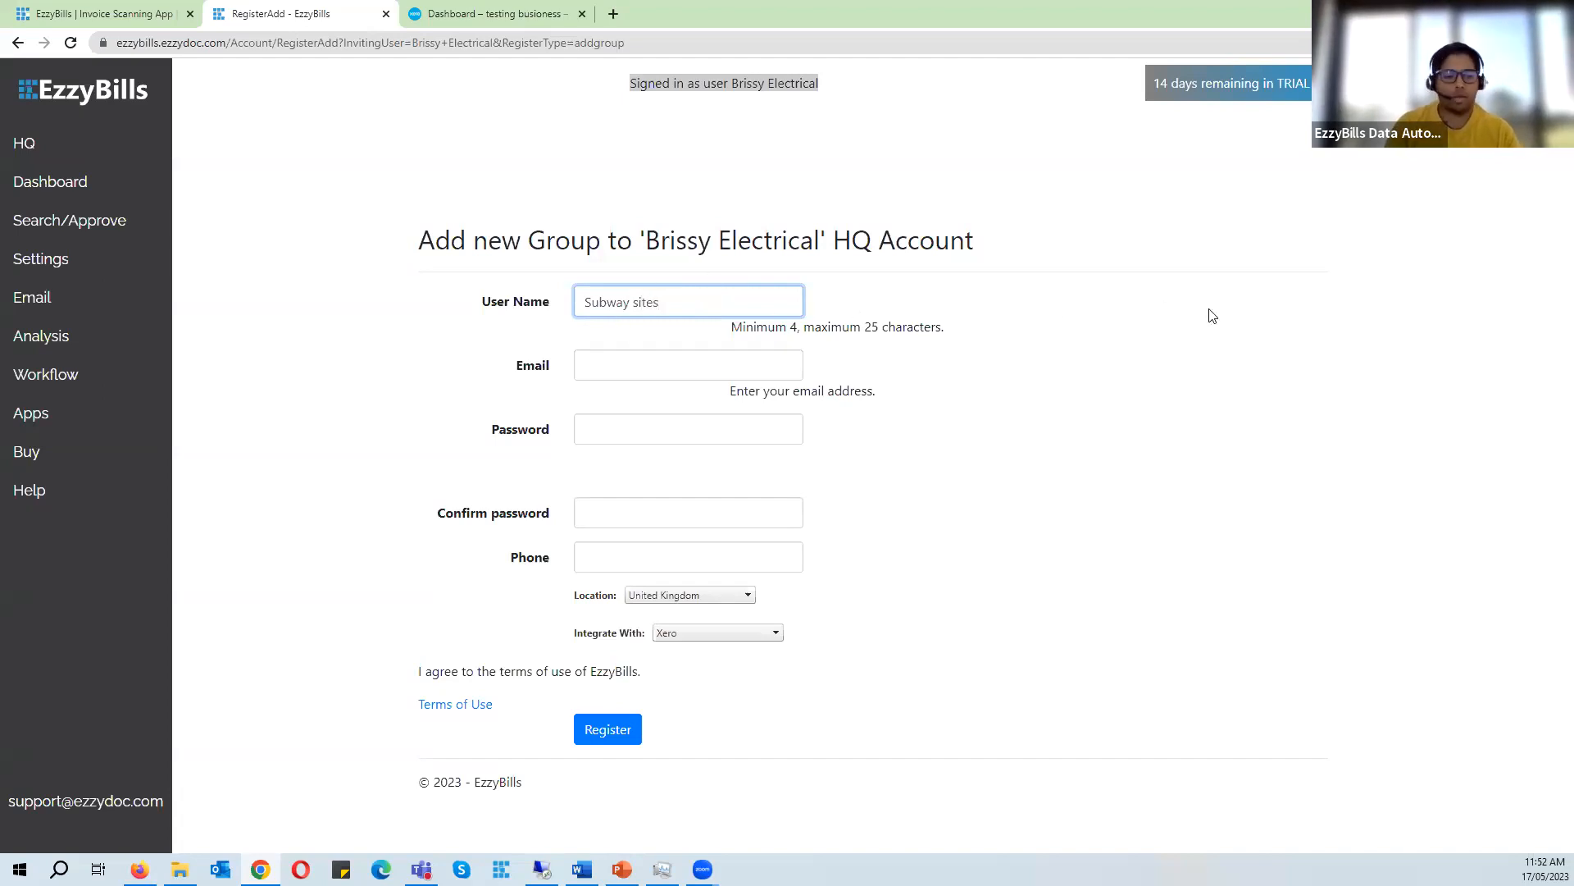
click(636, 364)
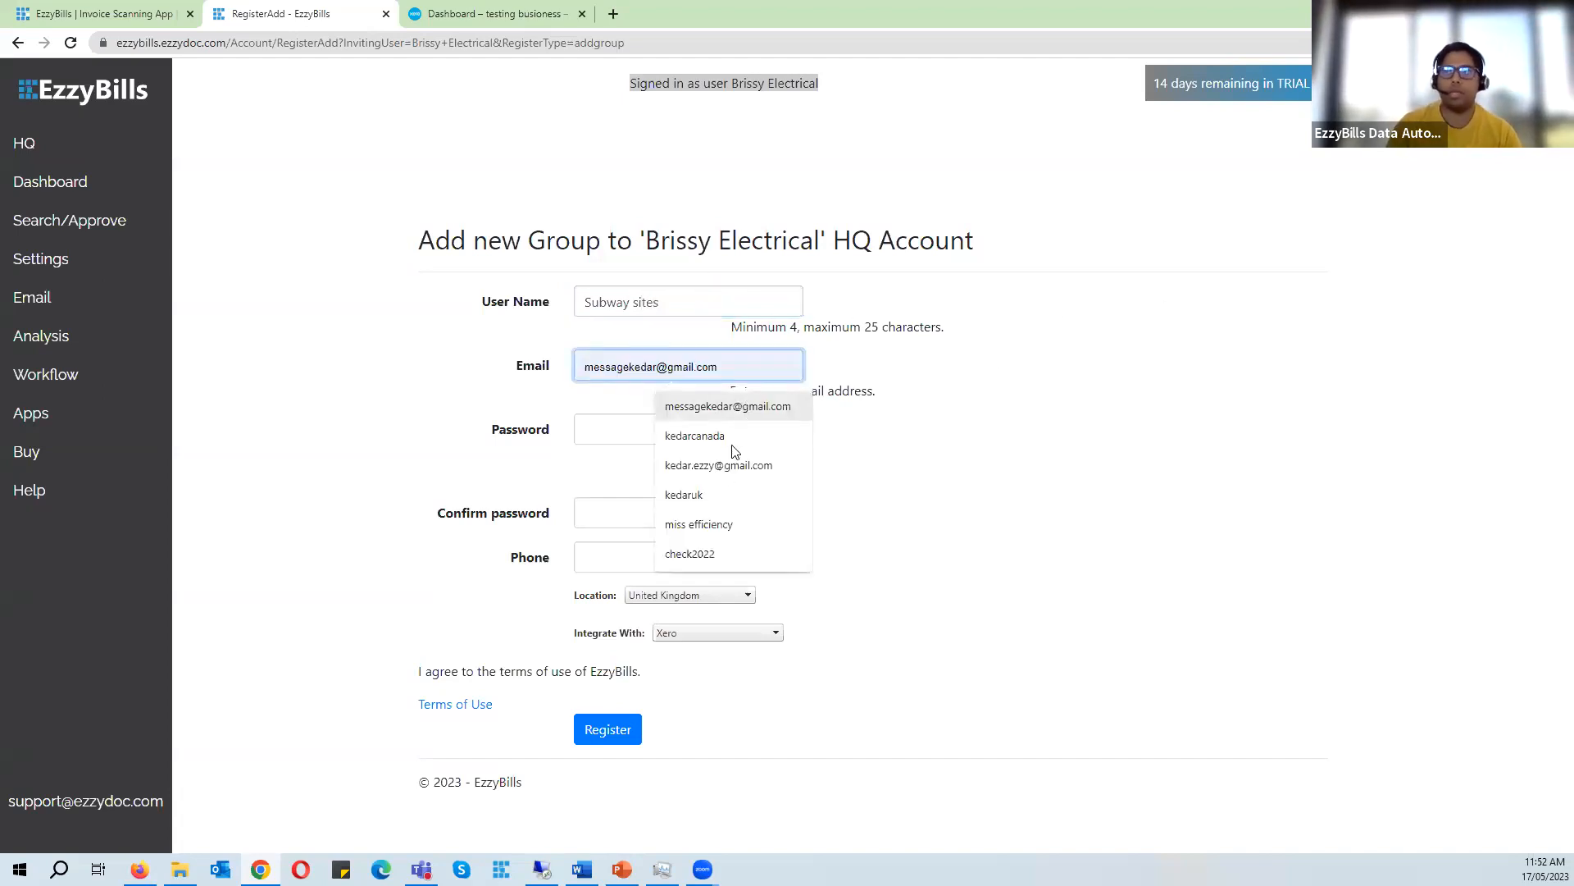
click(722, 465)
- Enter and confirm the new group's account password
click(637, 435)
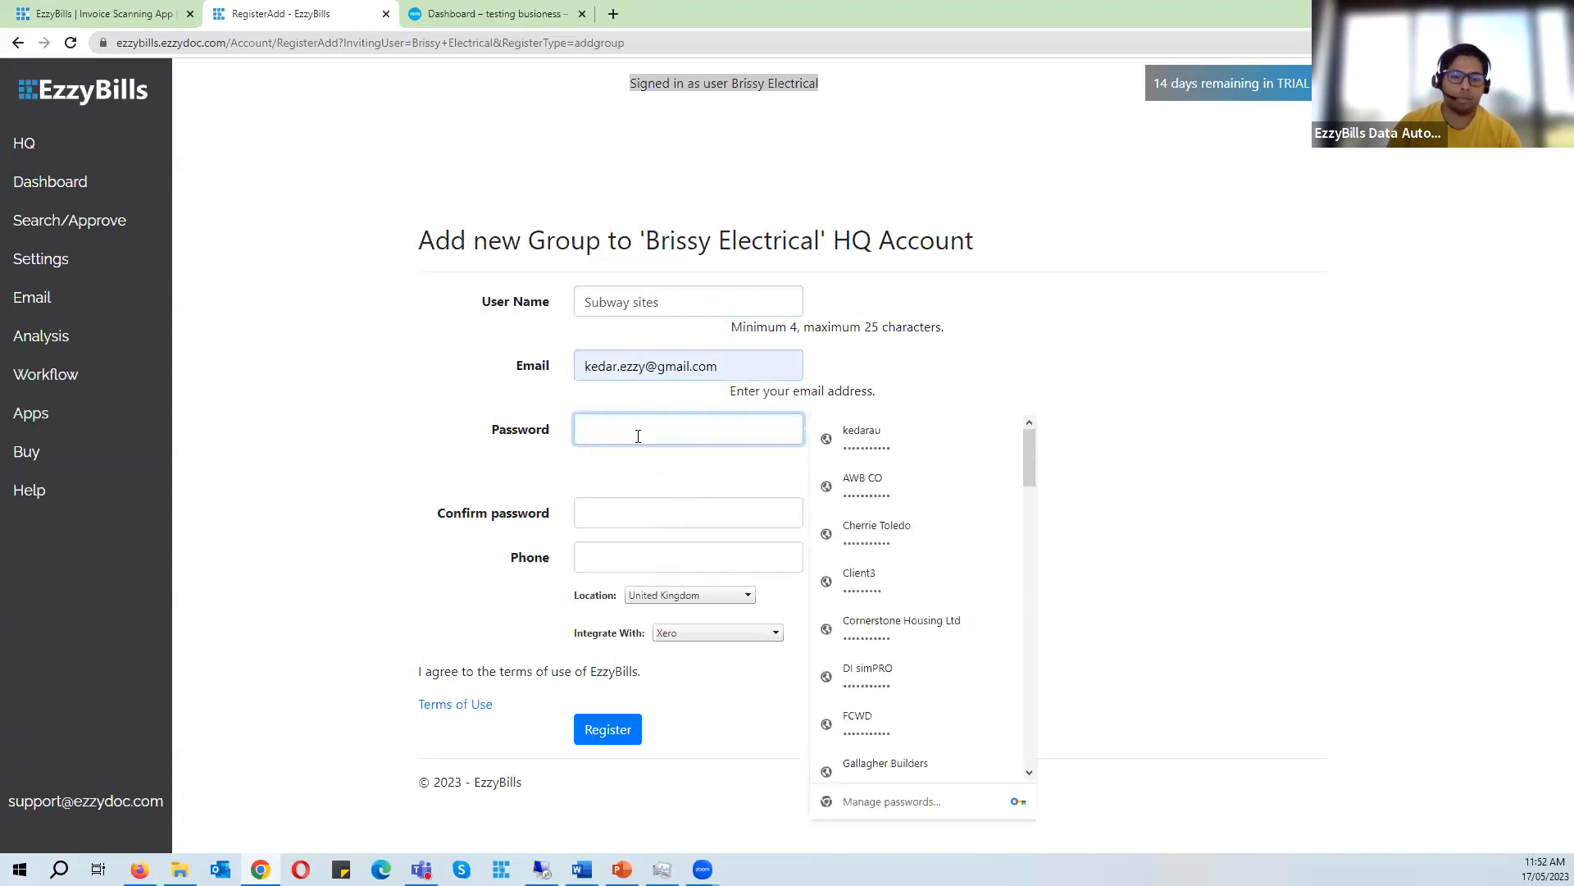
text(•••••••••)
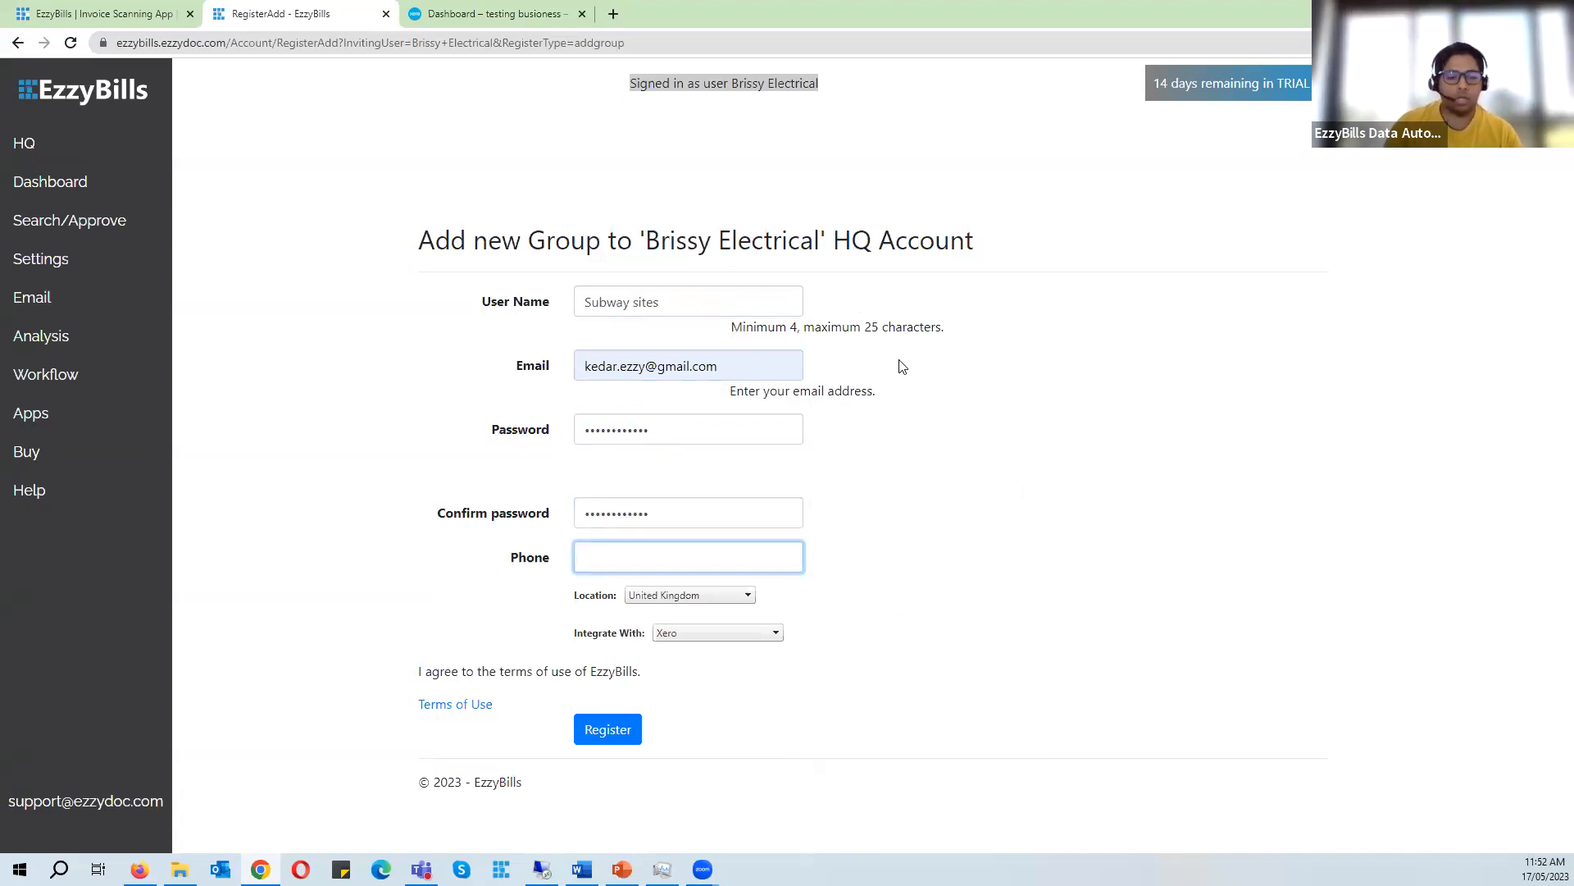
key(super+r)
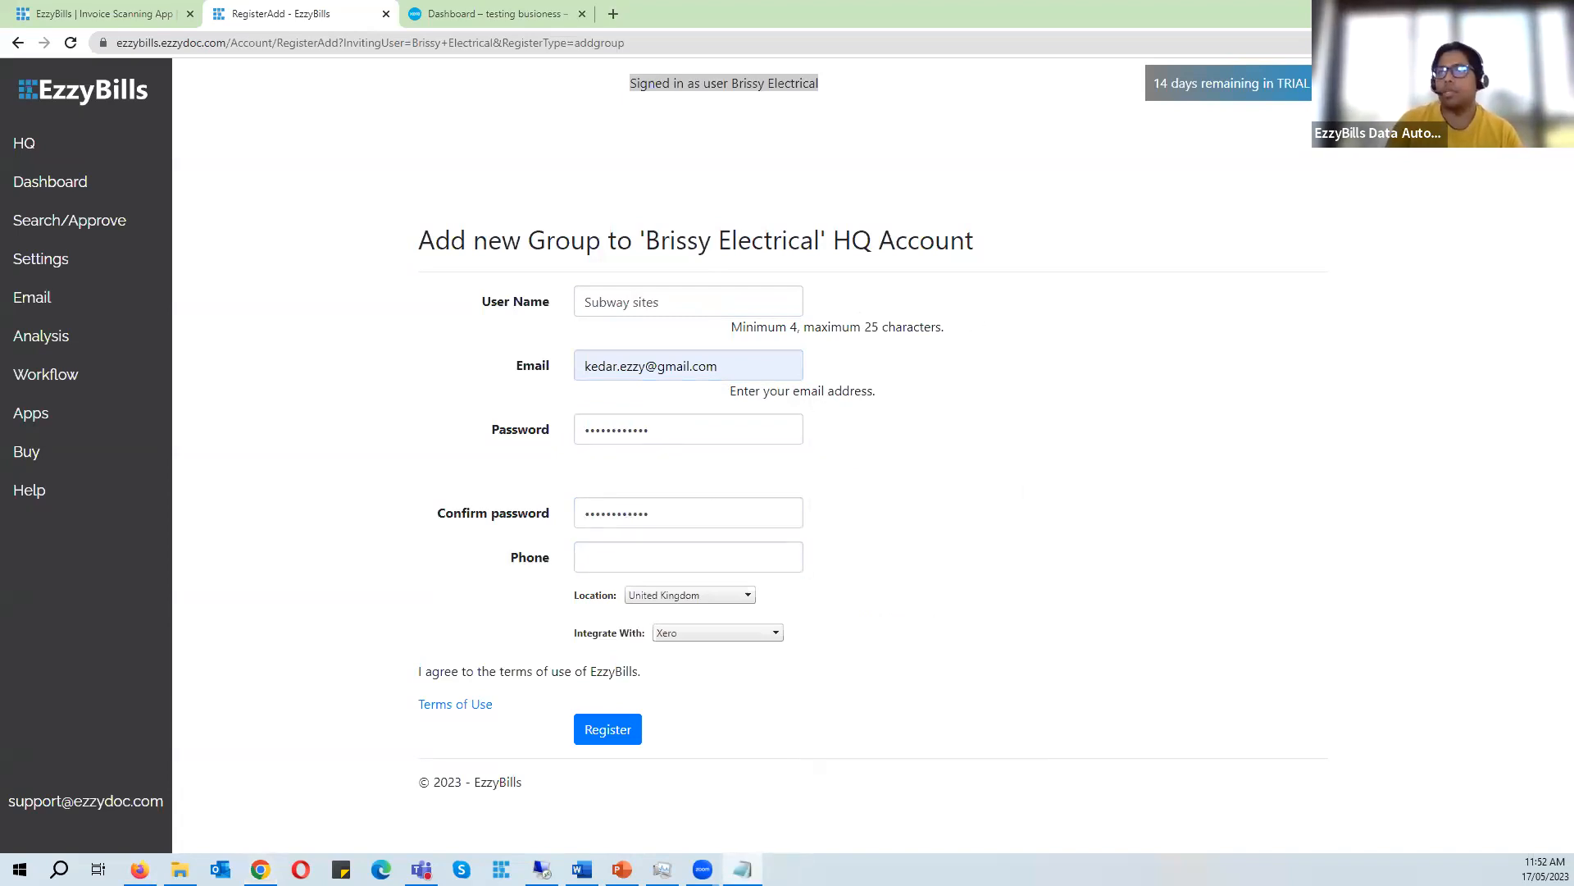
- Open Notepad beside the form and note the user name as 'username - Subway sites'
drag(1431, 487, 1023, 487)
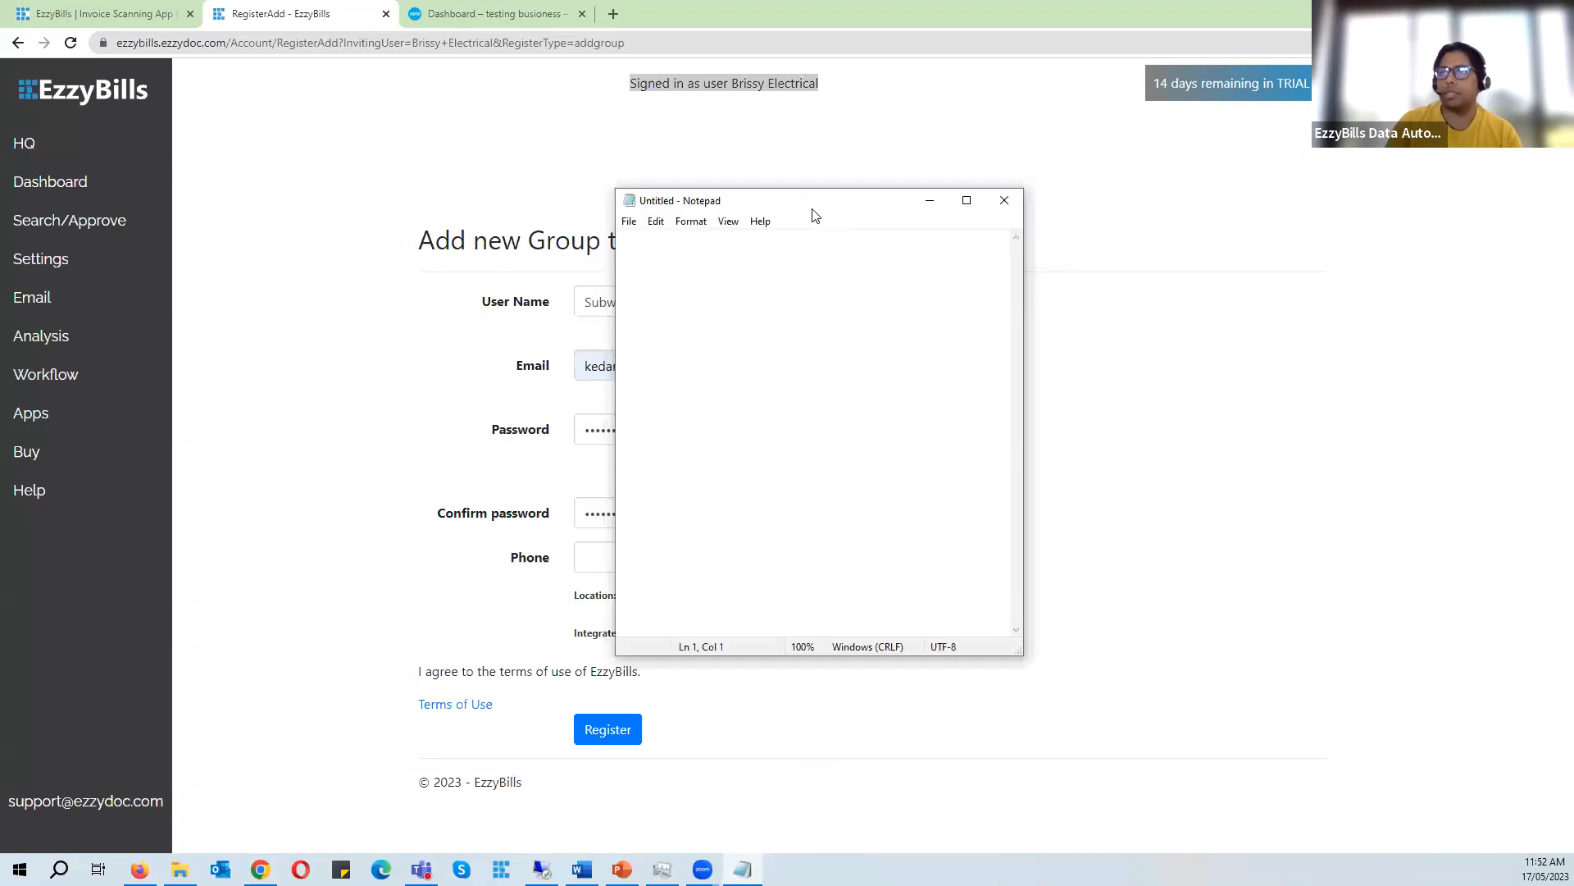
drag(819, 211, 1213, 211)
click(484, 305)
key(ctrl+c)
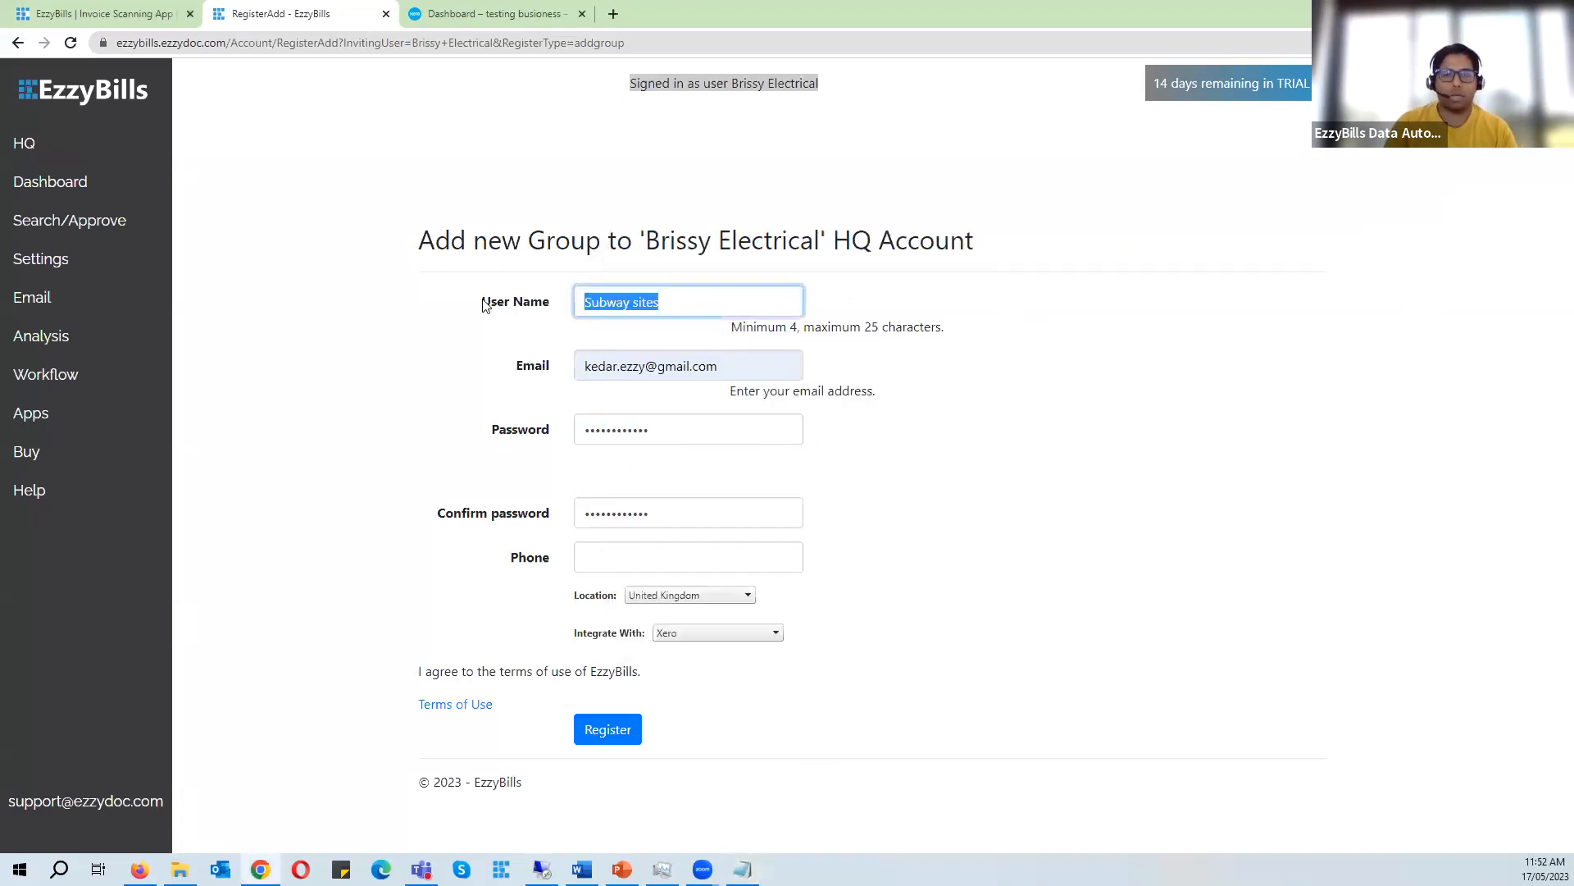
key(alt+Tab)
key(ctrl+v)
key(Return)
text(username =)
key(BackSpace)
text(-)
- Add a second line to the Notepad note recording the group's password
click(1269, 260)
key(Return)
text(pasw)
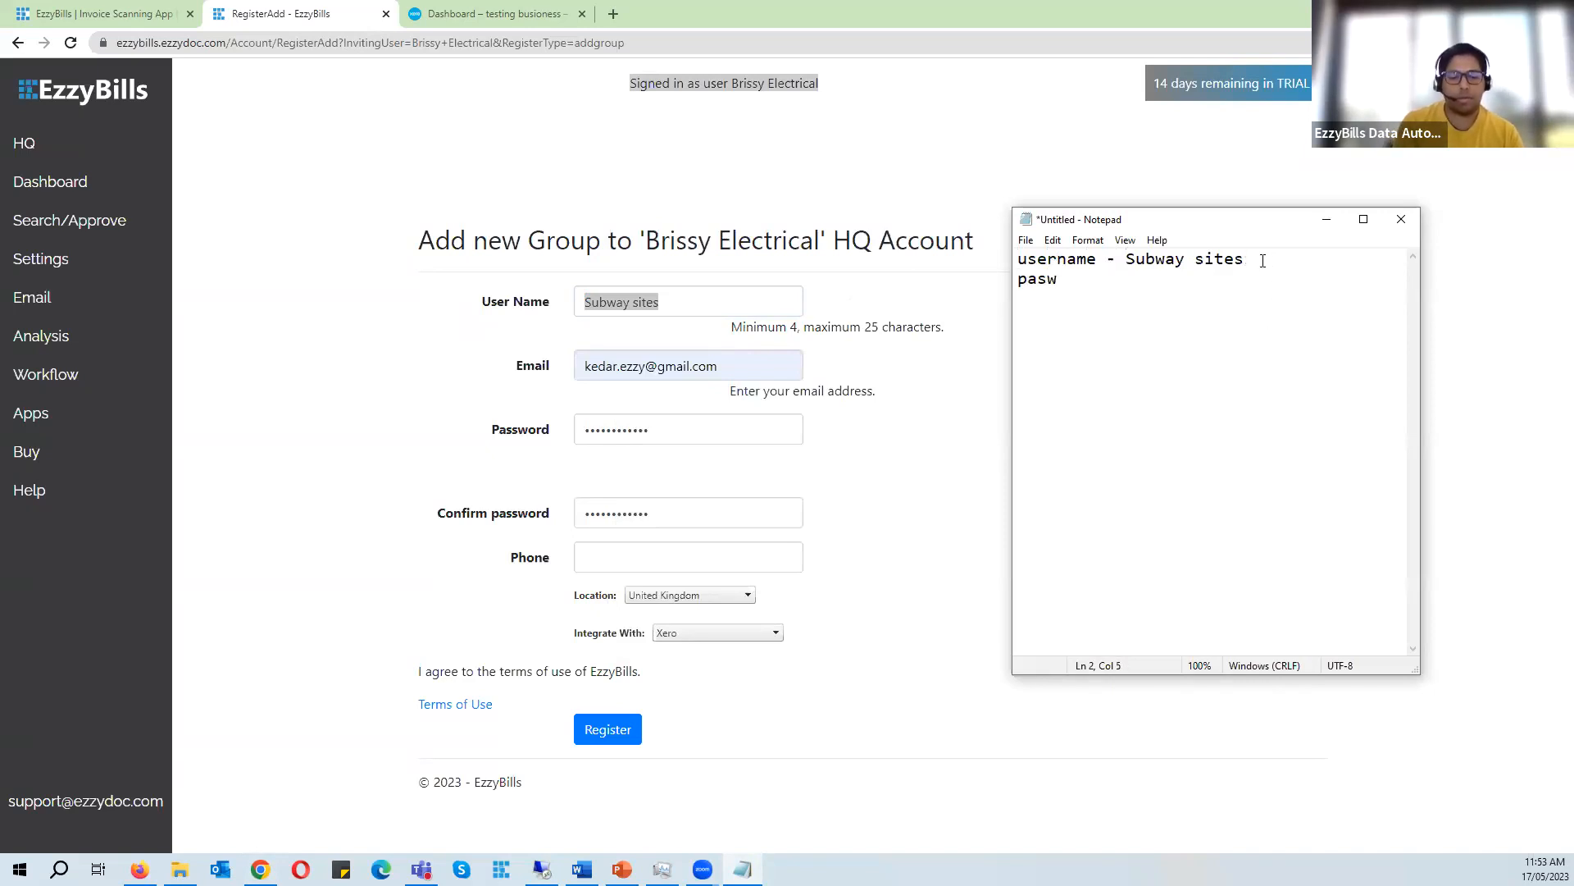
text(word -)
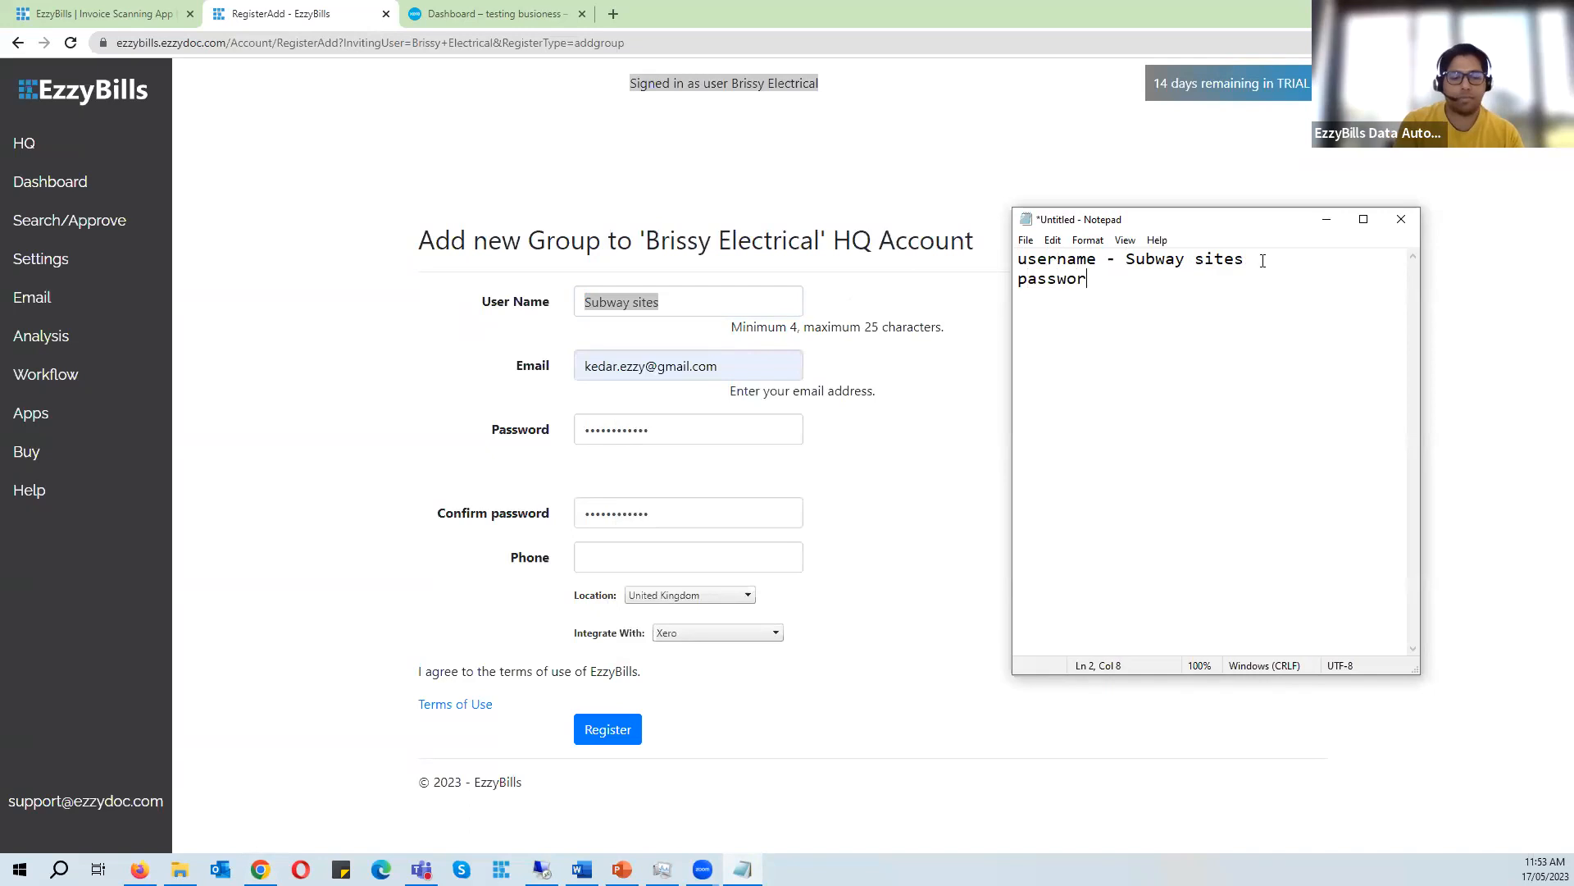
double_click(682, 428)
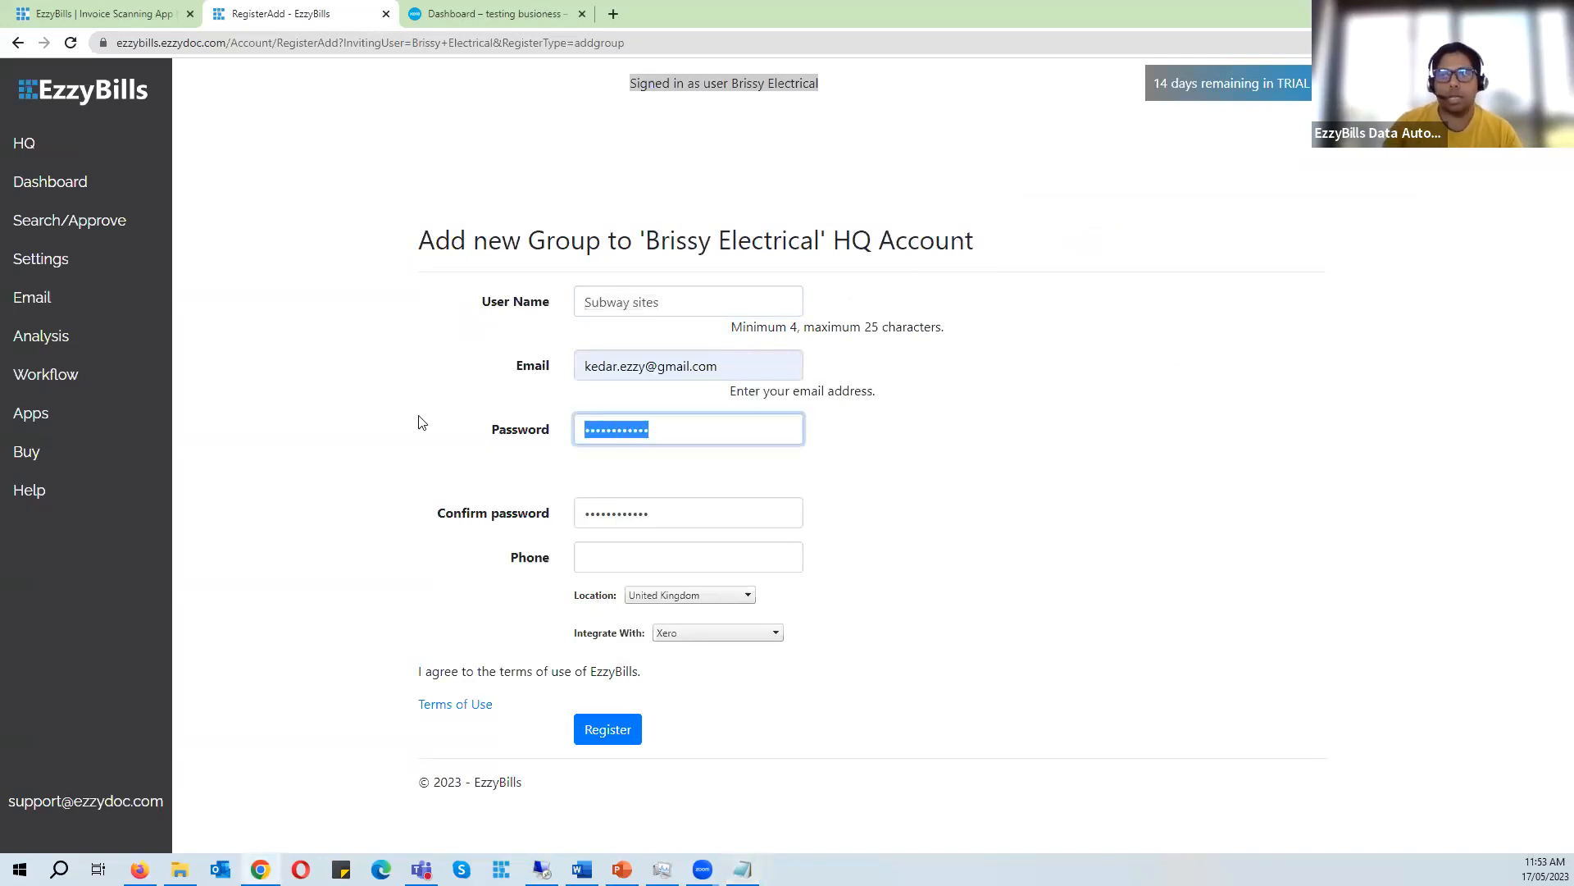
double_click(678, 515)
key(alt+Tab)
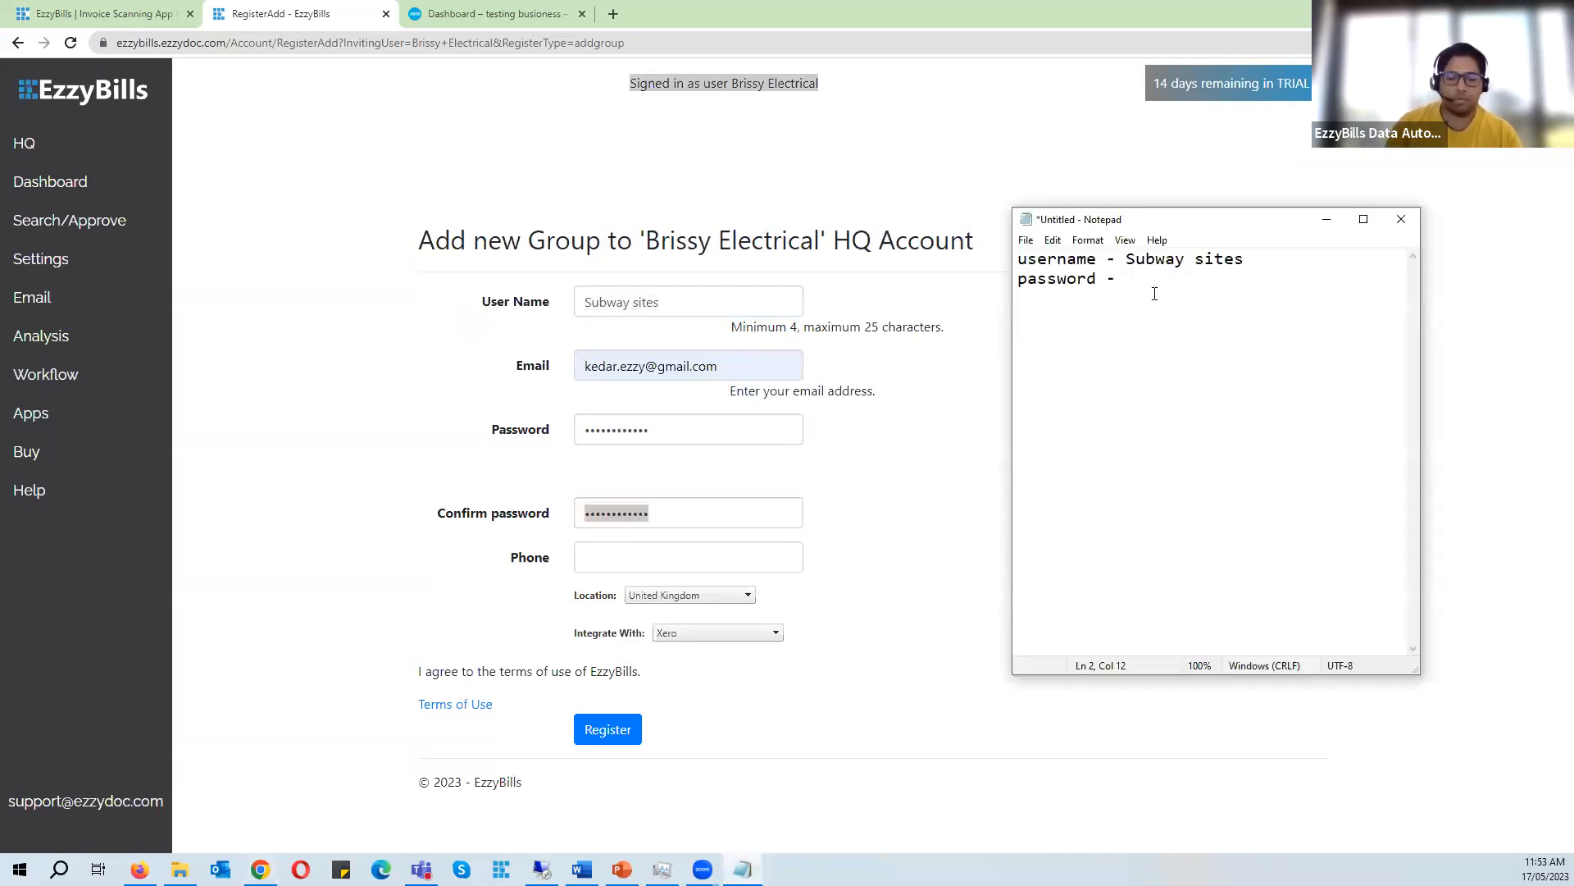
text(xxxxxxx)
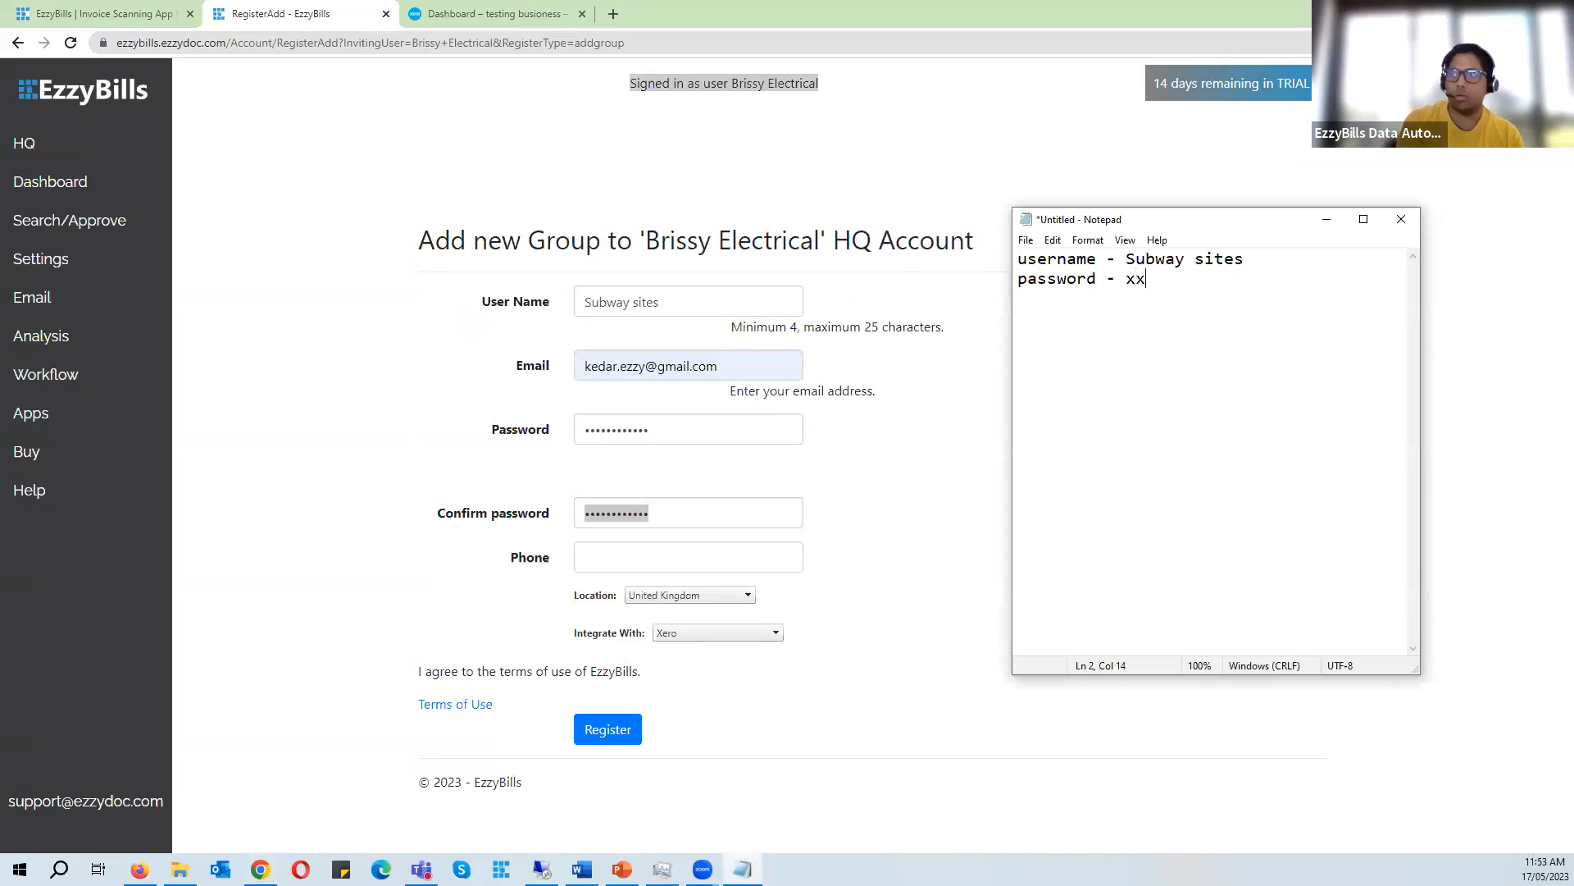
- Set the new group's location to Australia
click(956, 566)
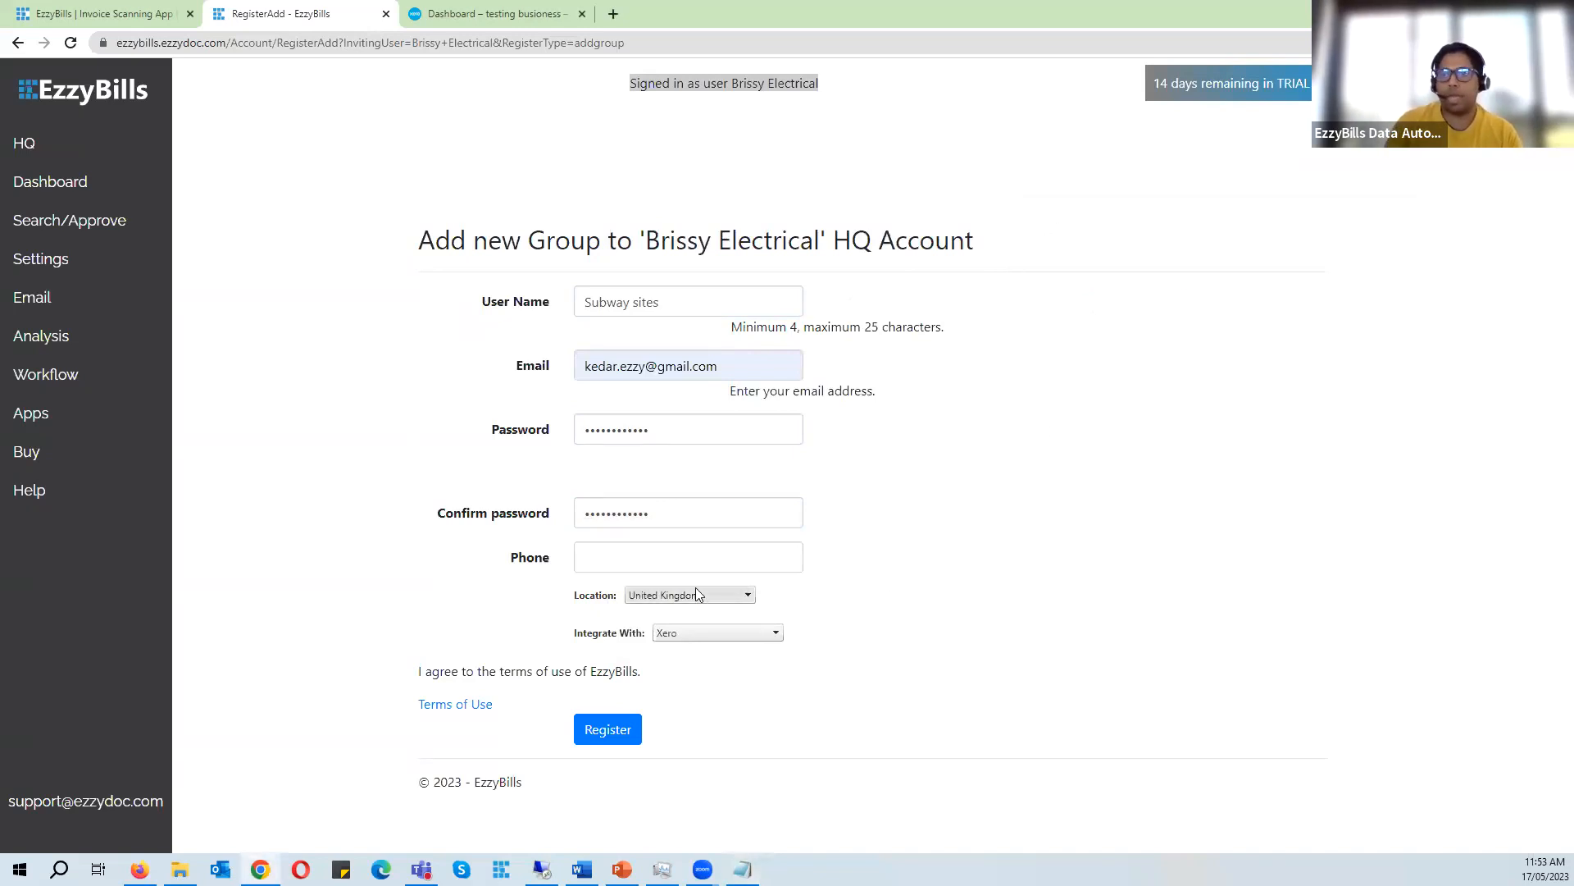
click(695, 595)
click(708, 69)
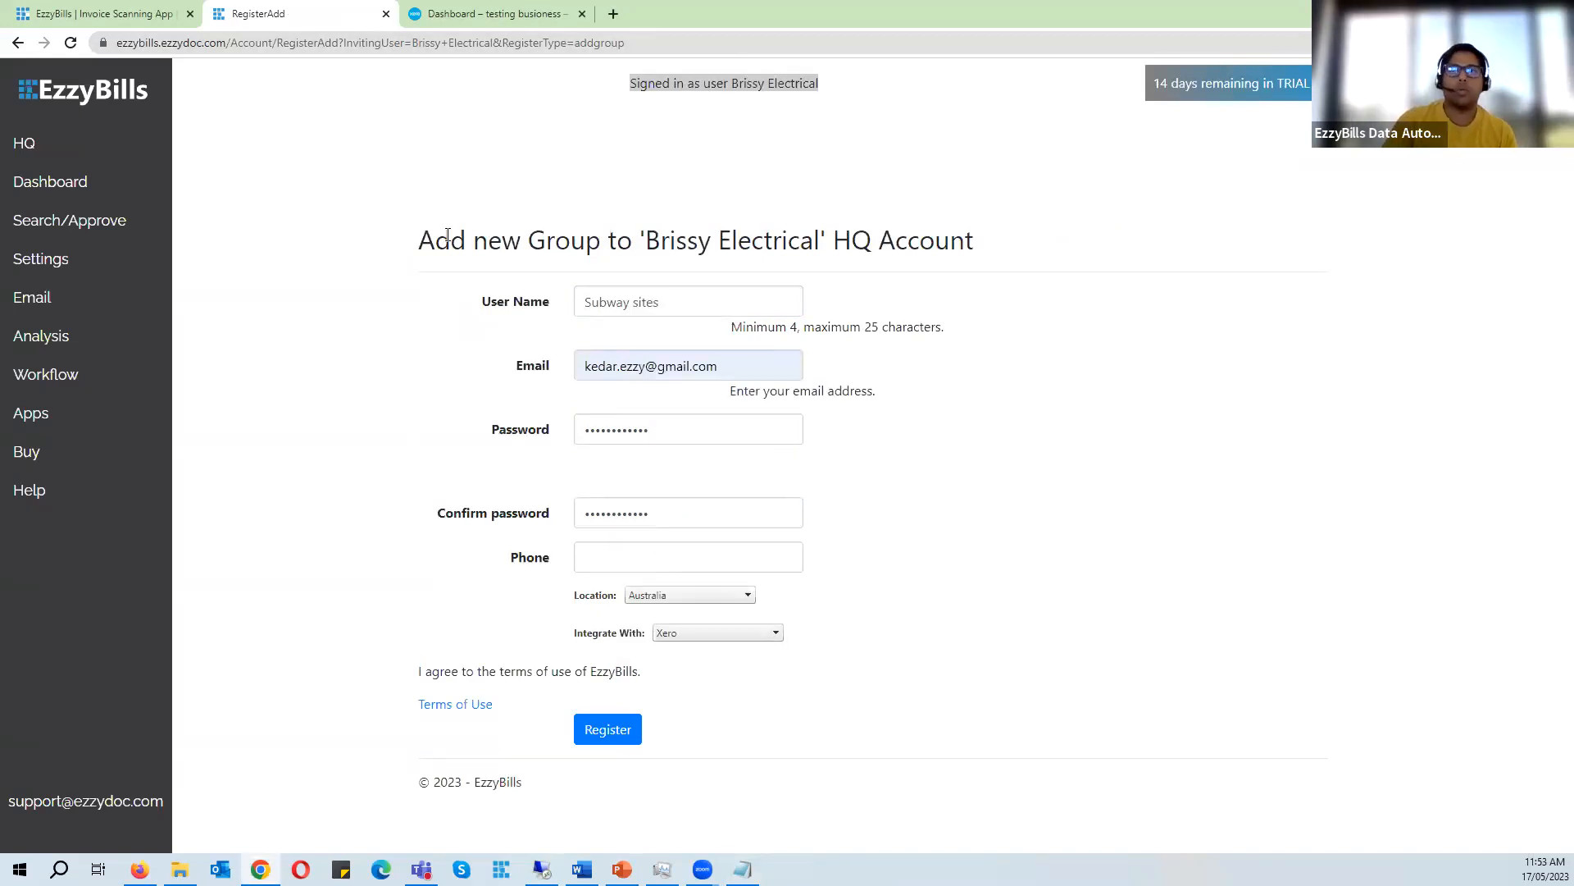
- Review the form heading for the group being added and the credentials saved in Notepad
drag(420, 239, 592, 239)
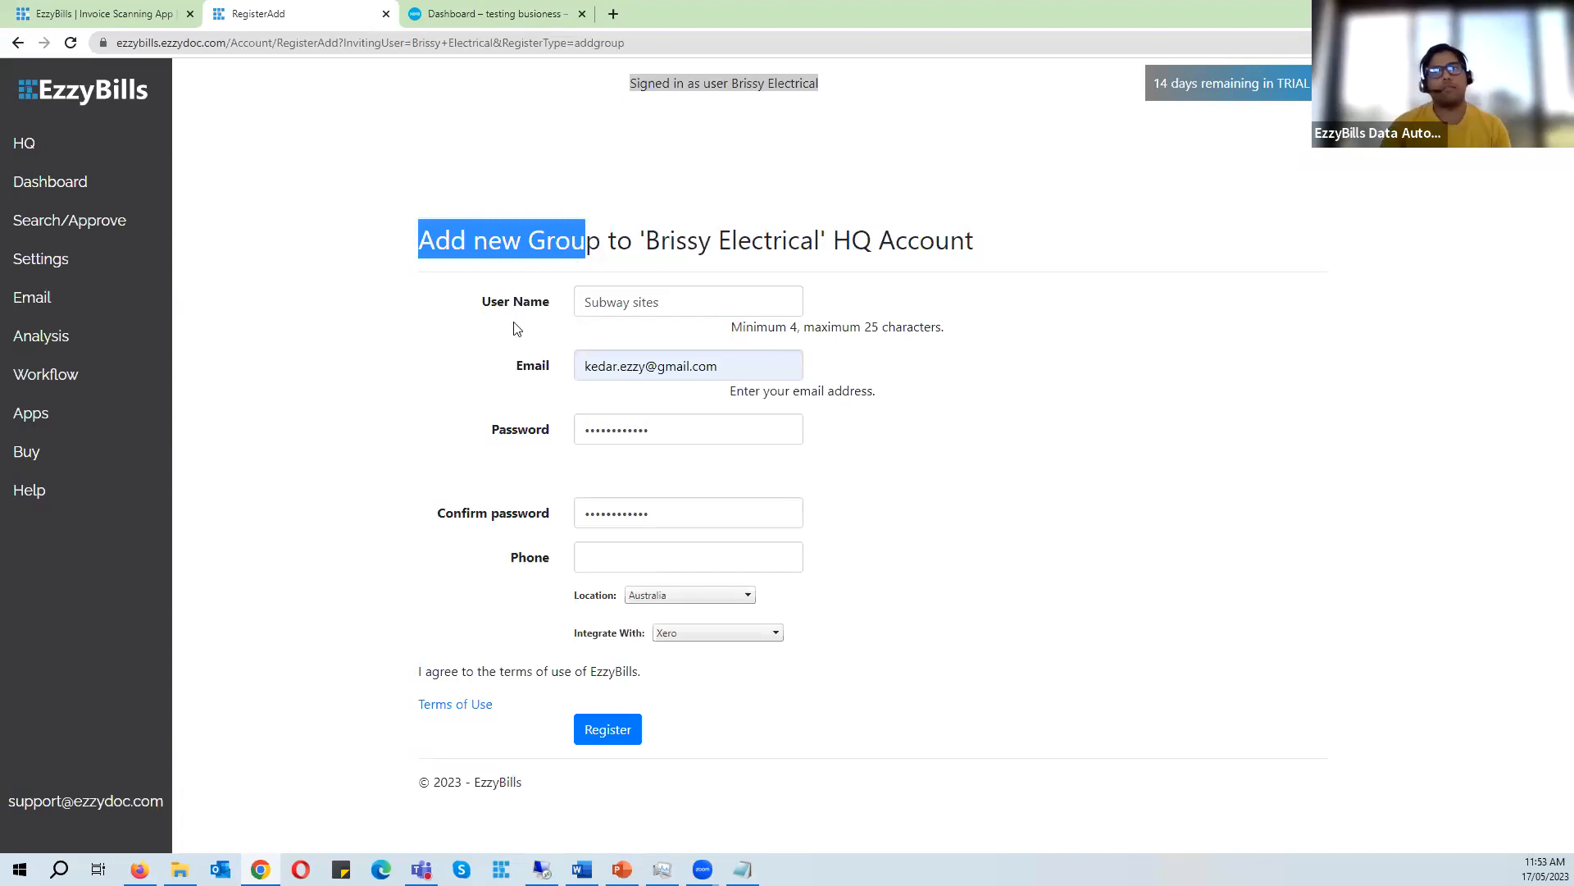
click(470, 308)
drag(420, 240, 602, 238)
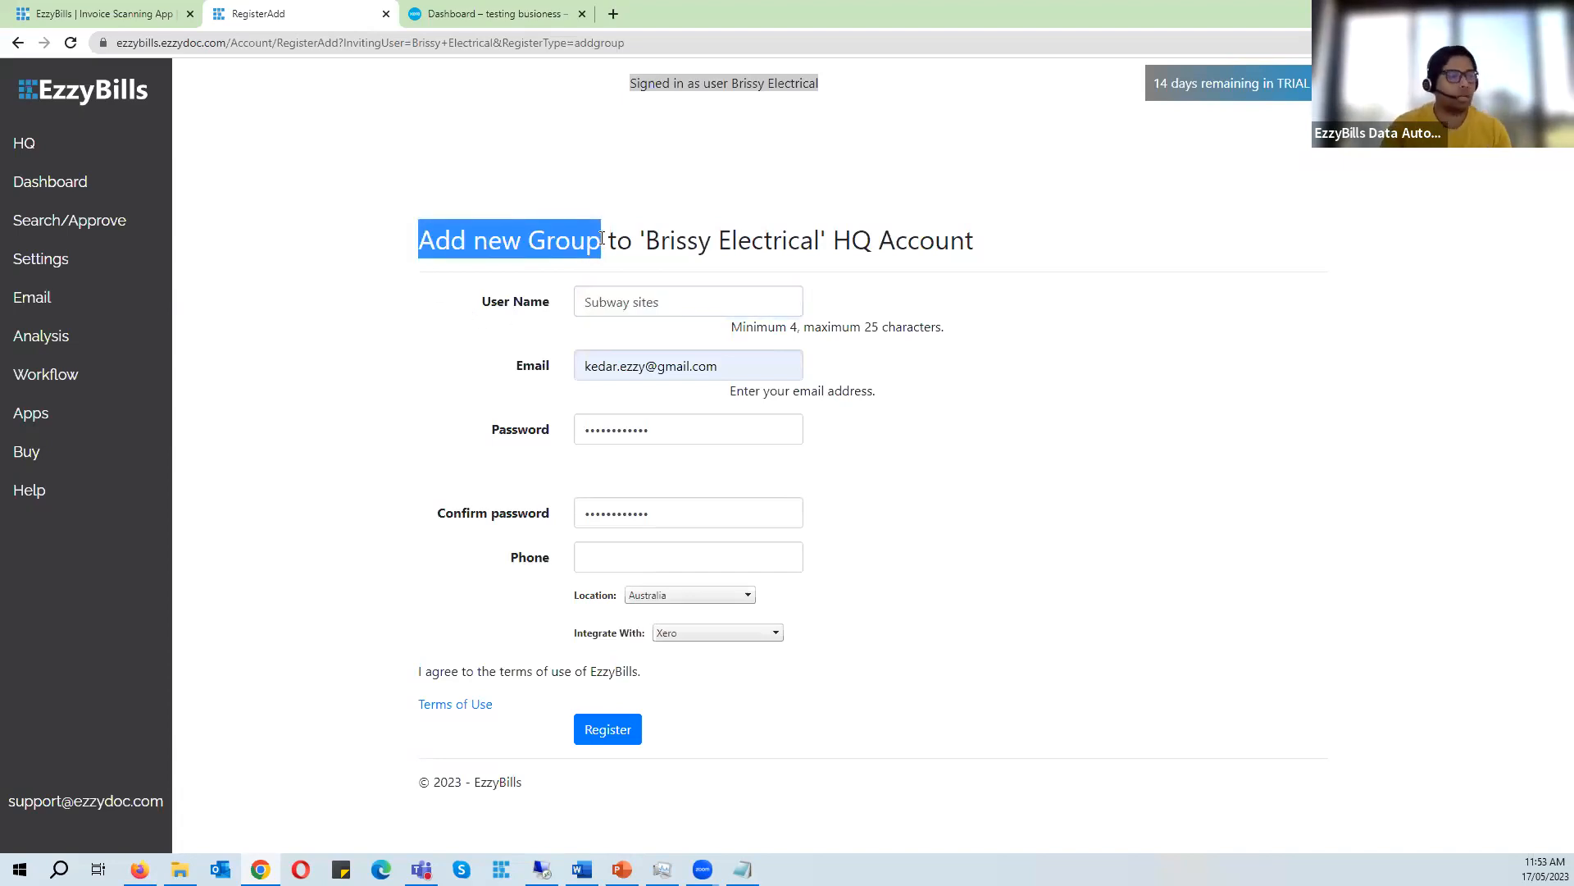
drag(473, 236, 966, 240)
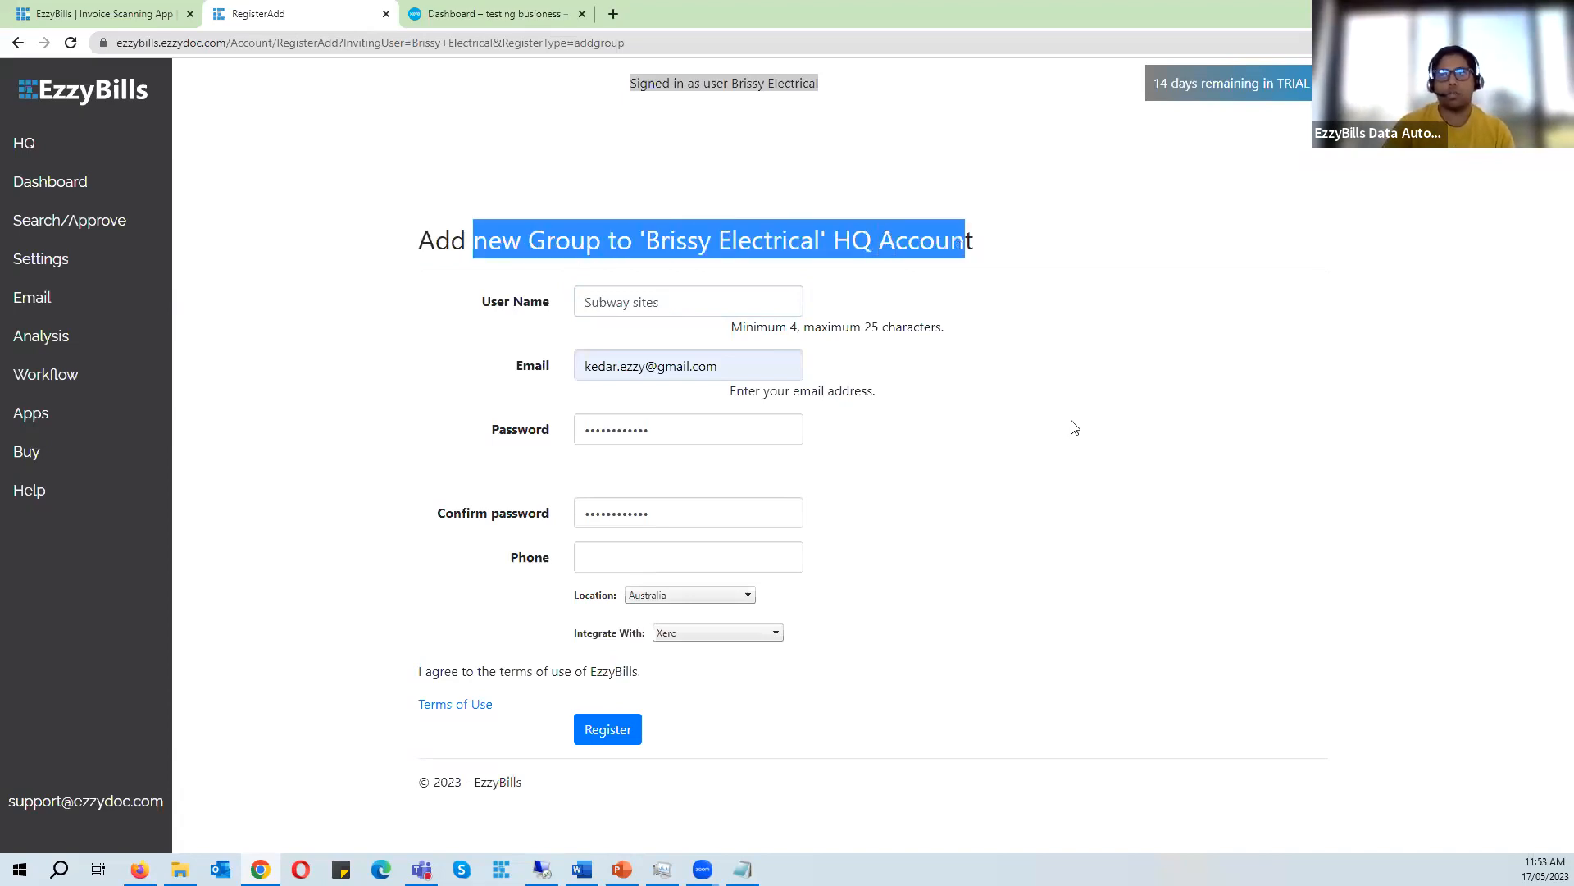
click(684, 300)
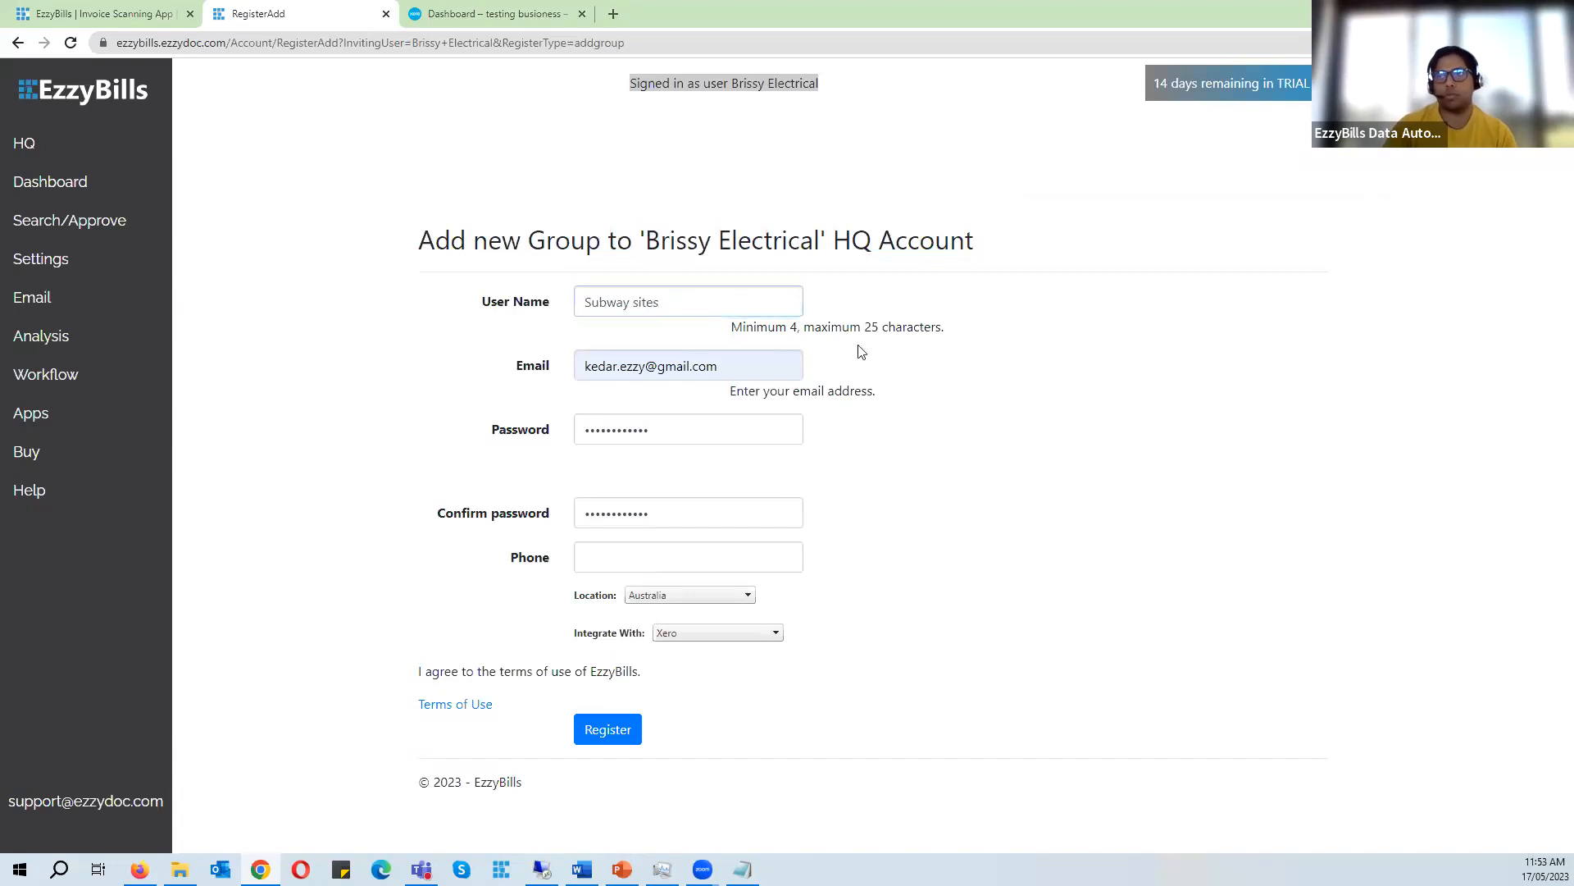
key(alt+Tab)
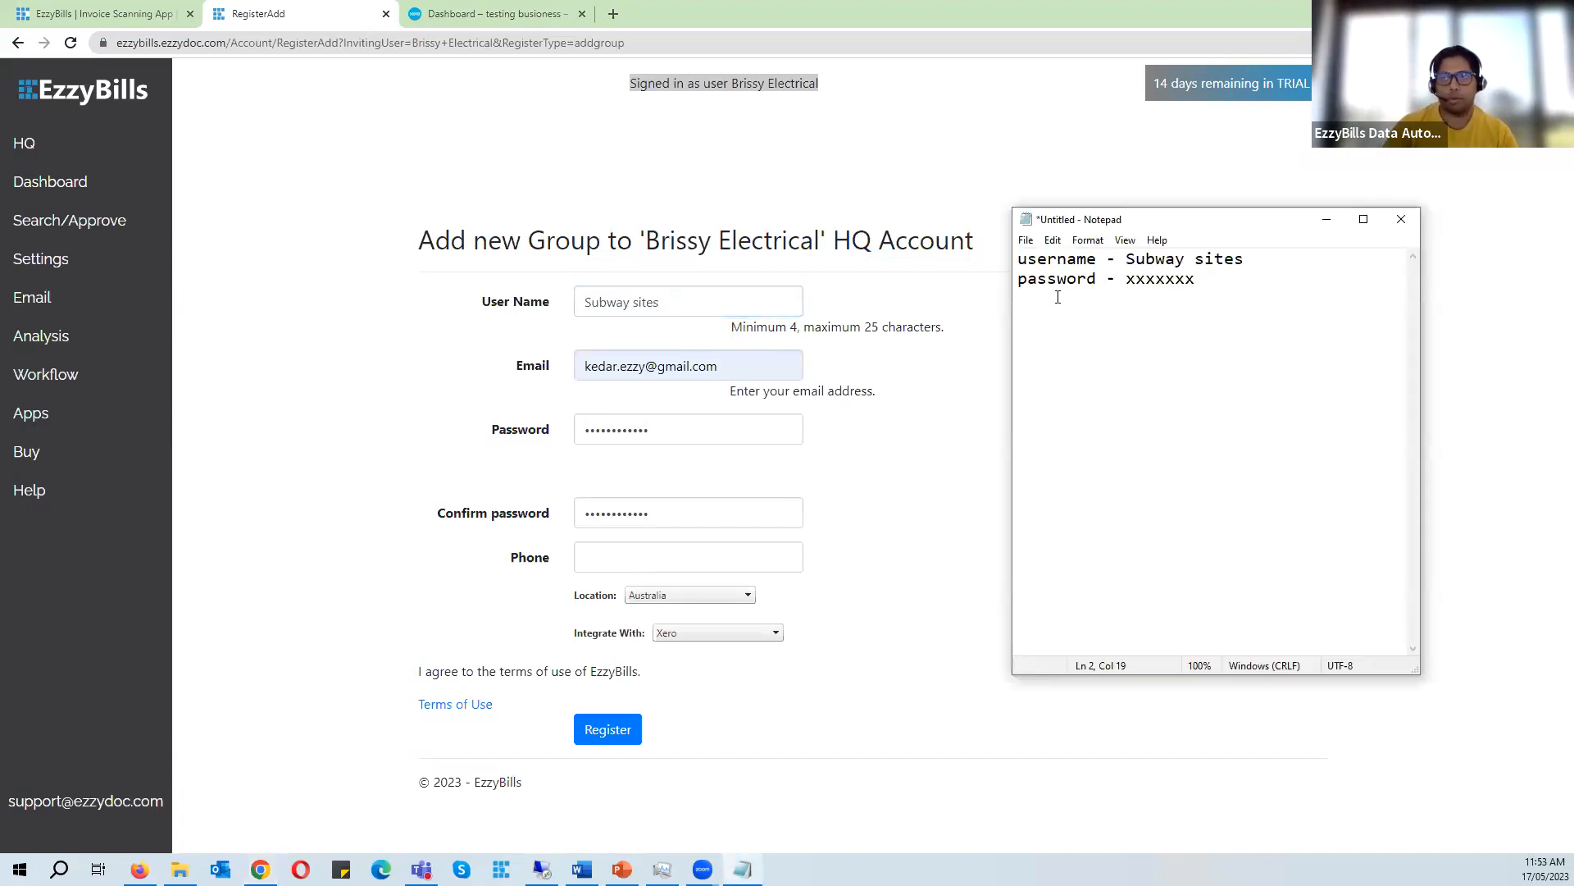
- Register the Subway sites group and highlight its bill-upload e-mail address
click(613, 735)
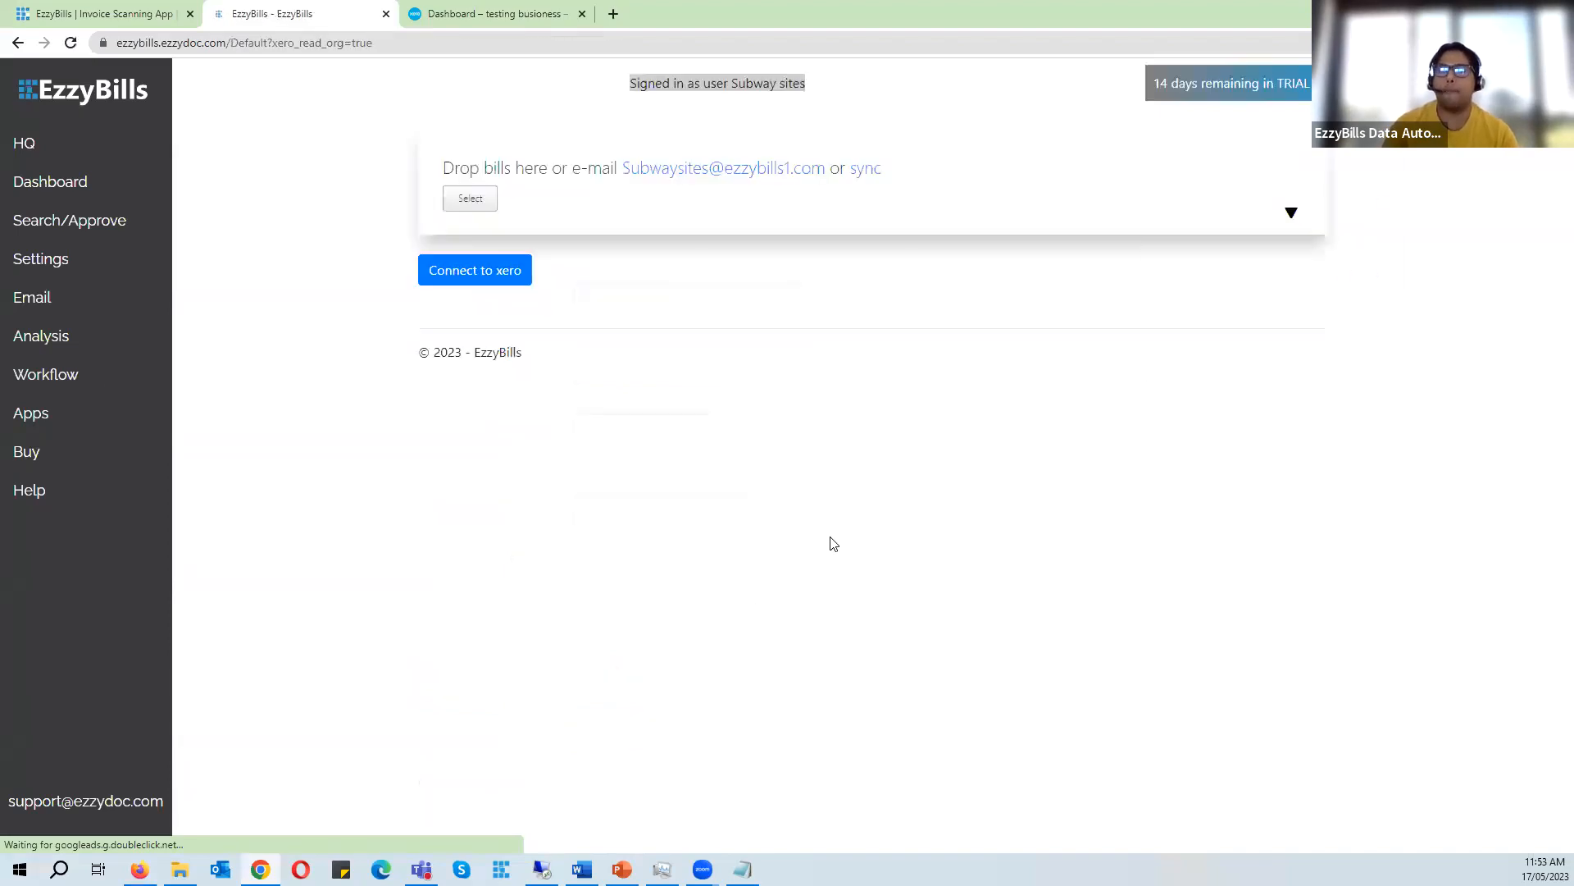
click(1306, 275)
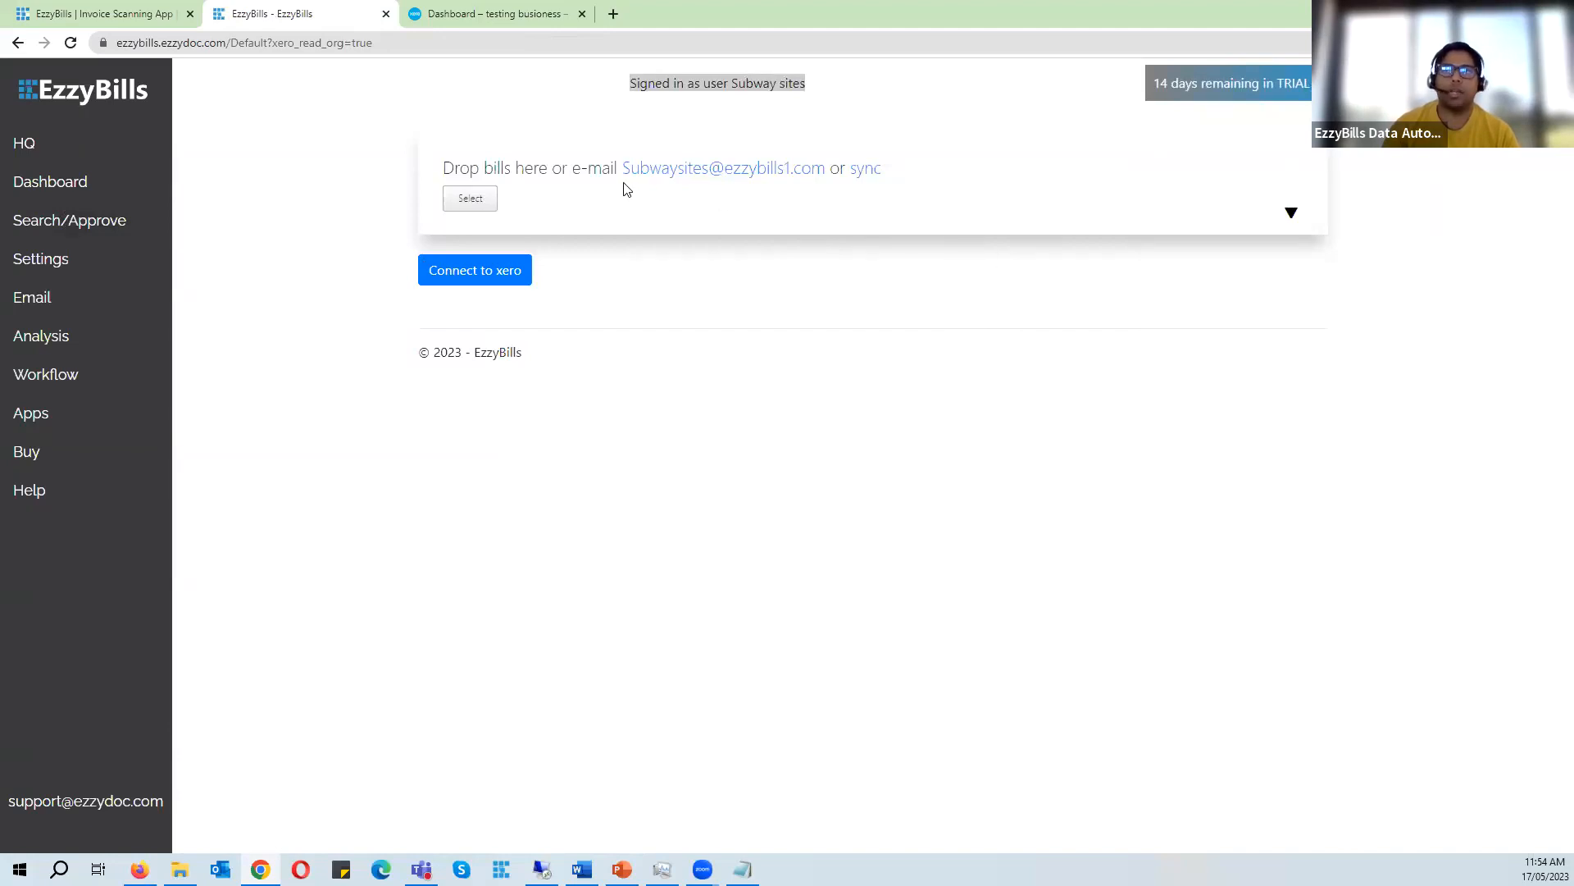
drag(626, 183, 826, 177)
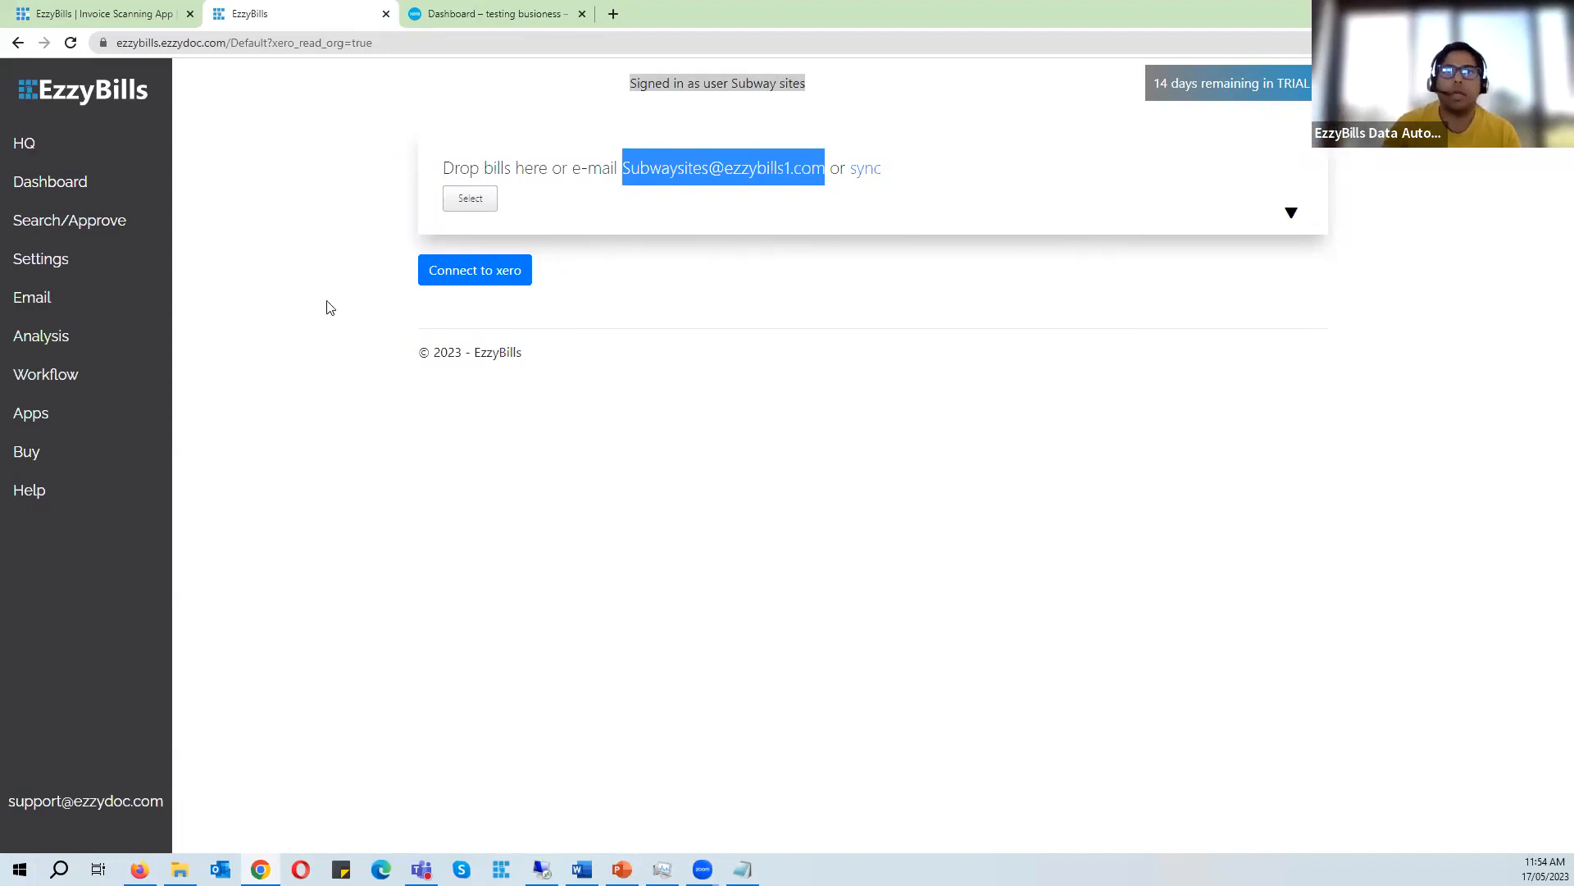
click(742, 378)
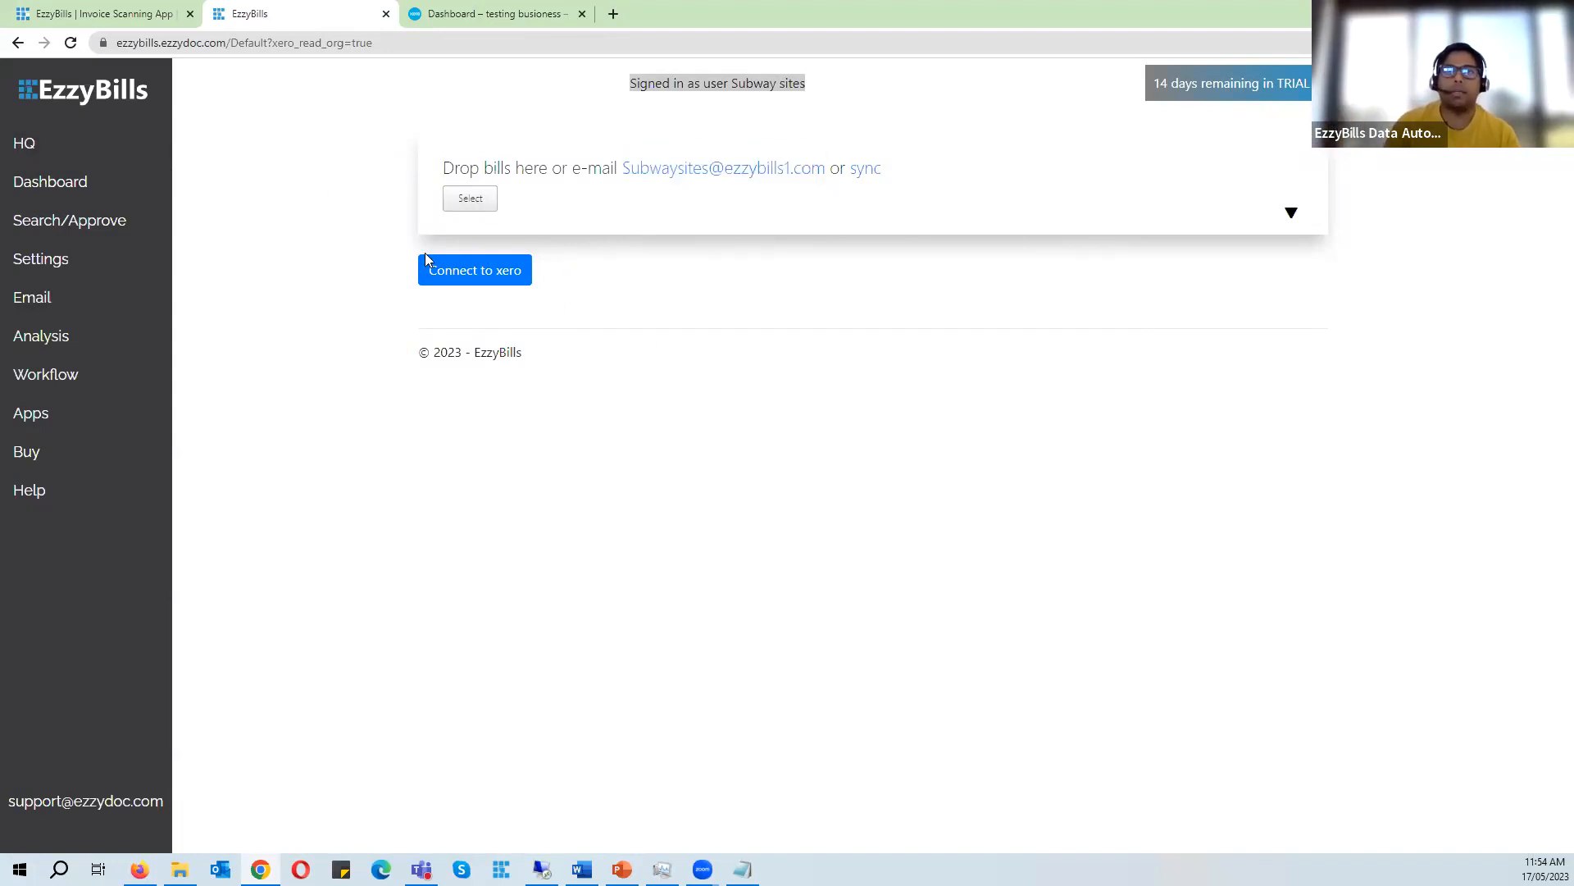
- Return to the HQ dashboard, open the Subway sites group, and compare it with the Xero organisations list
click(90, 141)
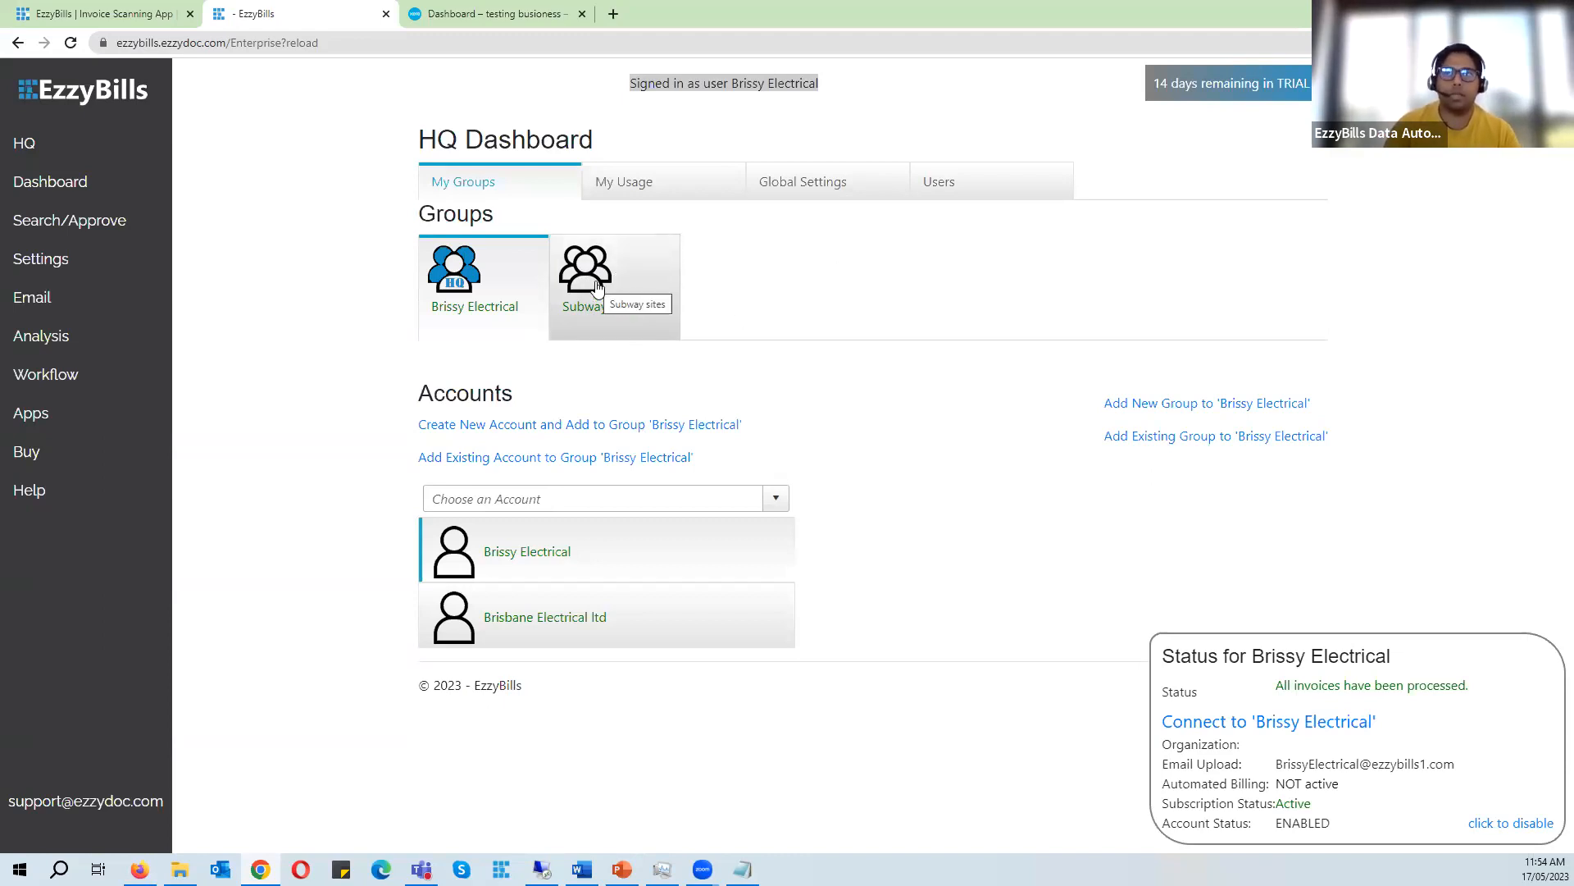
click(492, 14)
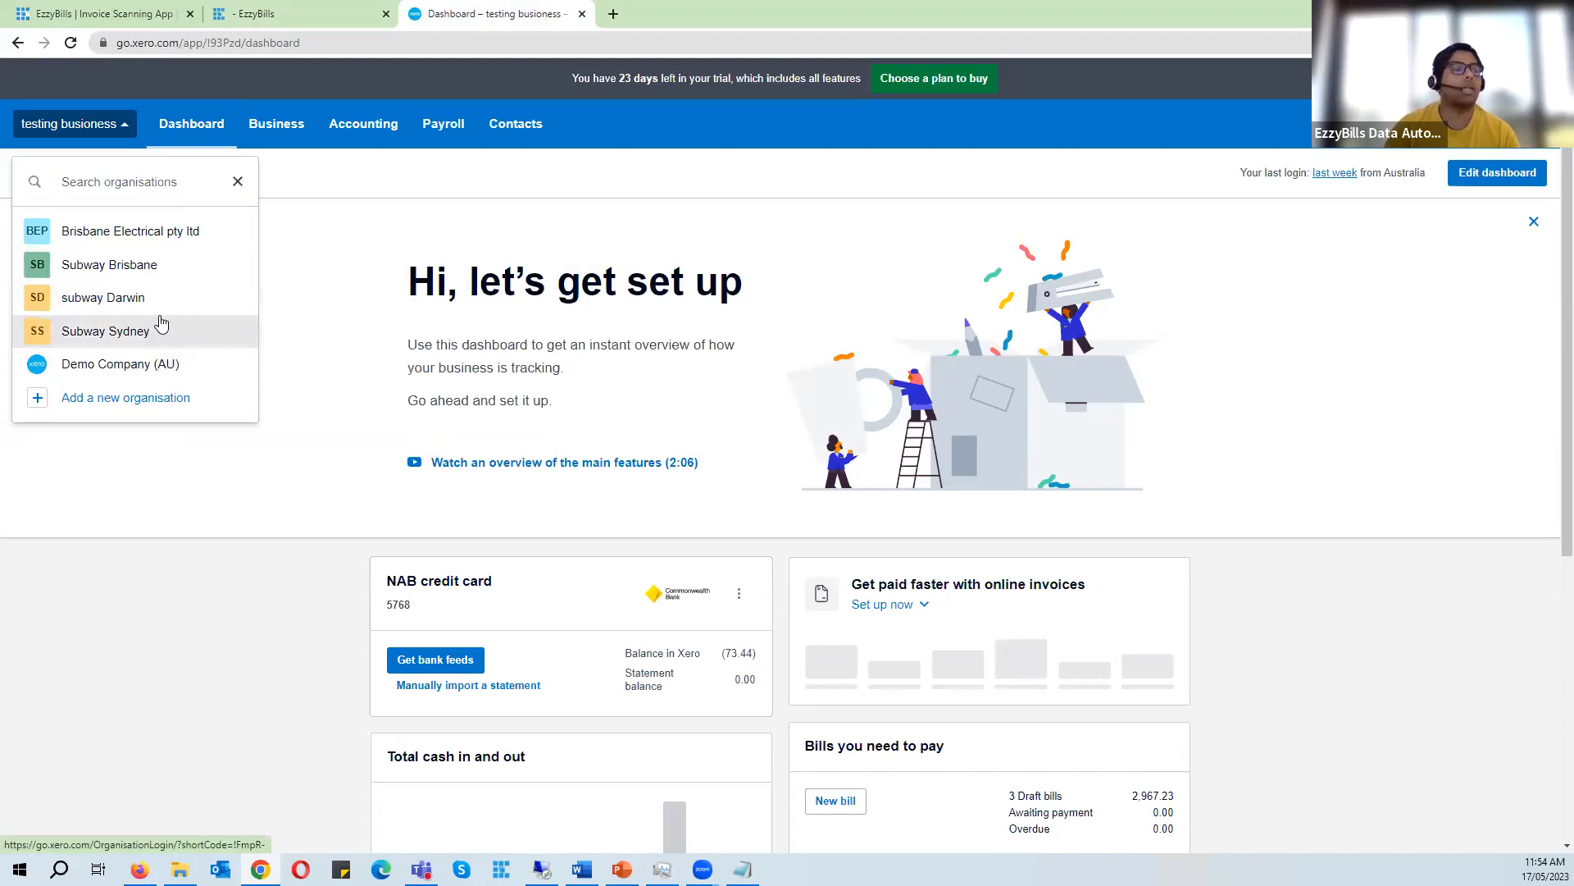
click(254, 14)
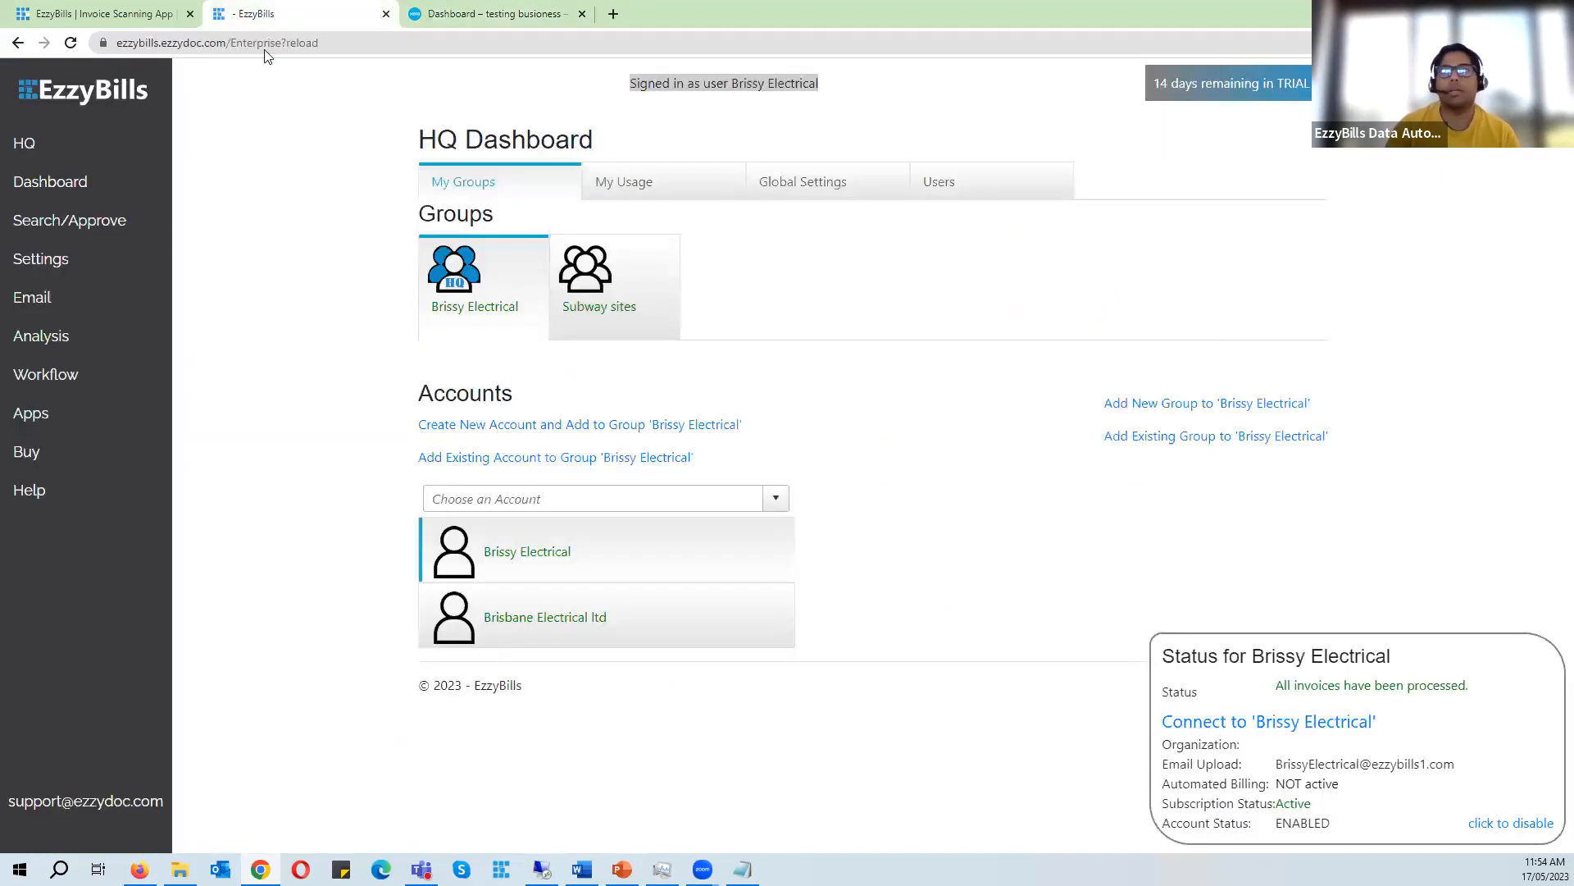
click(626, 281)
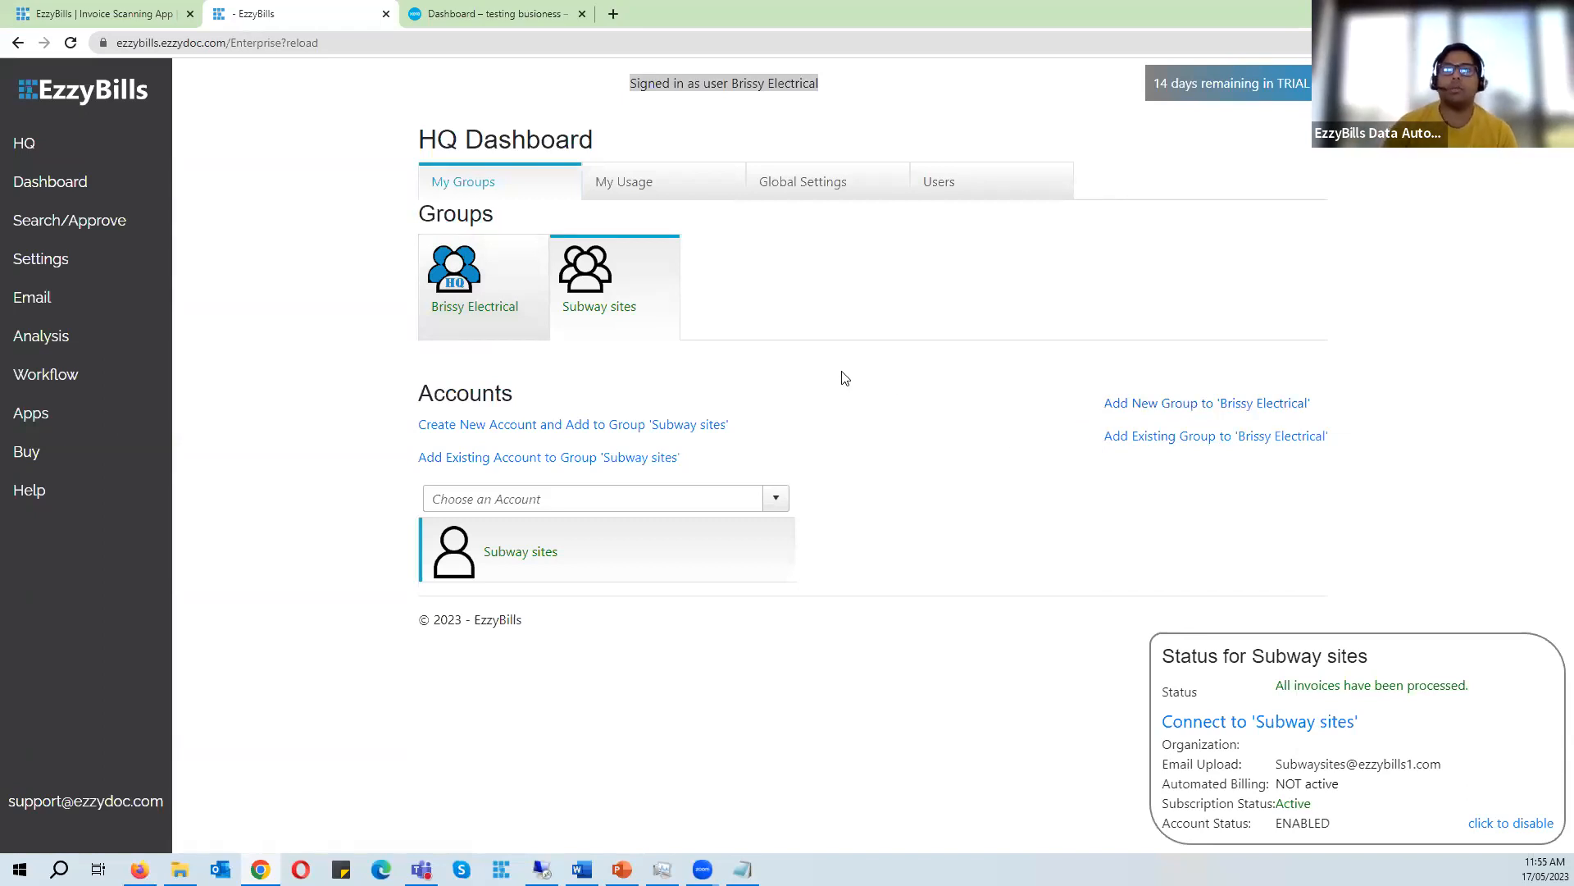
click(469, 11)
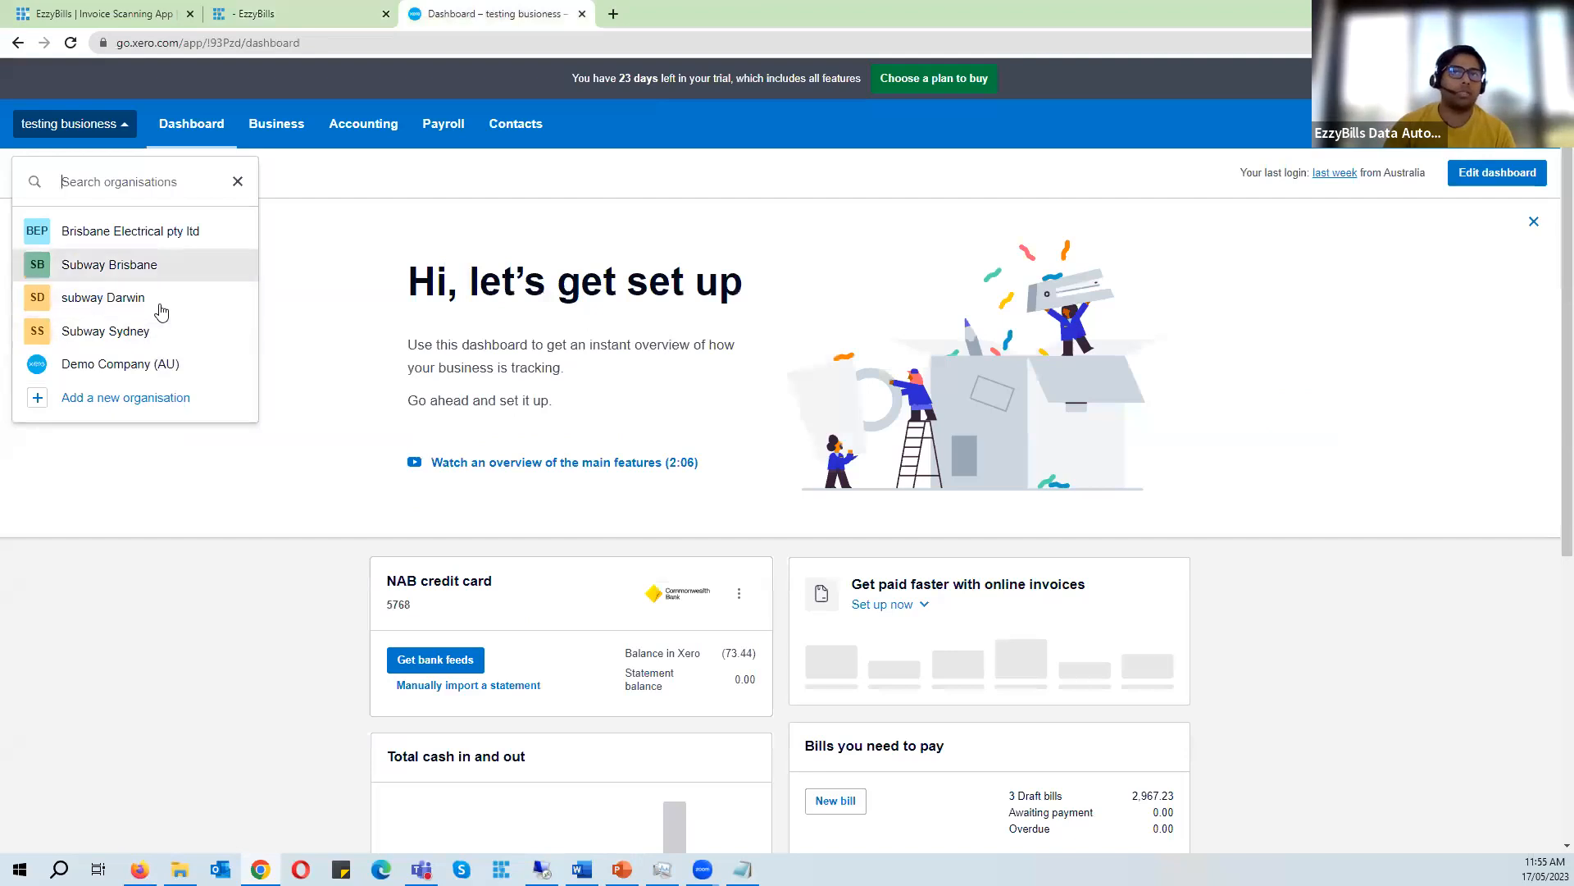
click(283, 15)
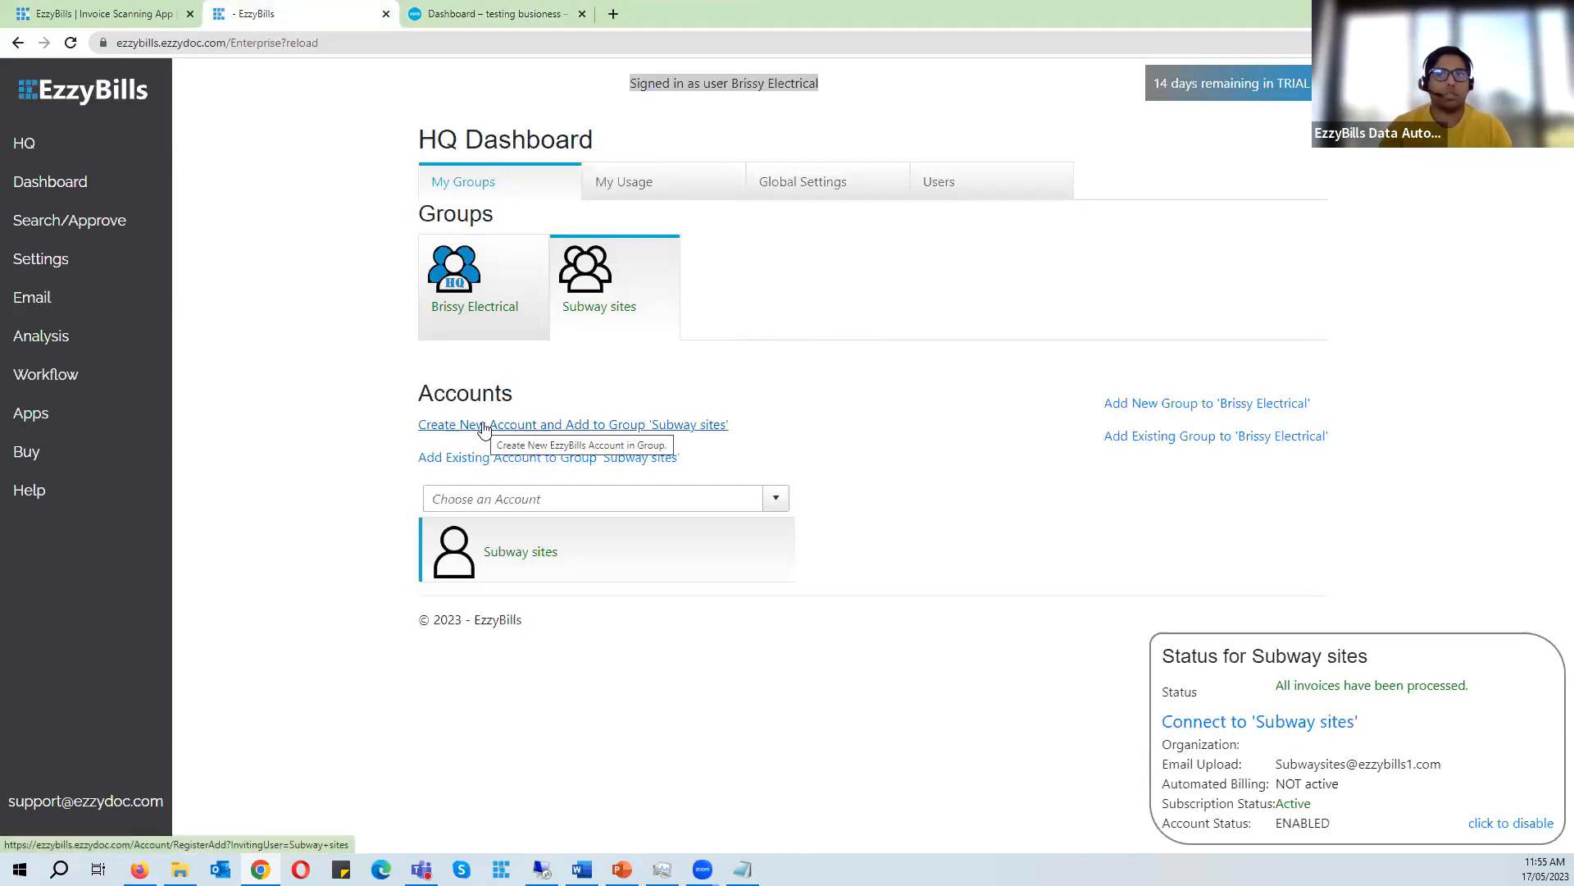
- Open the form to create a new account in the Subway sites group and enter subway sydney as its user name
click(525, 425)
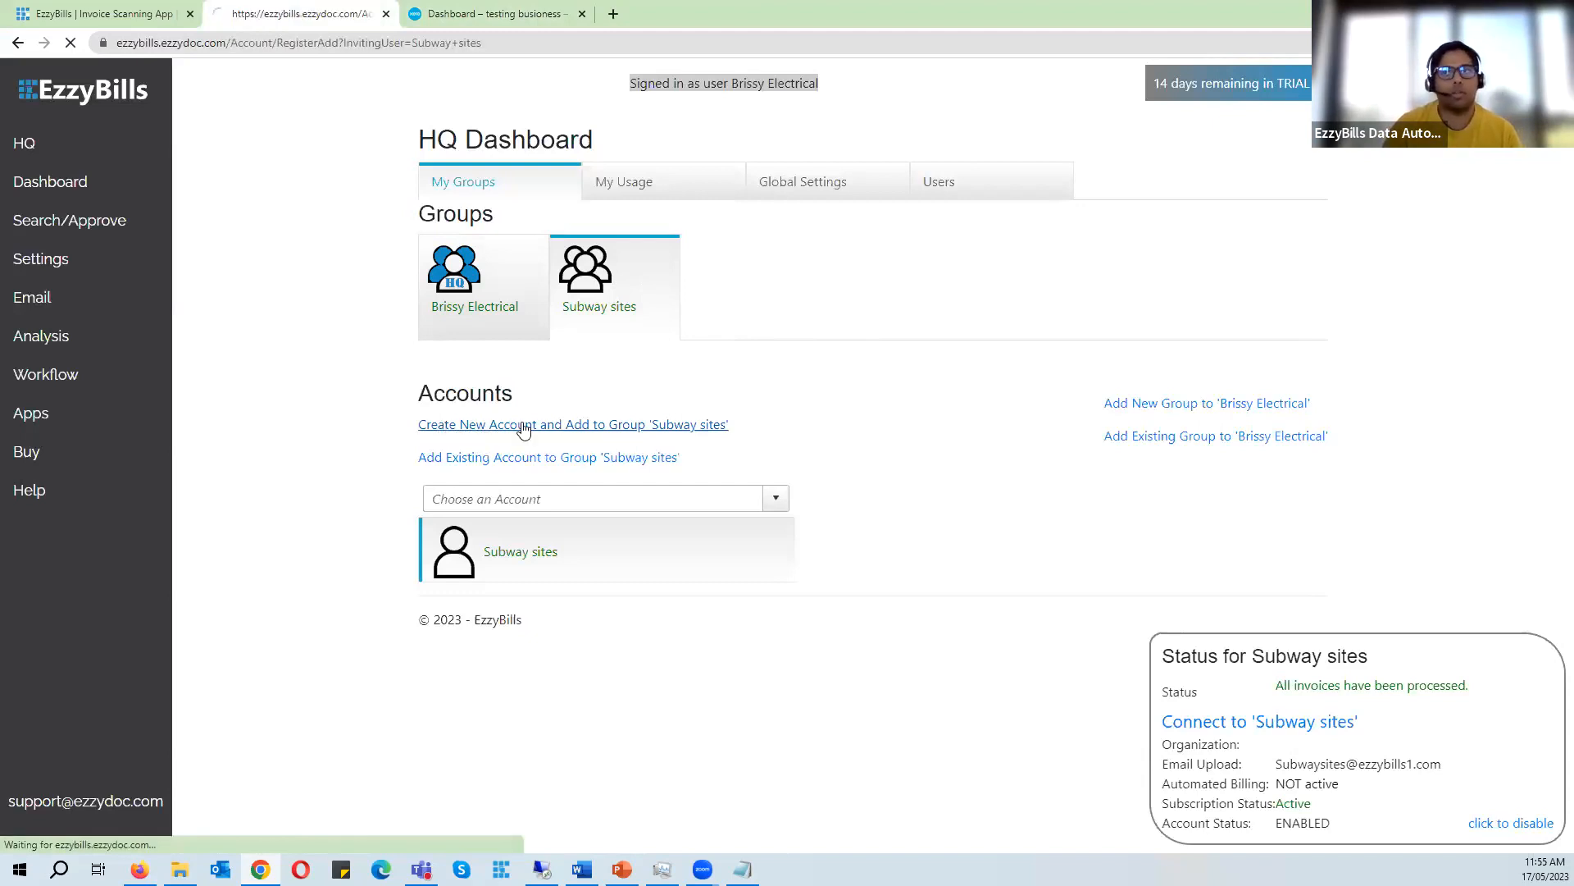
click(652, 299)
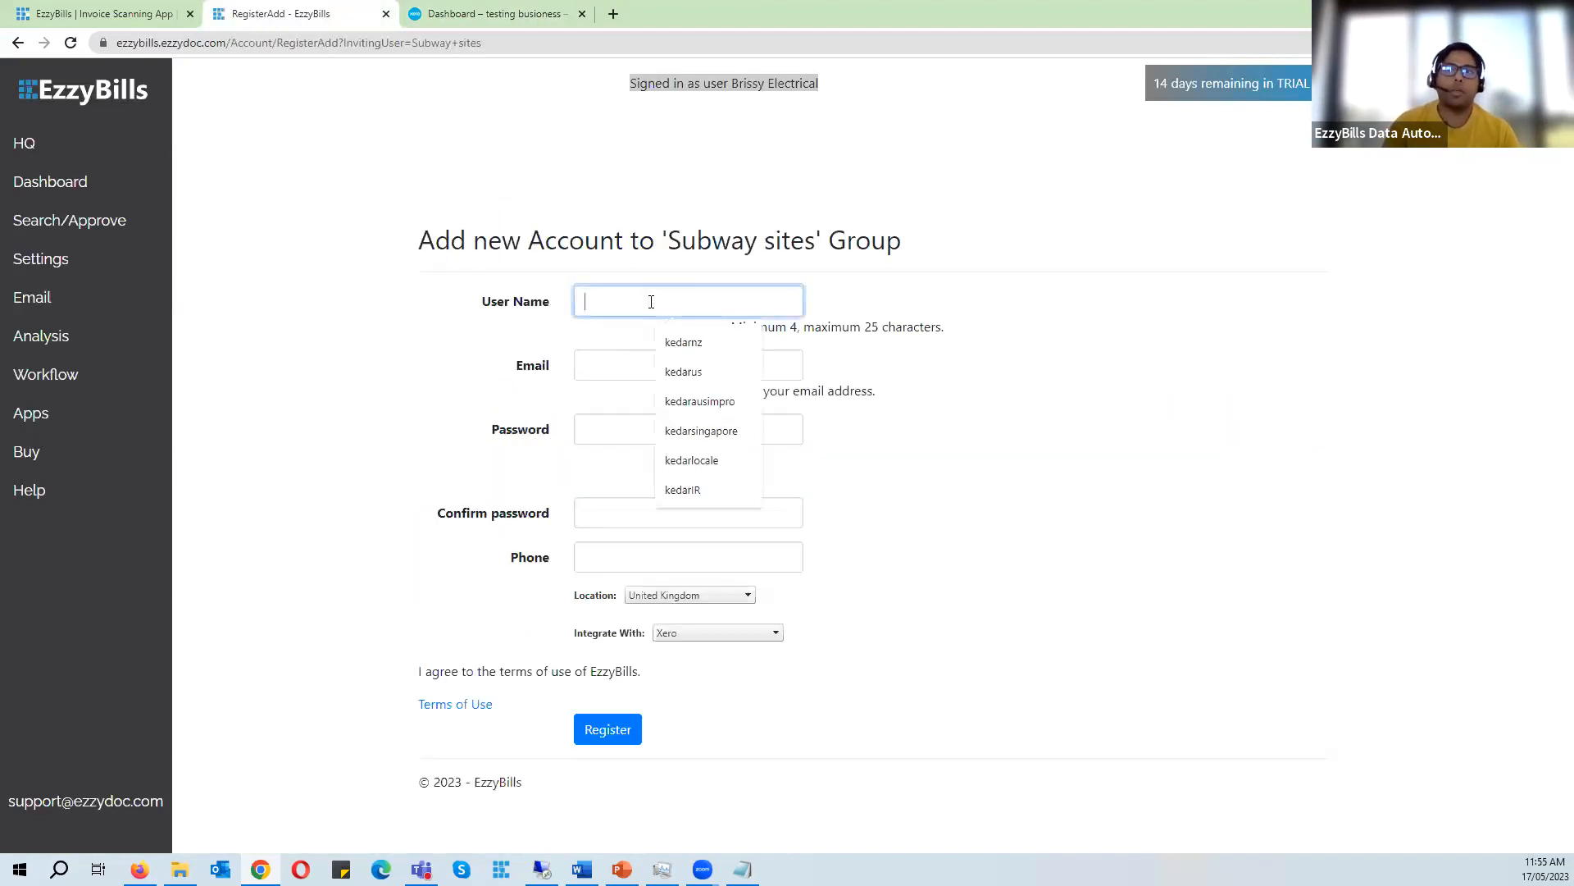
click(492, 14)
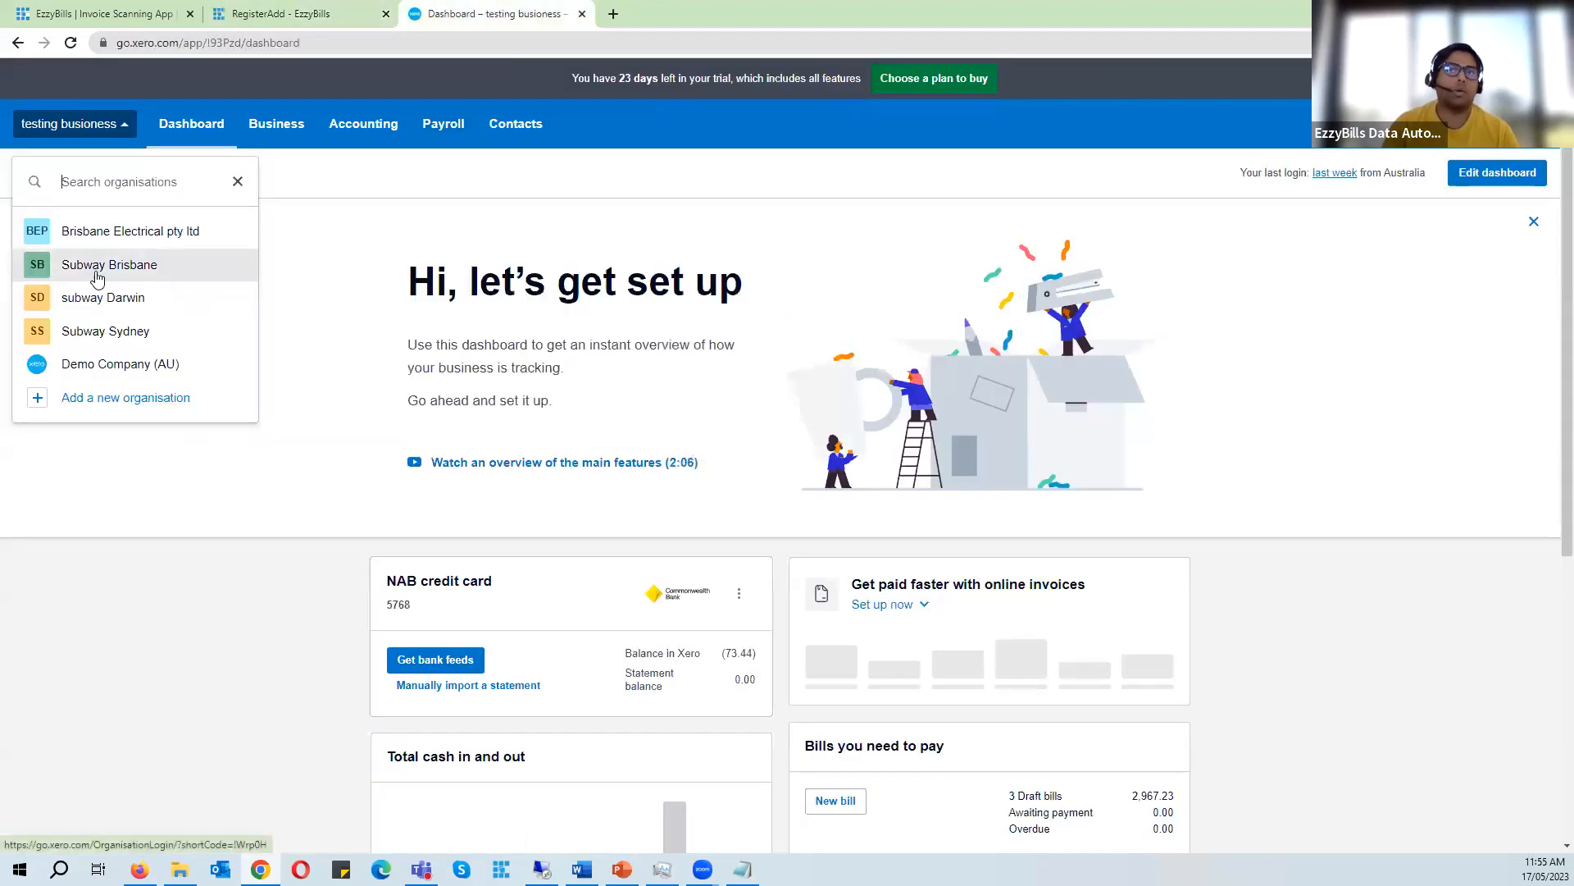
click(344, 13)
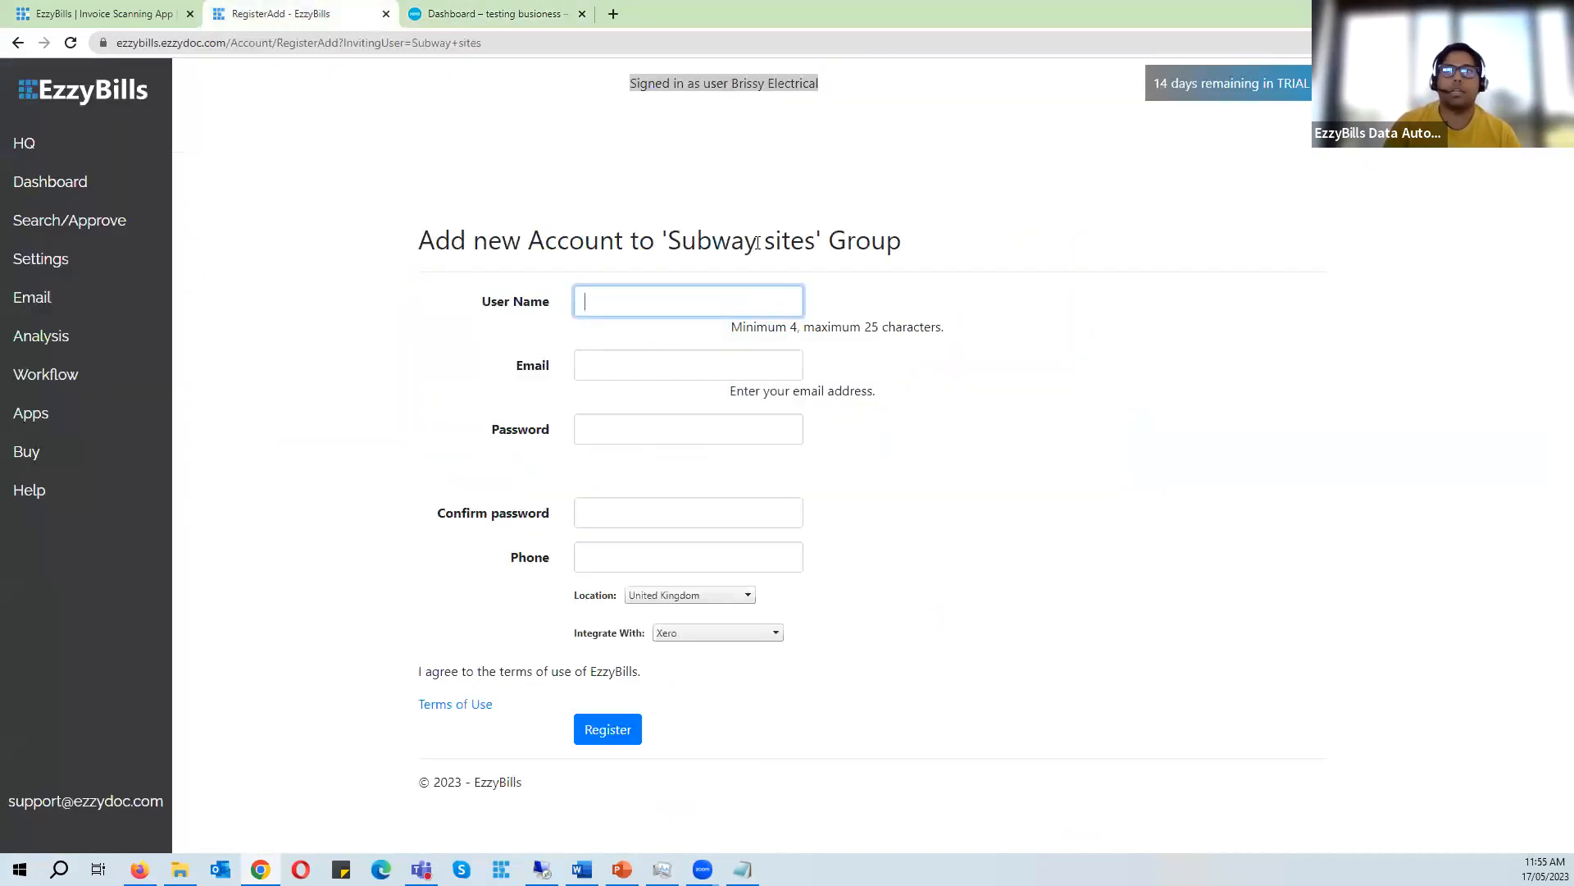
click(633, 299)
text(sub)
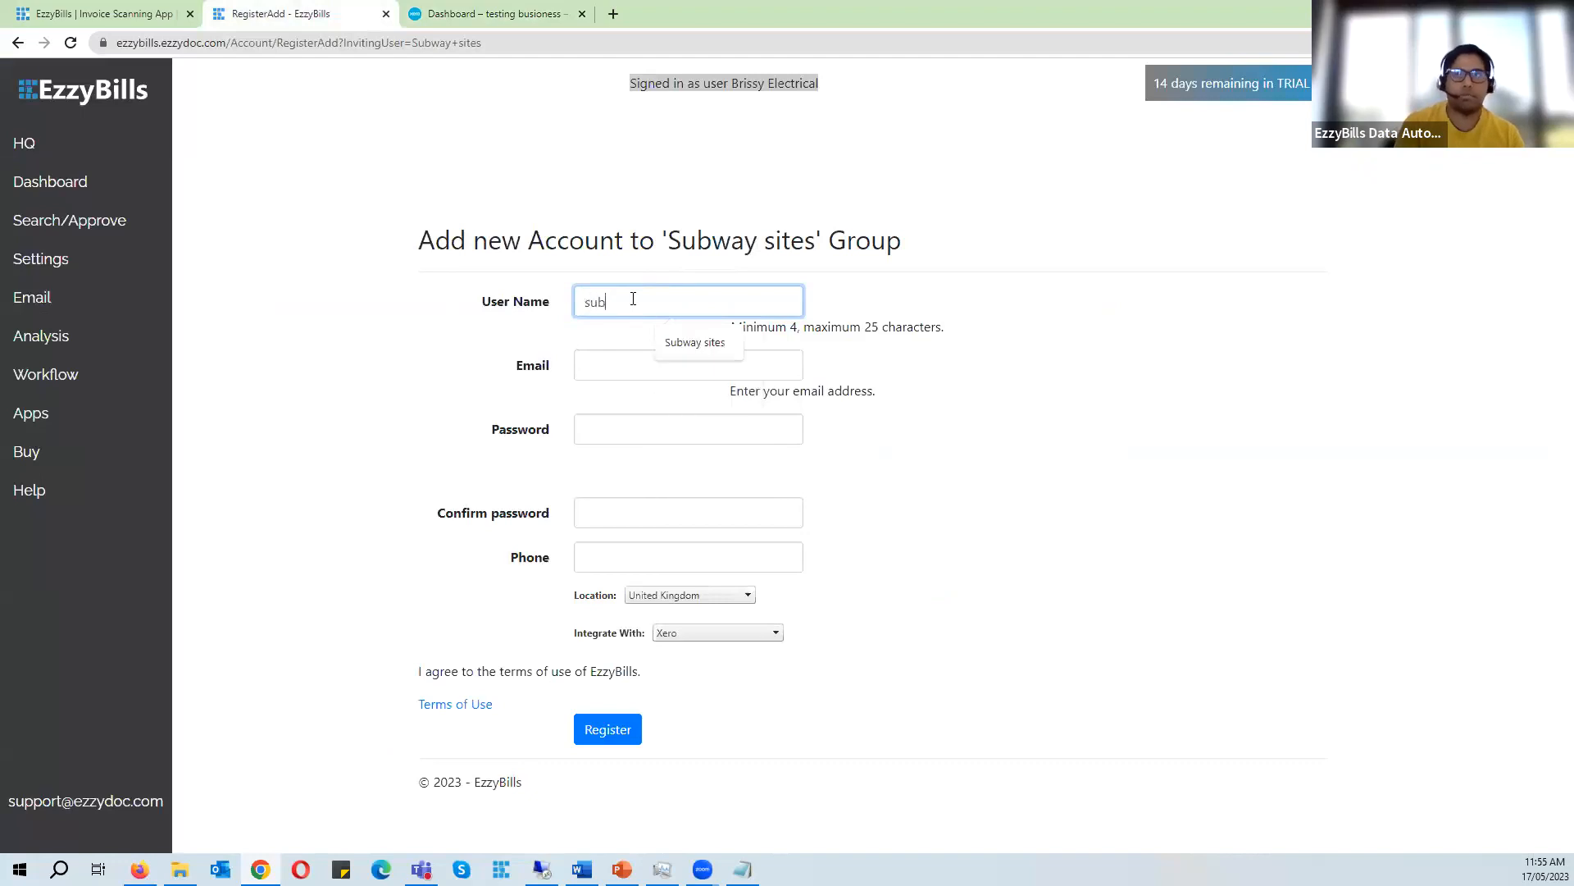
text(way sydney)
key(Tab)
- Fill in the contact's e-mail and the account password for the new account
click(653, 364)
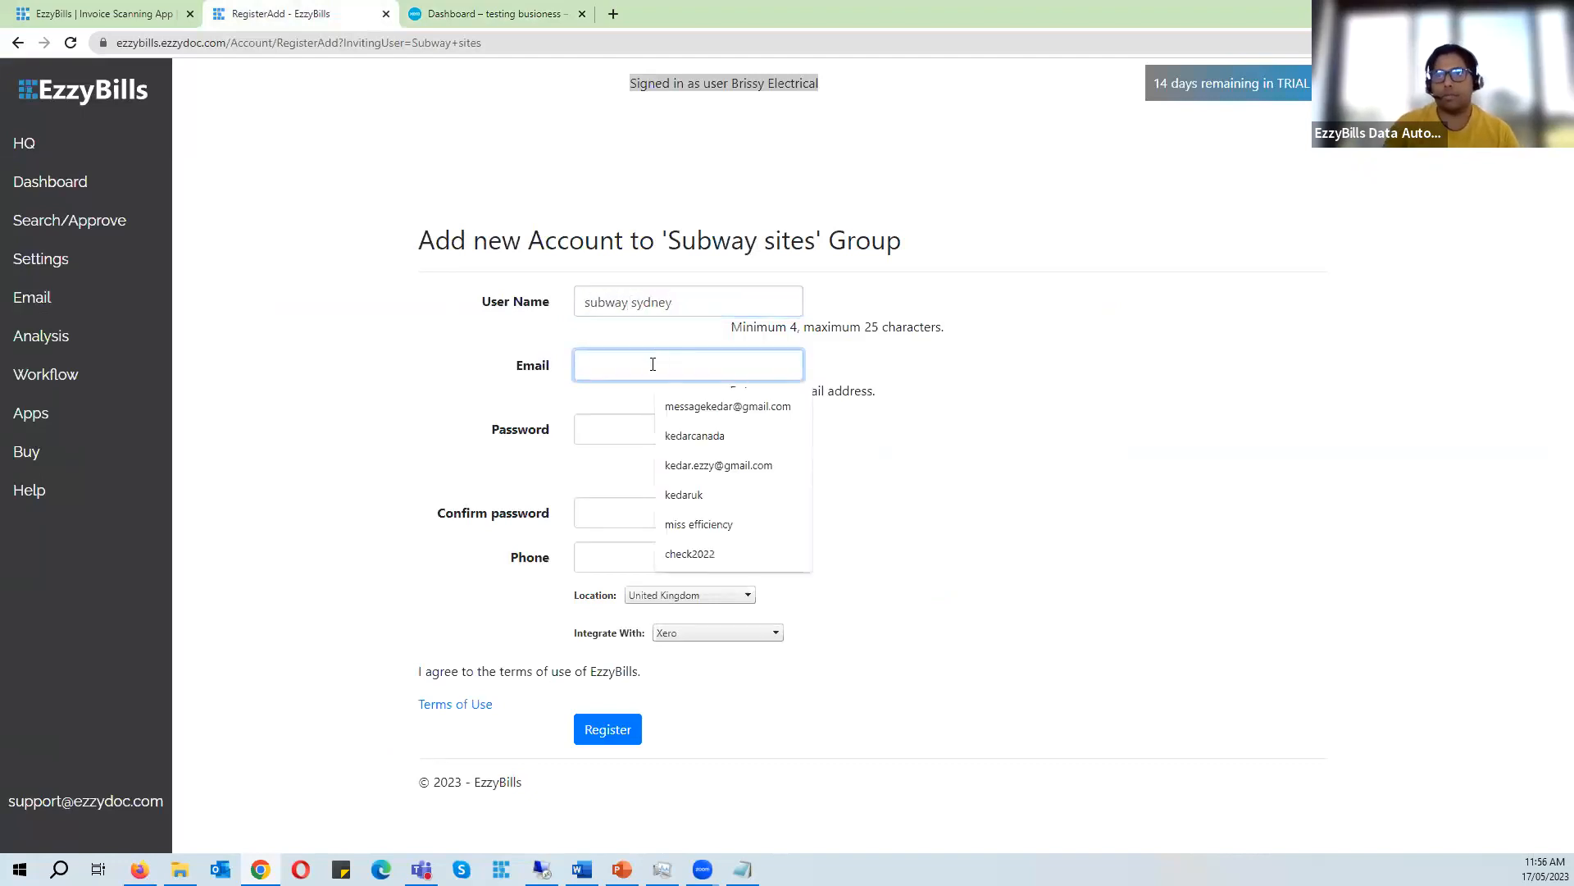
click(758, 468)
click(641, 439)
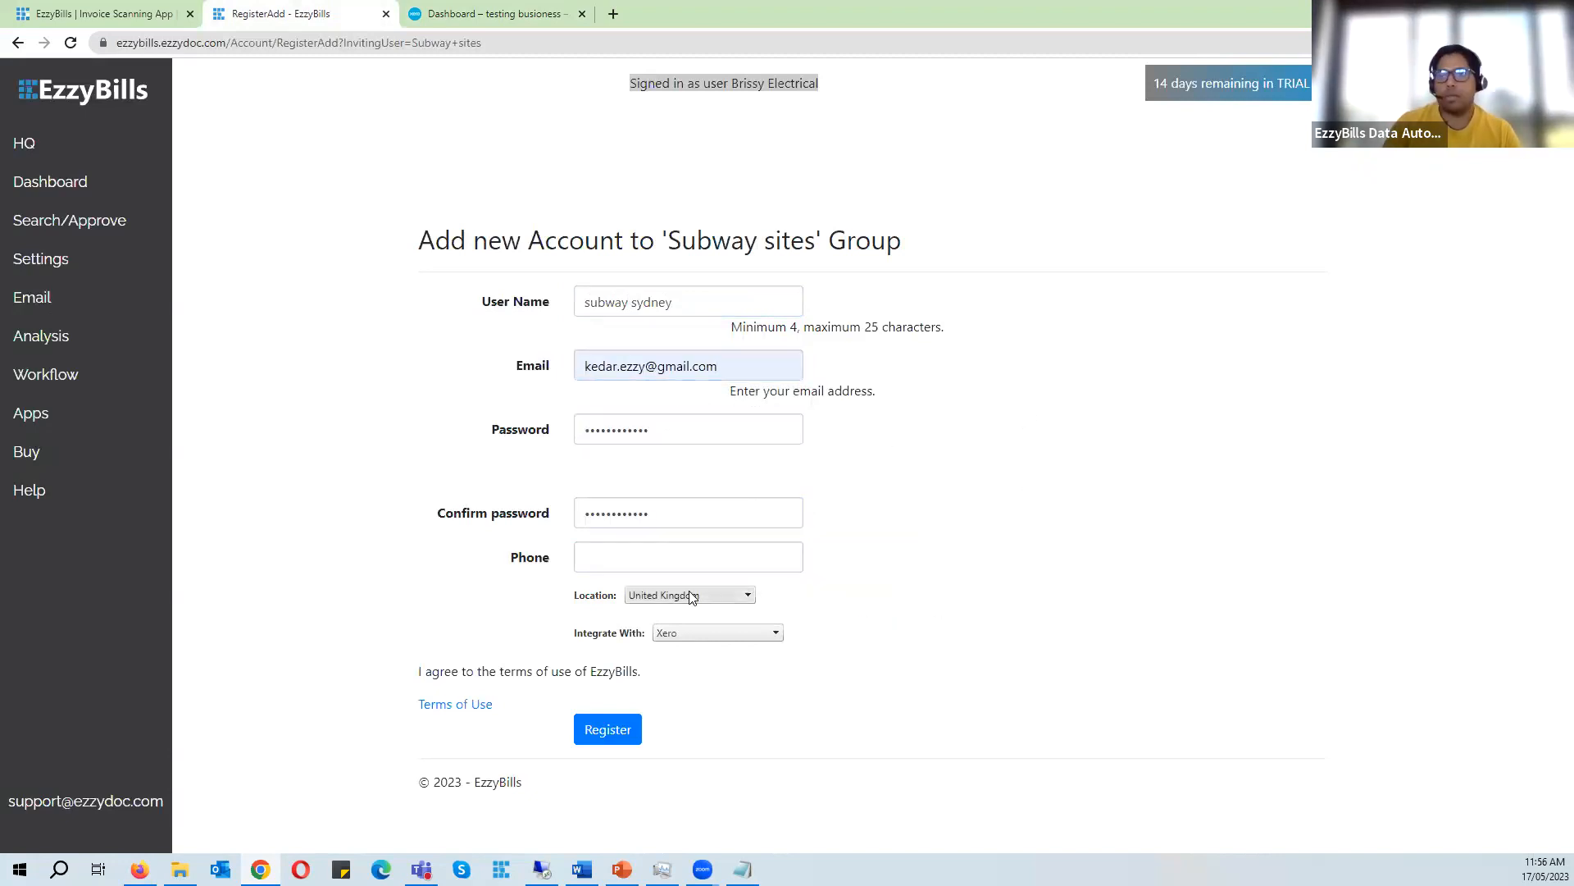
- Set the account's location to Australia and register the subway sydney account
click(693, 597)
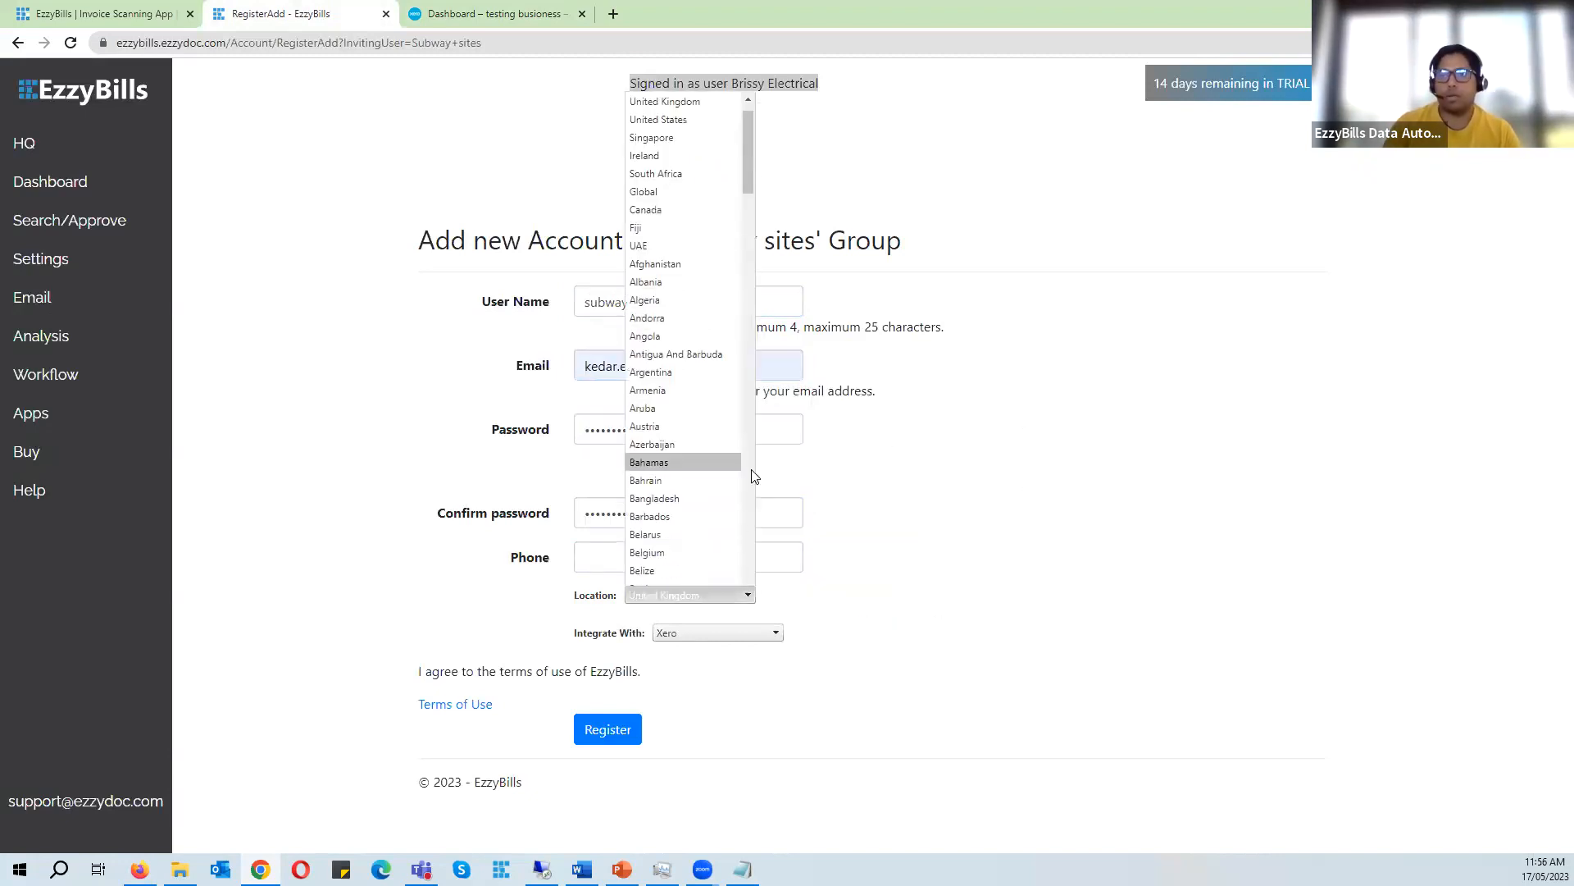
click(669, 69)
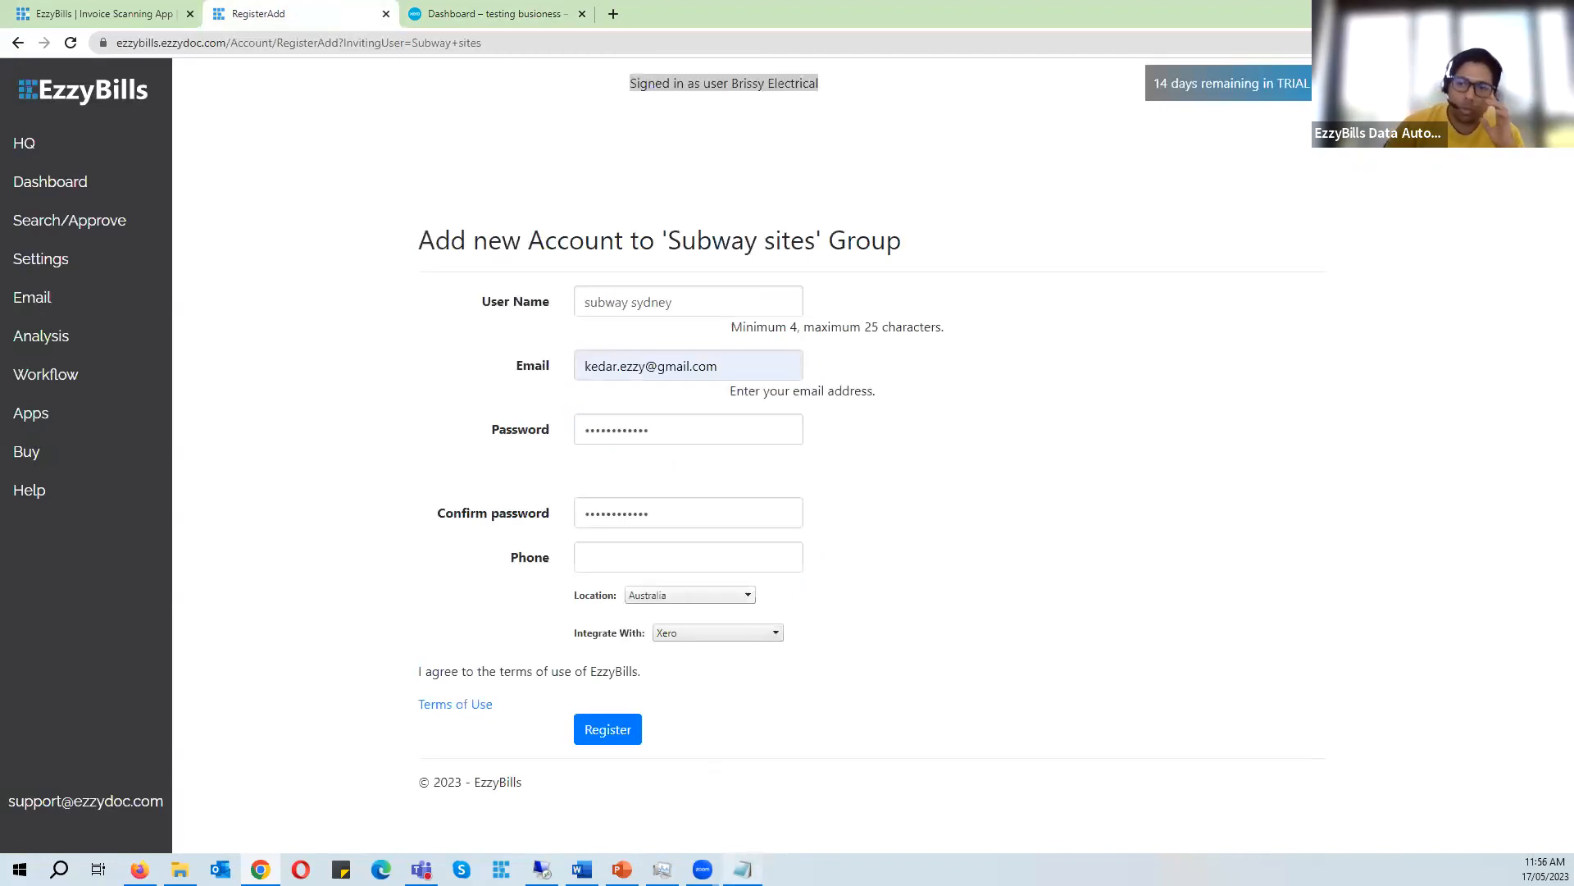
mouse_move(743, 869)
click(750, 811)
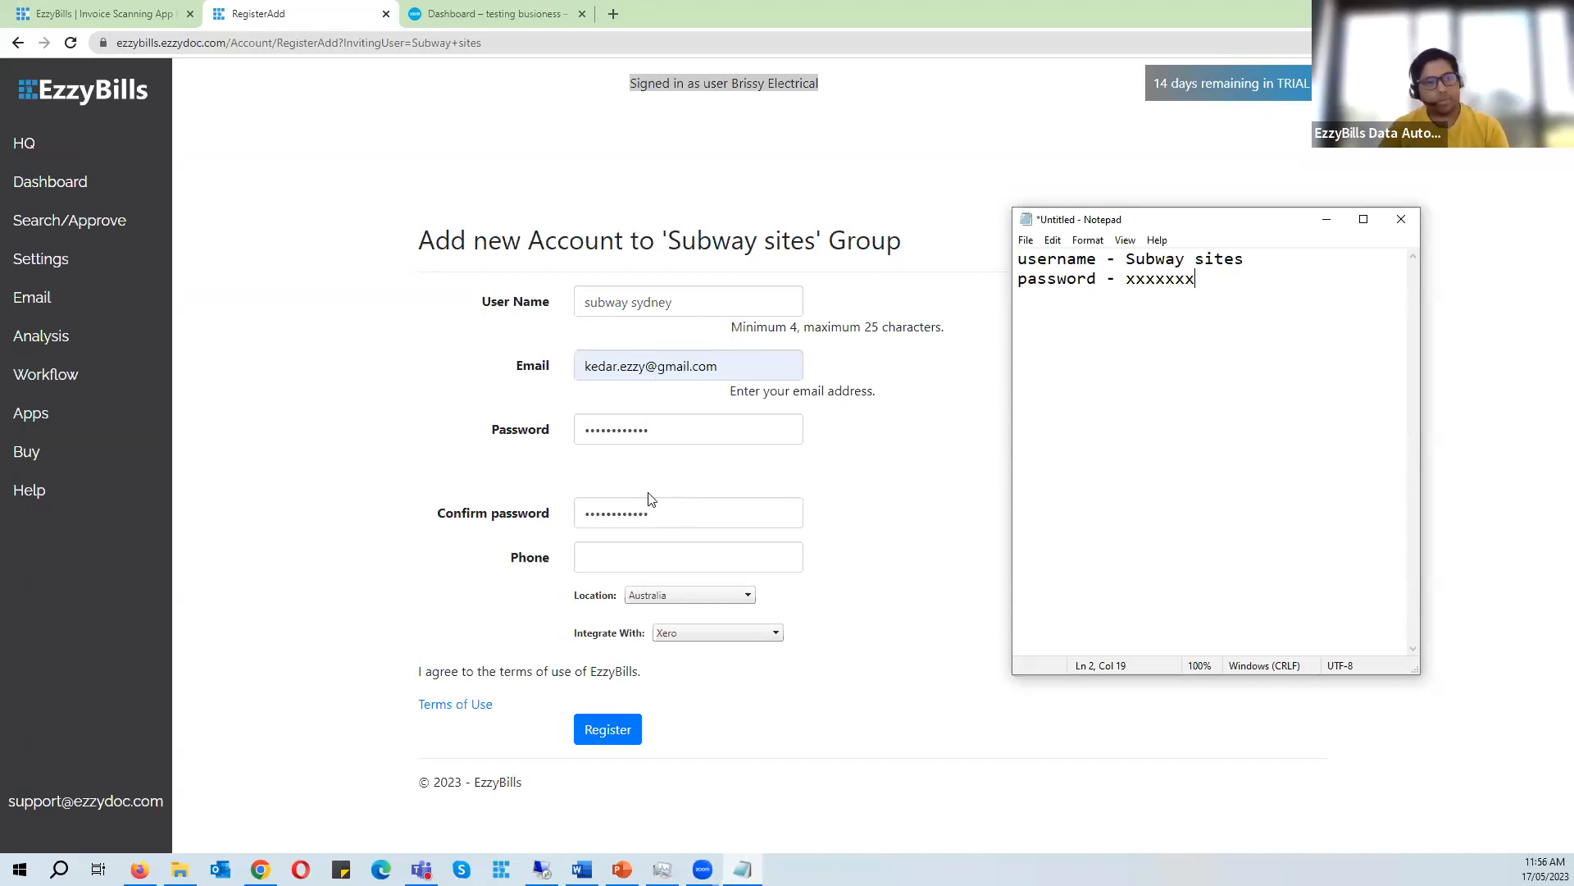
click(623, 738)
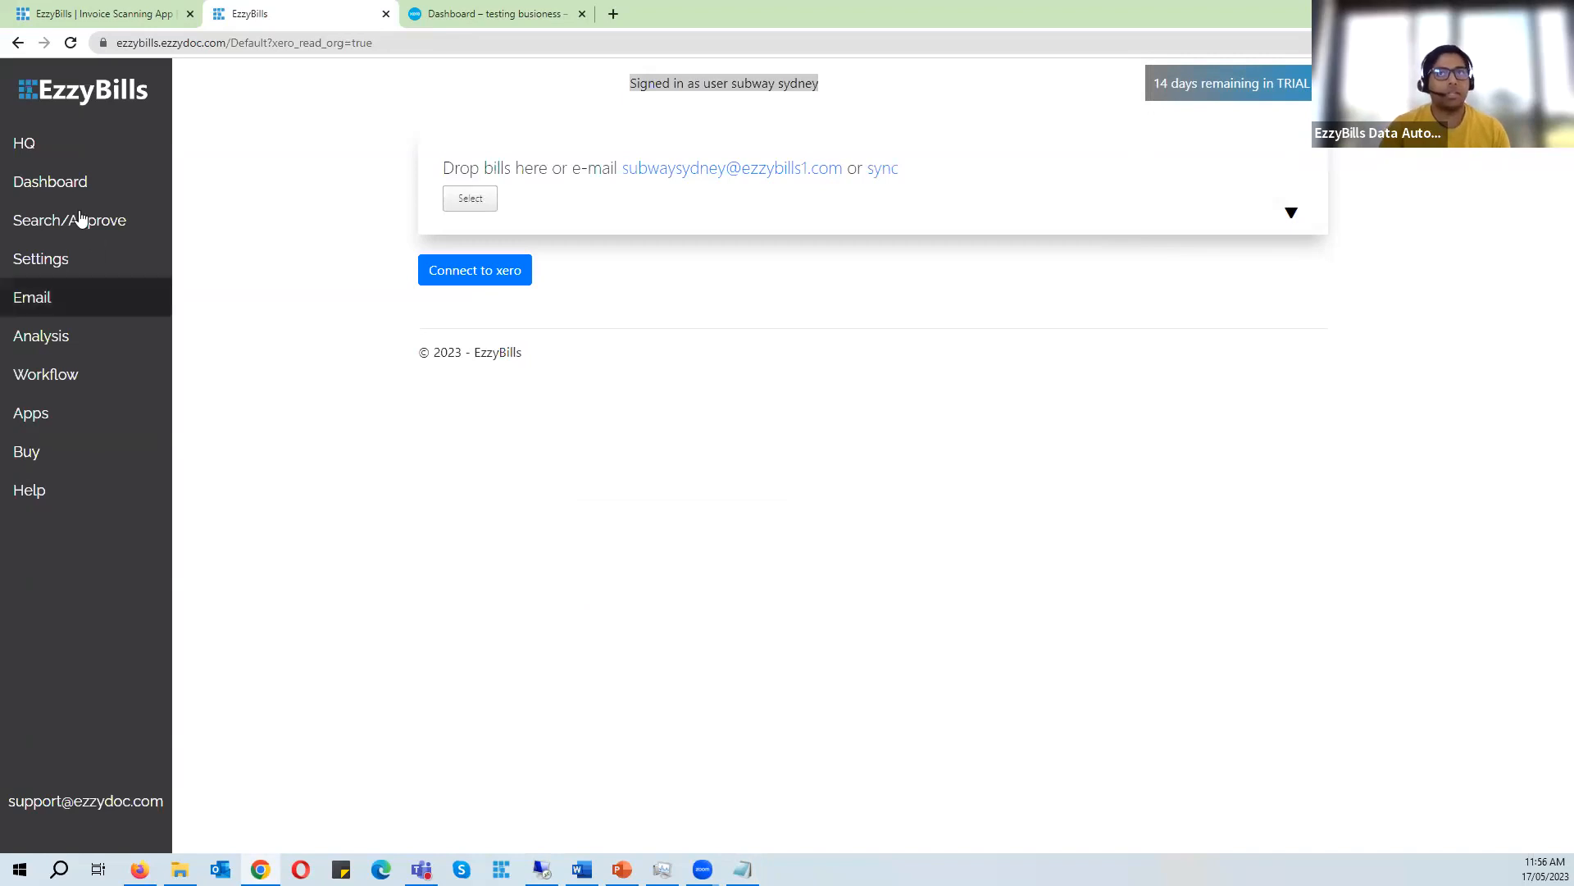
- Return to the HQ dashboard, open the Subway sites group, and switch to the Xero organisations list
click(74, 143)
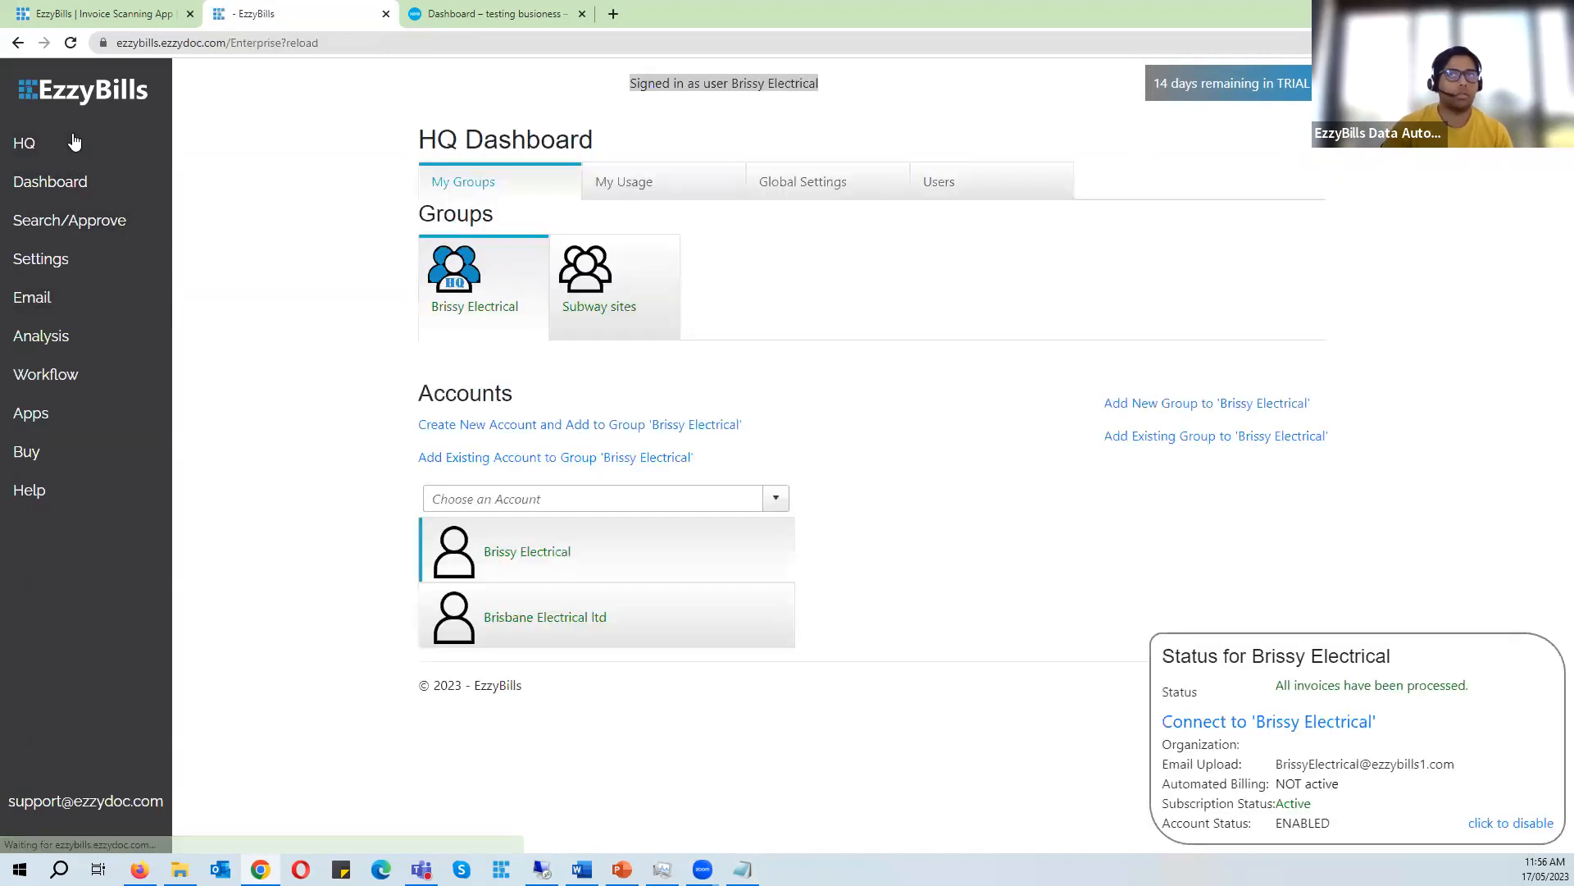
click(631, 280)
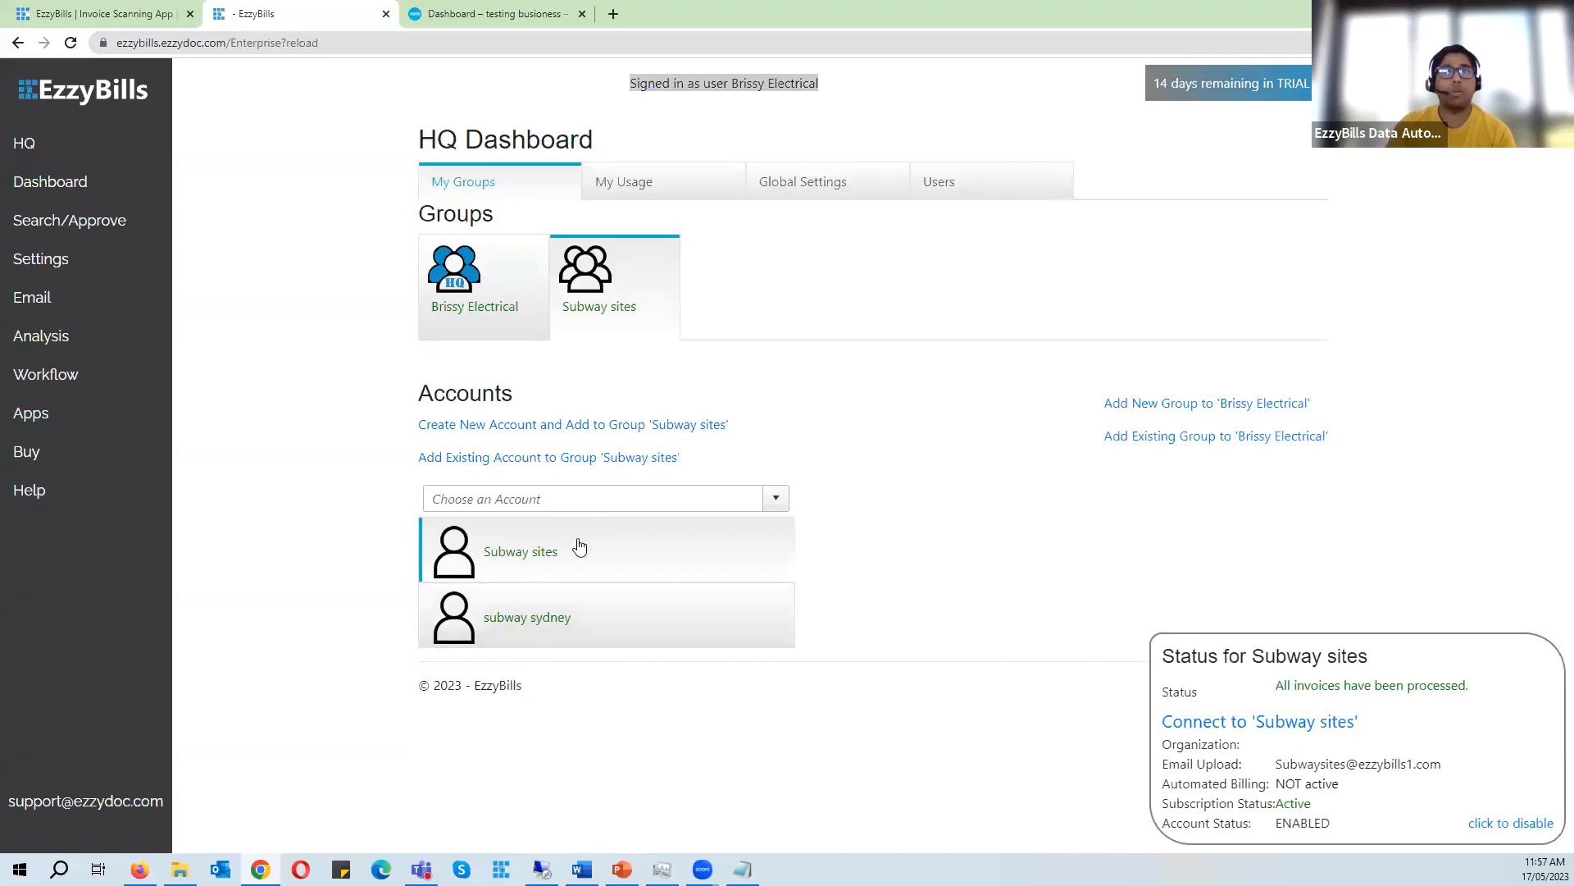
click(487, 18)
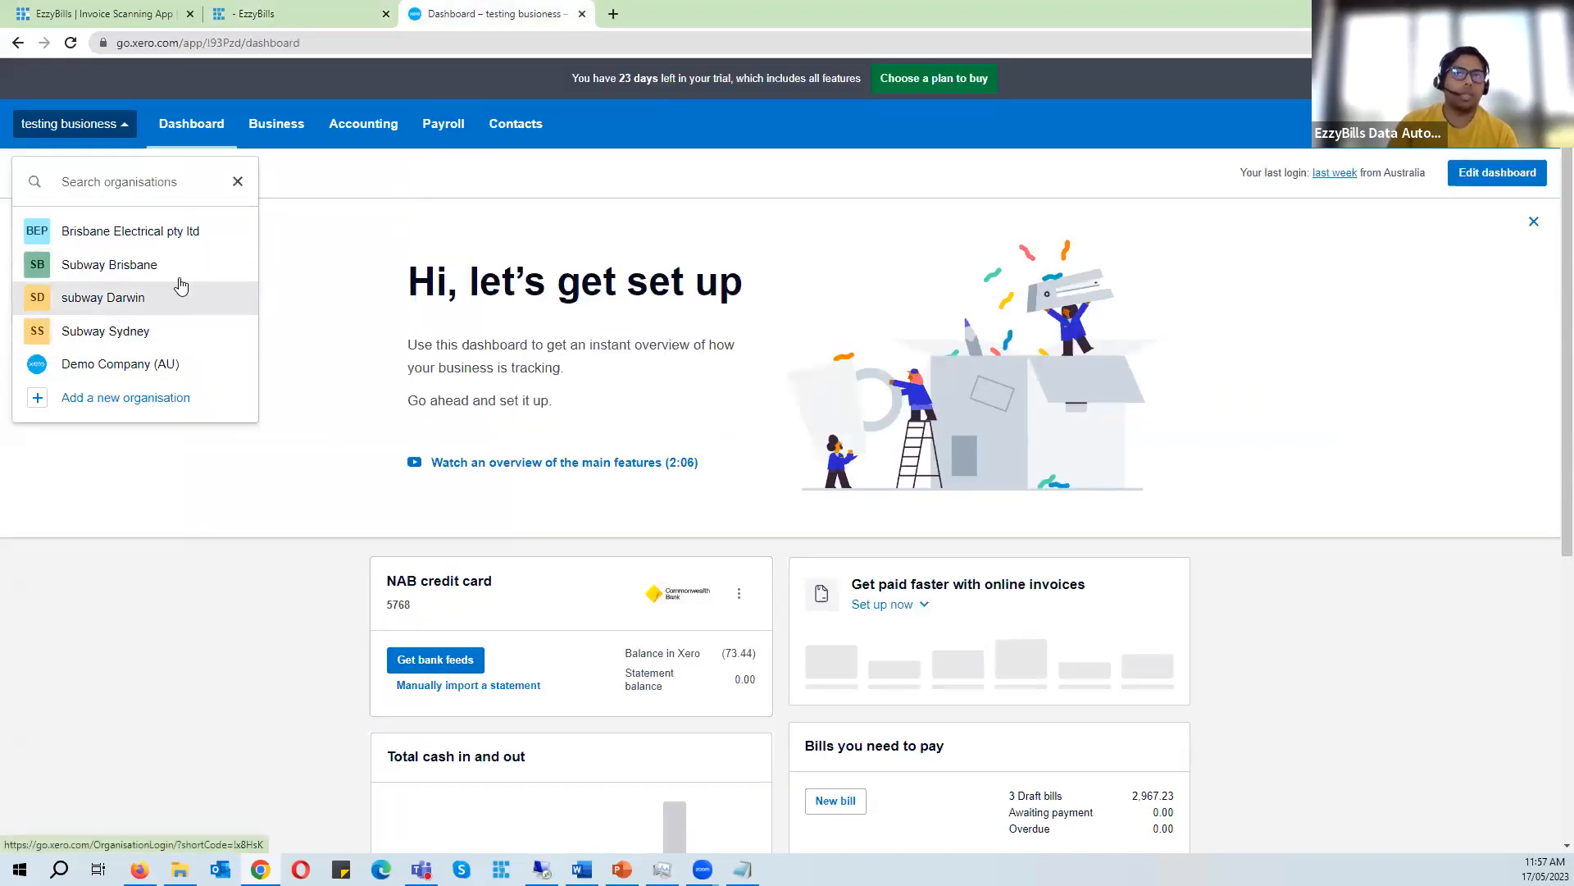
- Open the form to create a new account in the Subway sites group and enter subway brisbane as its user name
click(302, 9)
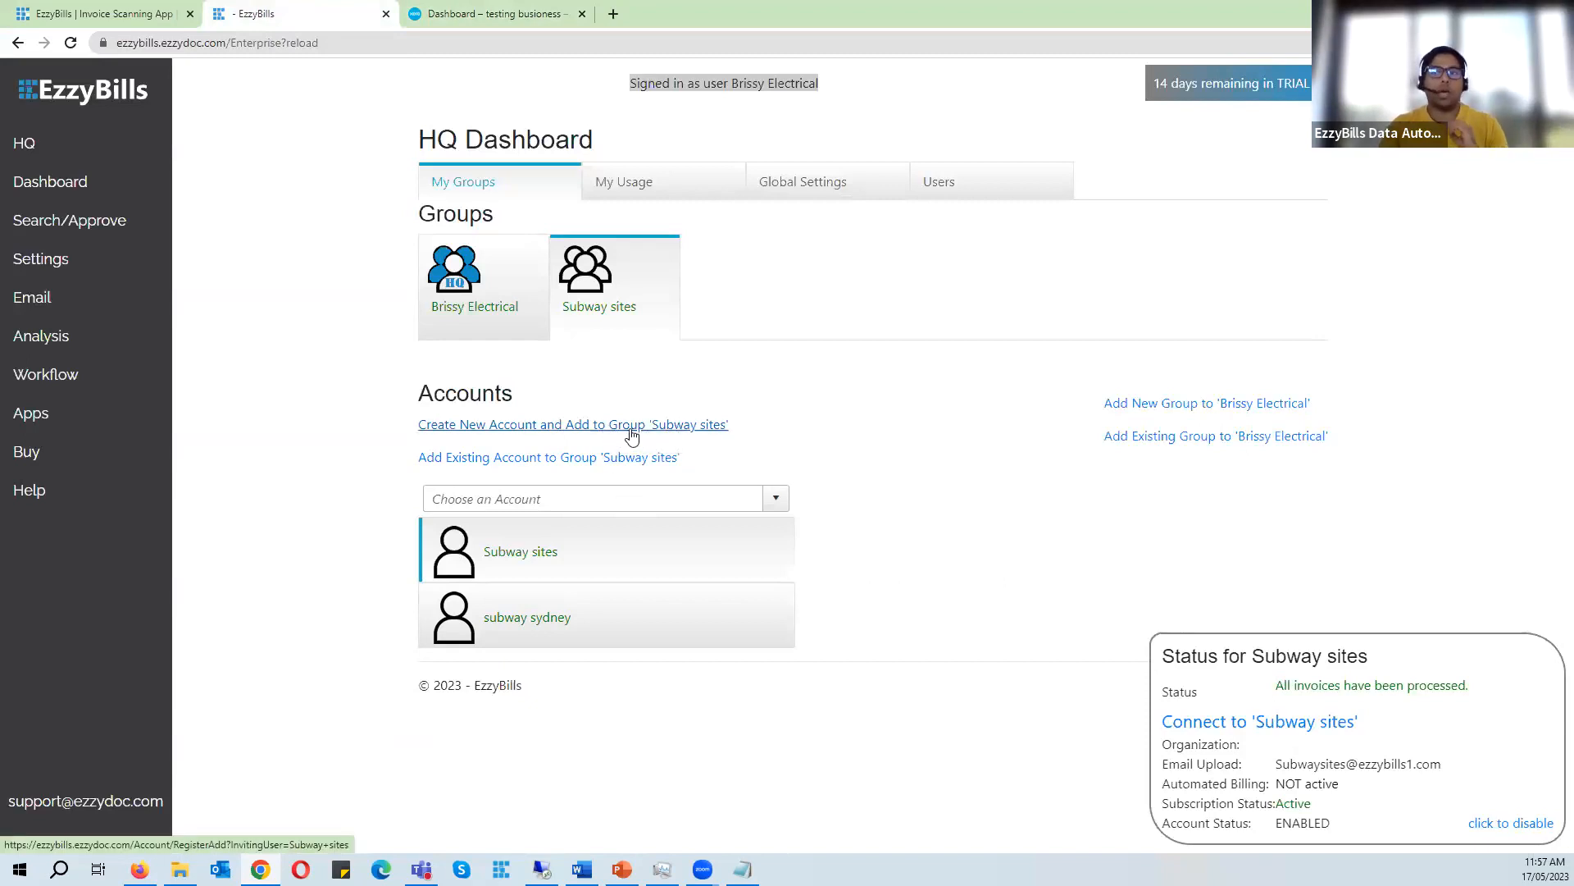
click(669, 428)
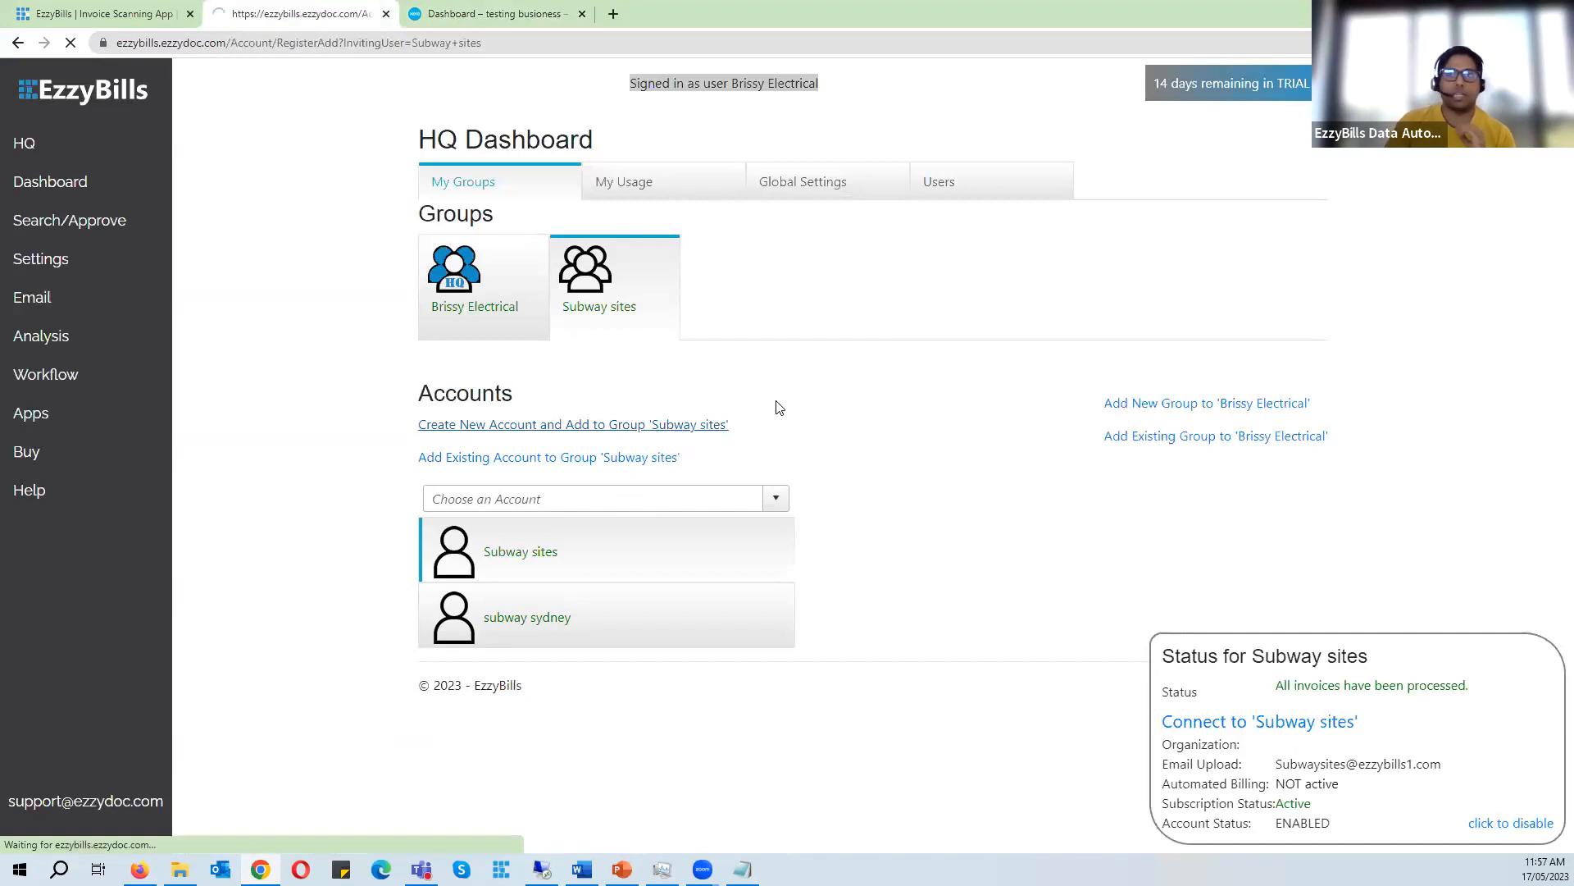
click(652, 299)
text(sub)
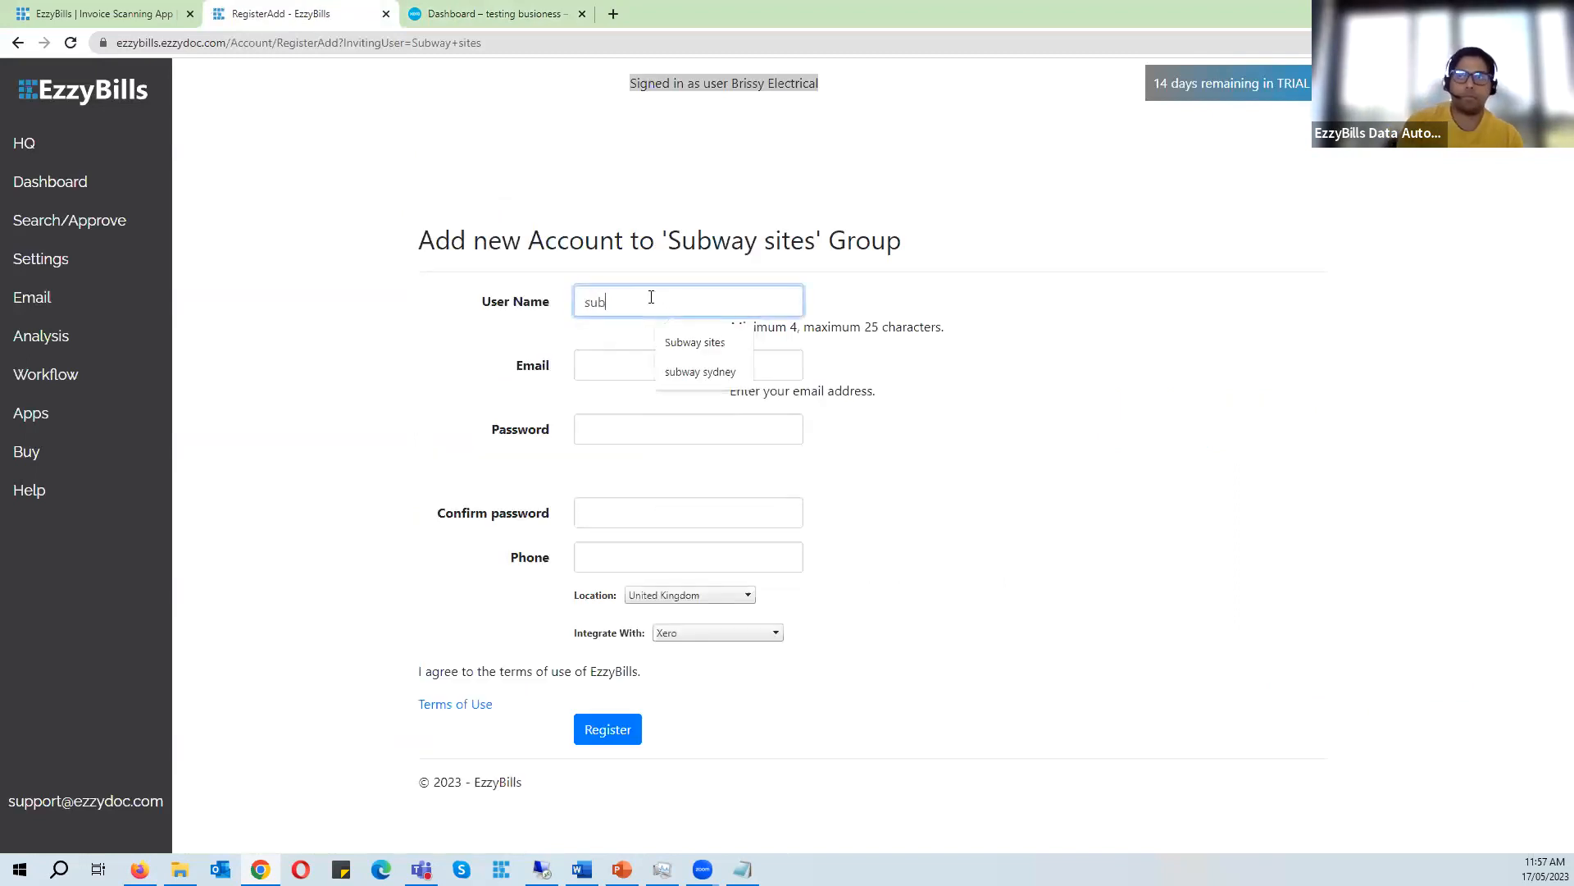
key(Down)
key(Down)
key(Tab)
double_click(651, 300)
text(brisbane)
key(Tab)
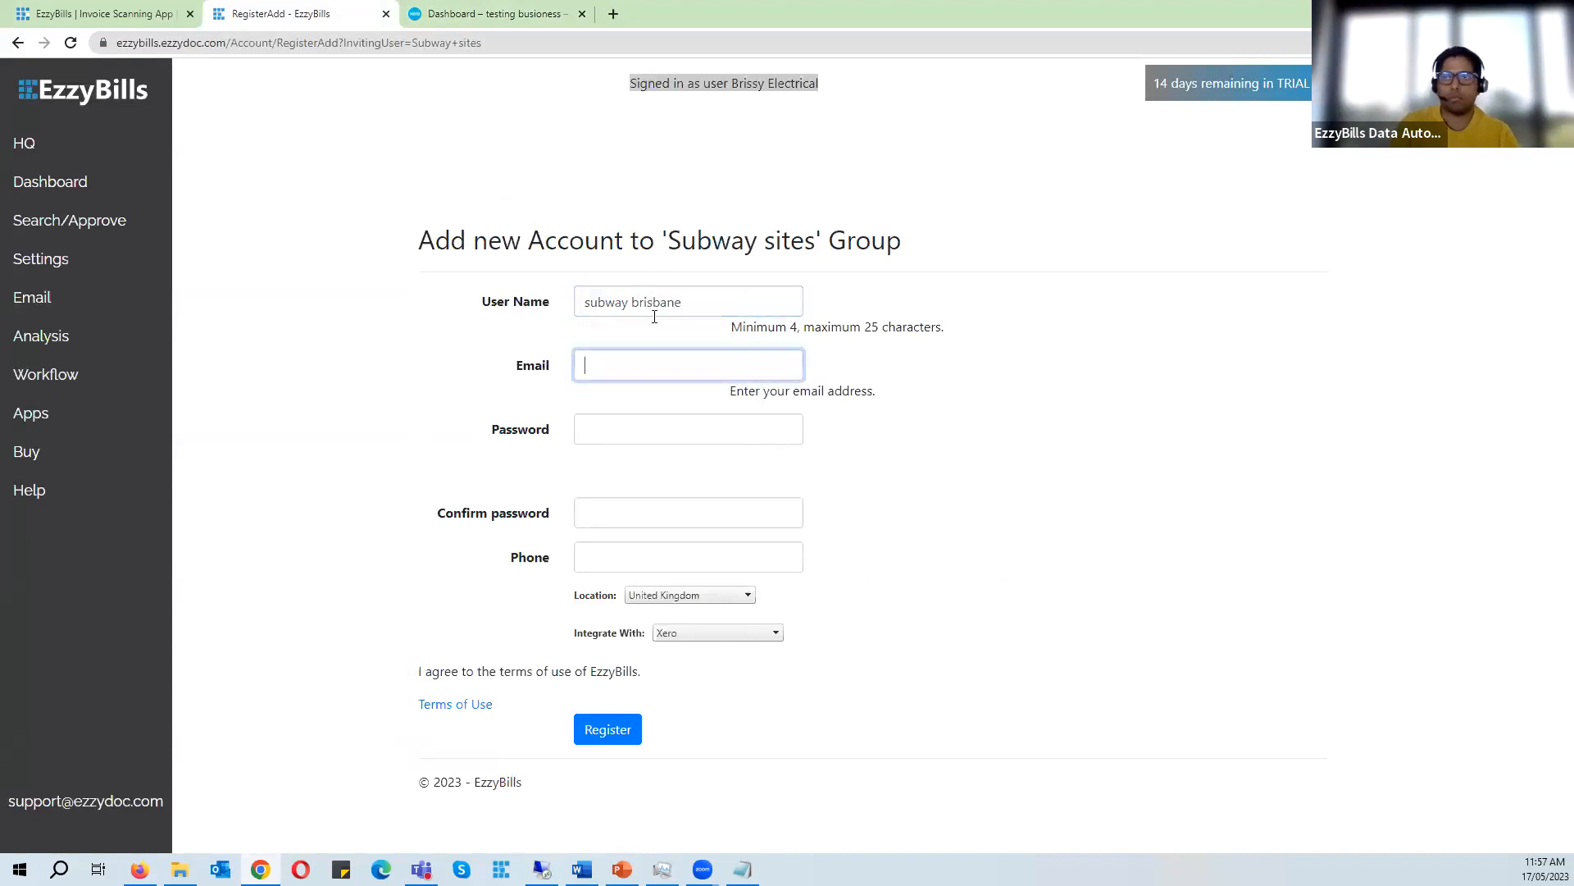
- Fill in the contact's e-mail, the account password and its confirmation for the new account
click(662, 369)
click(735, 443)
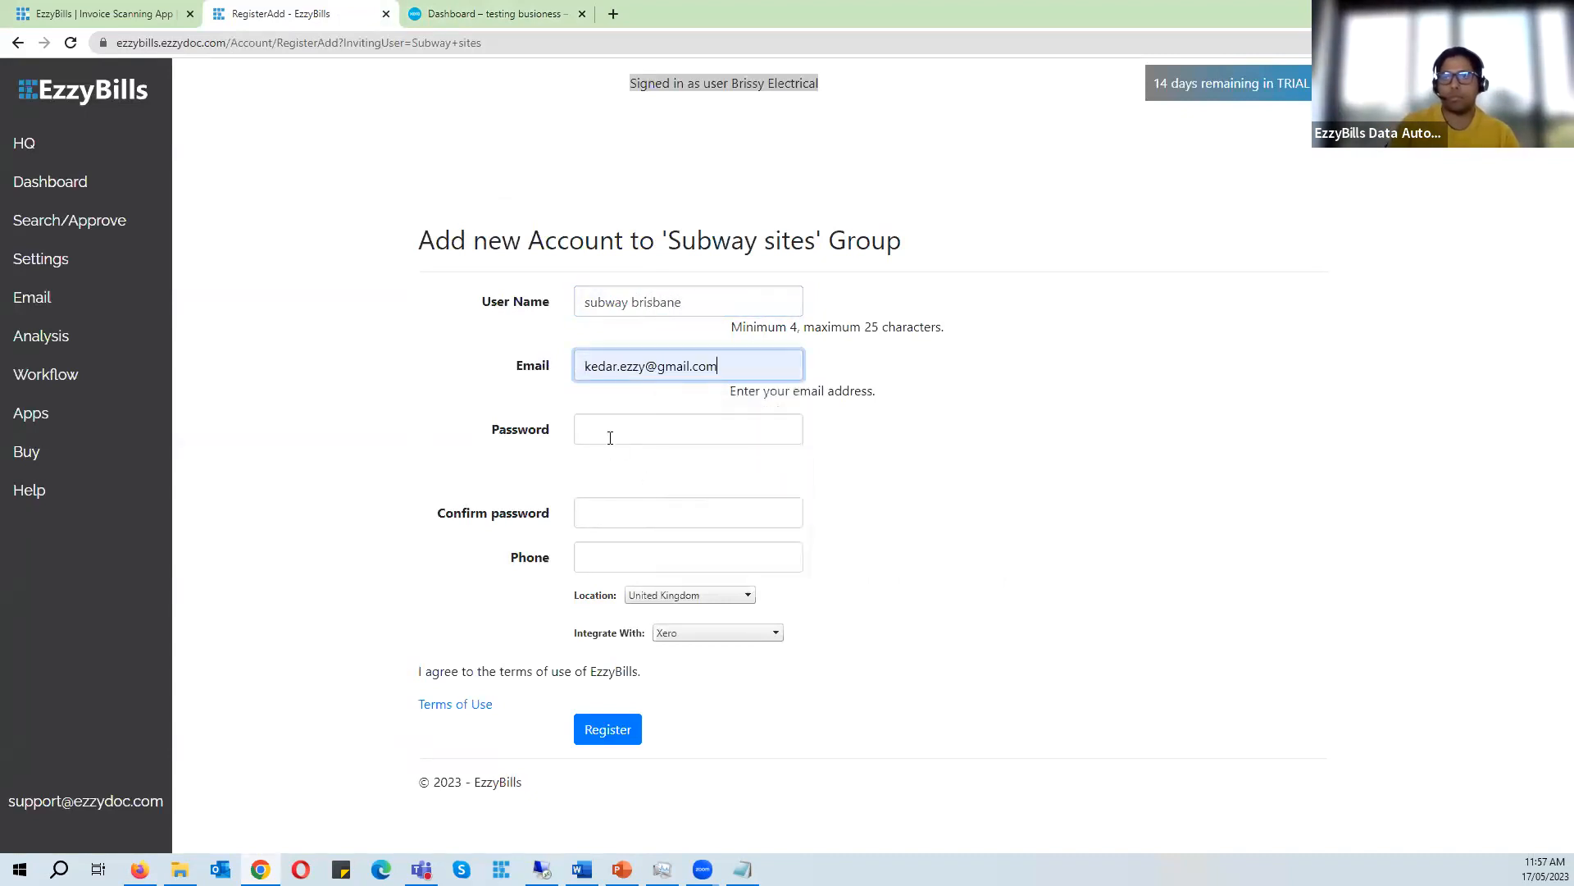
click(610, 437)
text(•••••••)
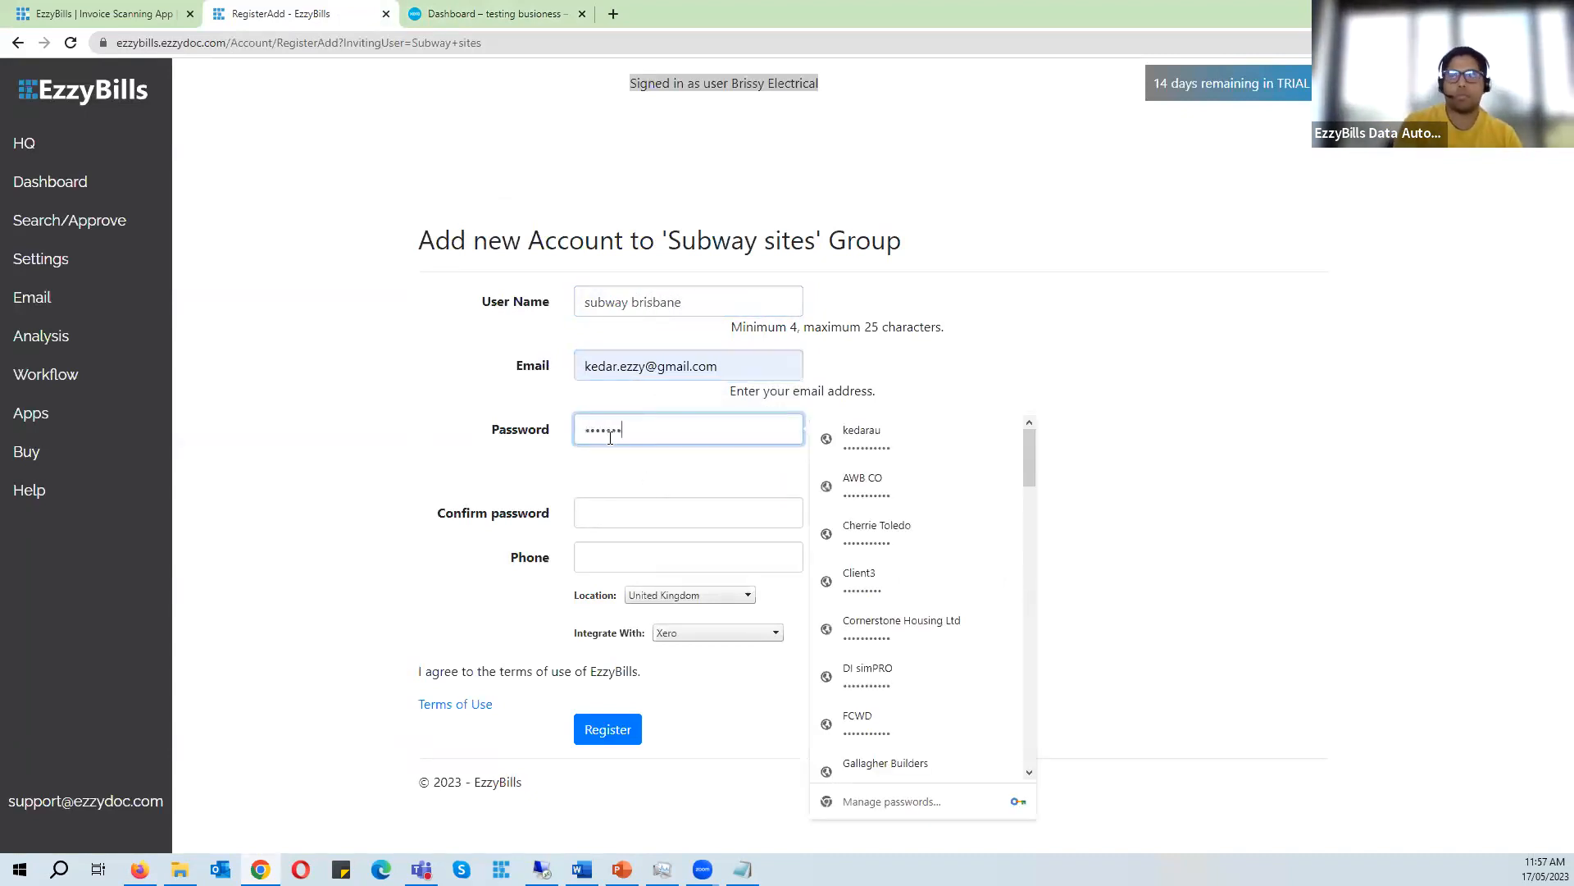
key(Tab)
text(•••••)
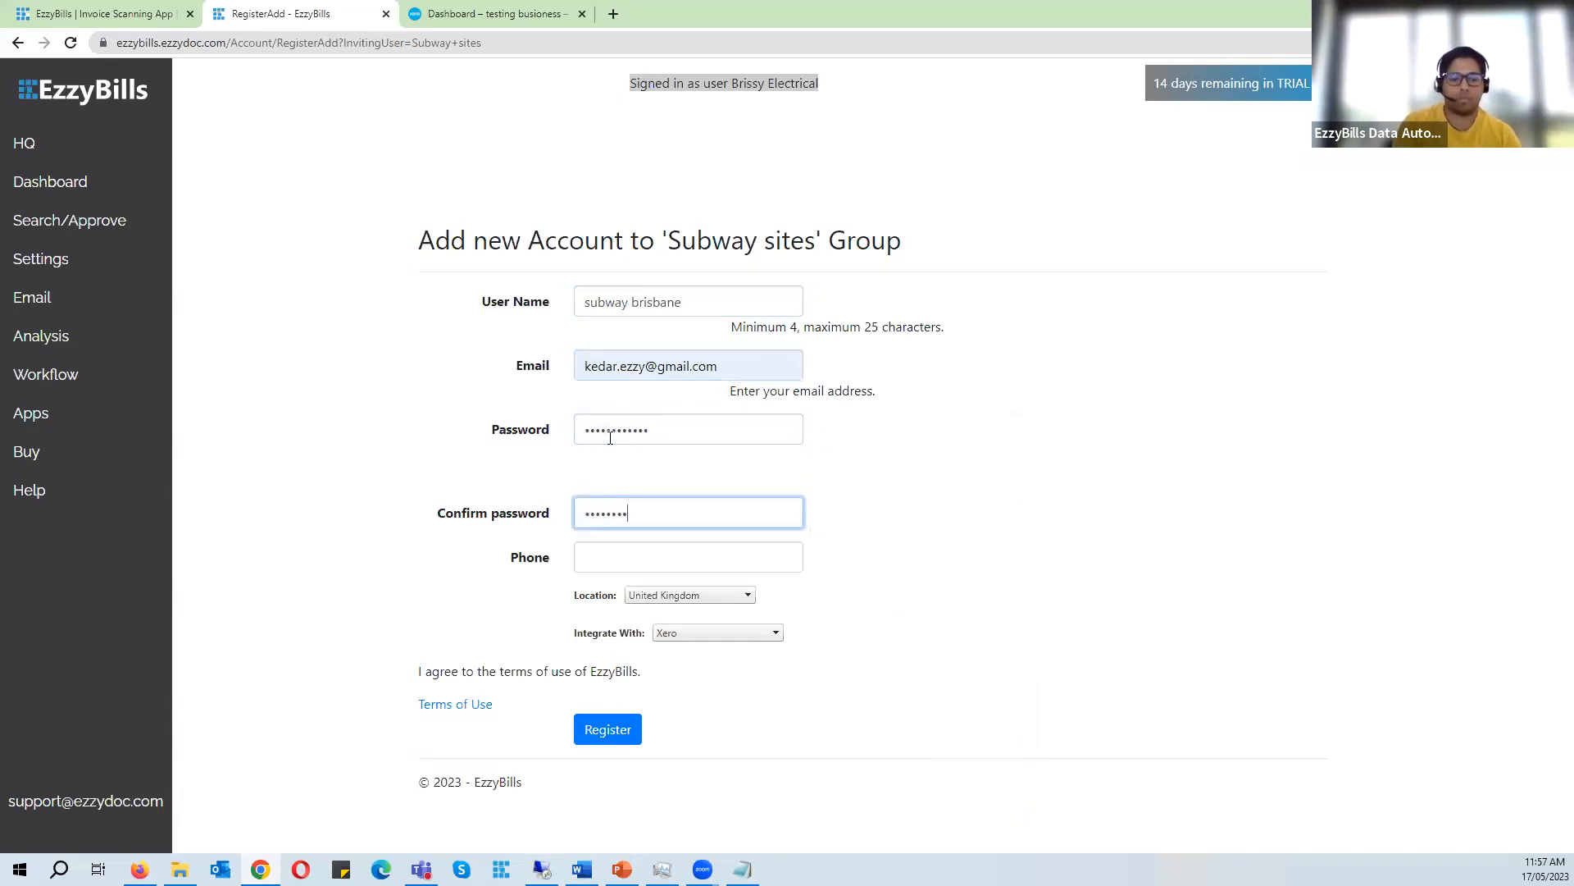
- Set the account's location to Australia and register the subway brisbane account
key(Tab)
click(713, 595)
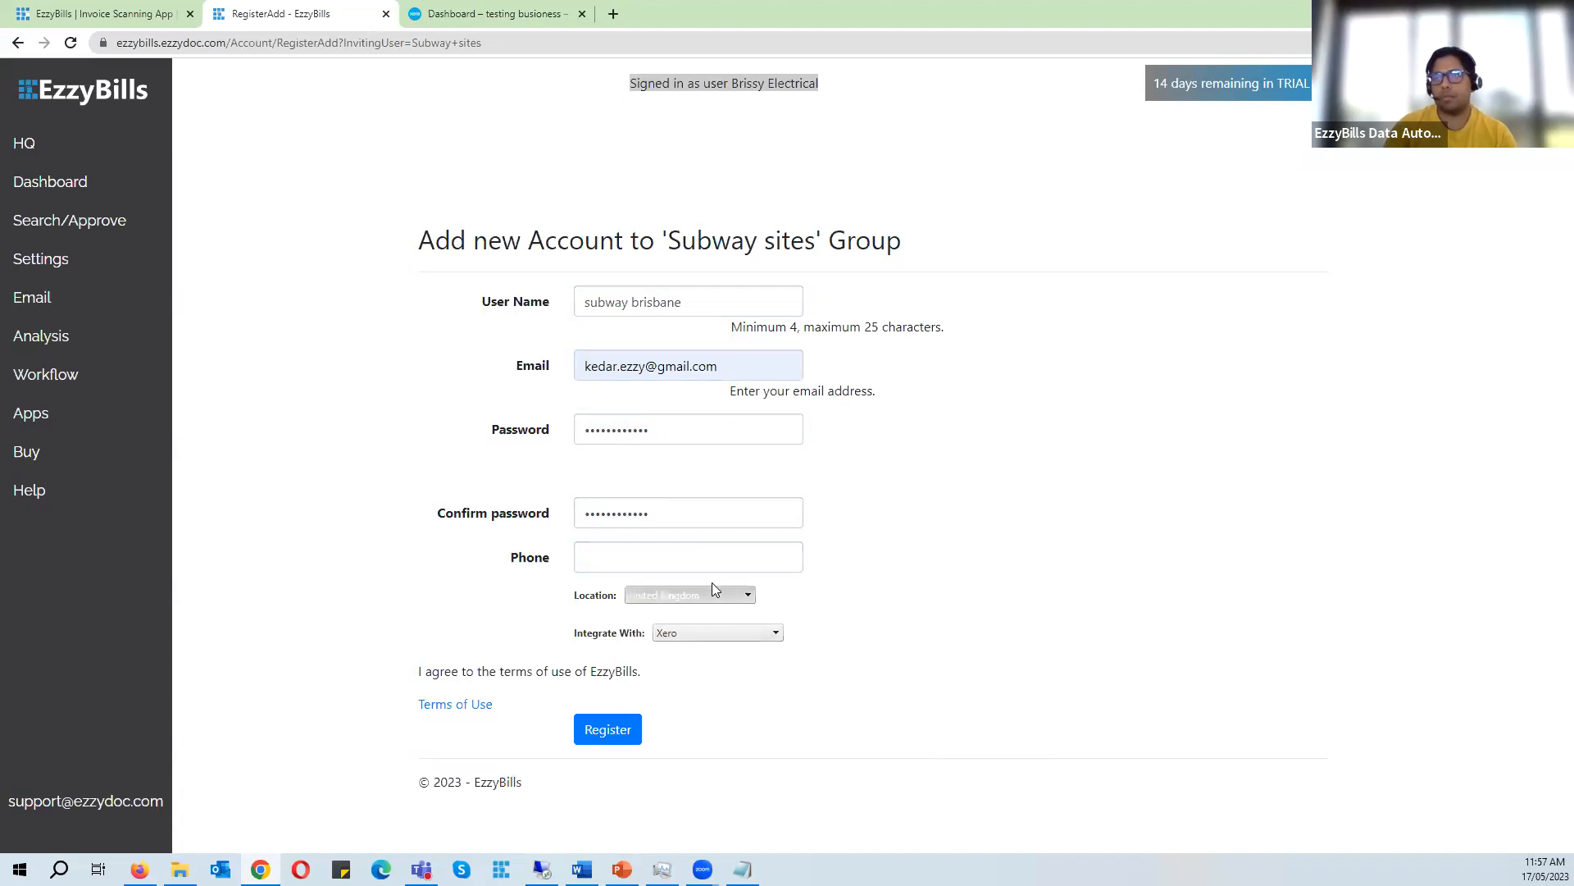
click(672, 68)
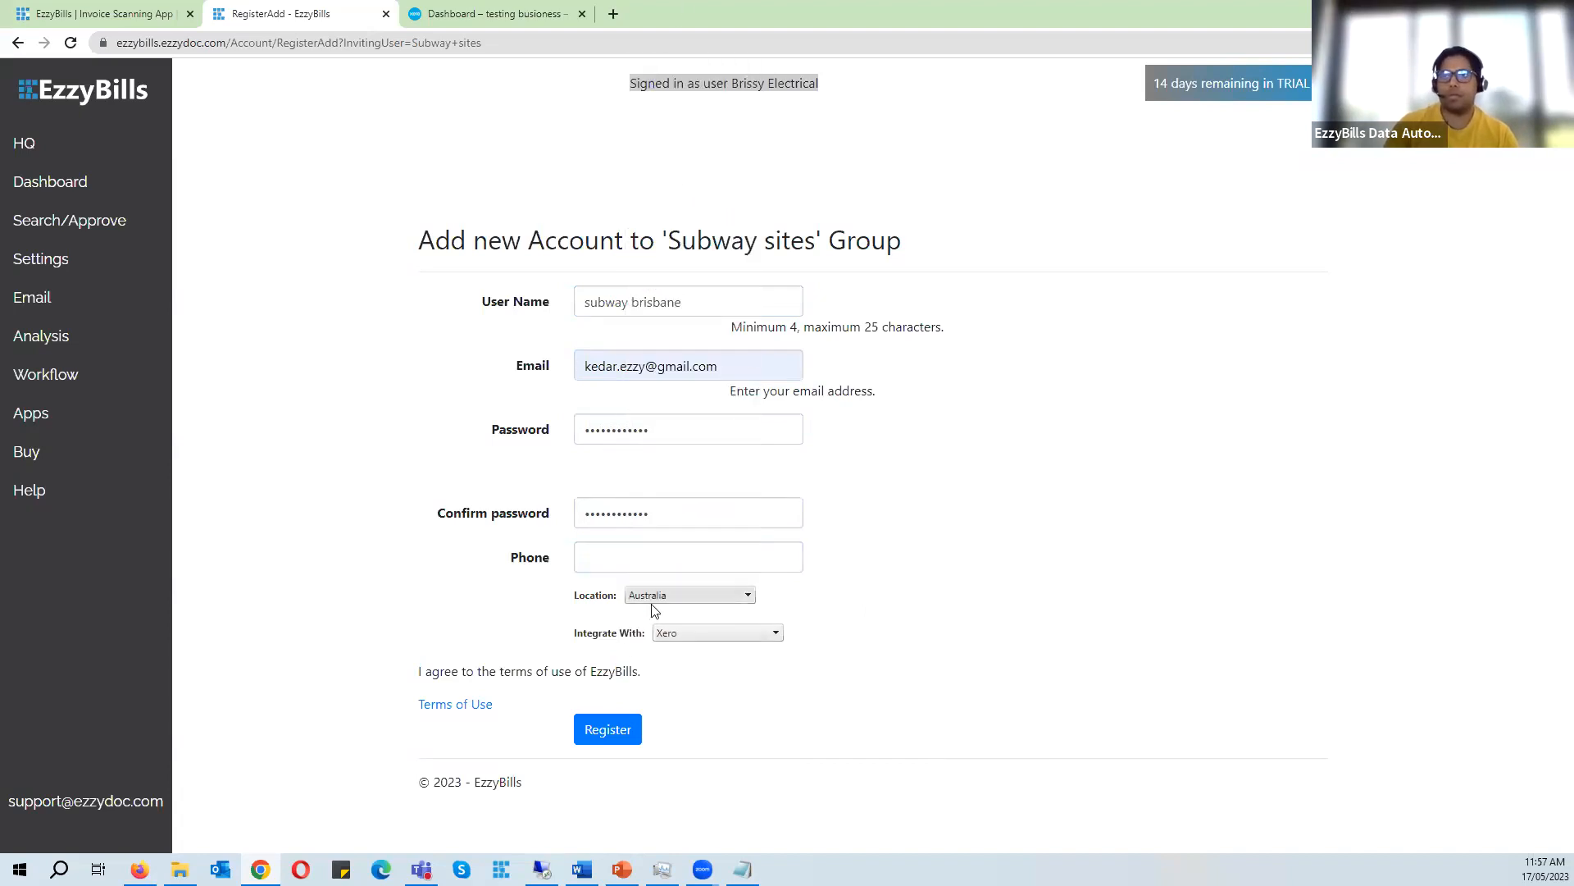
click(611, 732)
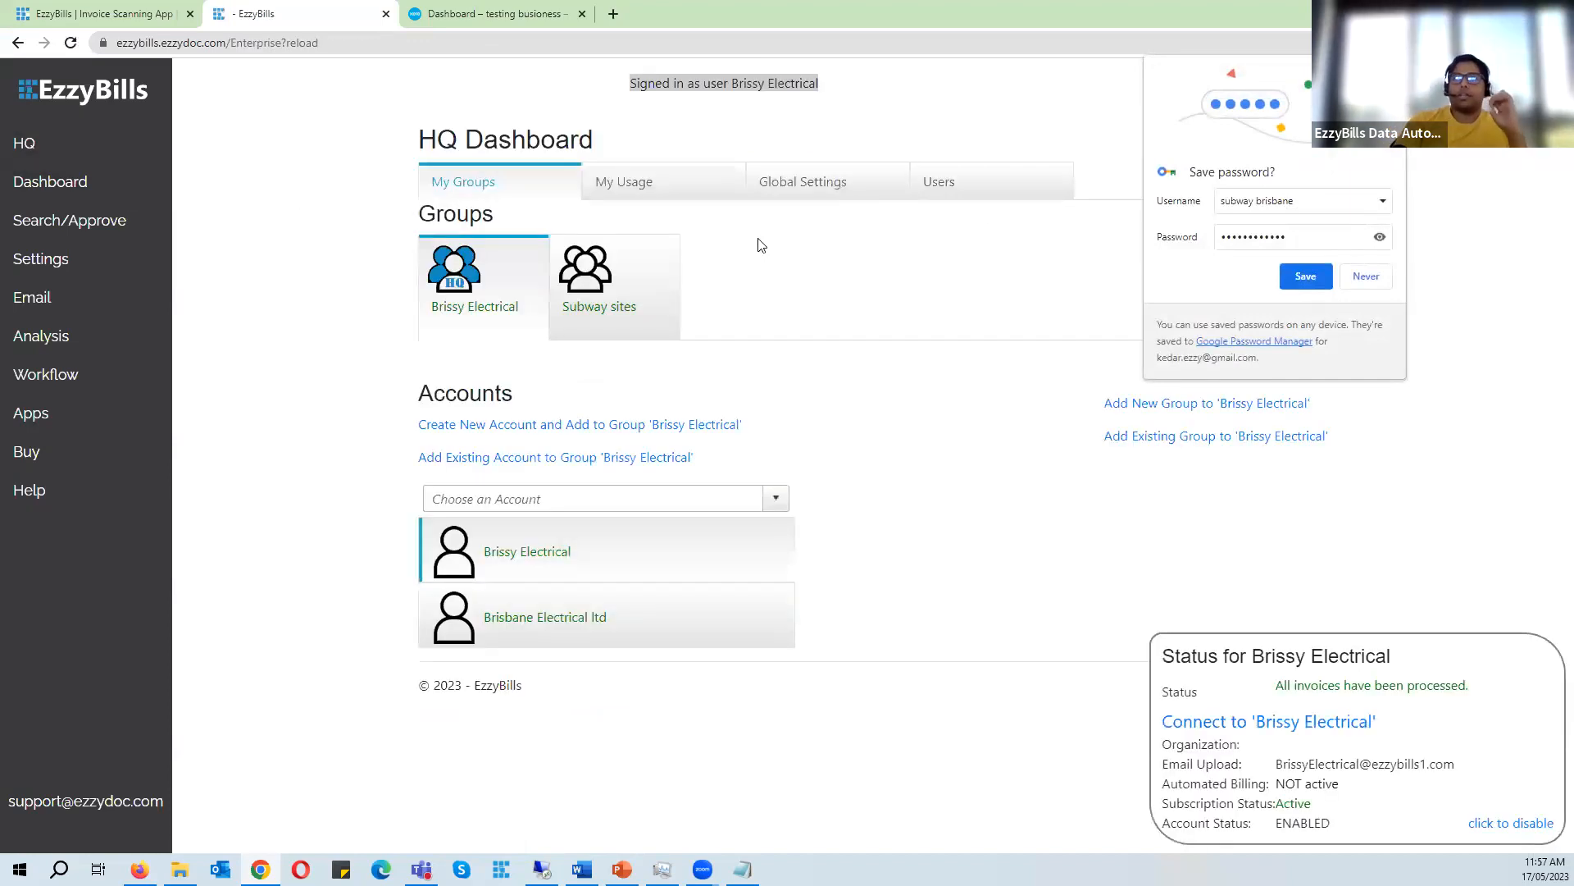
- Switch into the subway brisbane account and start connecting it to Xero
click(646, 287)
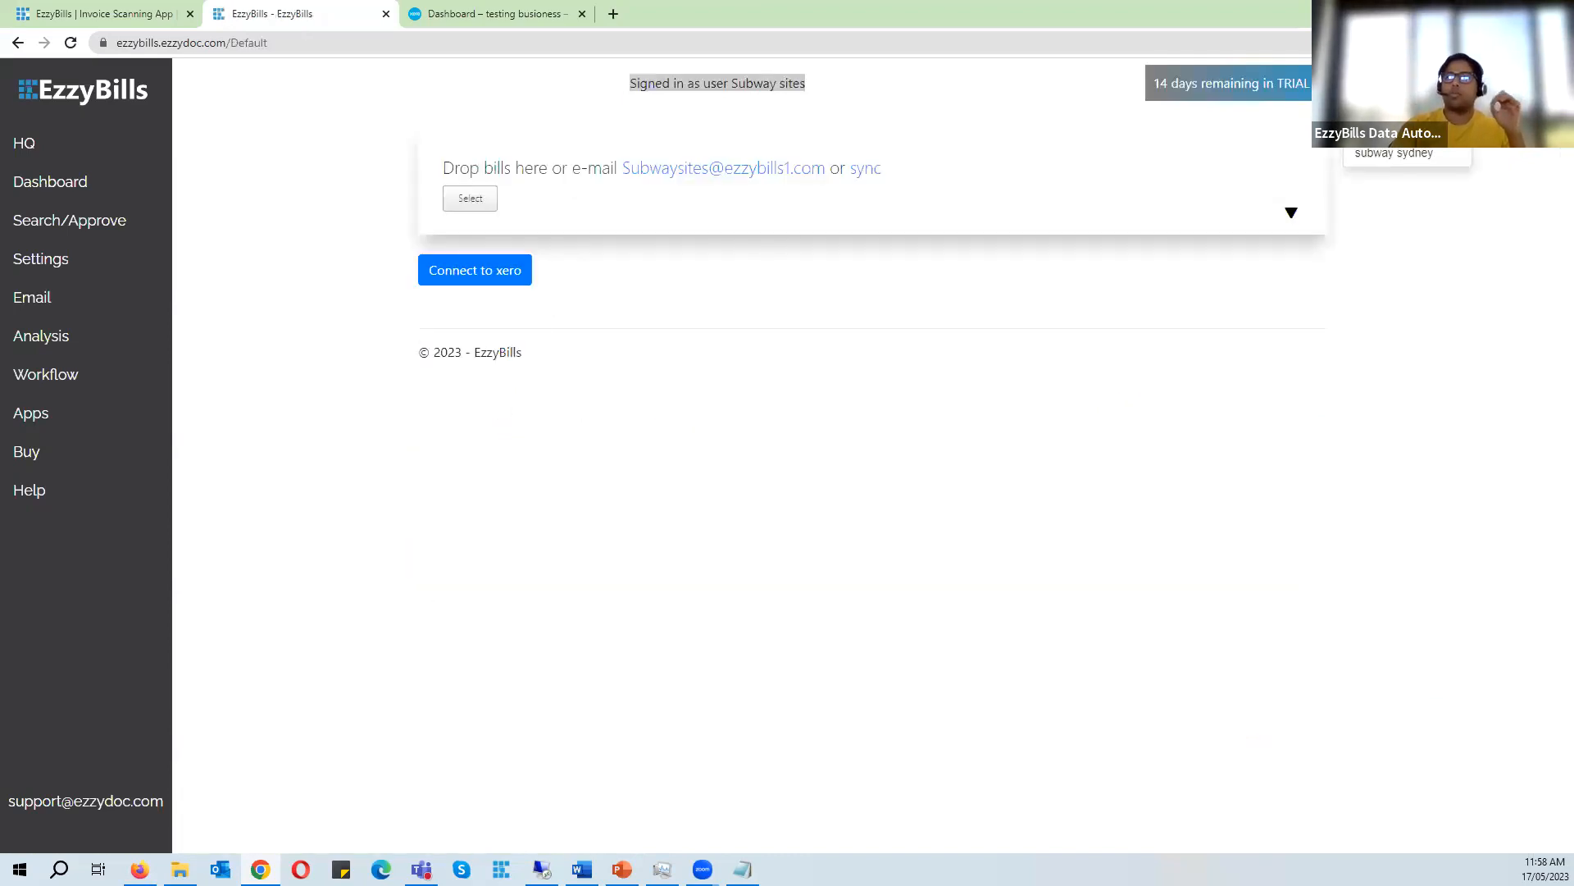
click(1394, 153)
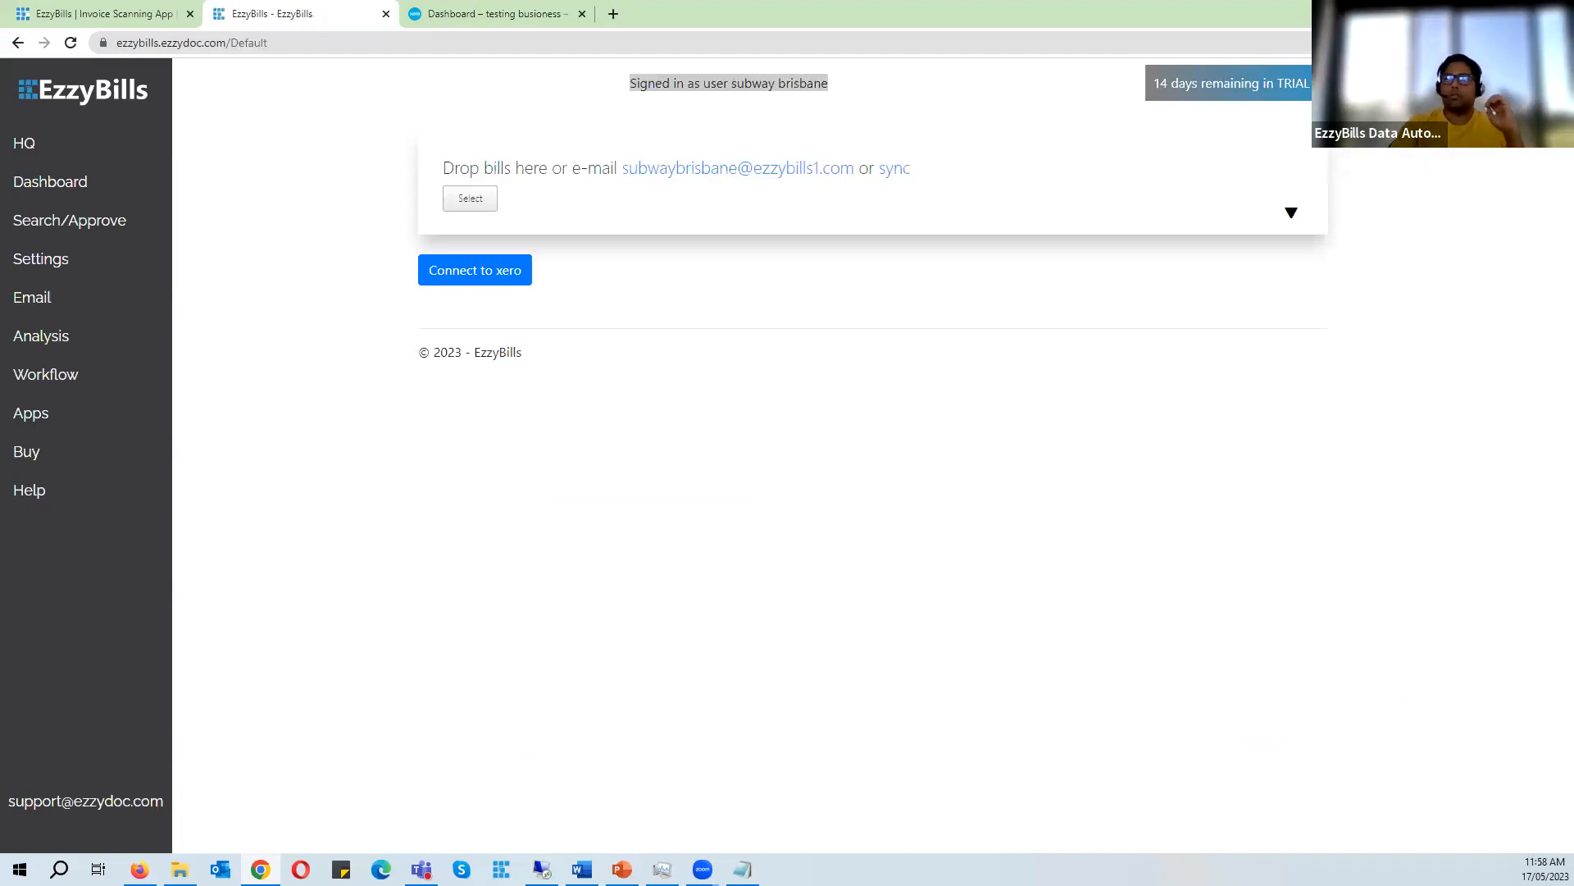
click(508, 269)
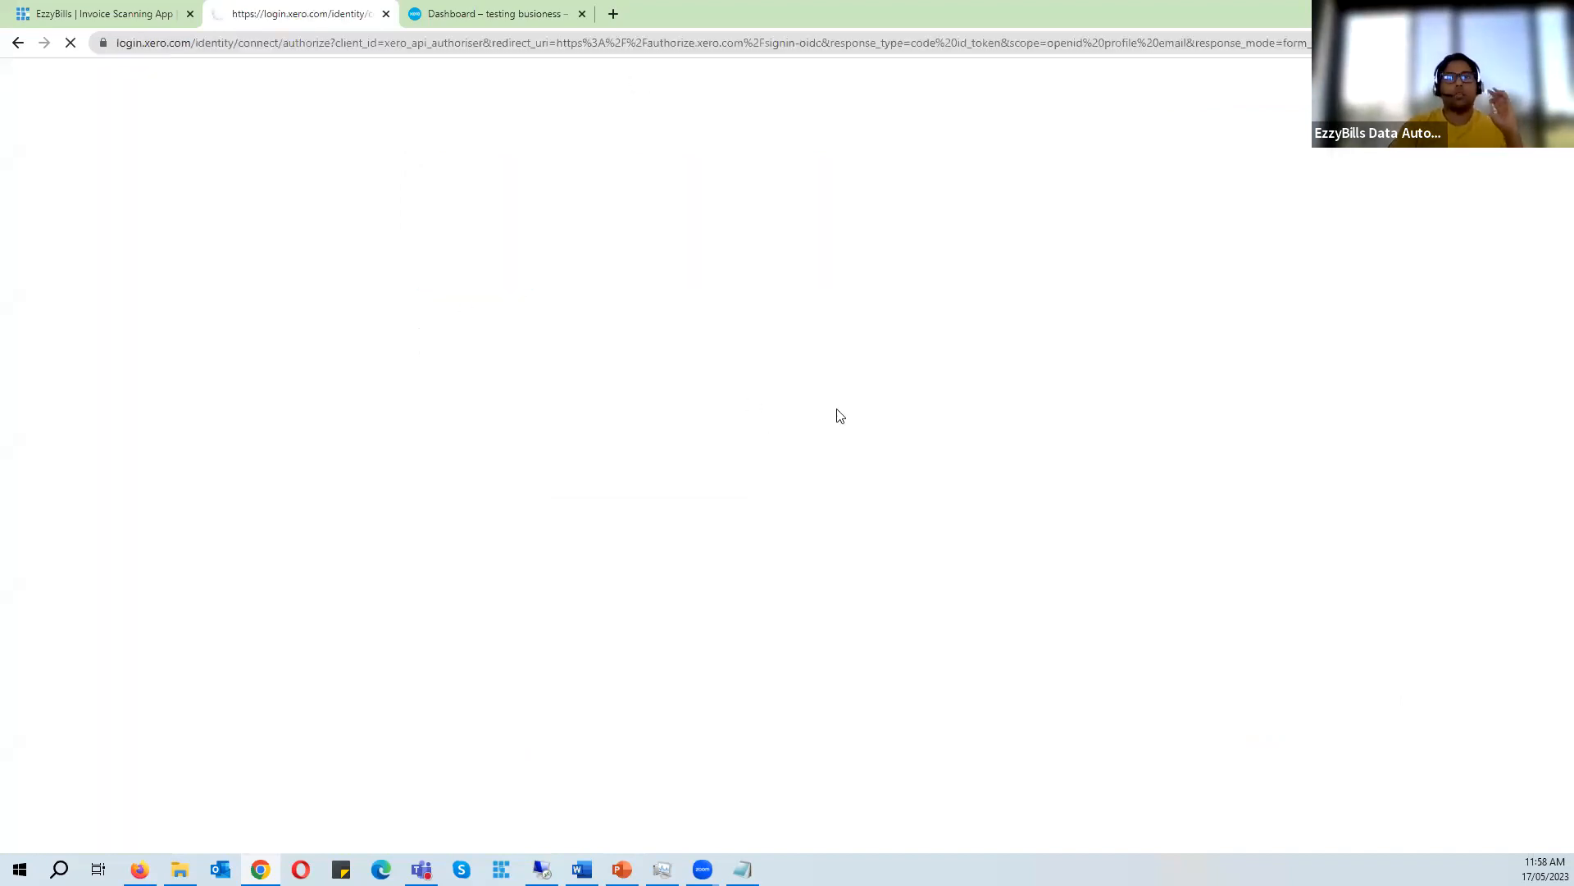
- Authorise access for the Subway Brisbane Xero organisation and connect it to the account
click(814, 281)
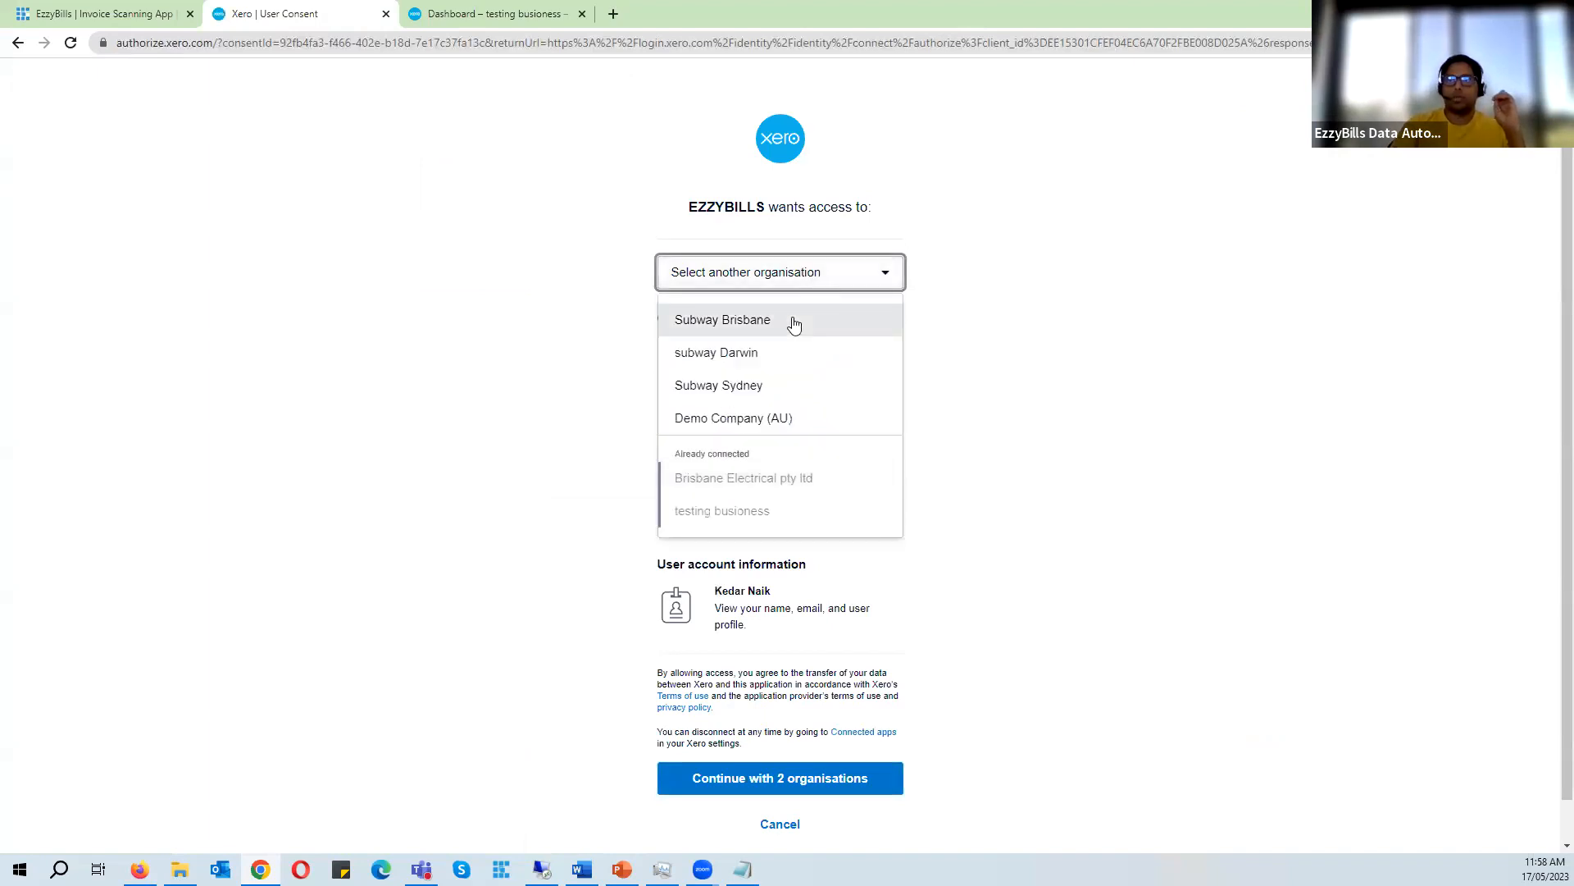
click(792, 319)
click(761, 777)
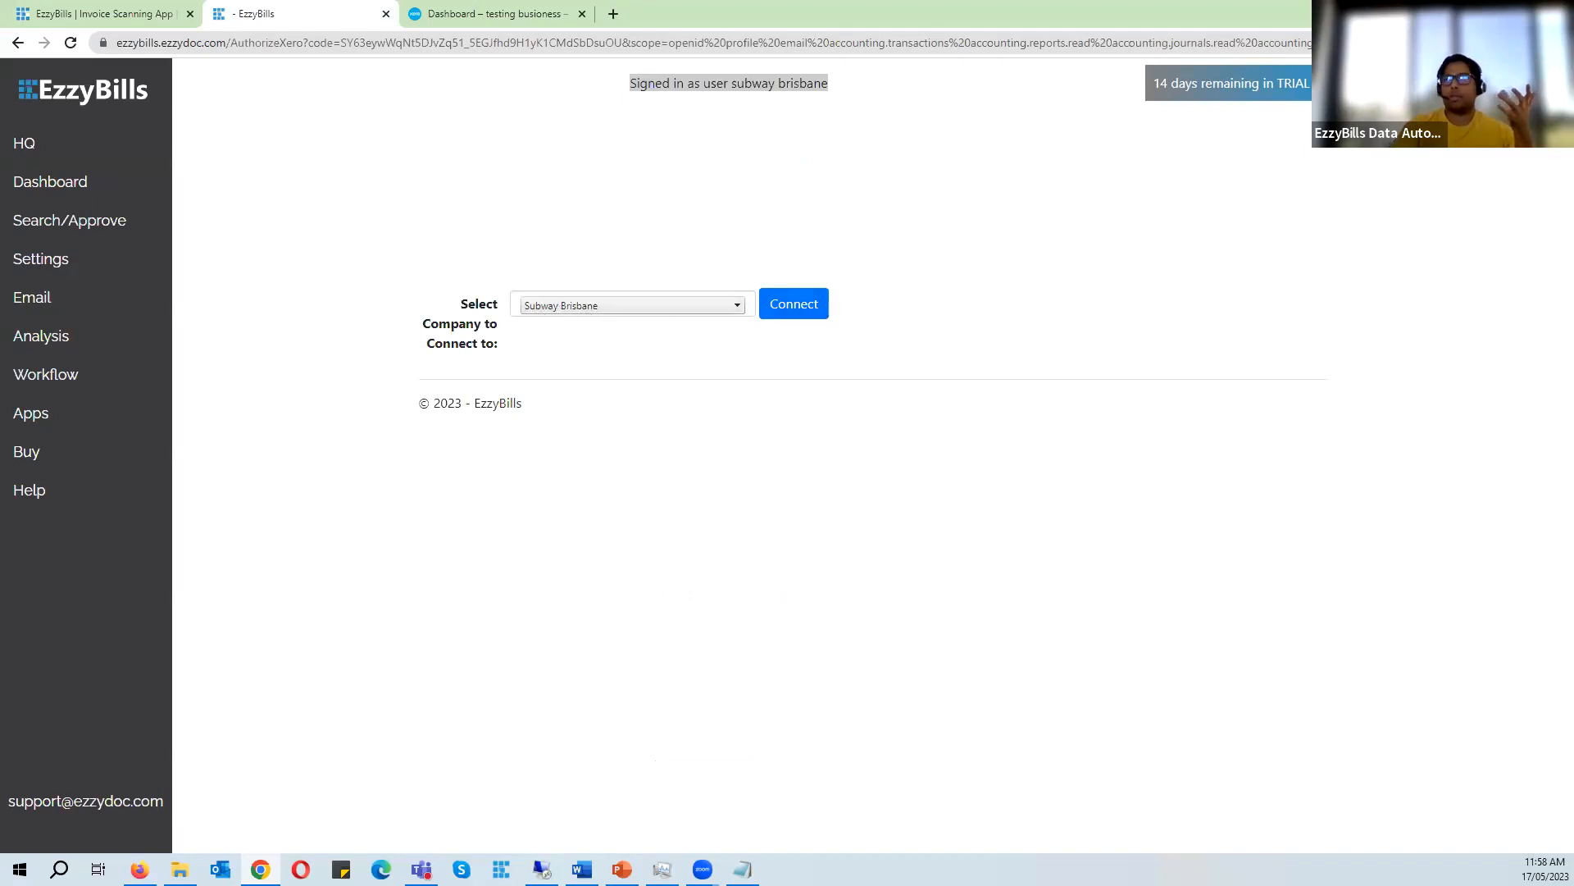
click(799, 319)
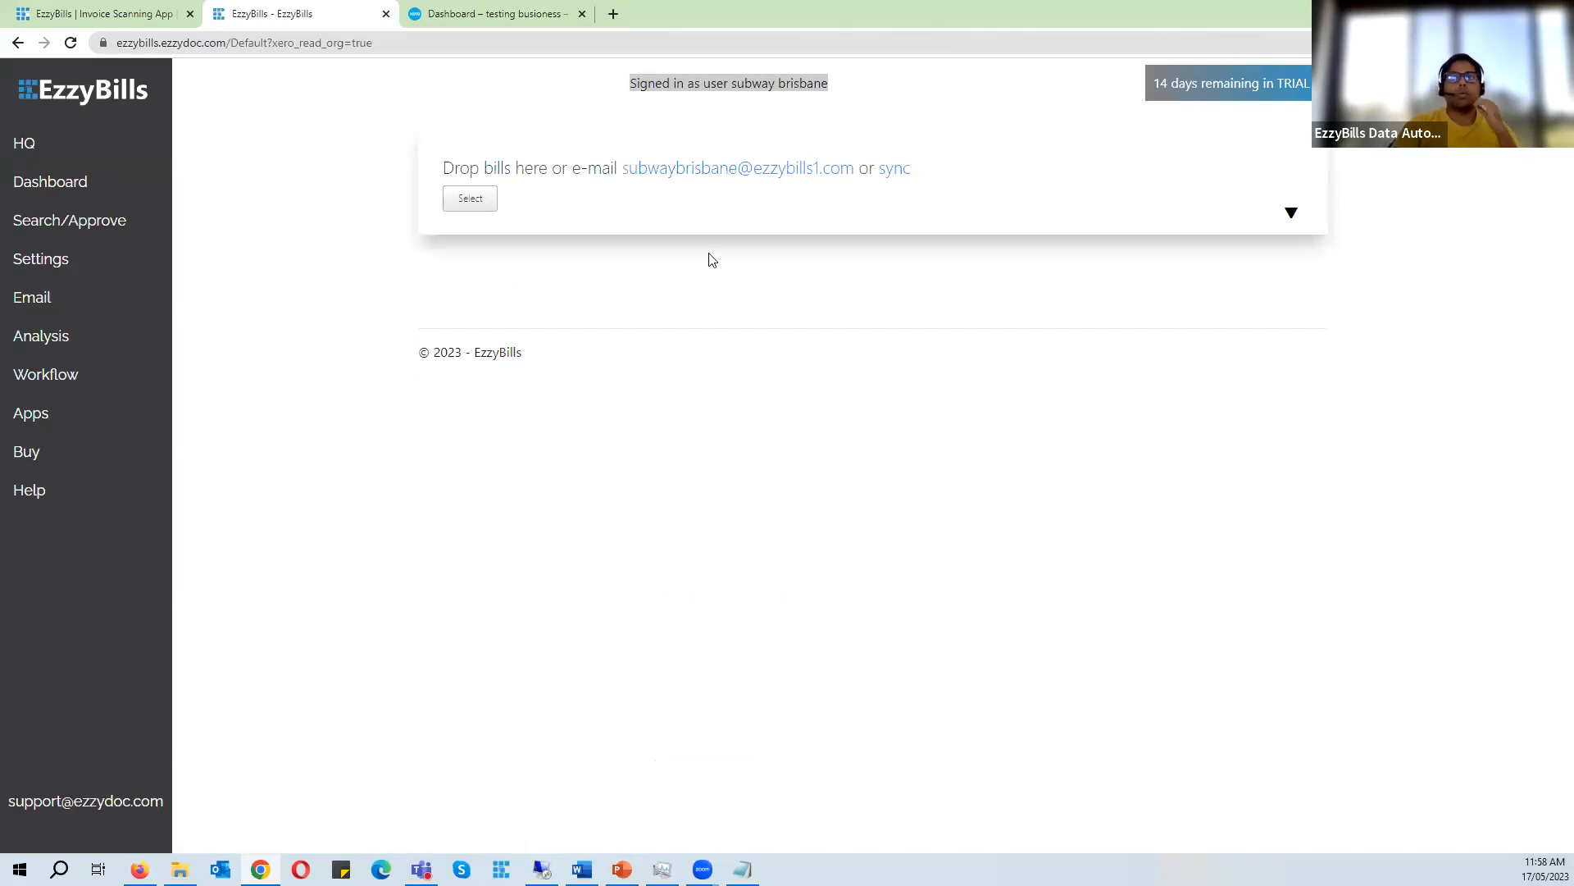
- Compare the Xero organisations with the EzzyBills accounts, then reopen the Subway sites group on the HQ dashboard
click(496, 13)
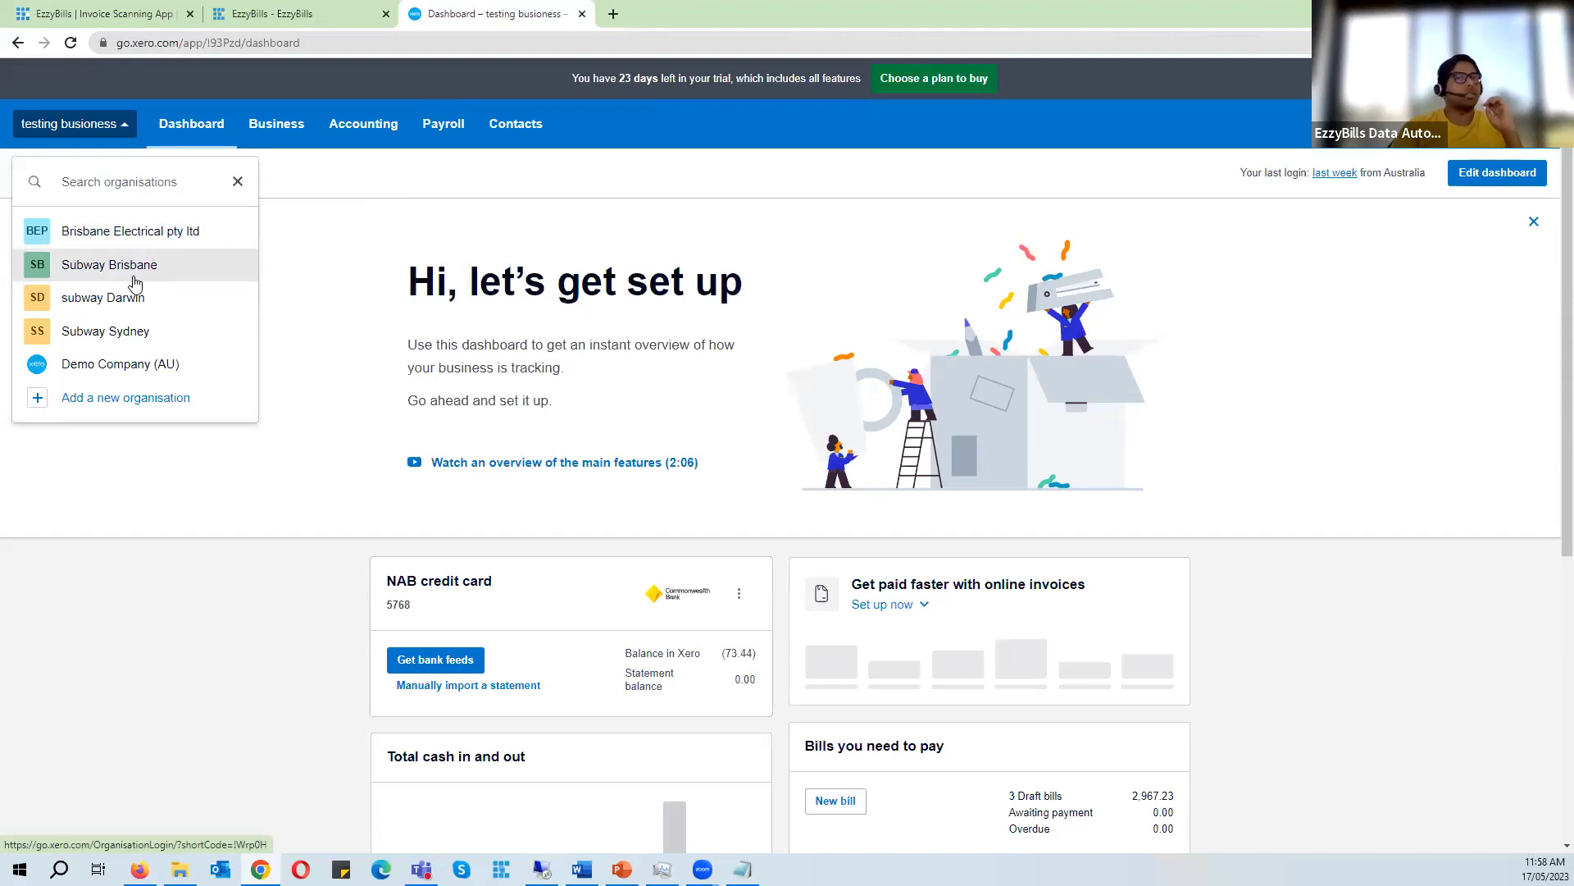
click(243, 10)
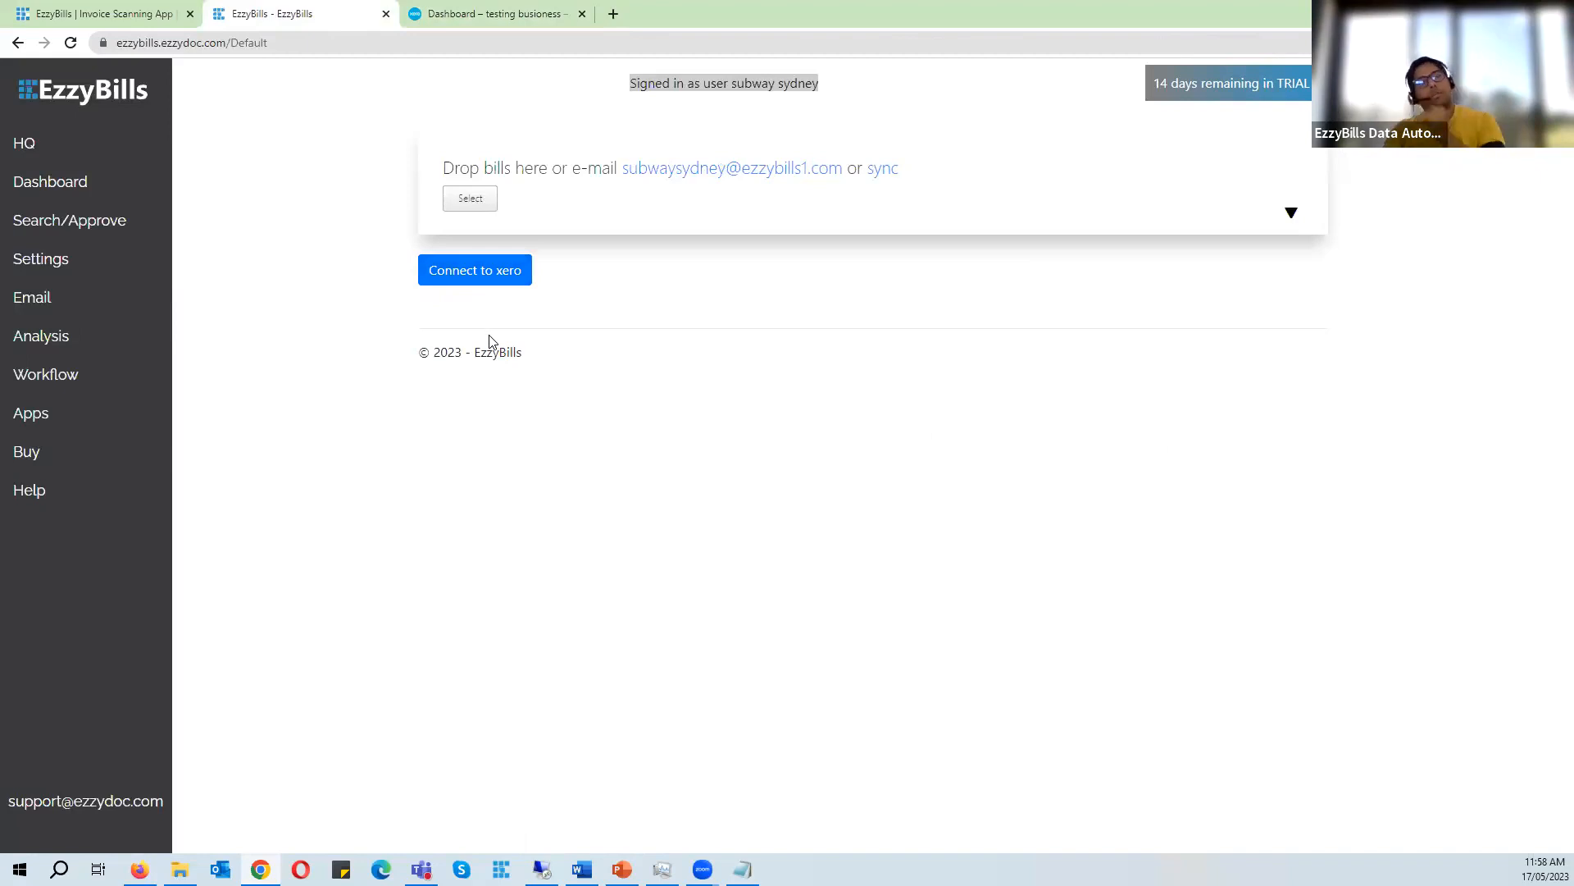
click(490, 6)
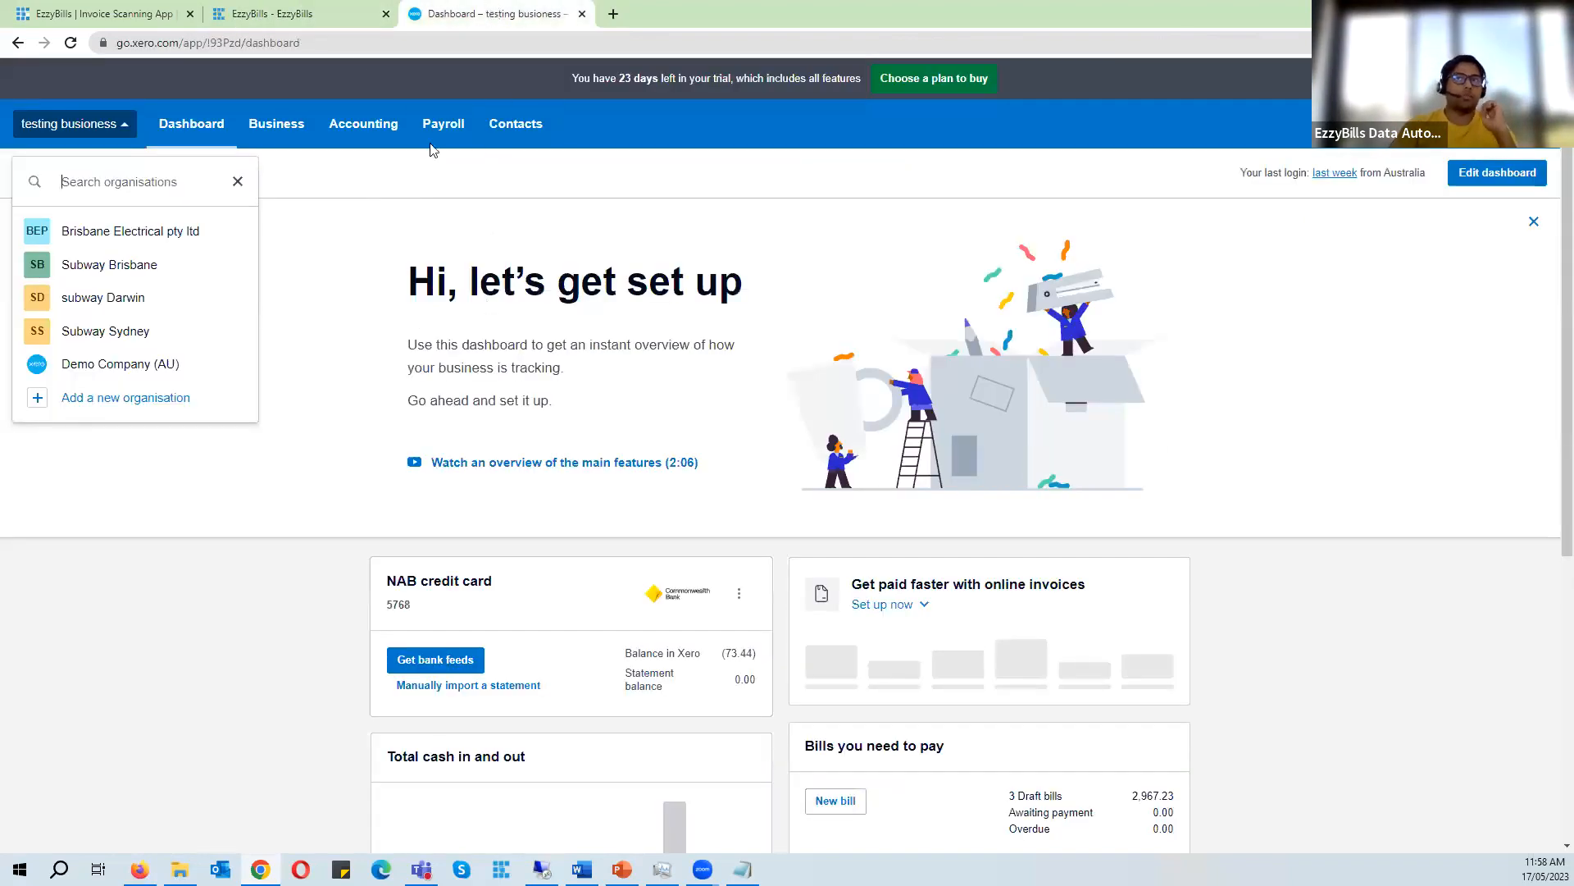
click(331, 9)
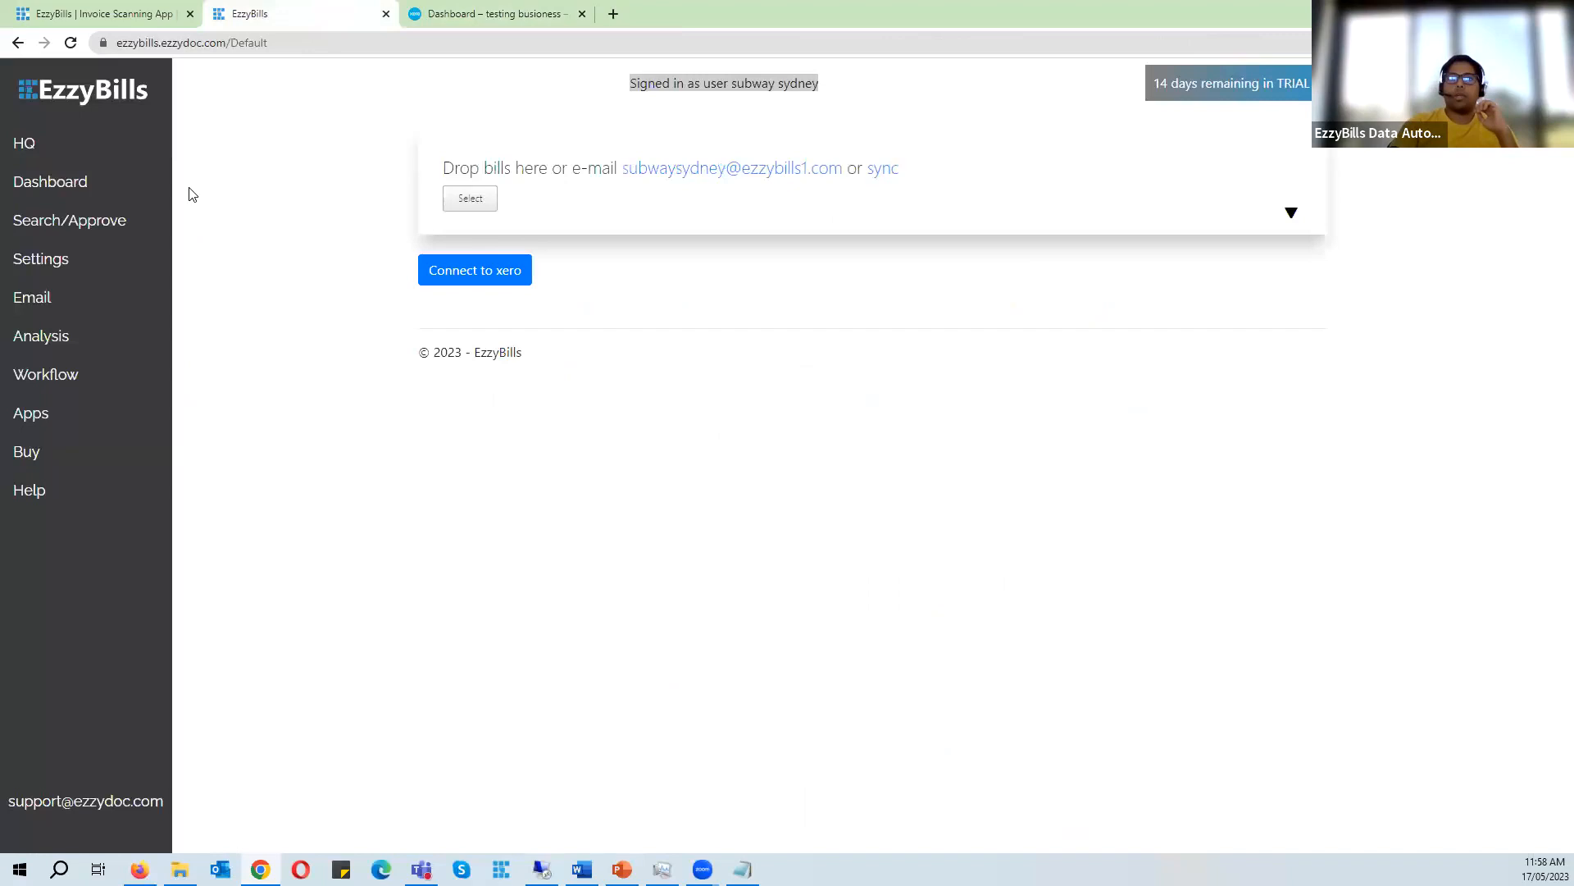
click(41, 140)
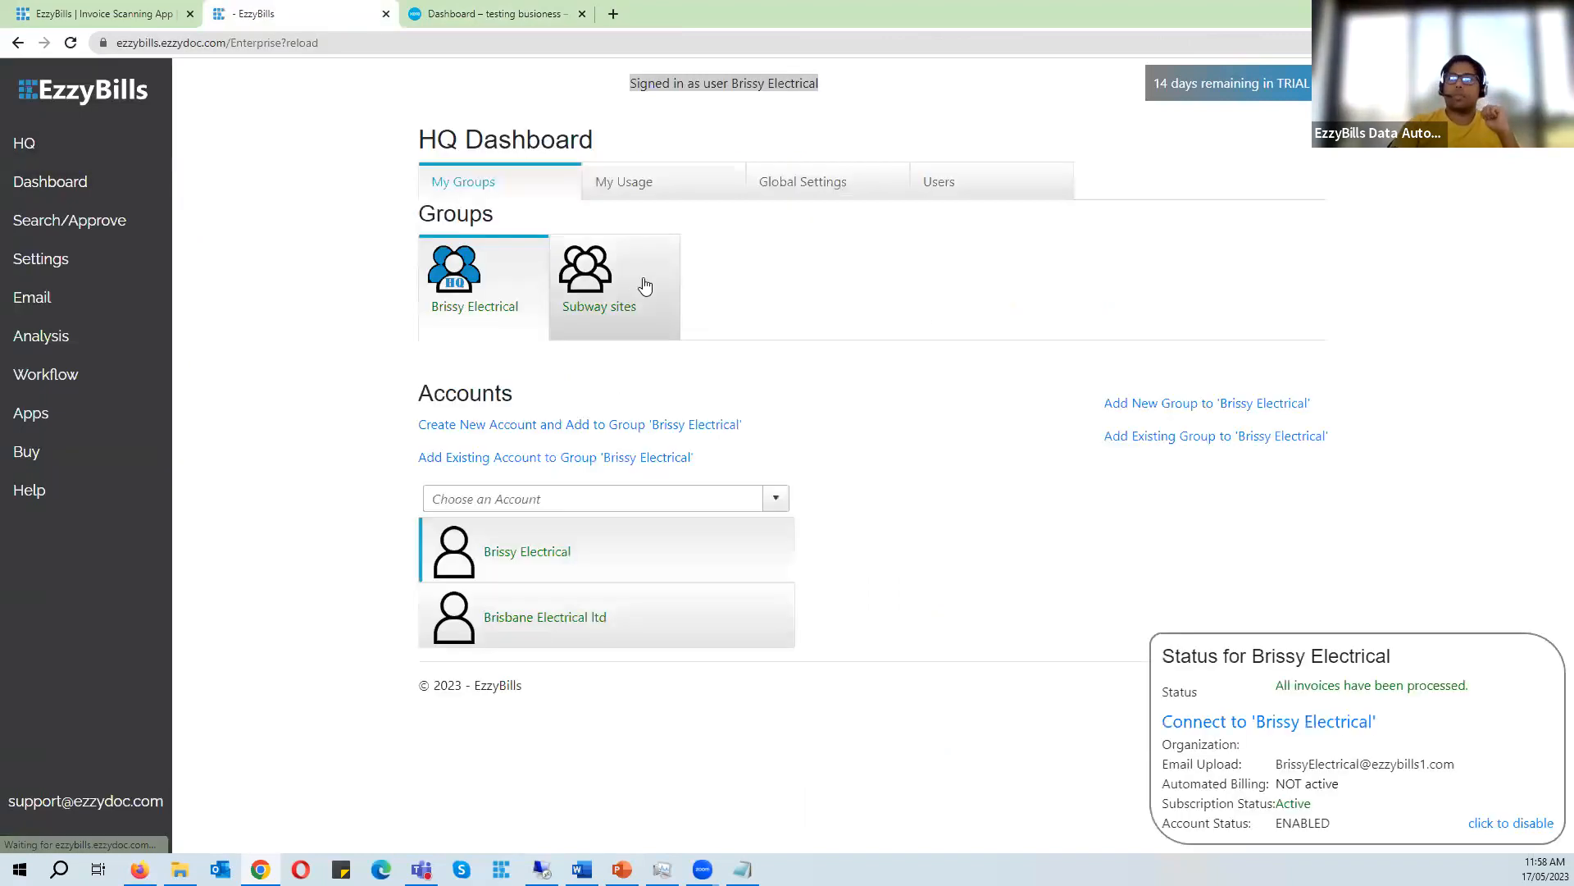
click(628, 272)
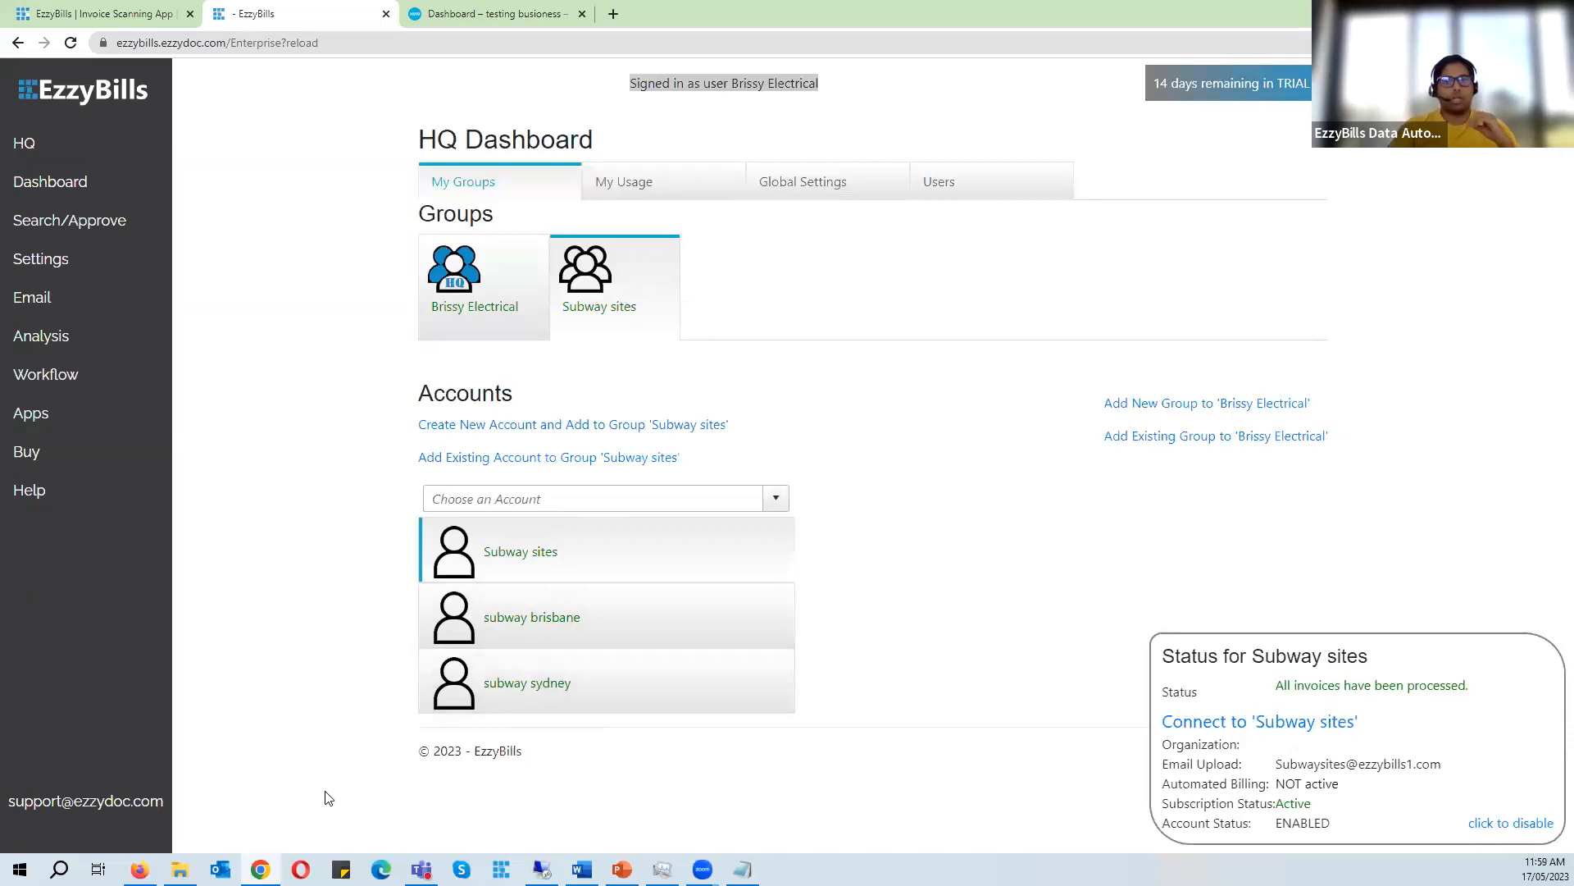
- Copy the Subway sites user name from the Notepad notes and bring up the EzzyBills login page in Firefox
click(742, 869)
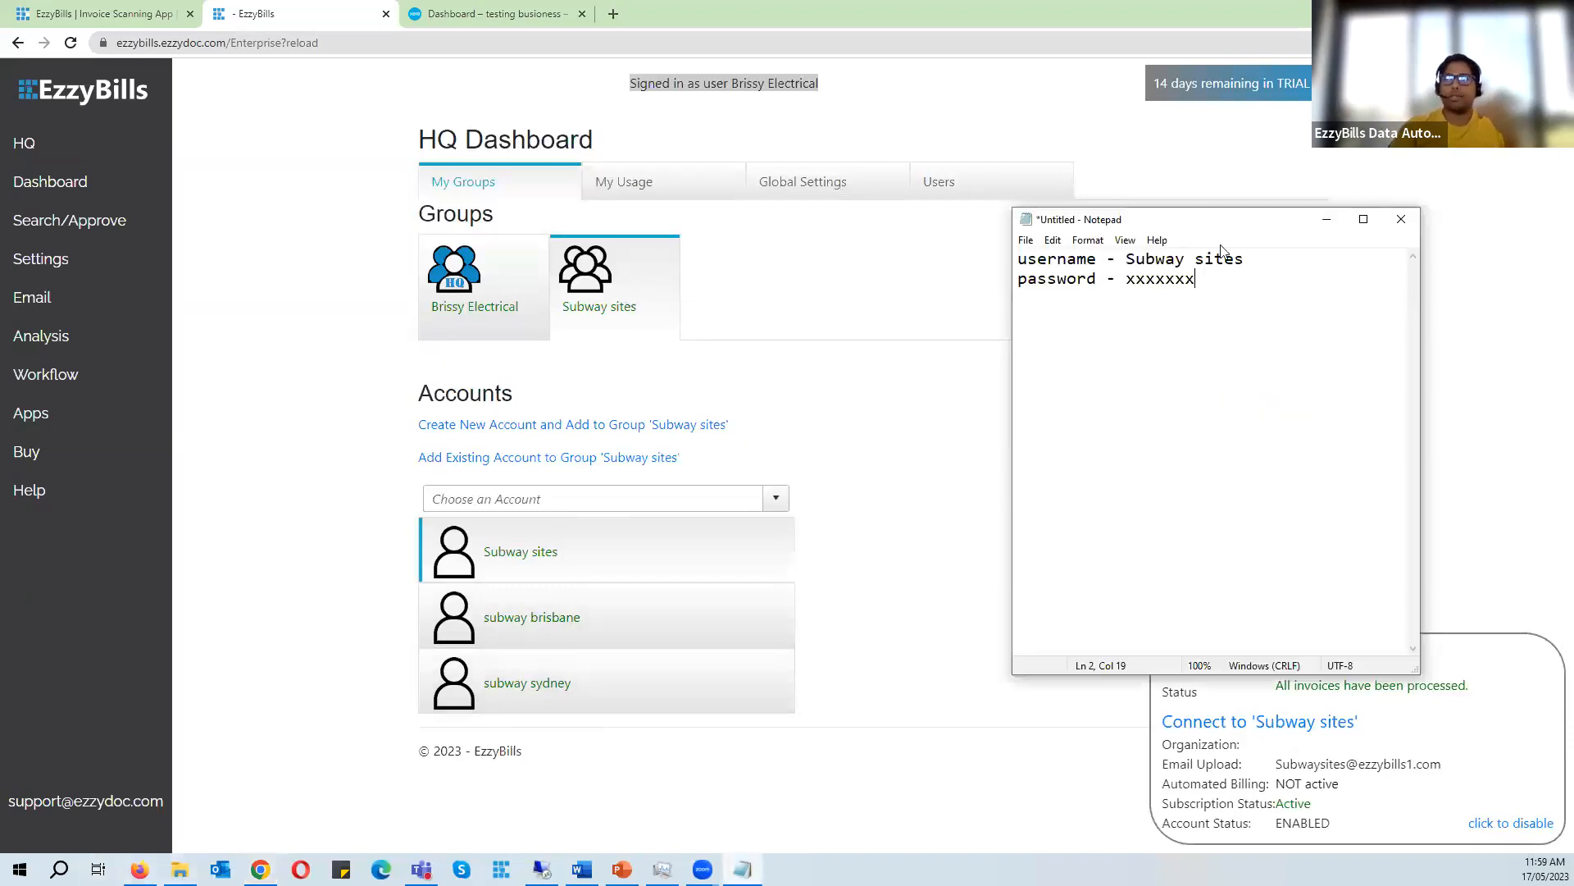
drag(1254, 260, 1123, 259)
key(ctrl+c)
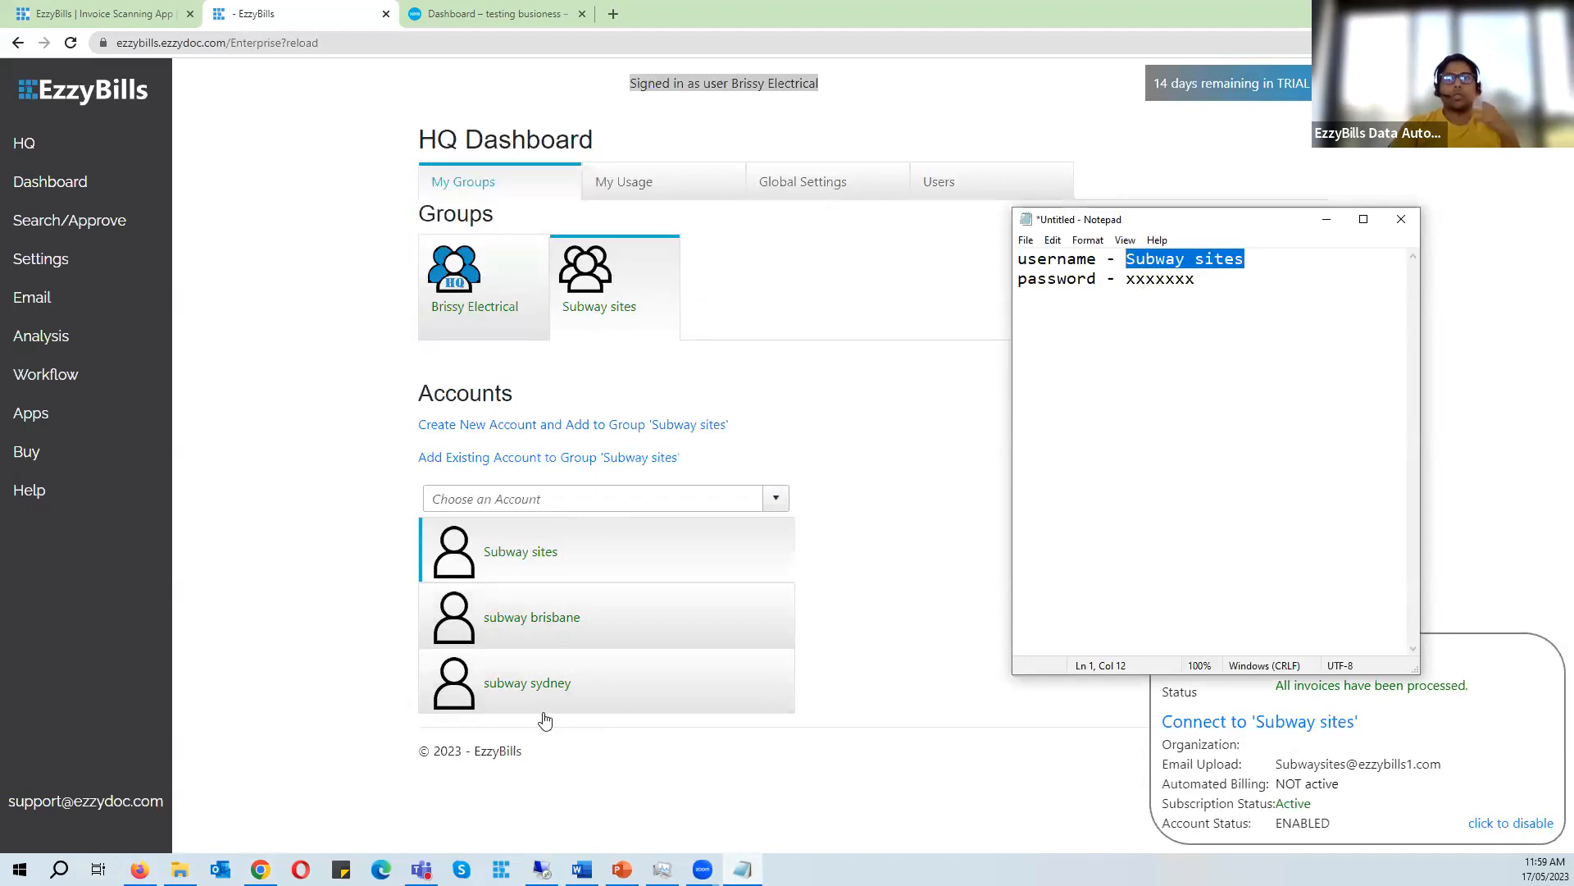
click(140, 869)
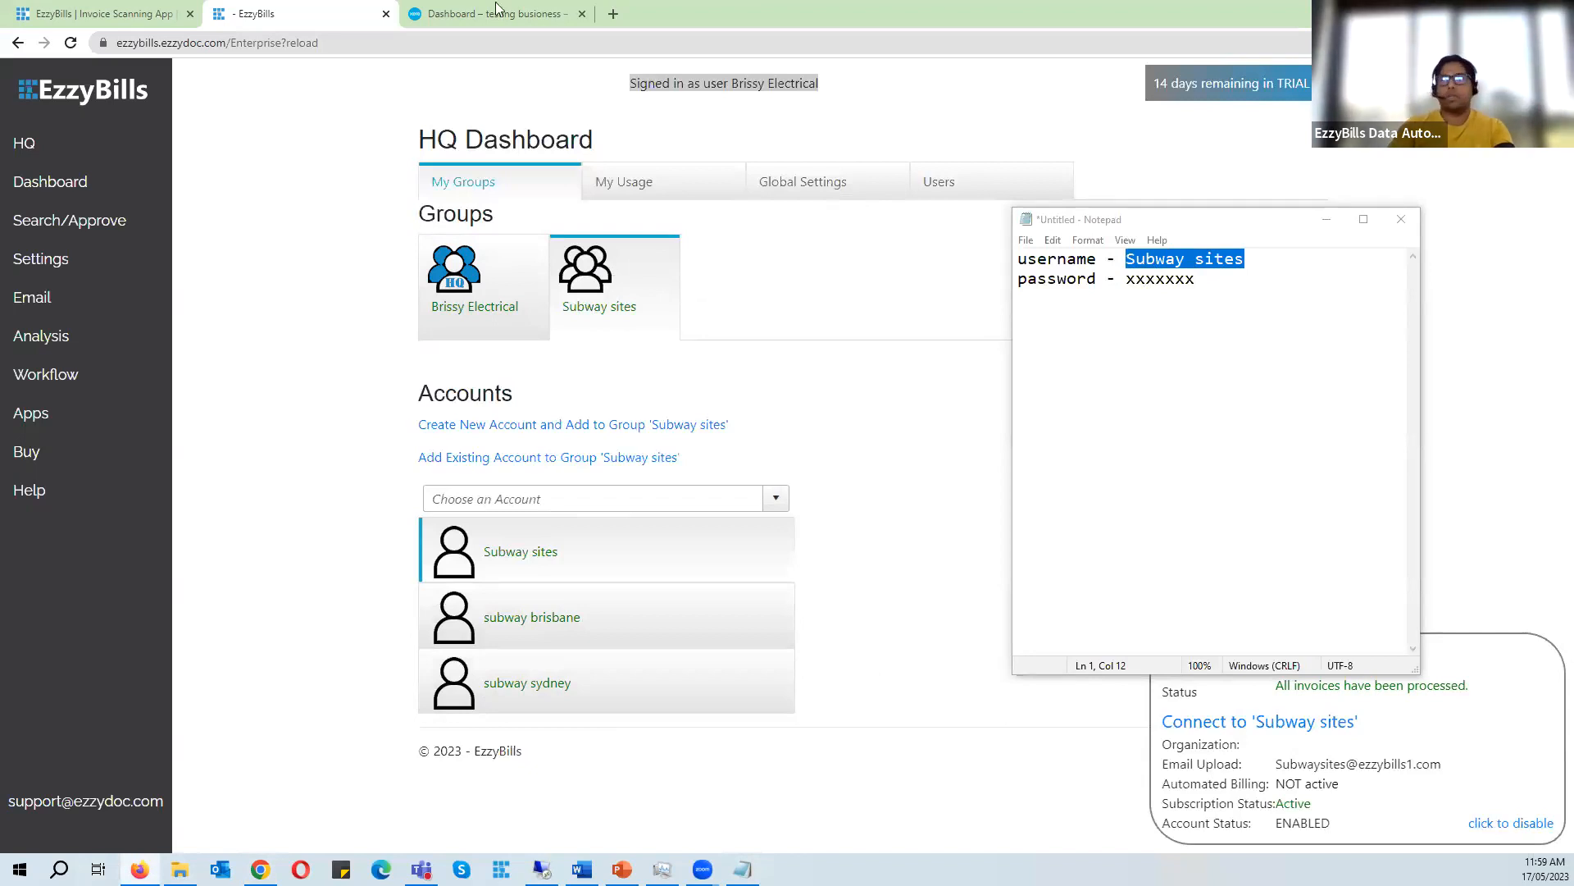
double_click(636, 9)
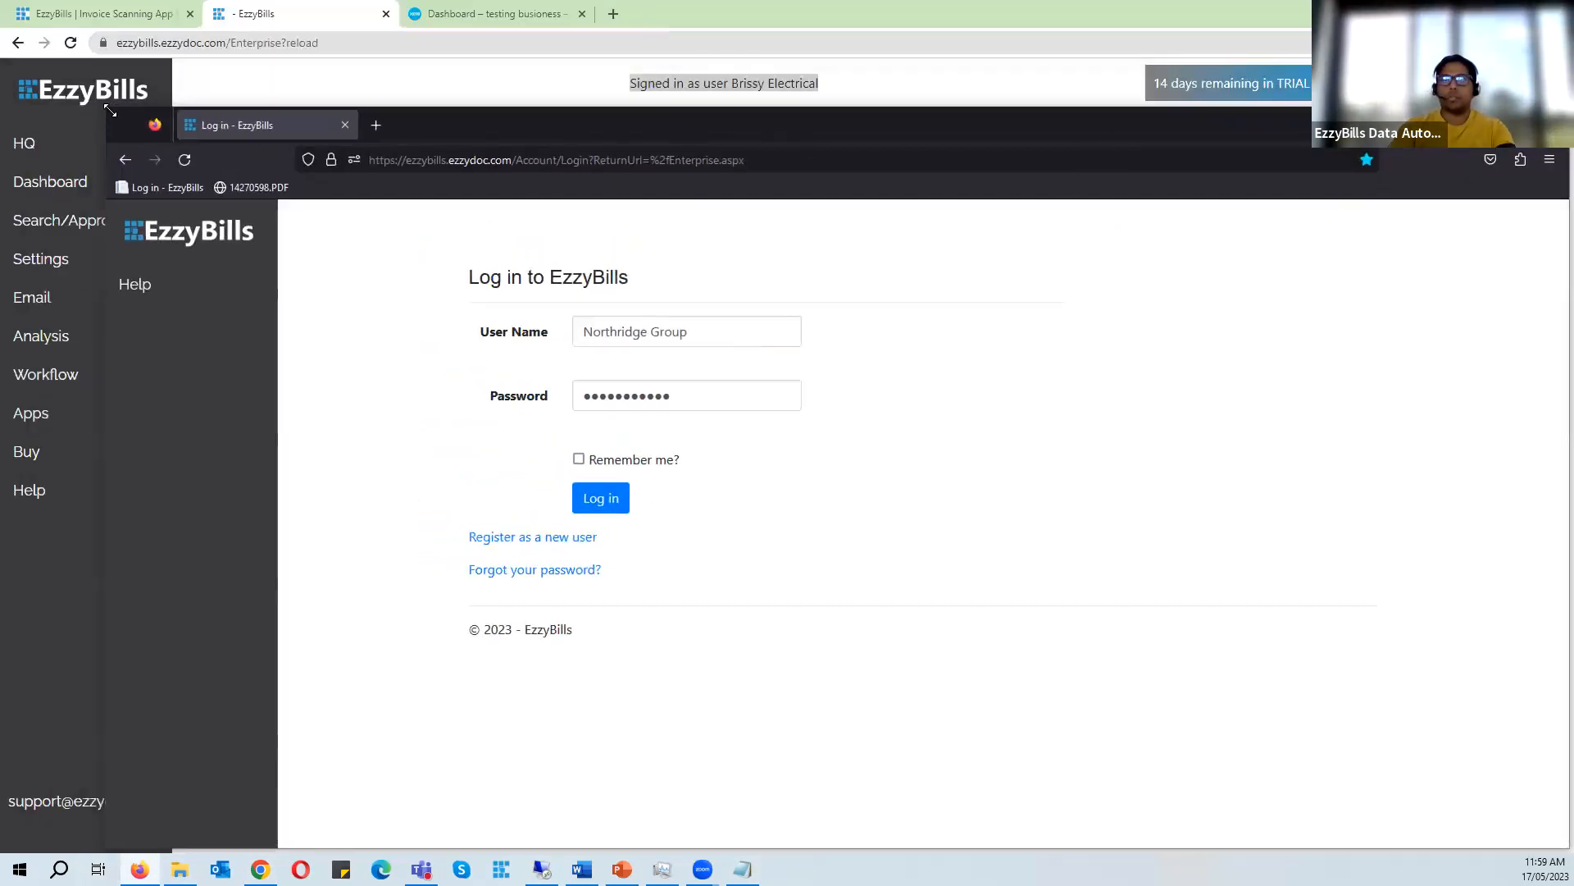
drag(107, 107, 443, 255)
click(1232, 214)
drag(1258, 260, 1135, 255)
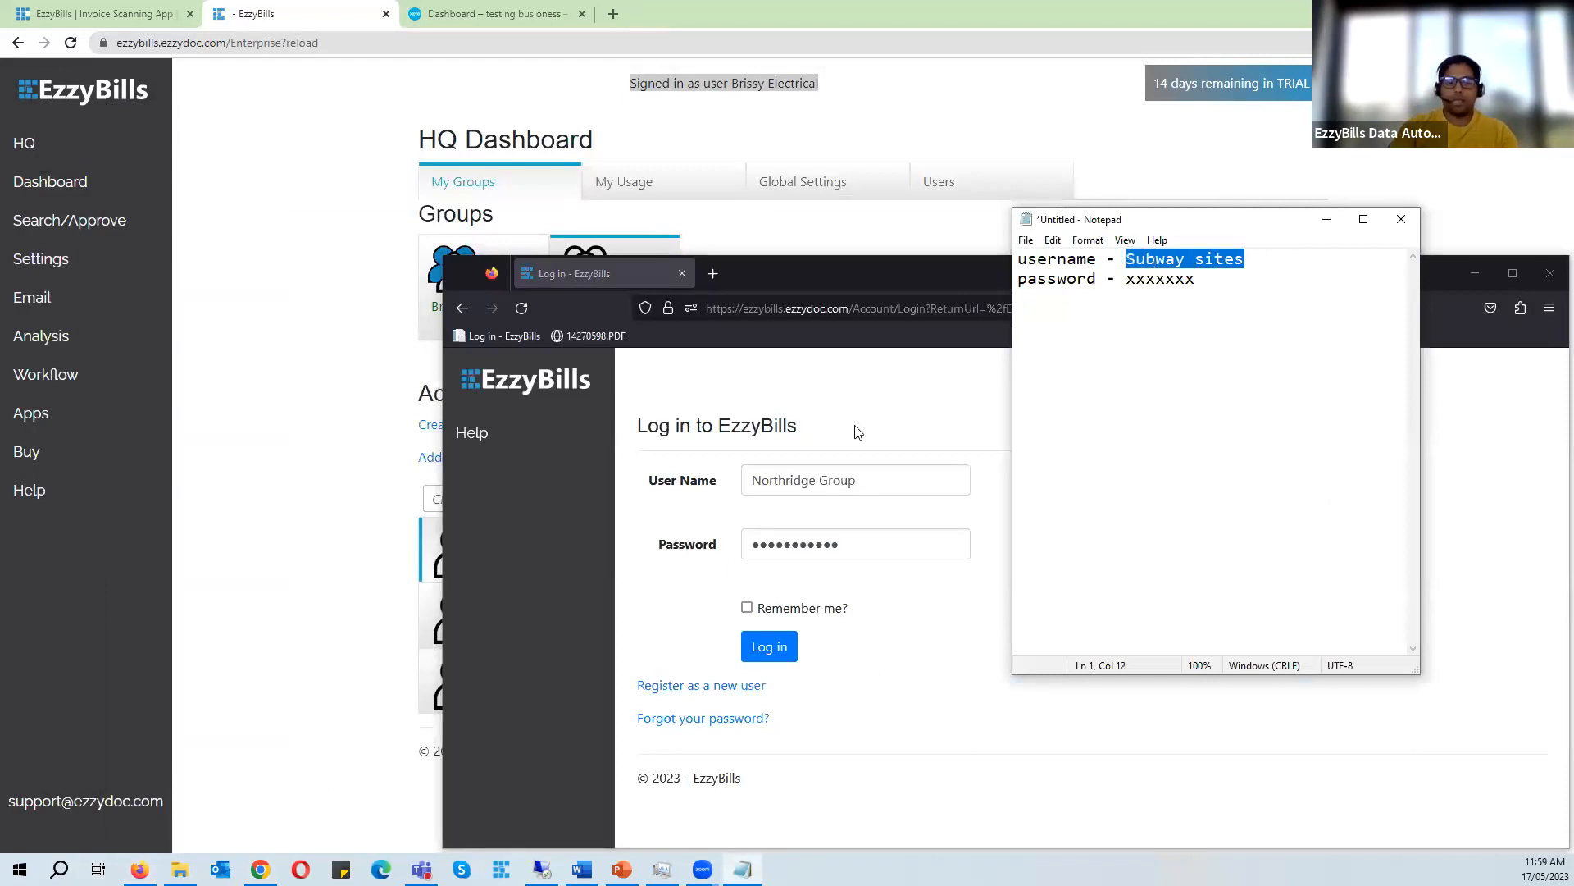
- Log in to EzzyBills as Subway sites using the pasted user name
drag(876, 483, 644, 474)
key(ctrl+v)
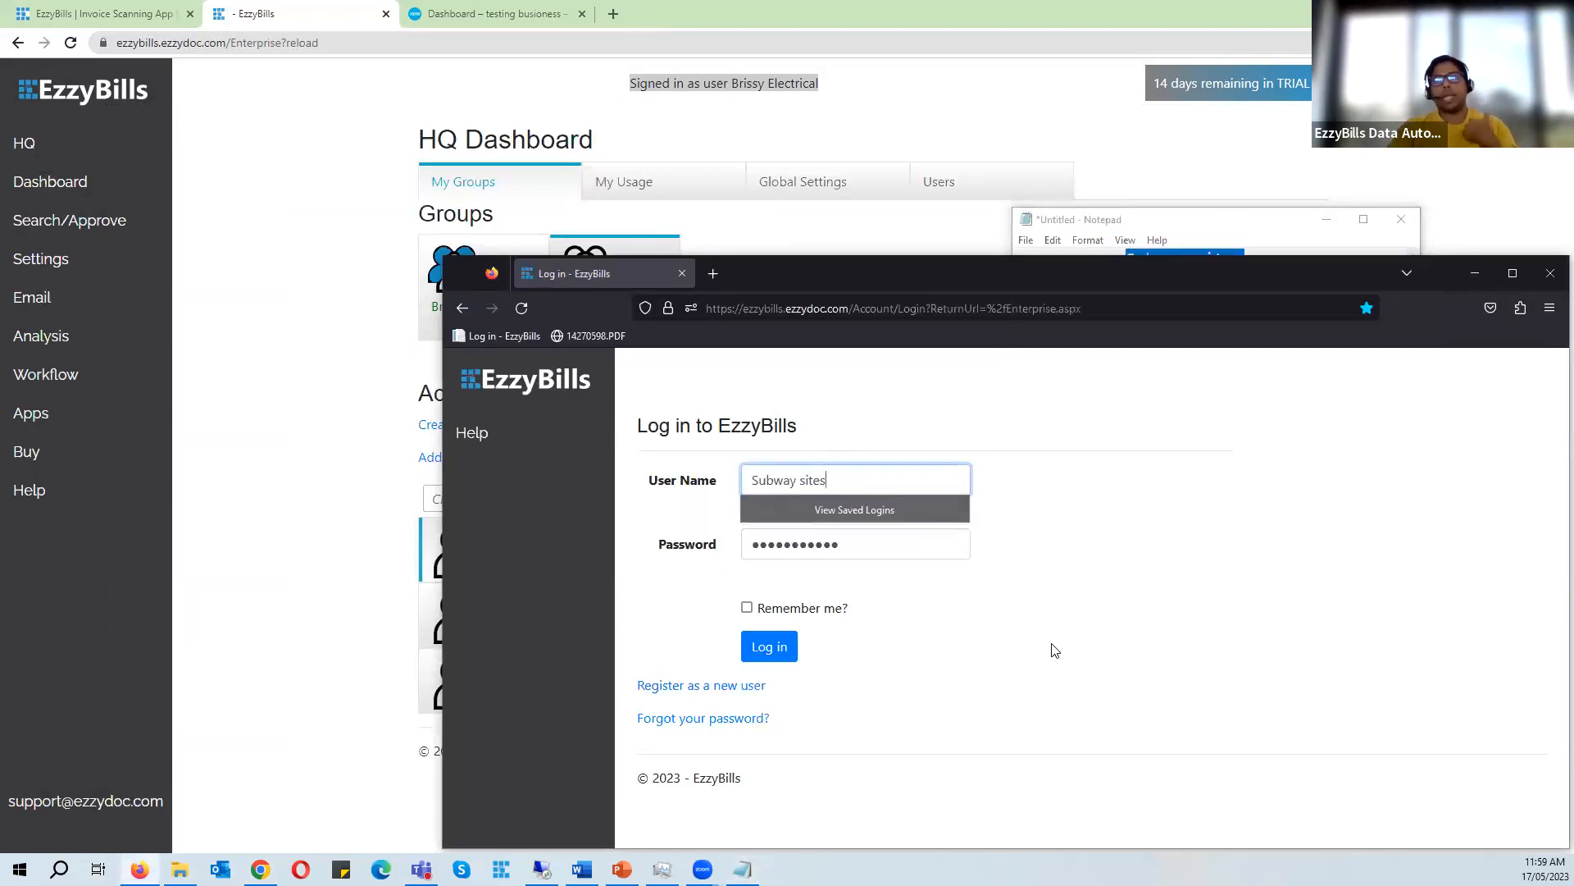
click(752, 652)
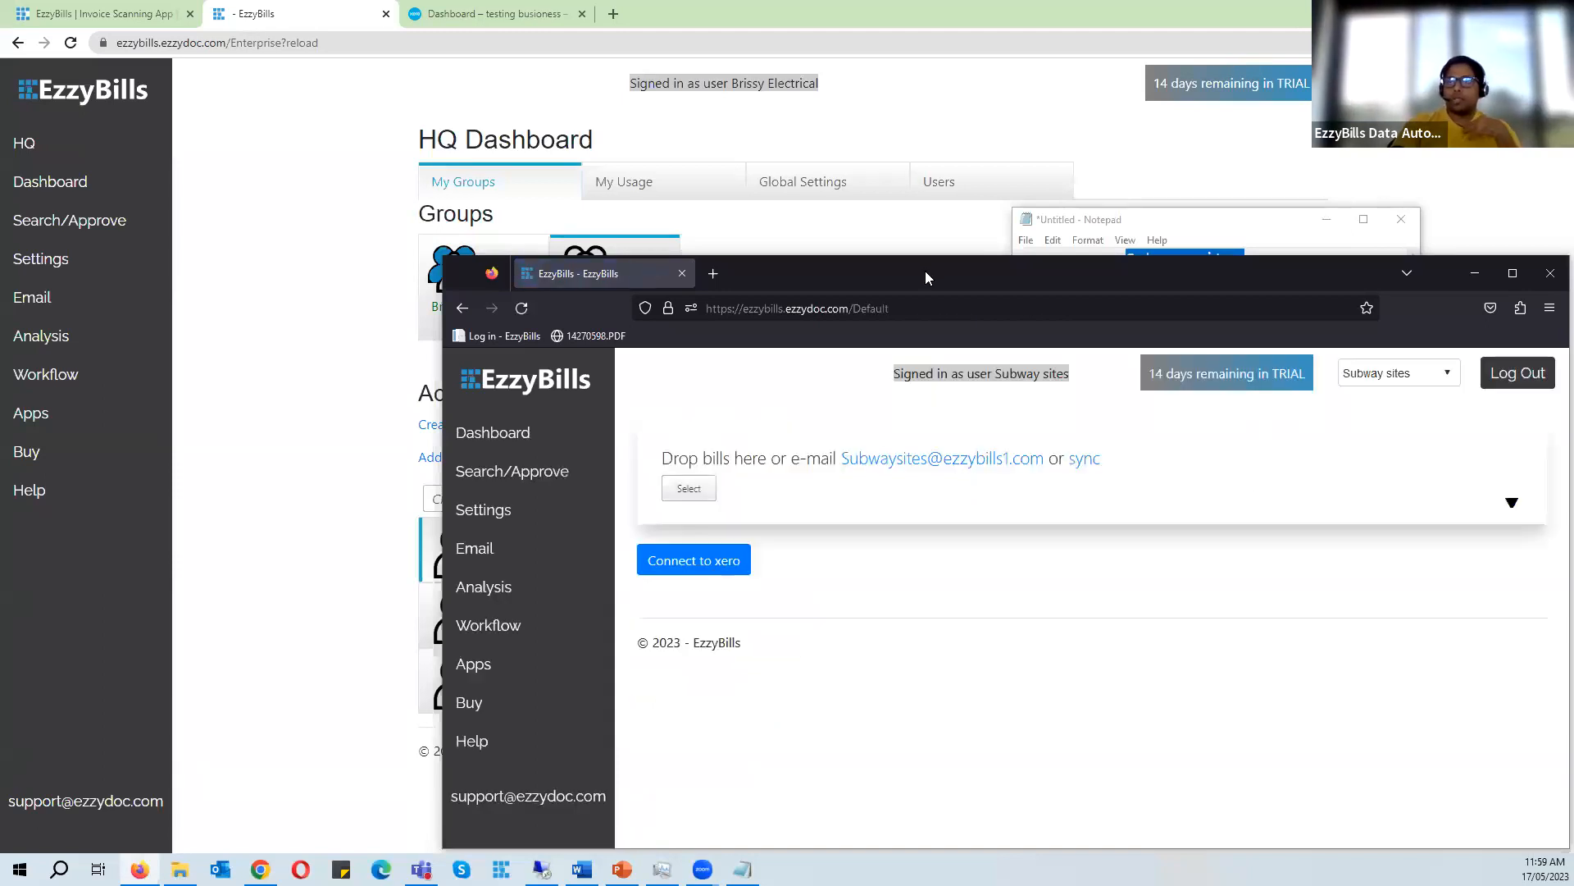
- Switch the logged-in session to subway brisbane and back to Subway sites with the account selector
drag(899, 262, 699, 115)
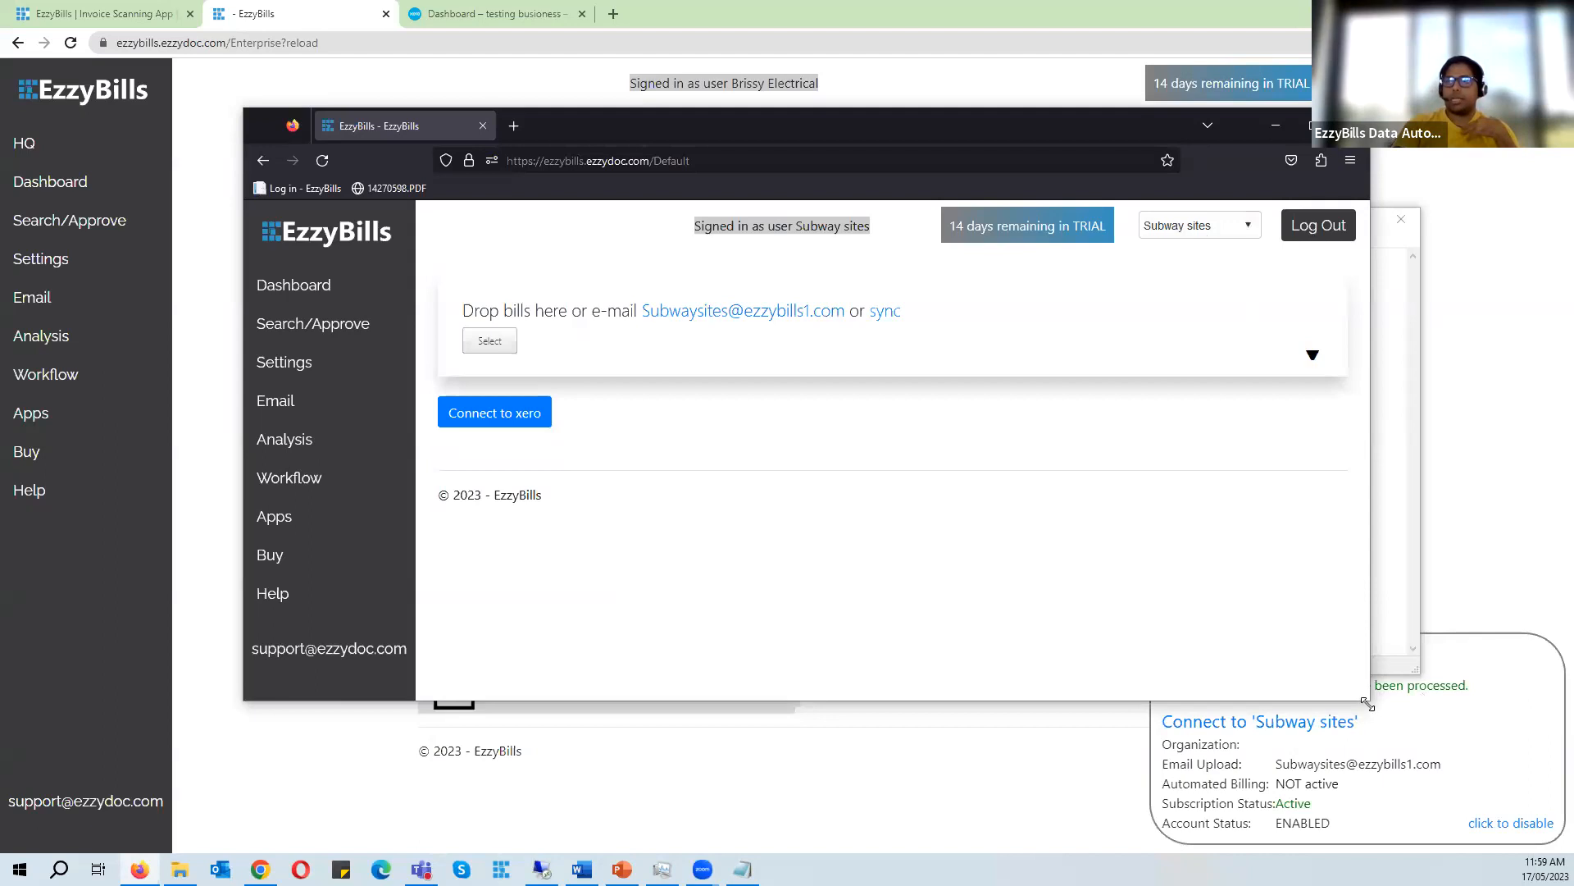
drag(1367, 703, 1404, 790)
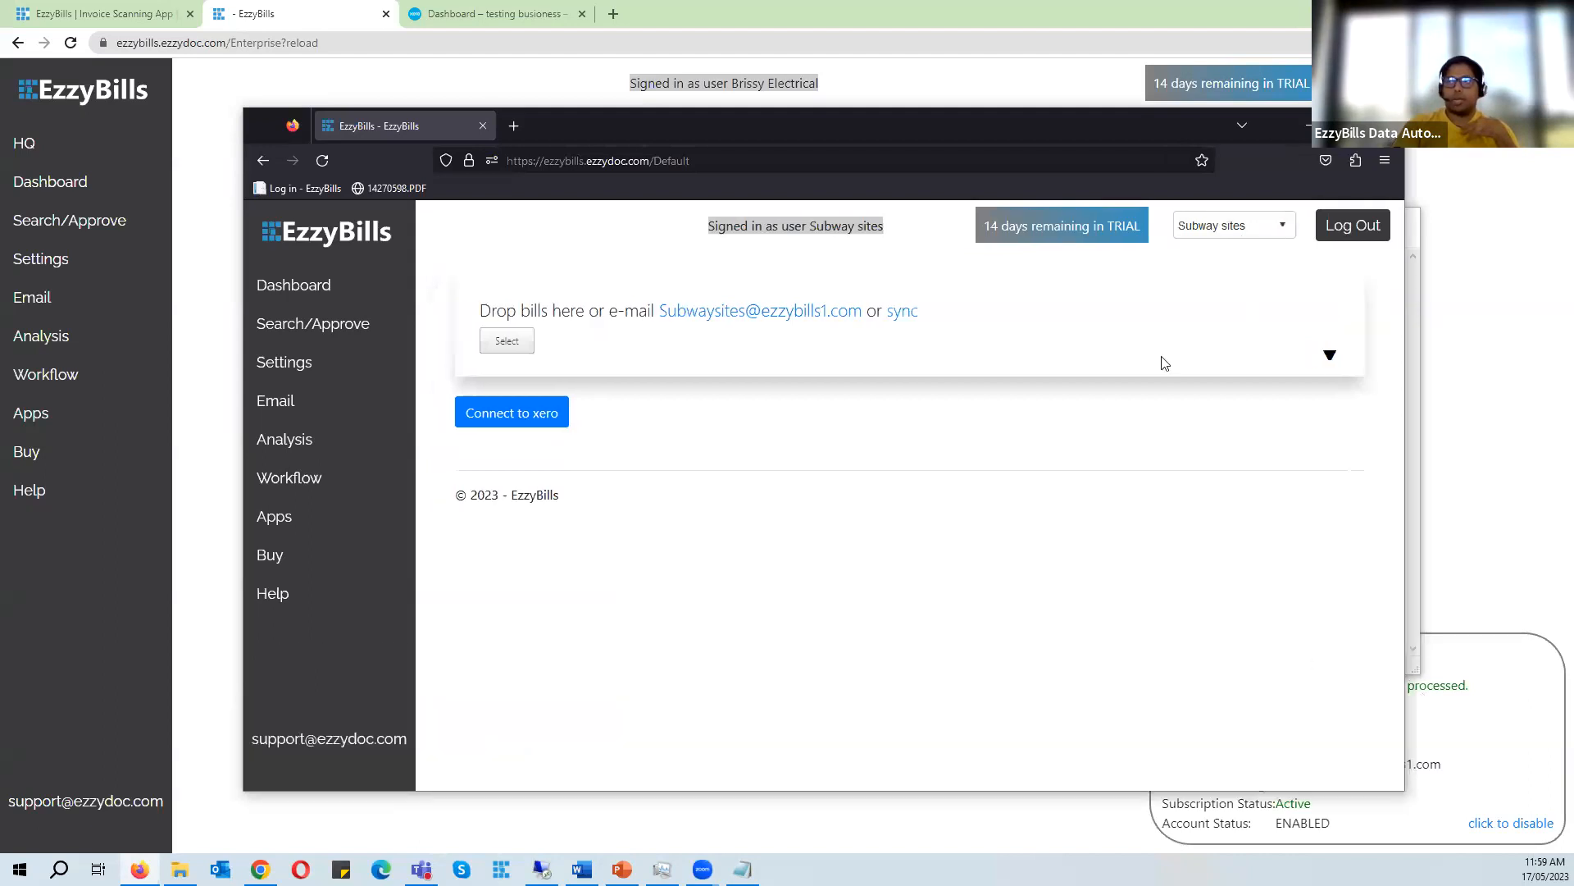
click(1240, 231)
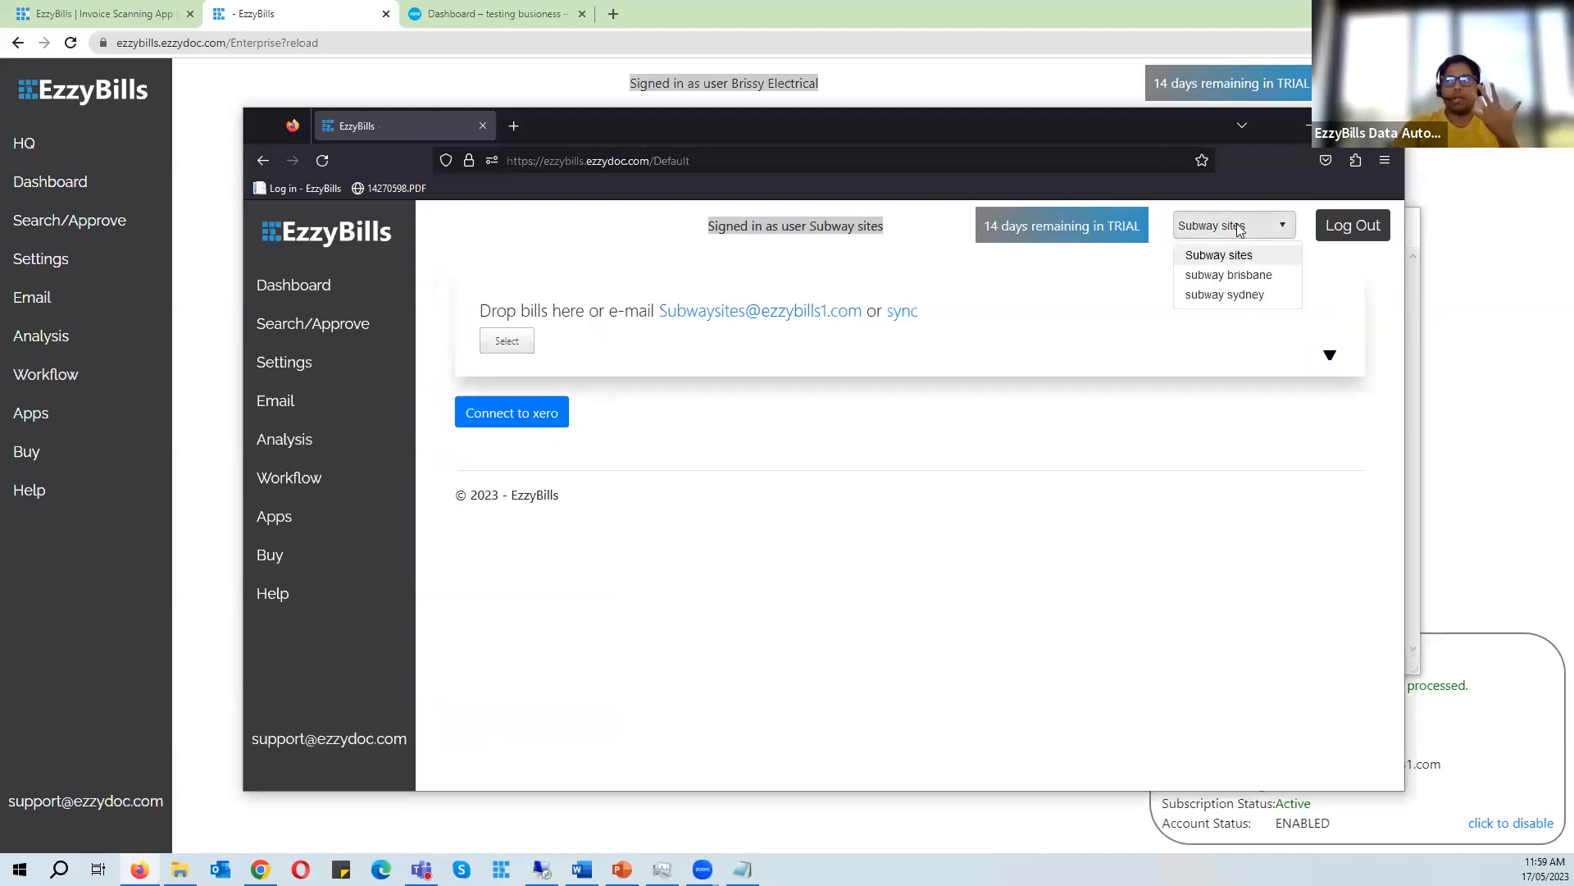
click(1248, 282)
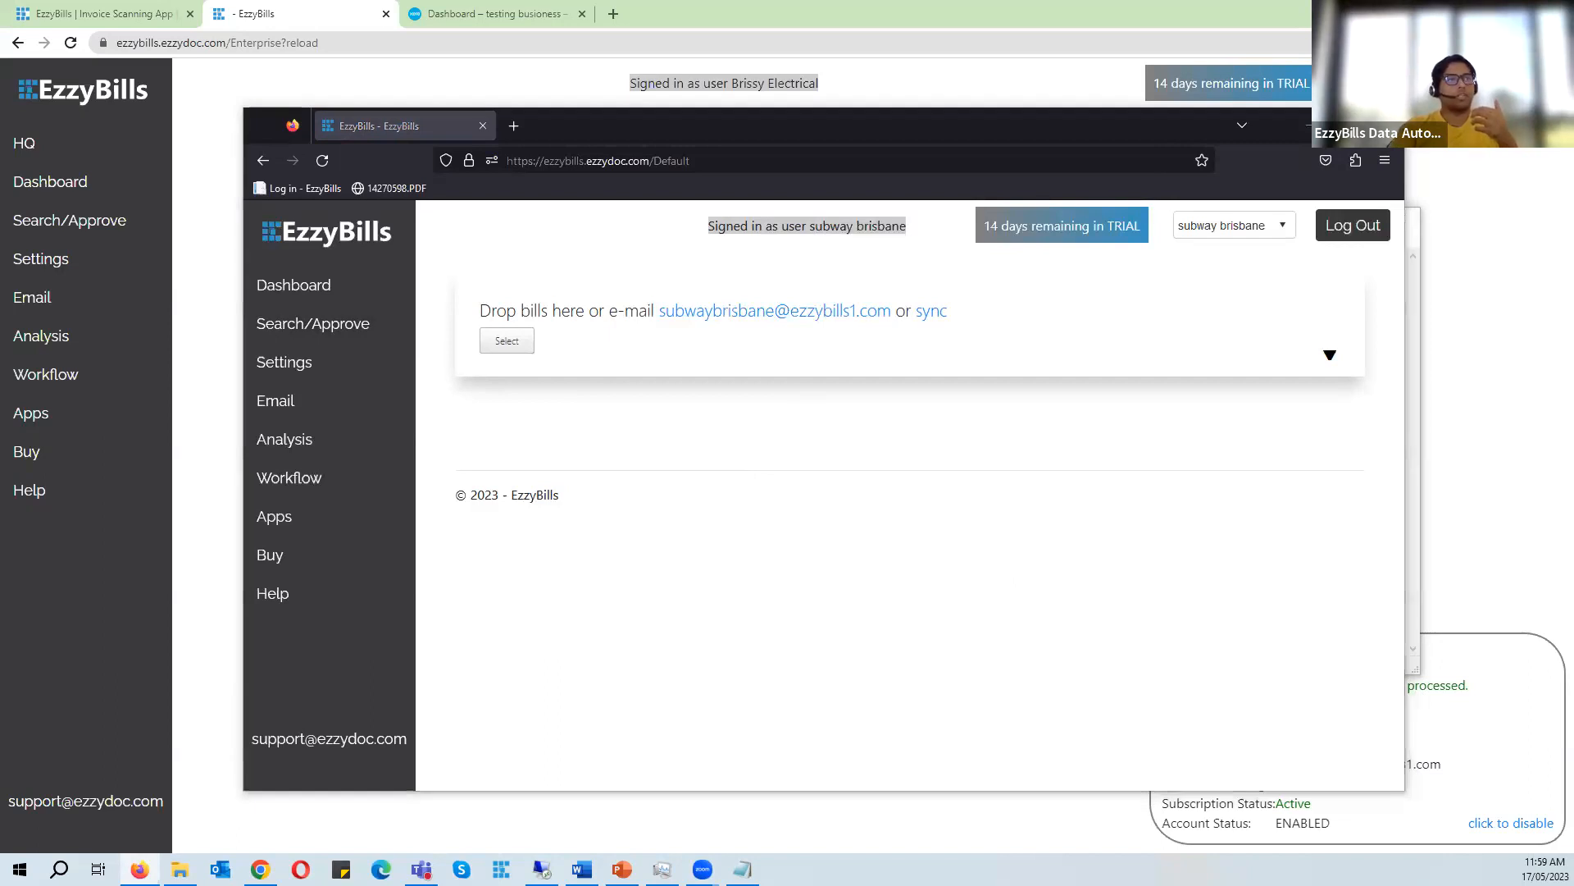
click(1229, 234)
click(1239, 256)
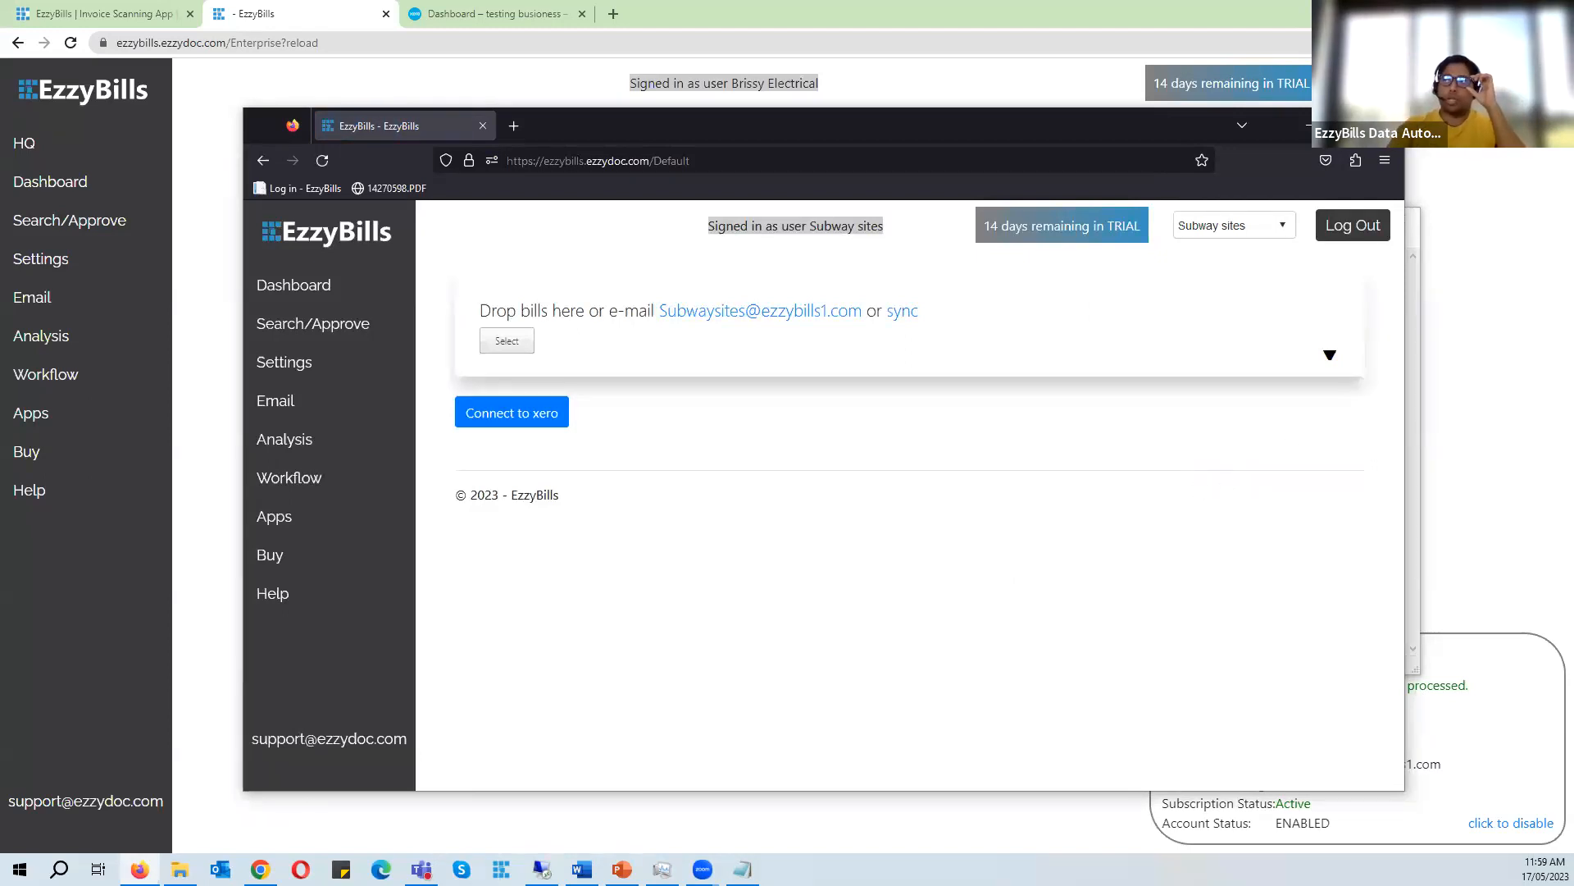
click(1304, 116)
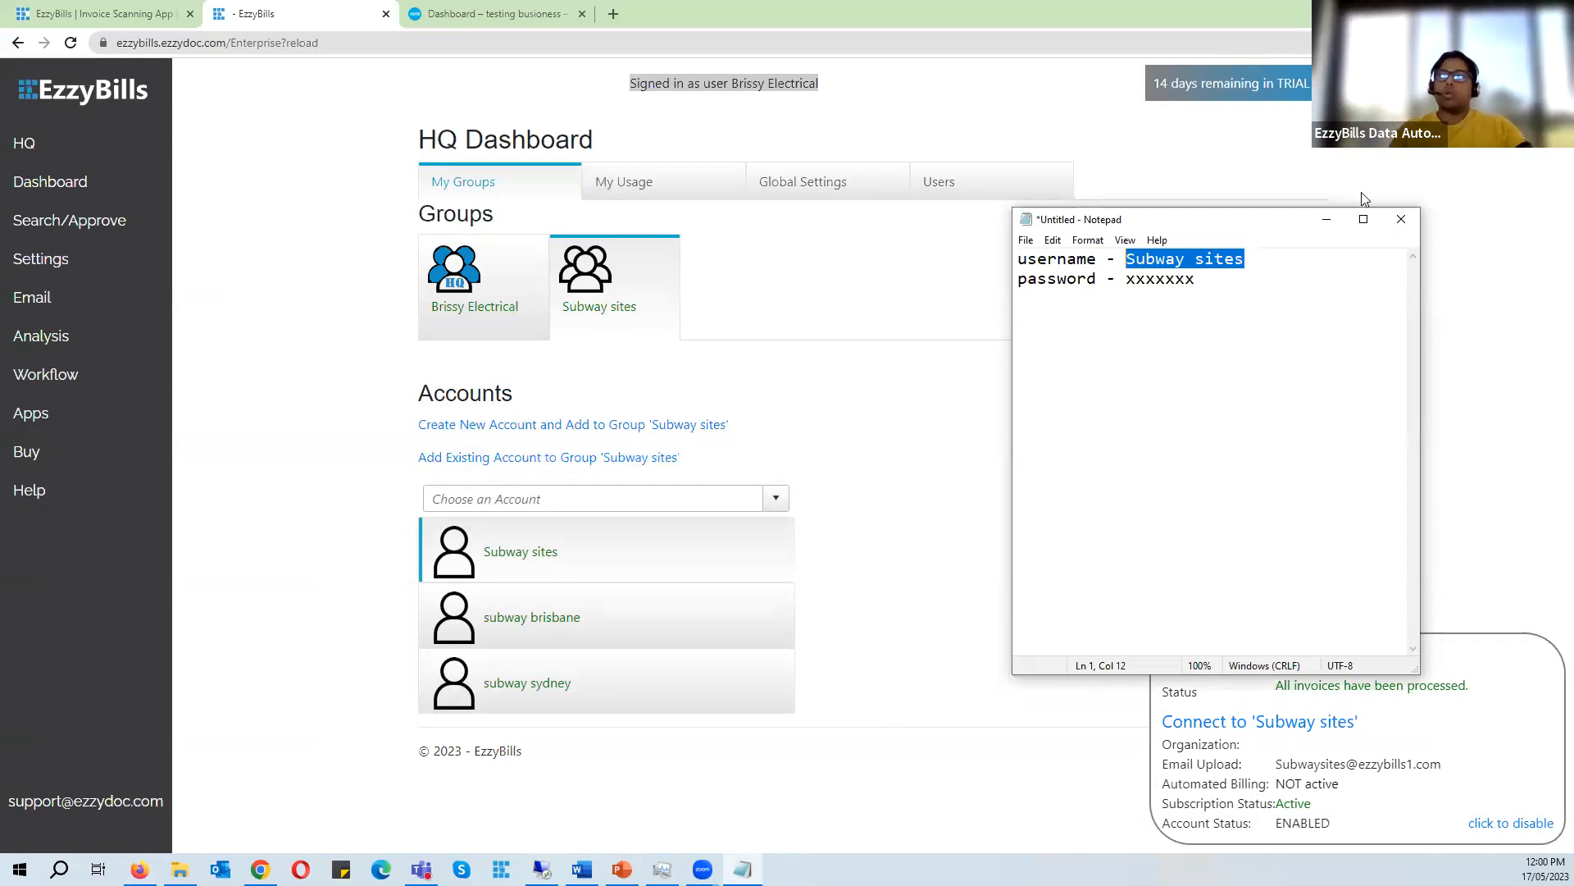
- Open the account selector in the Subway sites browser session to review which accounts it can switch between
click(1326, 219)
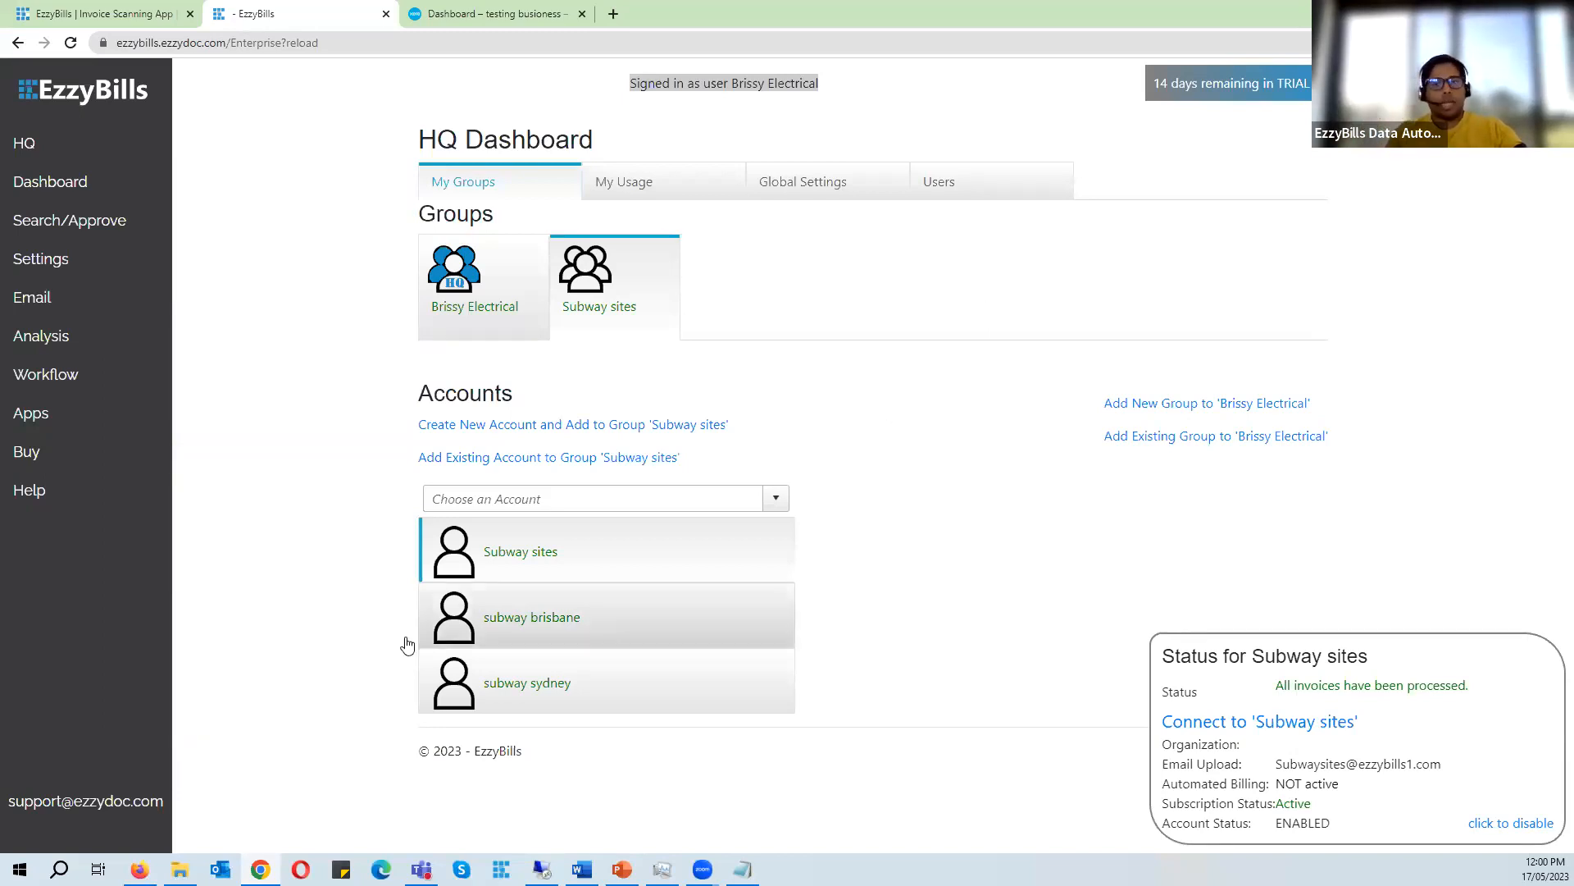
click(139, 869)
click(1232, 227)
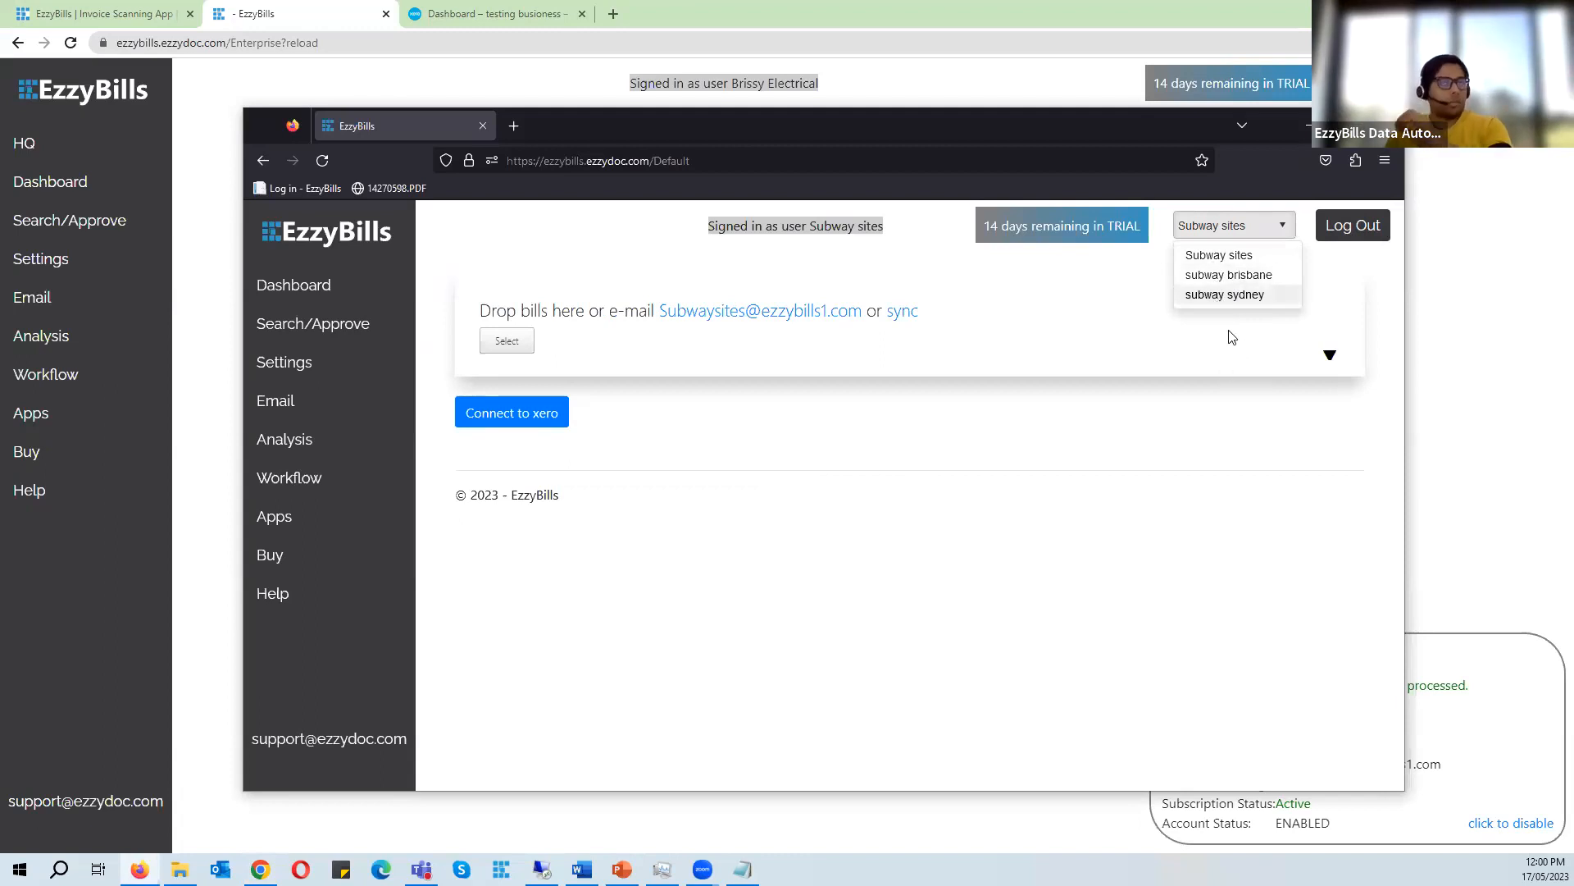
click(1305, 126)
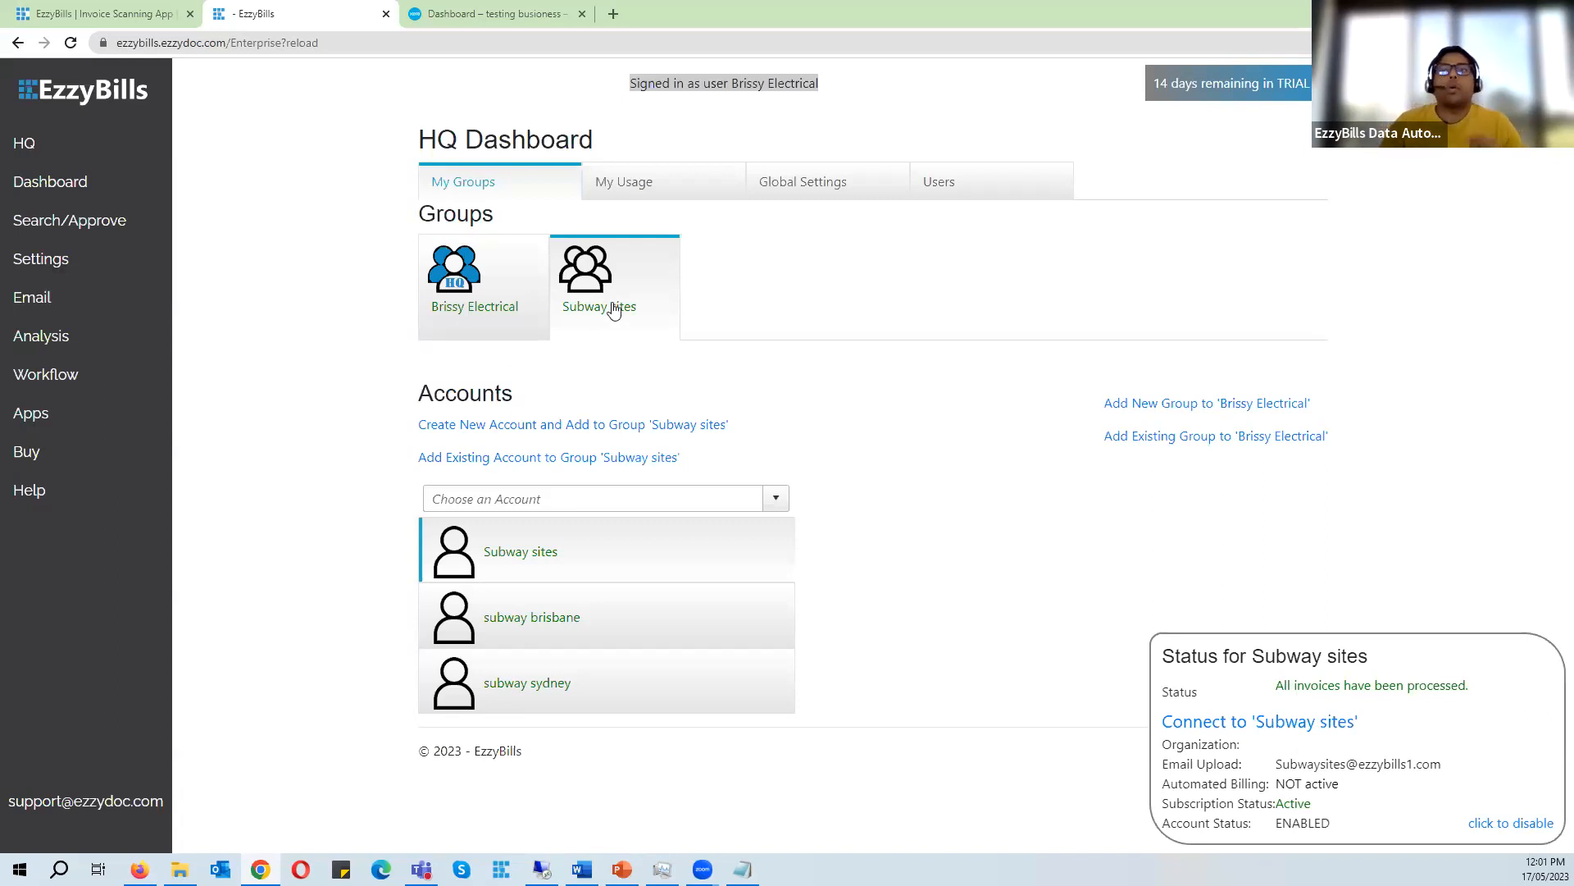
click(743, 869)
drag(1200, 283, 1156, 282)
click(1186, 361)
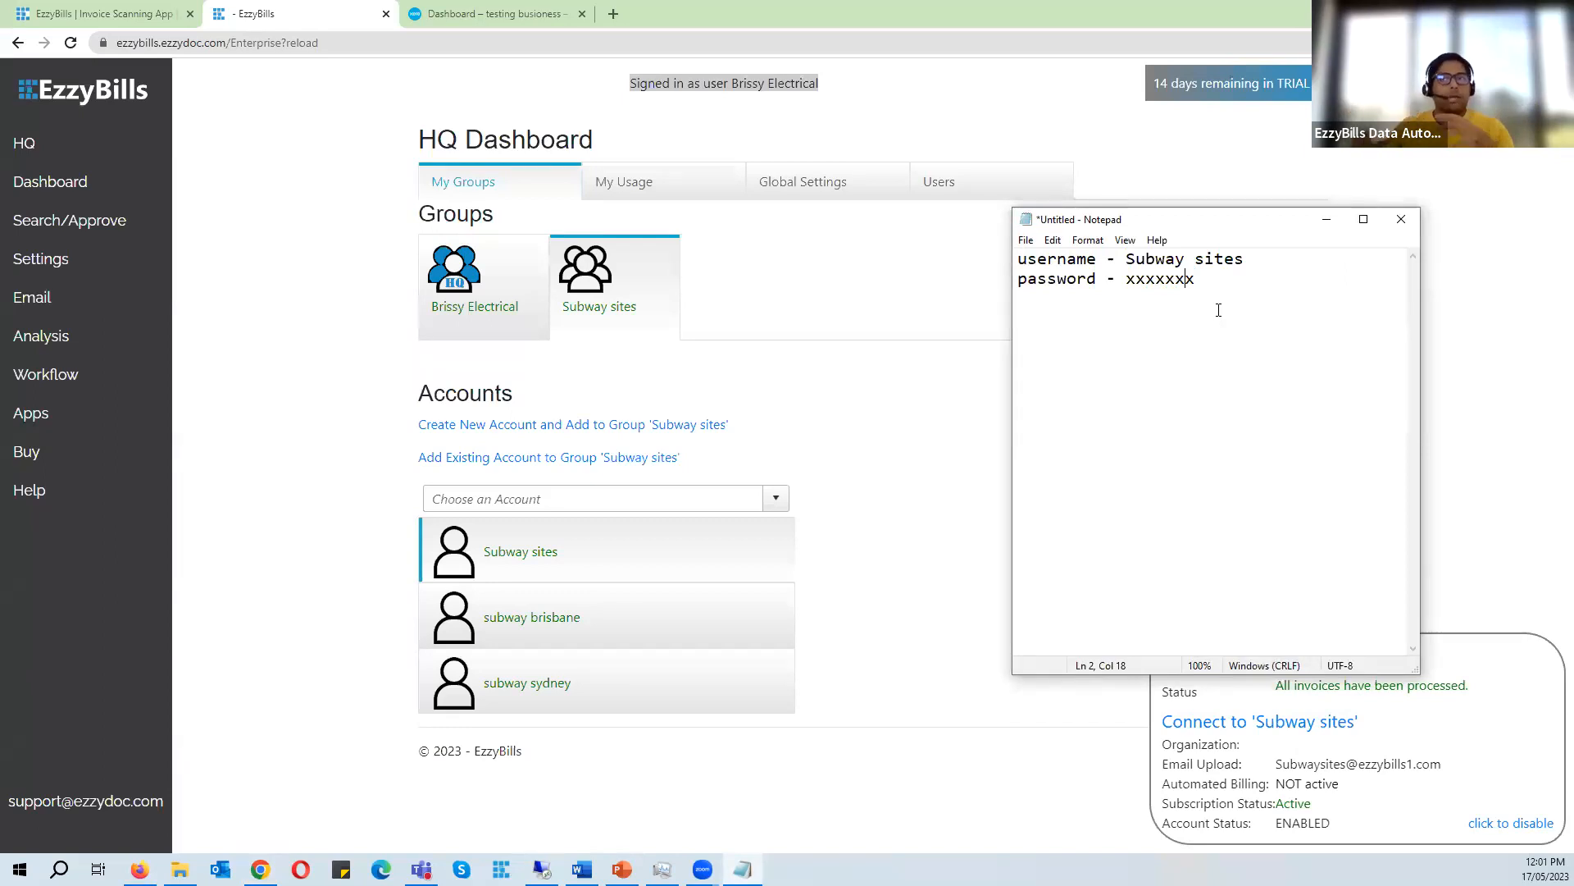
- Open the Brissy Electrical group, select the Brisbane Electrical ltd account and copy its name from the status panel
click(516, 287)
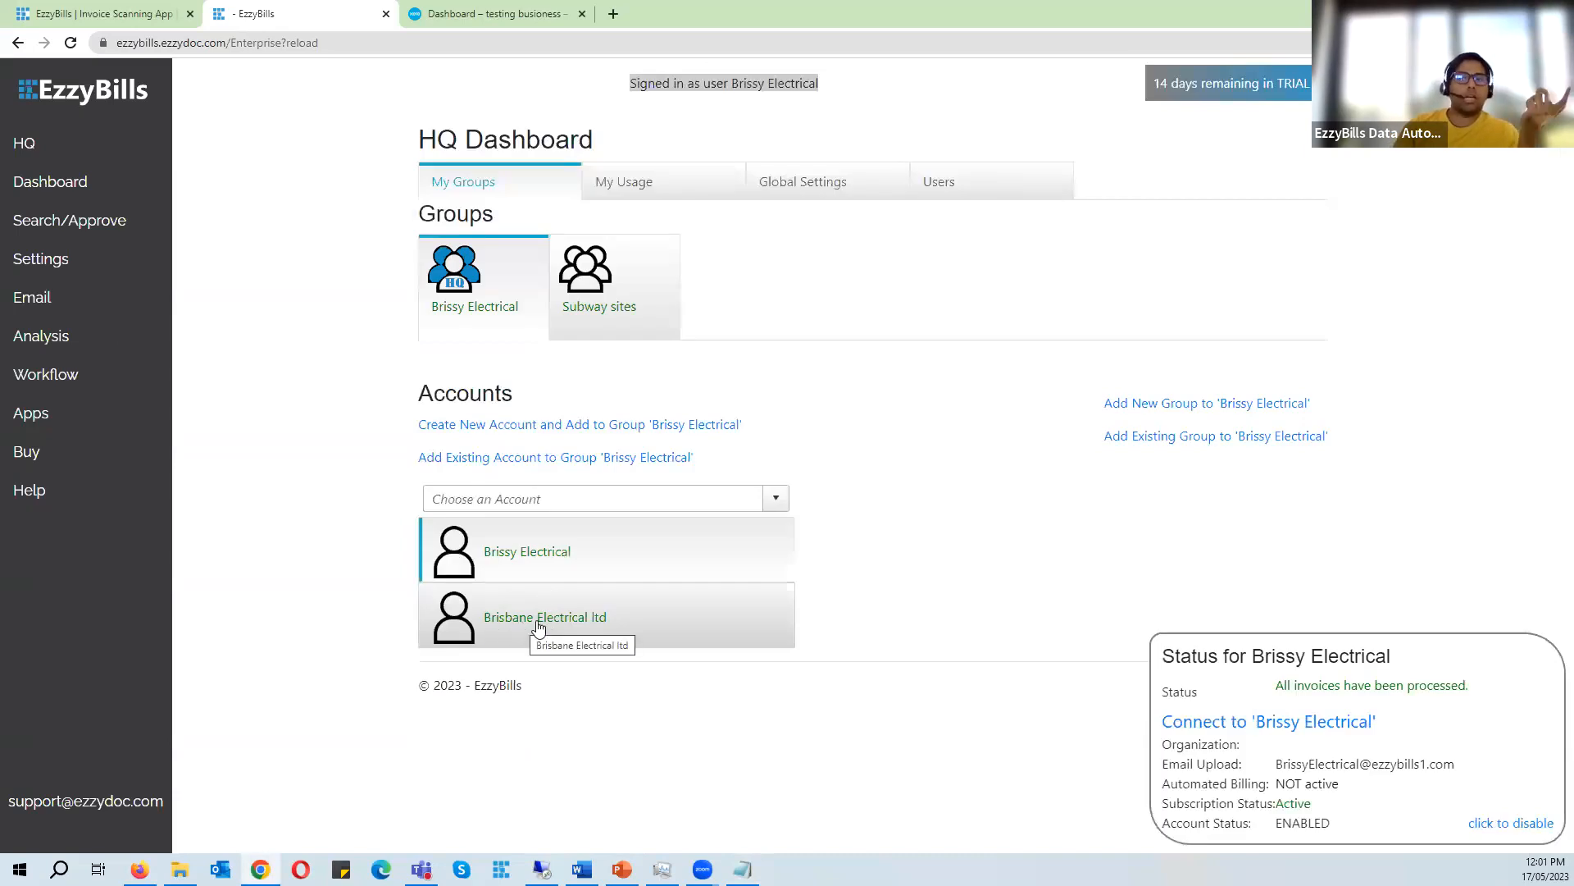
click(625, 633)
drag(1455, 664, 1240, 645)
key(ctrl+c)
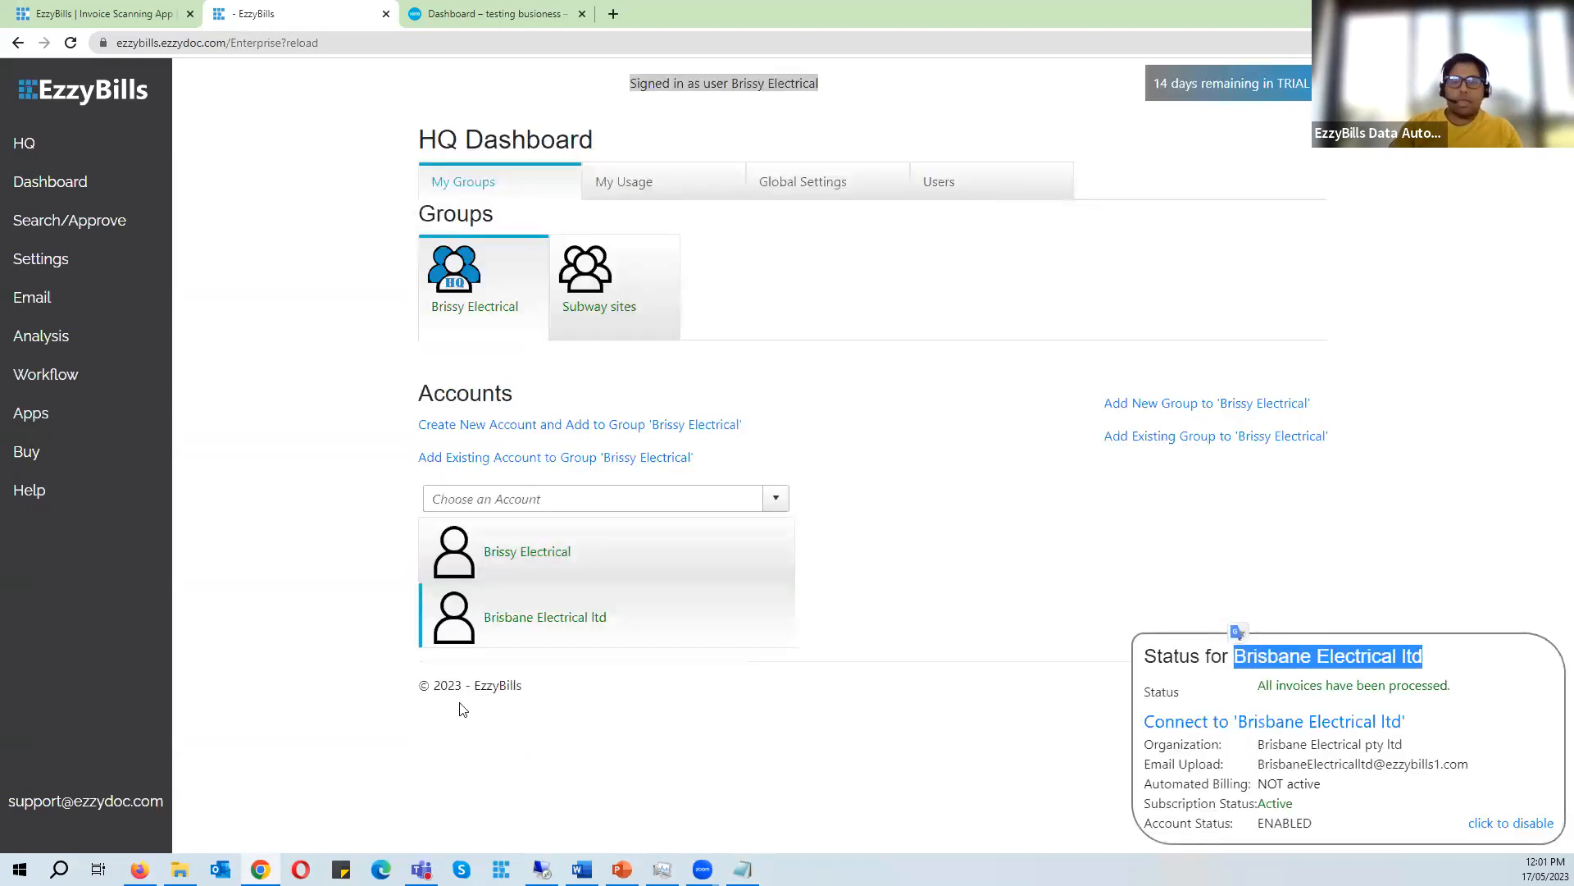
- Log in to EzzyBills in Firefox as Brisbane Electrical ltd using the pasted user name
click(140, 870)
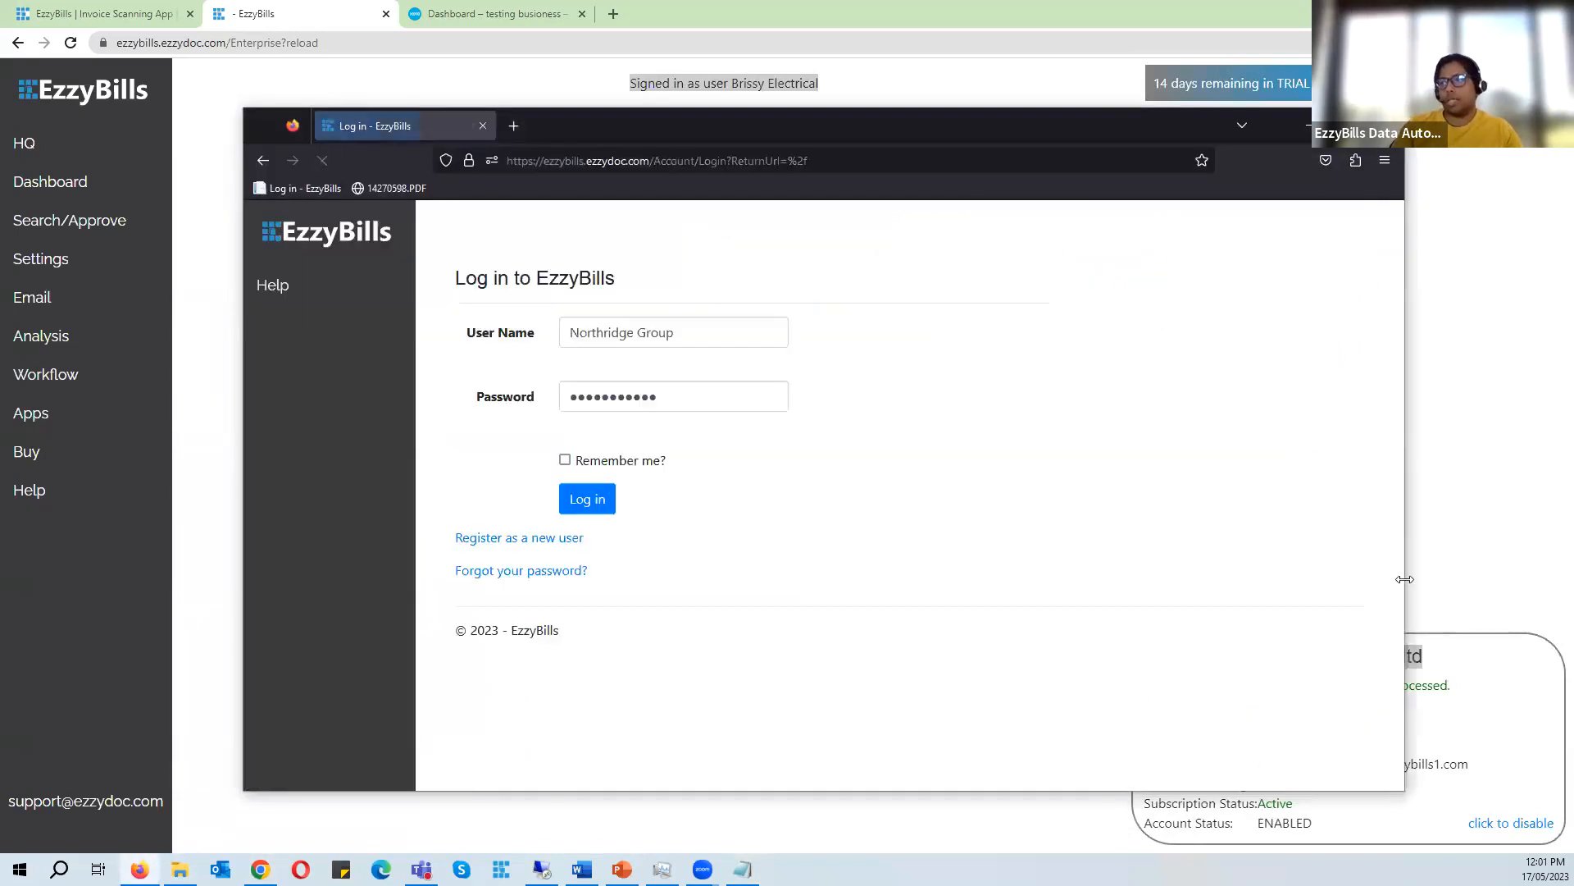
drag(1405, 580, 1207, 563)
drag(661, 329, 376, 316)
key(ctrl+v)
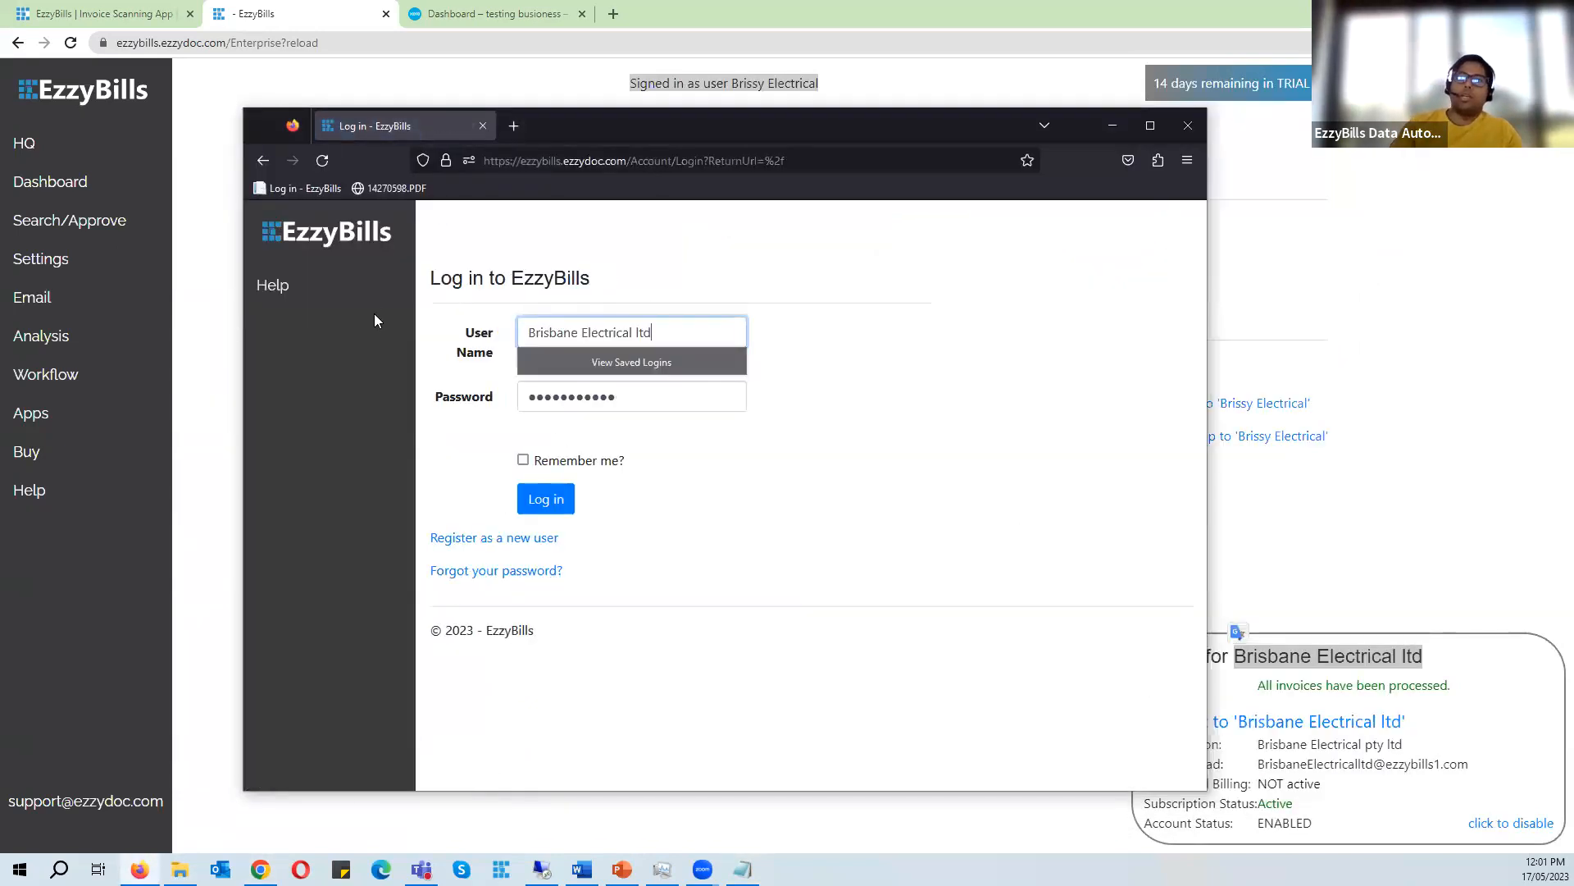
drag(869, 121, 1287, 130)
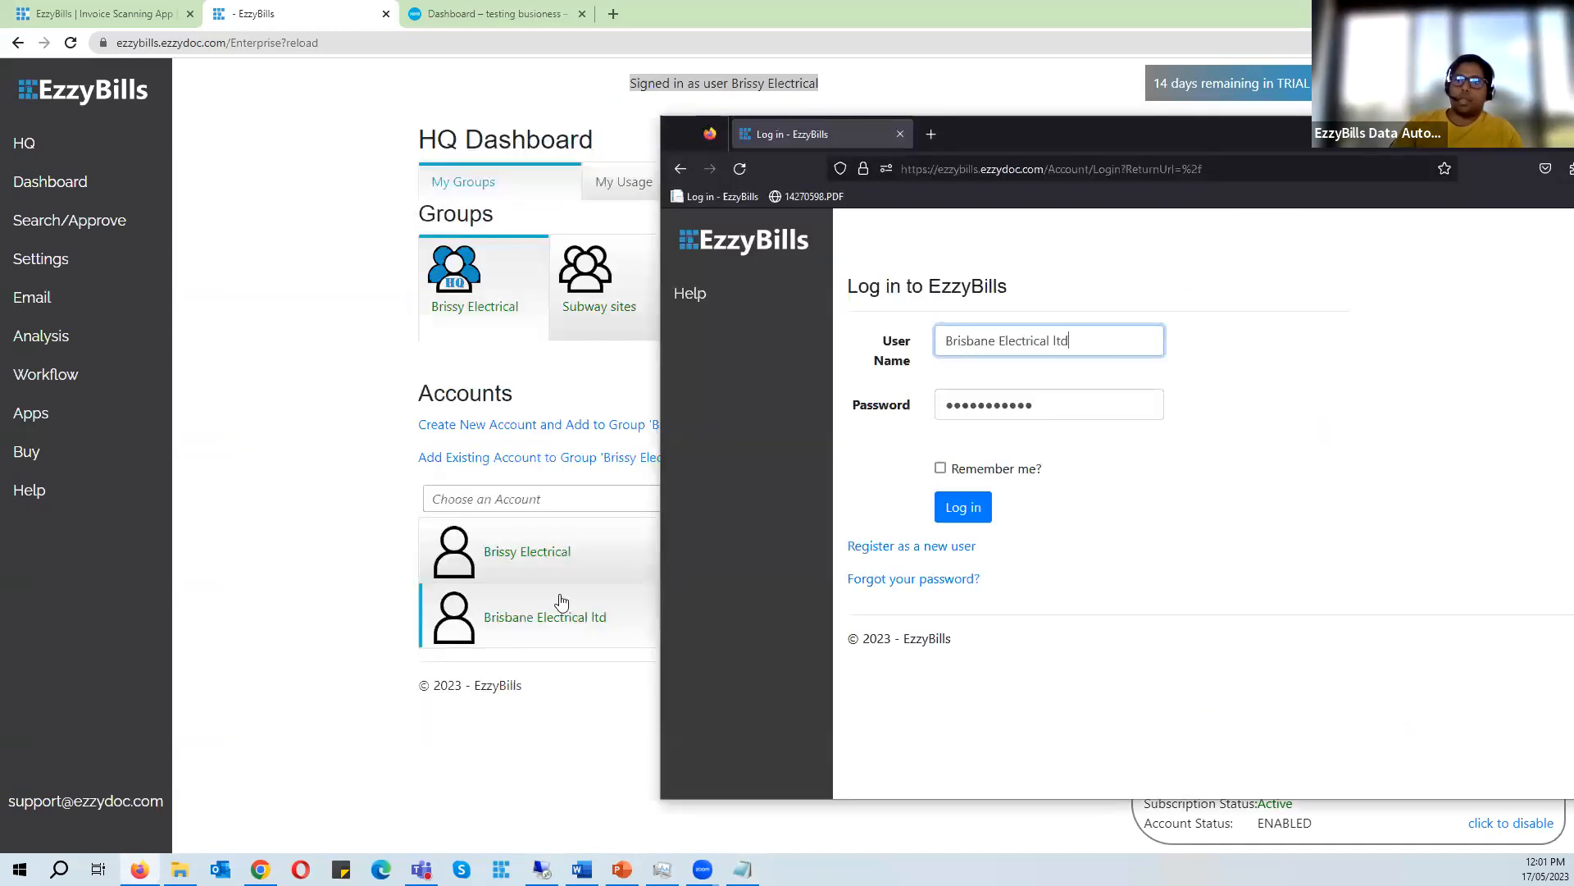
key(Tab)
key(Tab)
key(Tab)
key(Return)
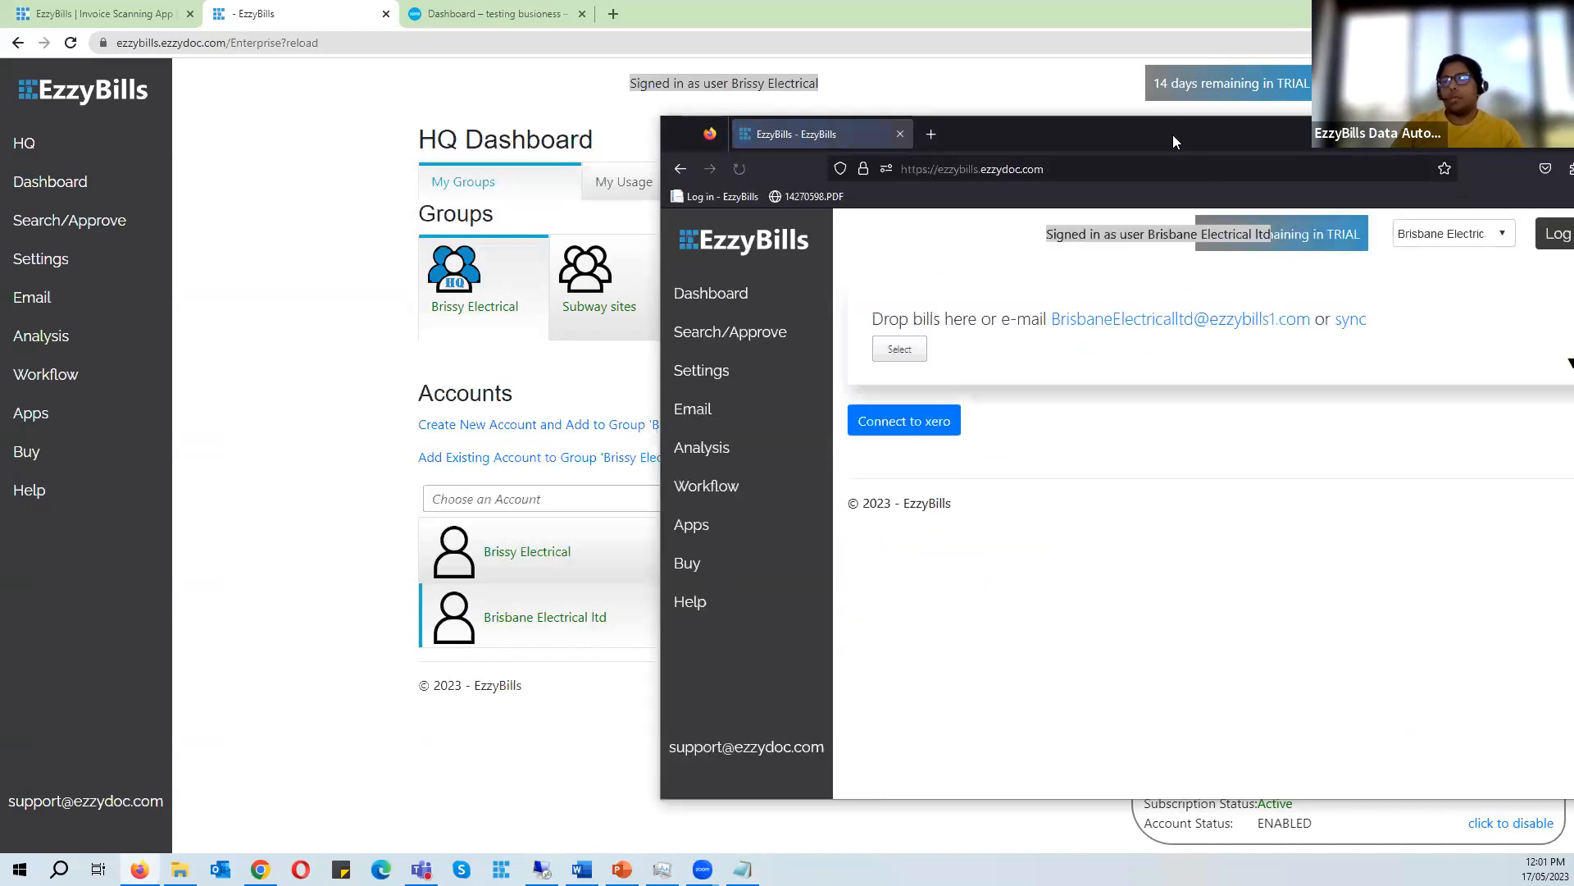
- Check the Brisbane Electrical ltd session's account selector, then log out of that session
drag(1174, 131, 723, 86)
click(1033, 188)
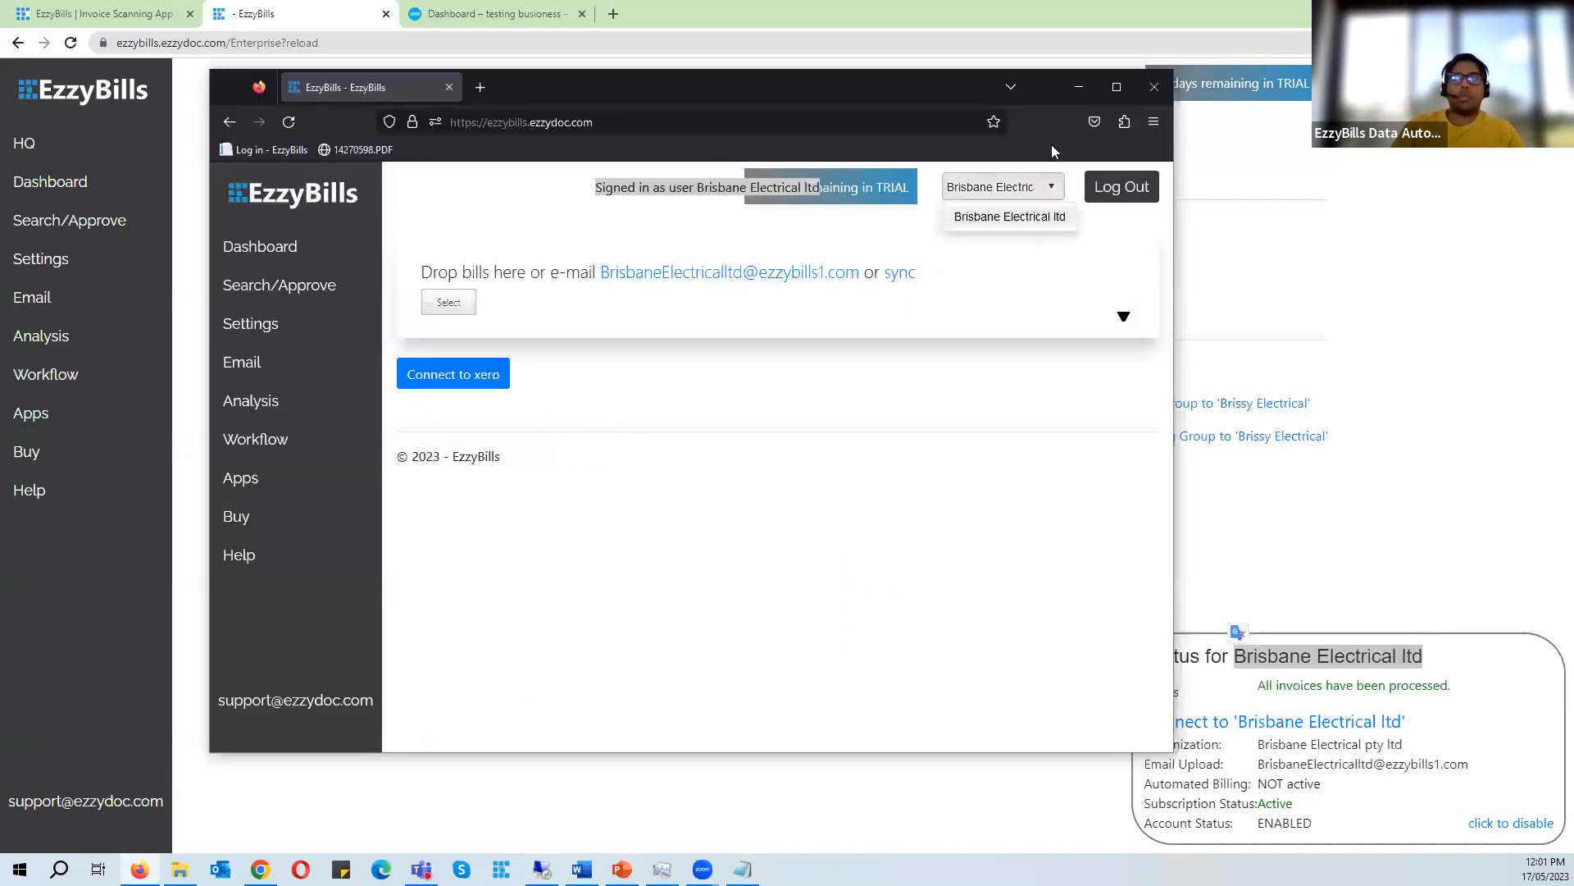
click(1116, 86)
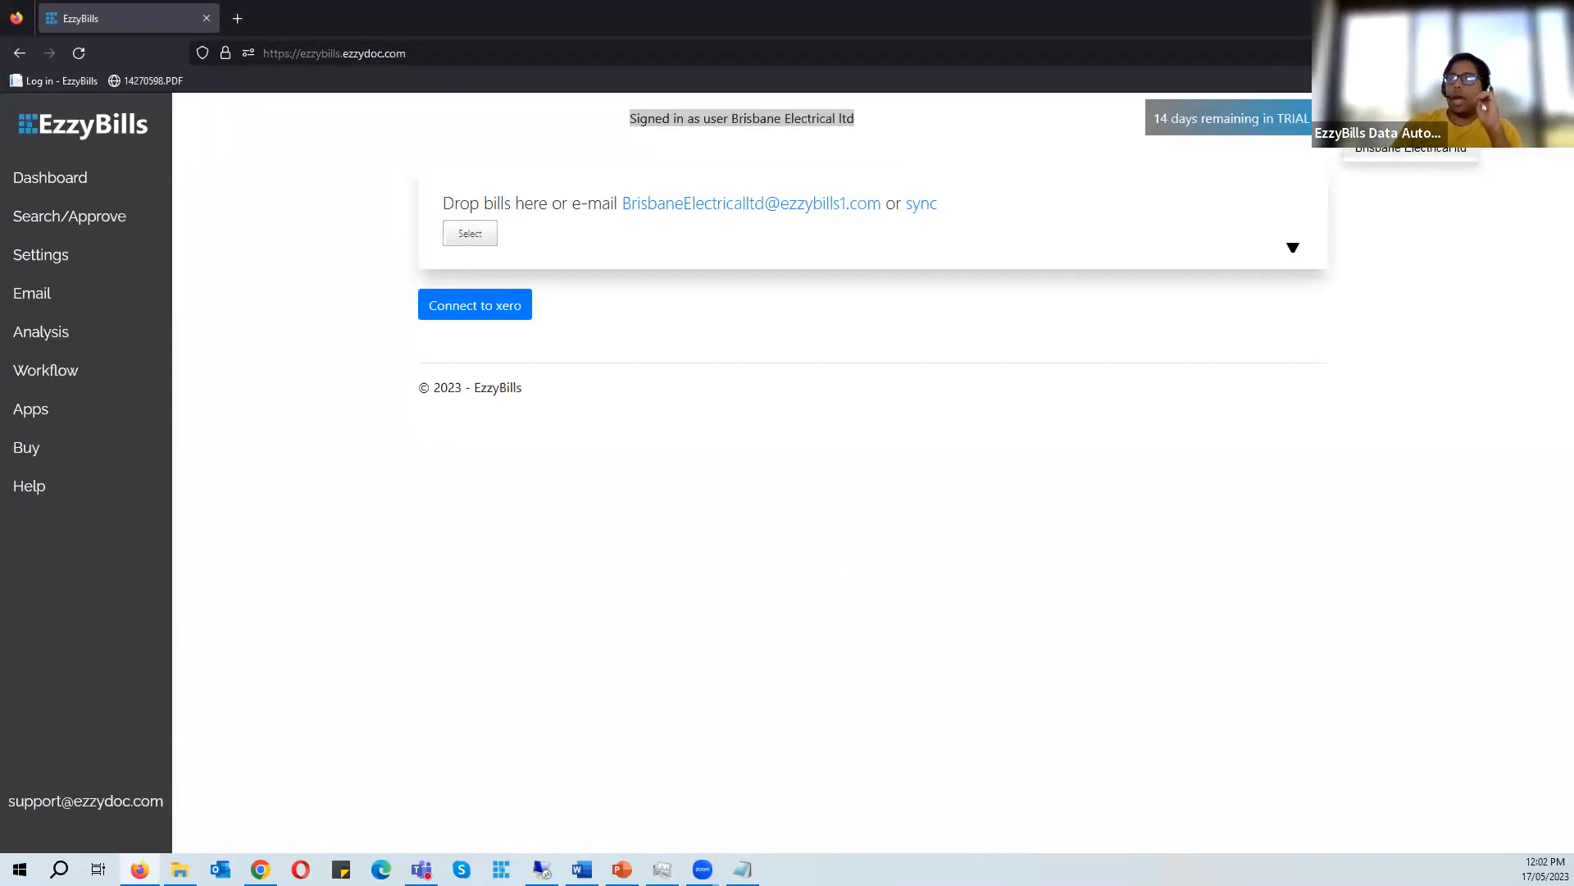
click(1518, 18)
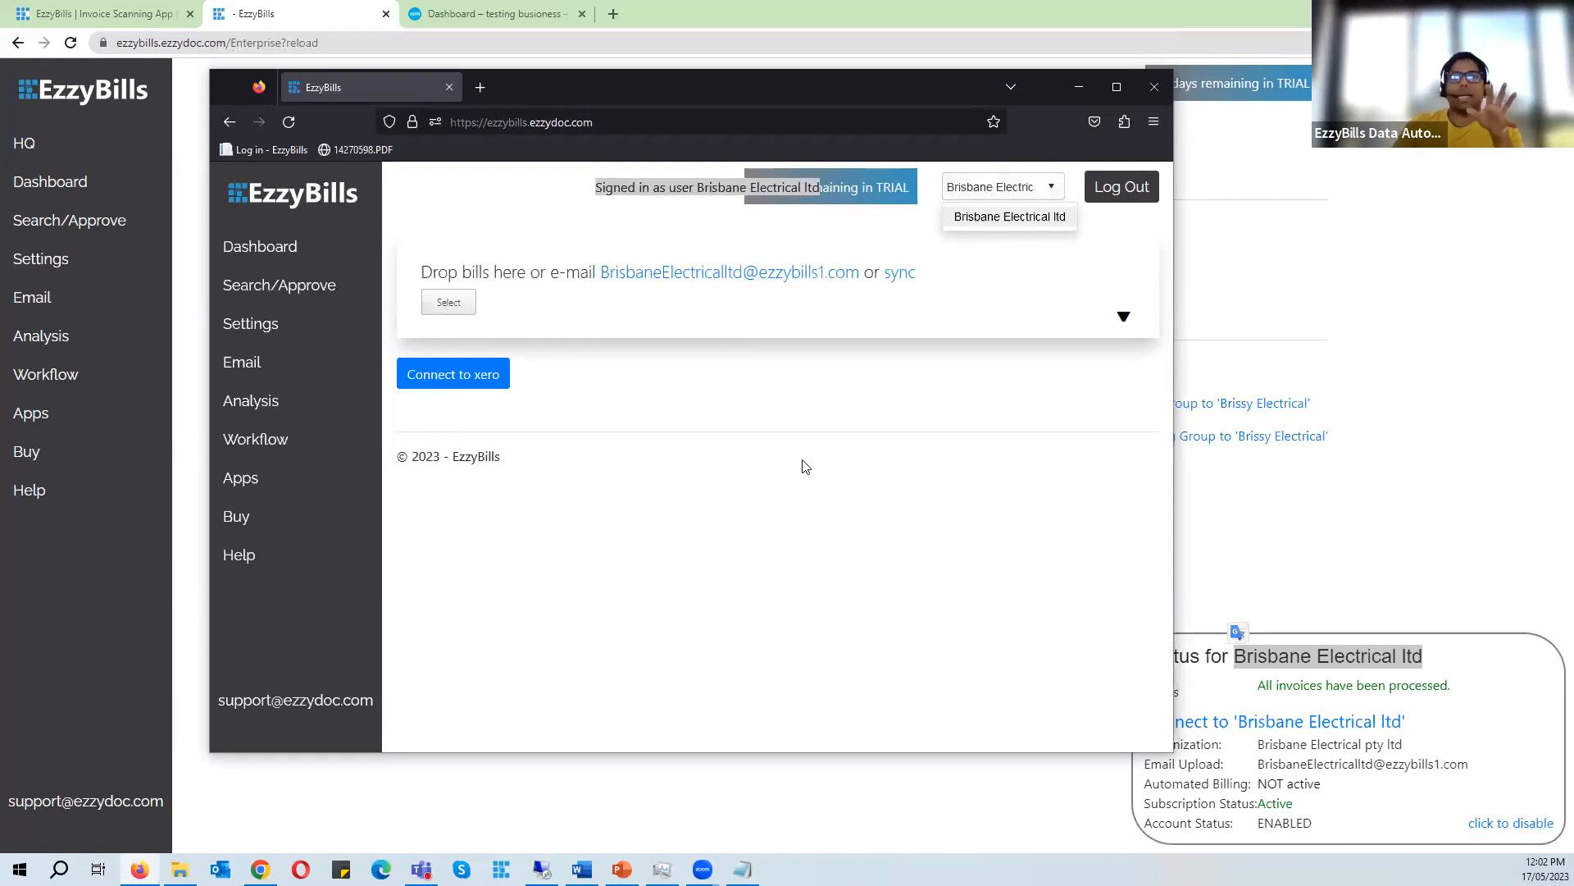
click(1122, 187)
click(1079, 87)
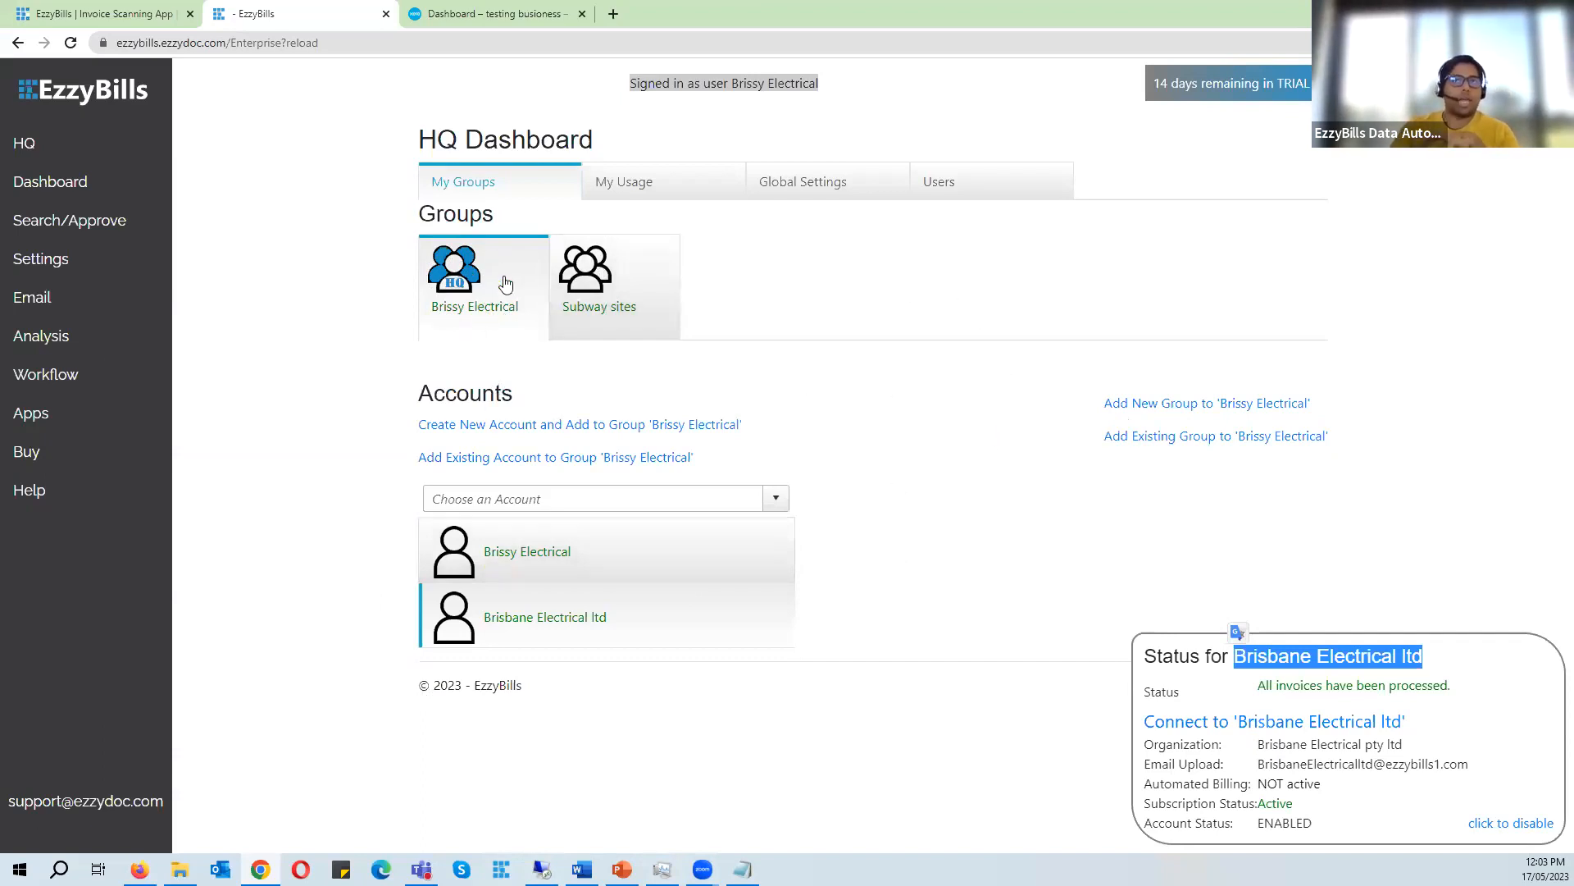
- Switch between the Subway sites and Brissy Electrical groups on the HQ dashboard
click(630, 283)
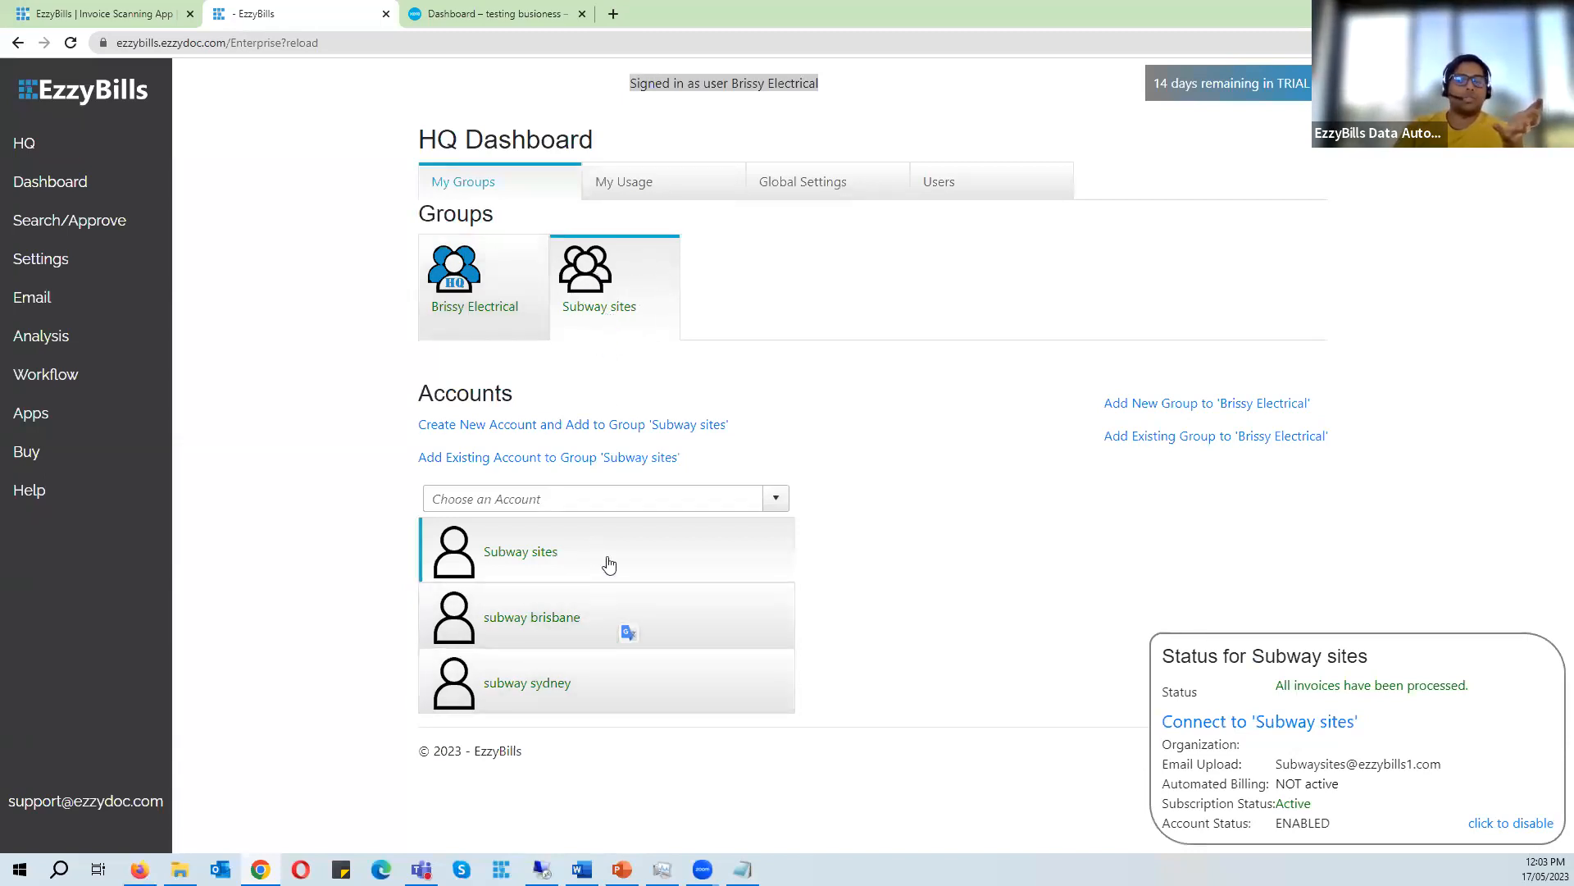
click(494, 280)
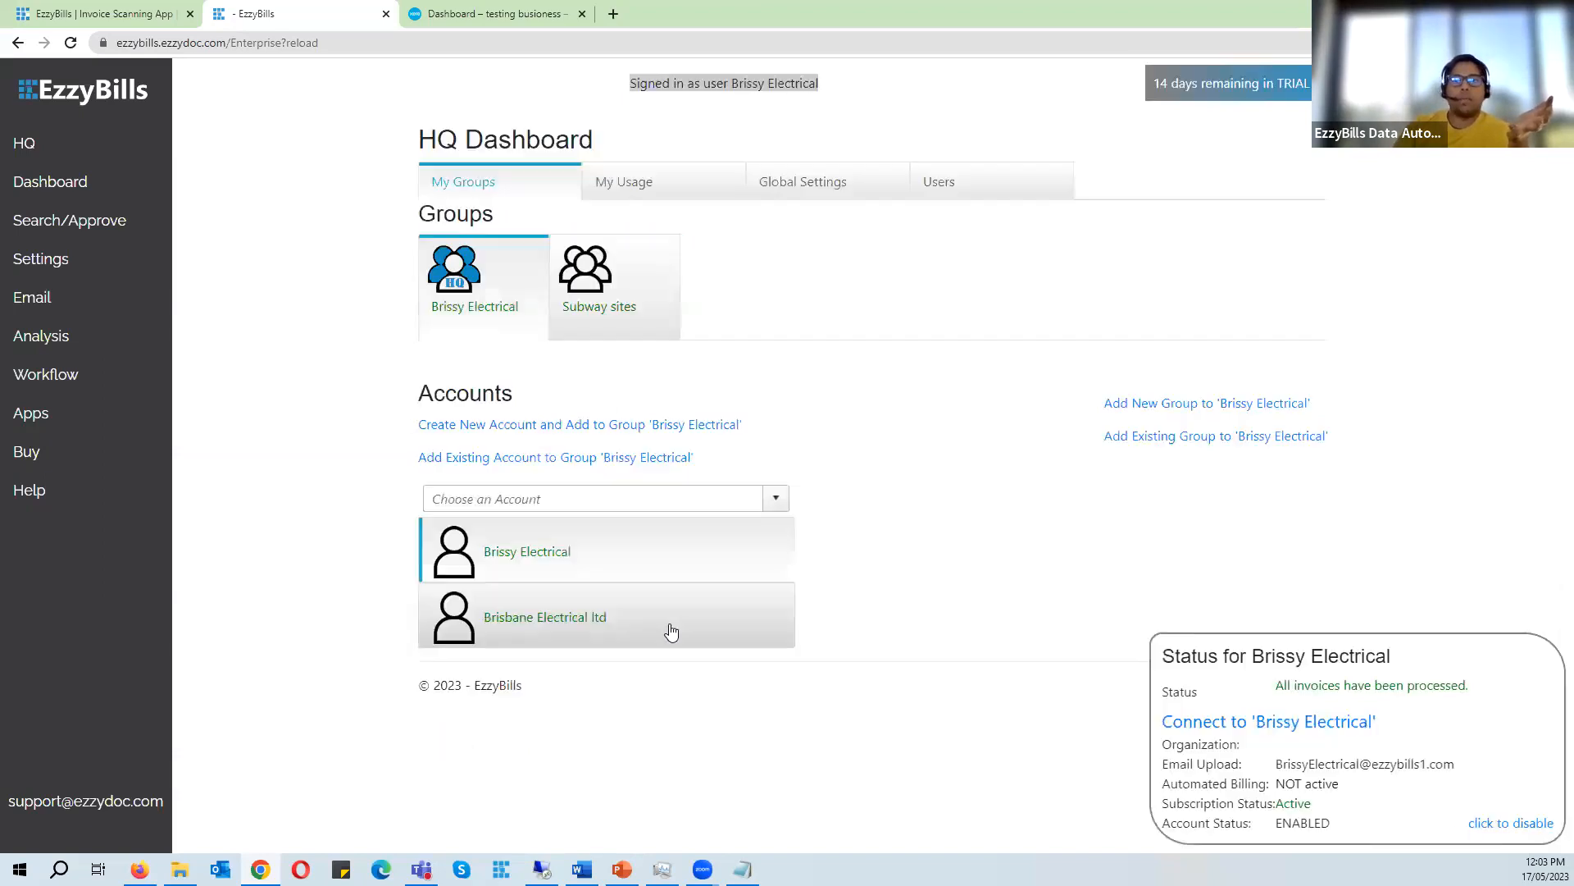
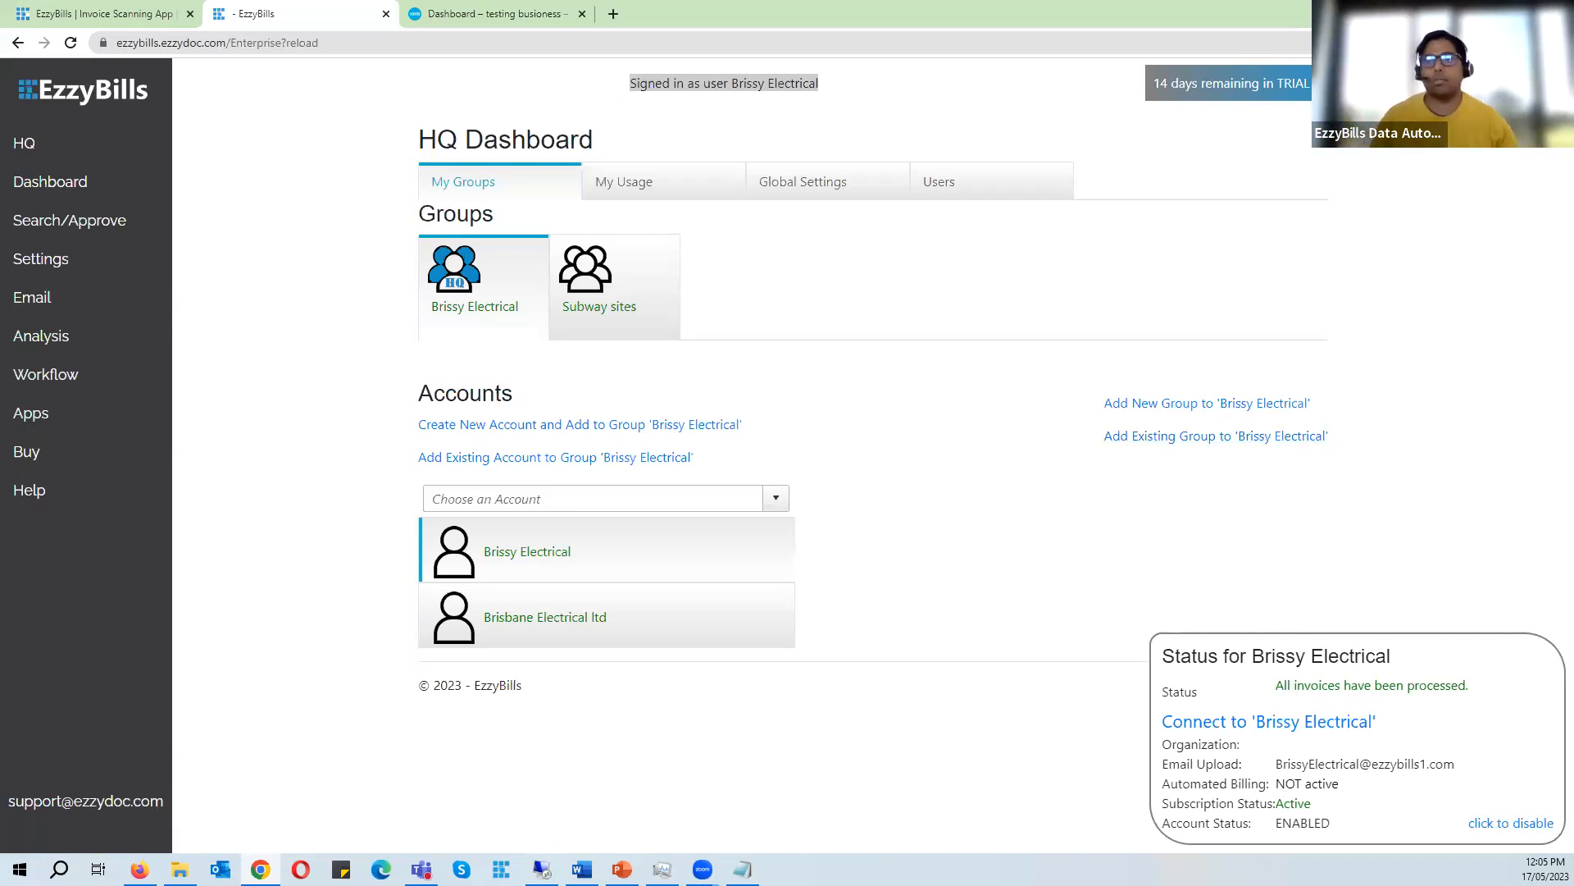
- Copy the Subway sites user name from Notepad and log in to EzzyBills in Firefox with it
click(742, 869)
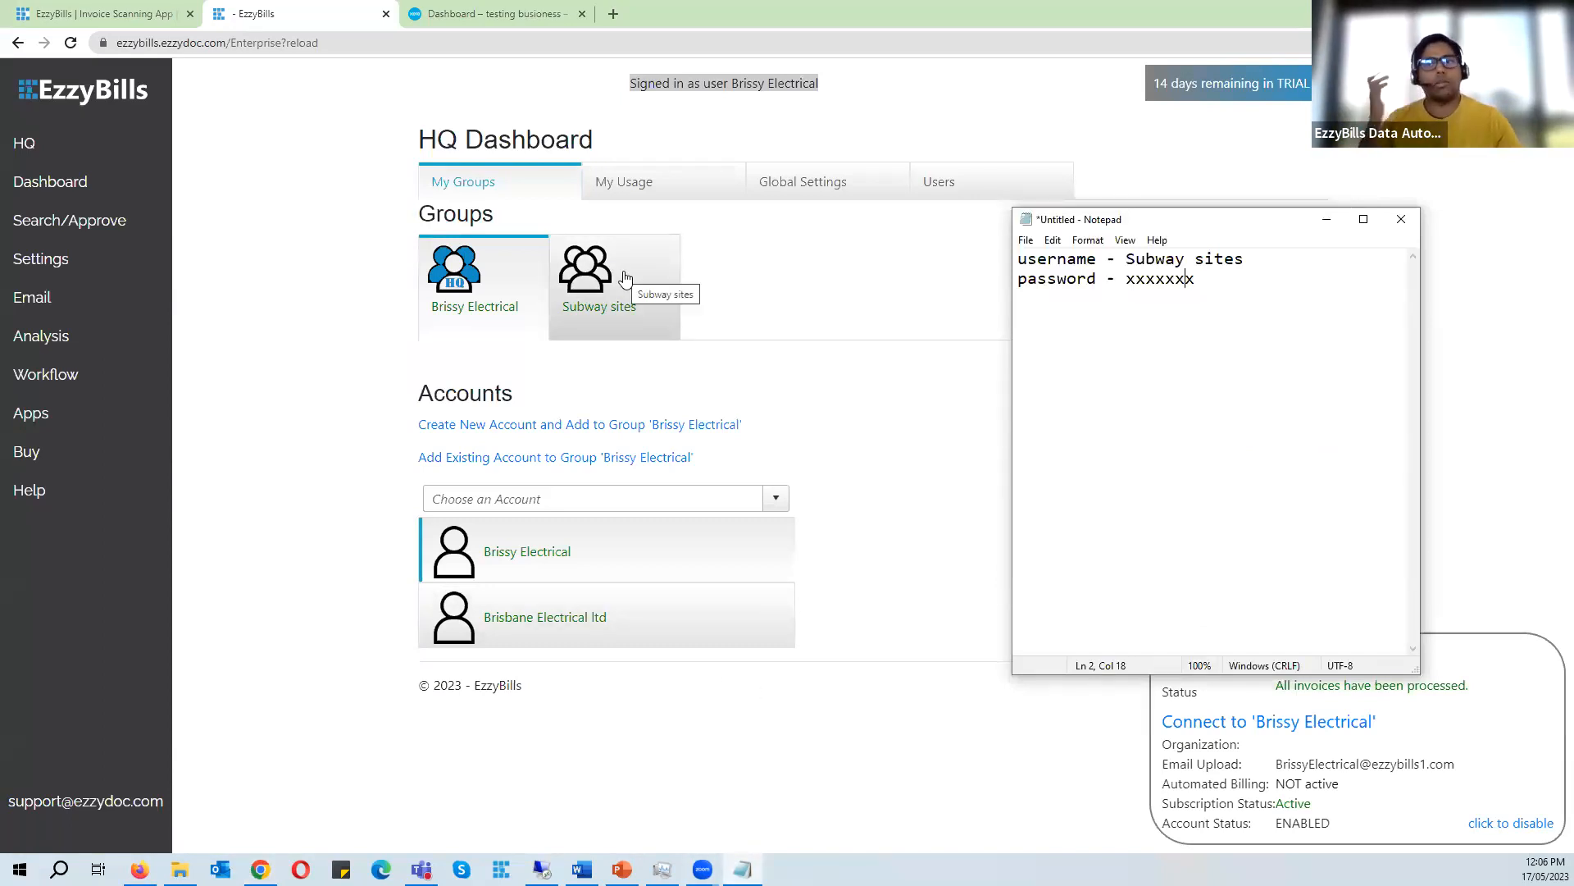
drag(1247, 259, 1130, 248)
key(ctrl+c)
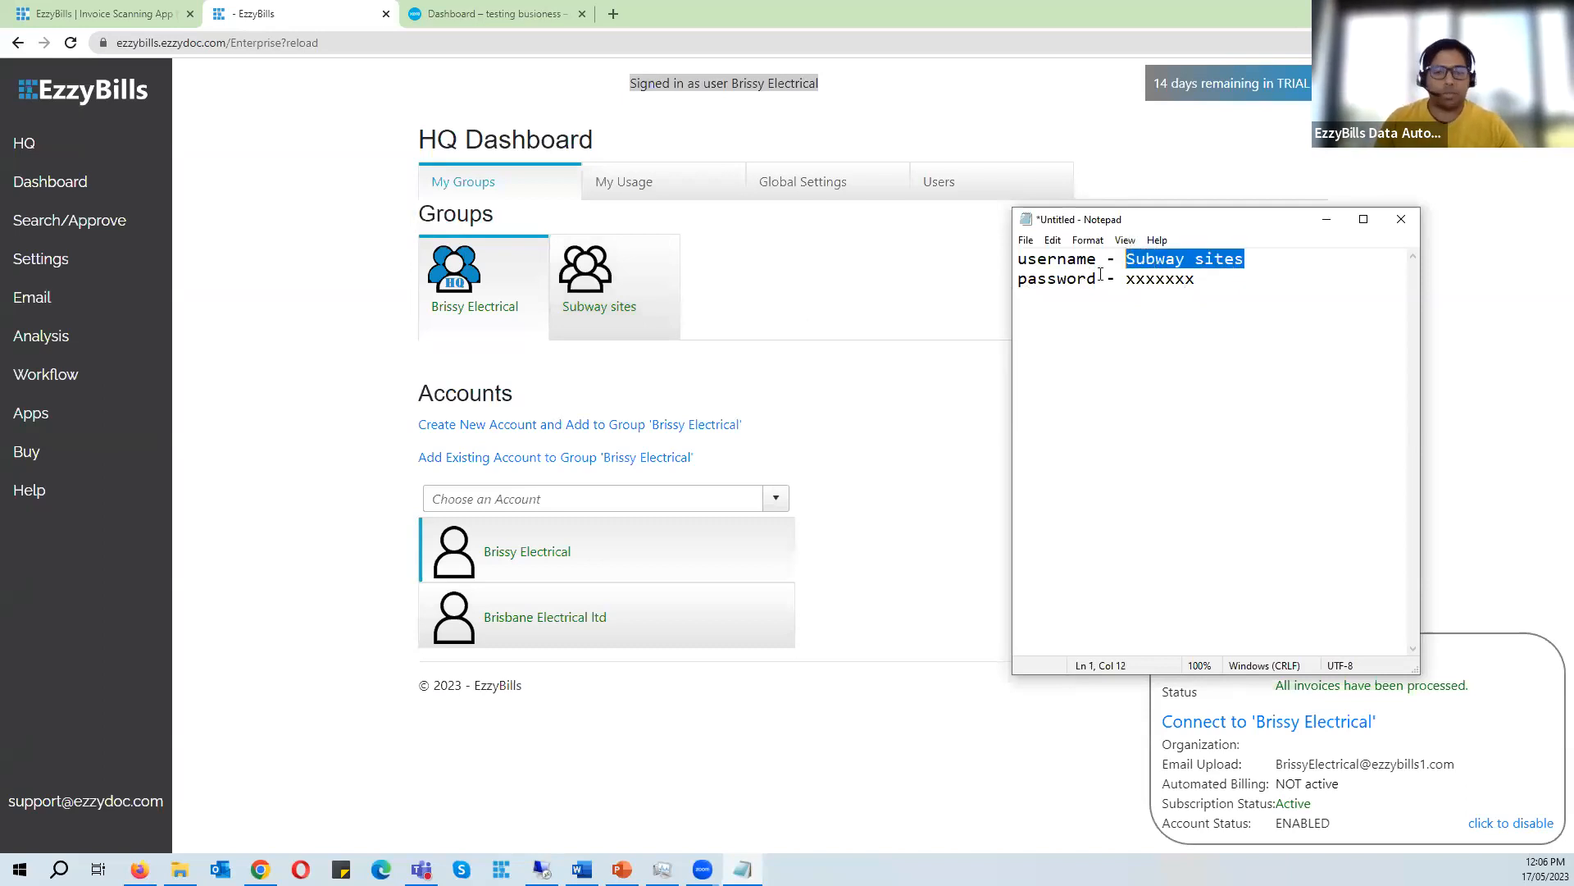
click(140, 870)
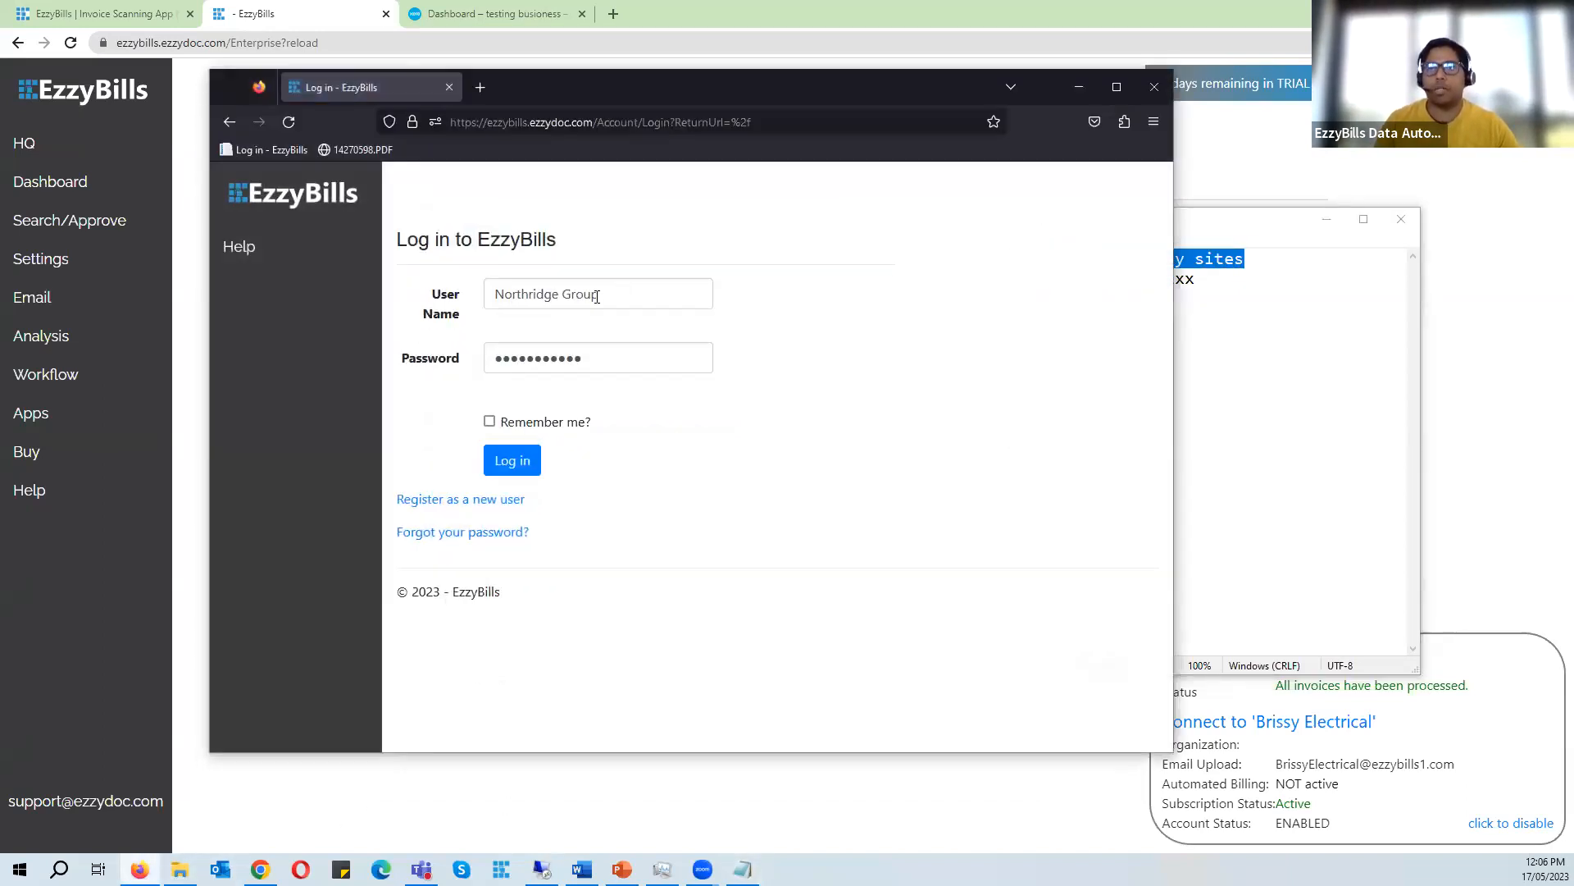
drag(749, 86, 595, 58)
triple_click(457, 263)
key(ctrl+v)
click(459, 332)
click(376, 435)
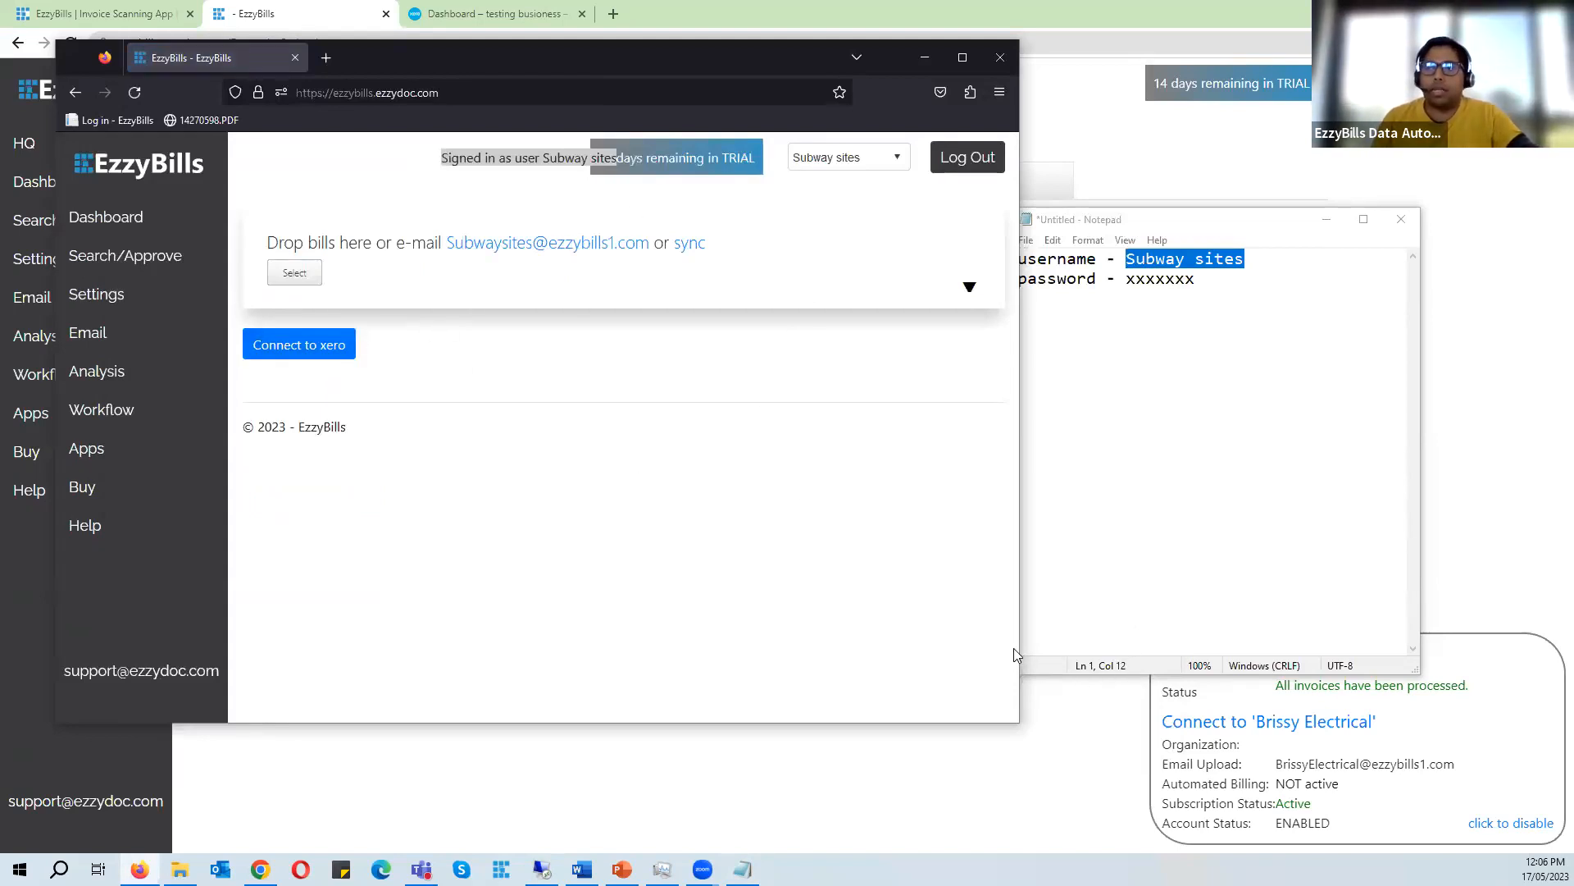
- Switch the Subway sites session to the subway sydney account using the account selector
drag(1021, 649, 1056, 649)
drag(1264, 221, 1378, 189)
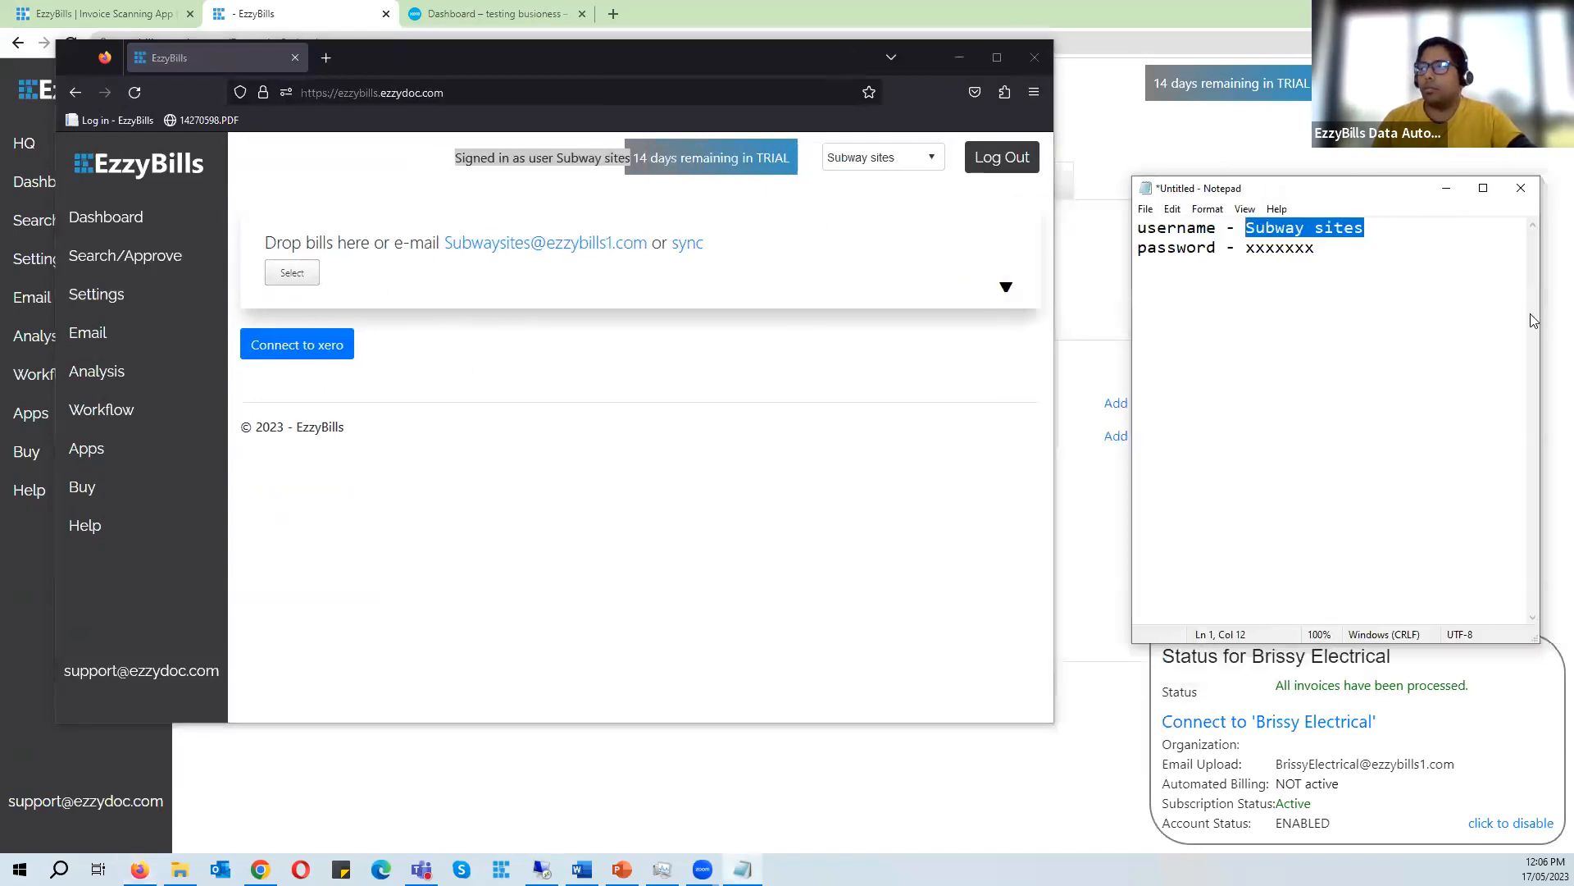
drag(1541, 320, 1409, 320)
drag(1289, 194, 1425, 180)
click(882, 157)
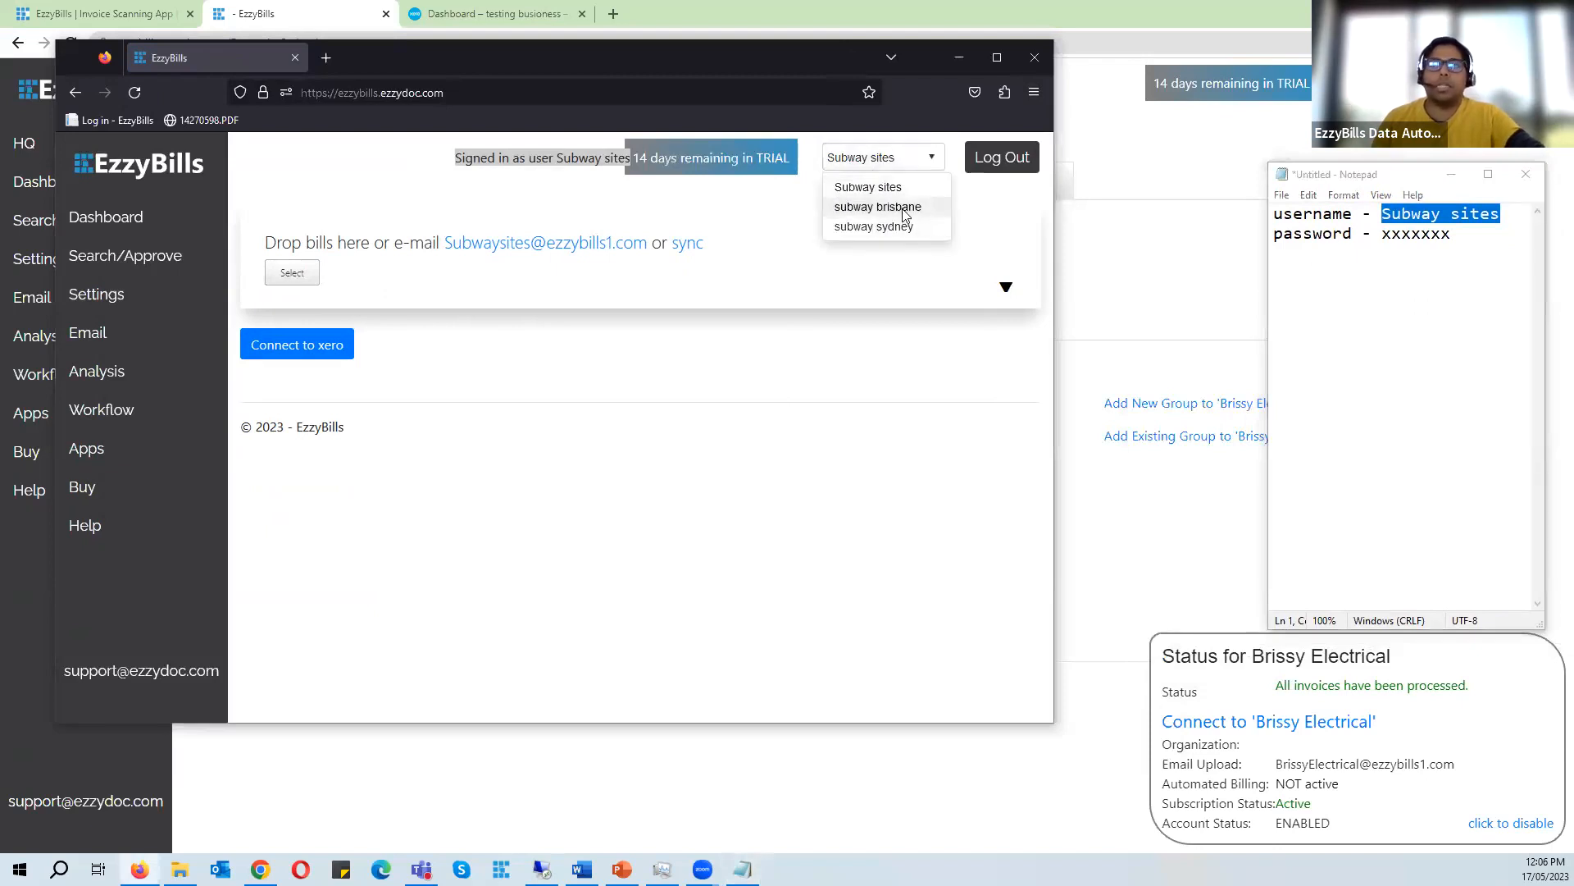
click(899, 227)
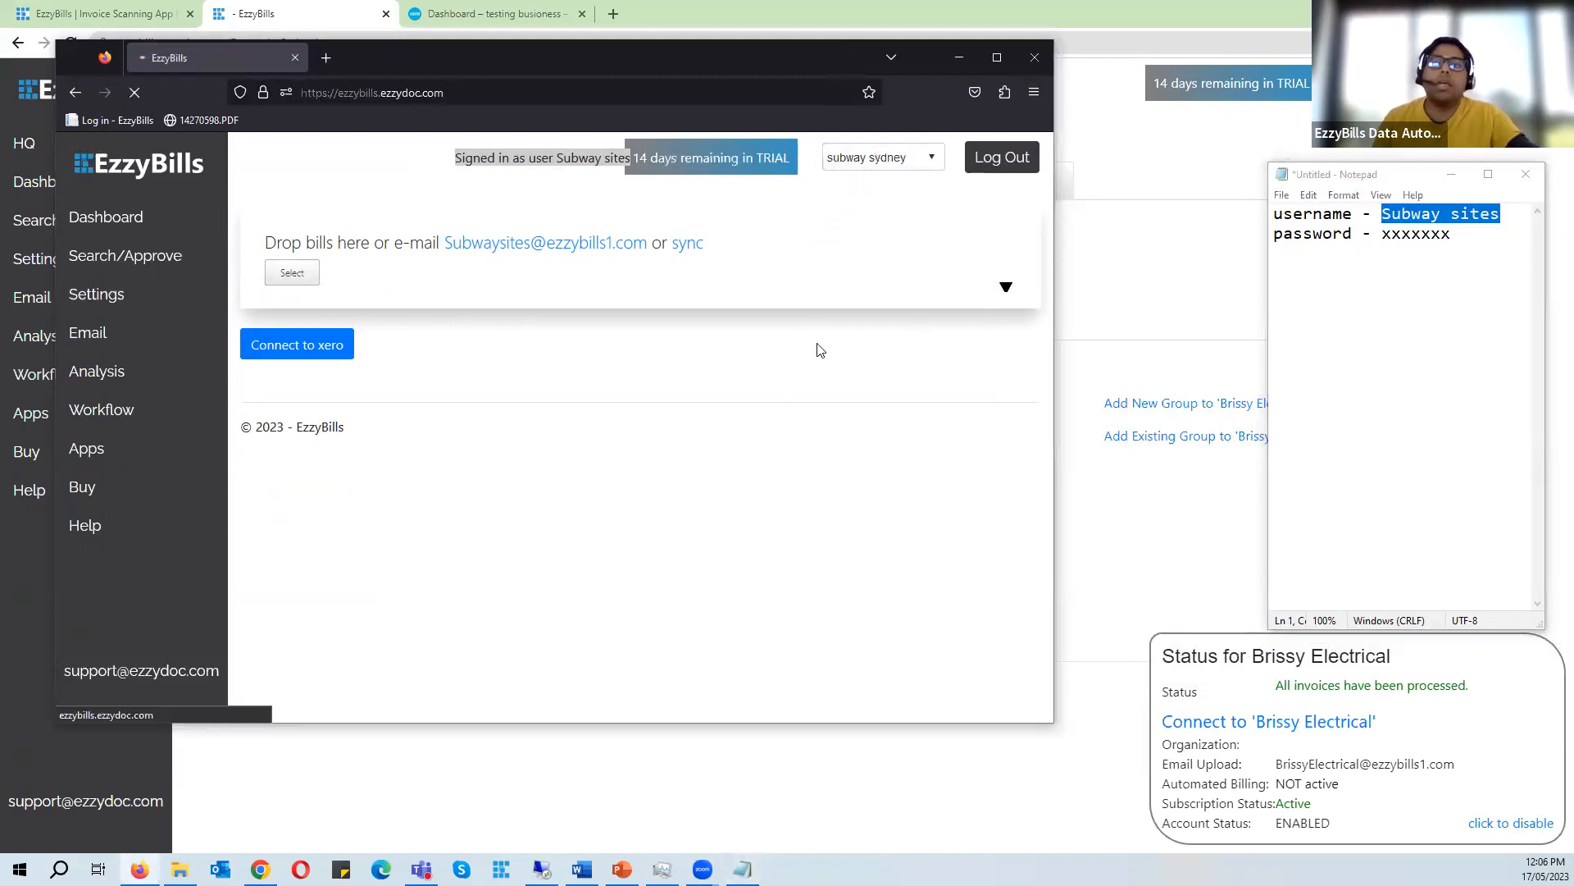
drag(1052, 451, 1241, 451)
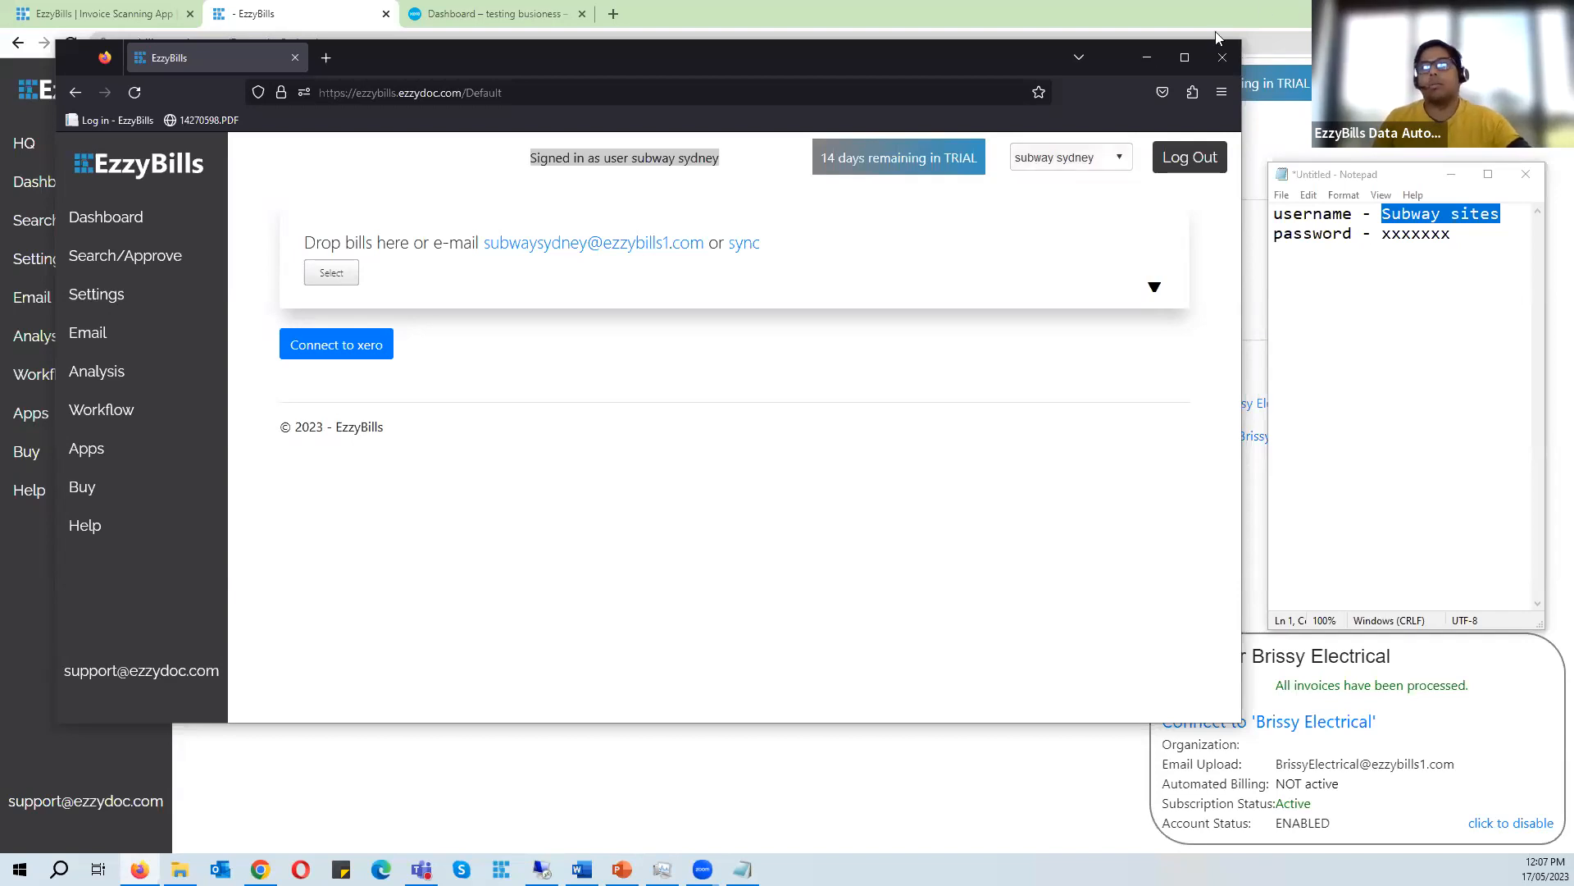
- Return to the HQ Dashboard and review the My Usage table of groups and accounts
key(alt+Tab)
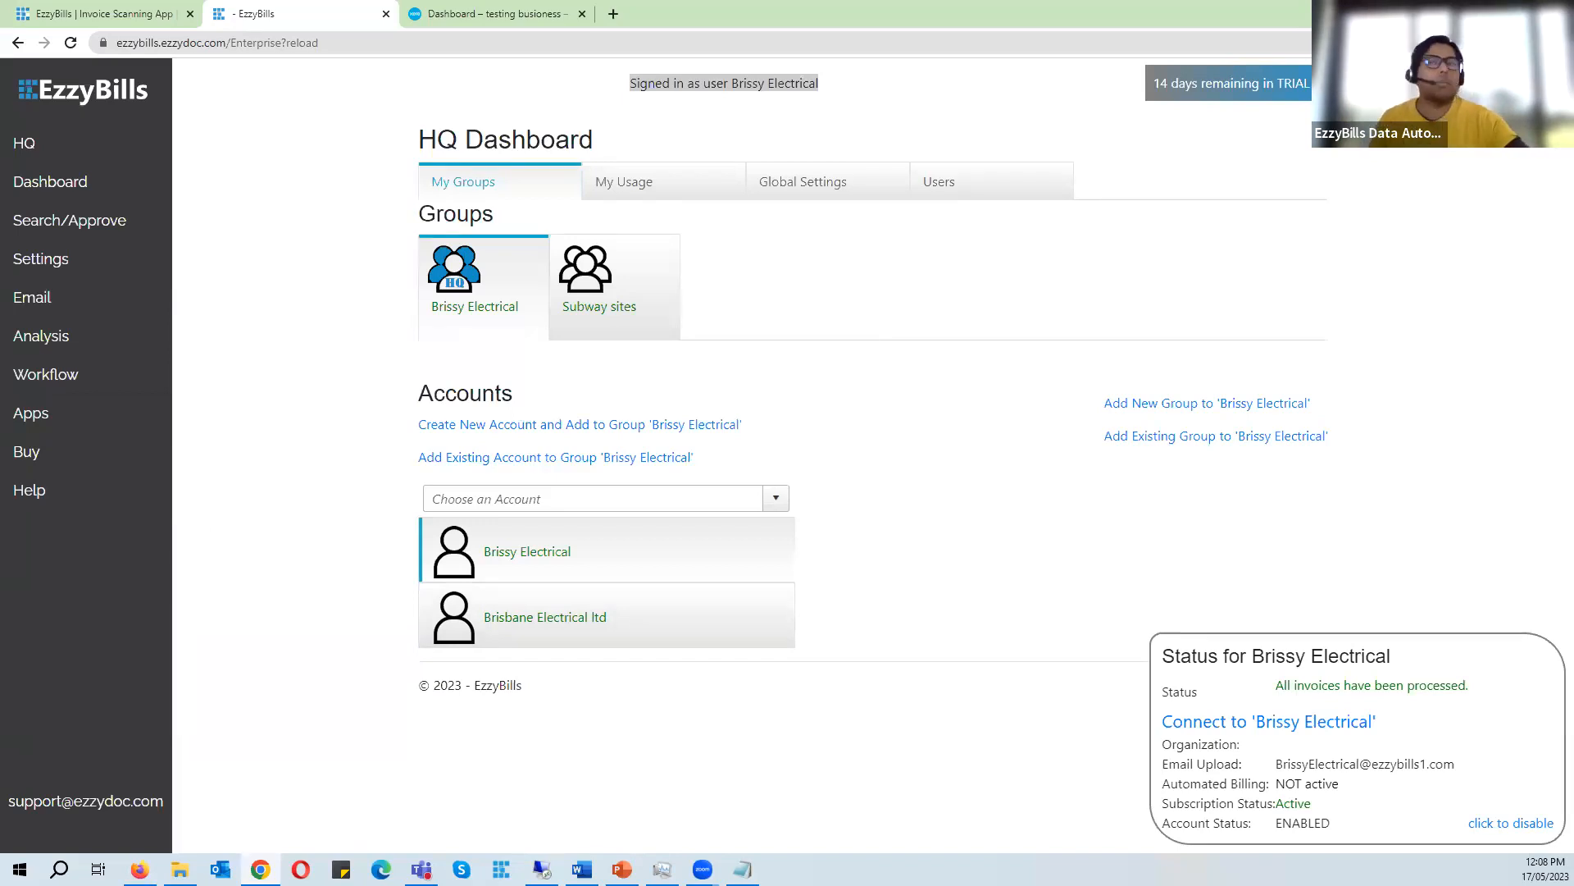
drag(418, 140, 571, 141)
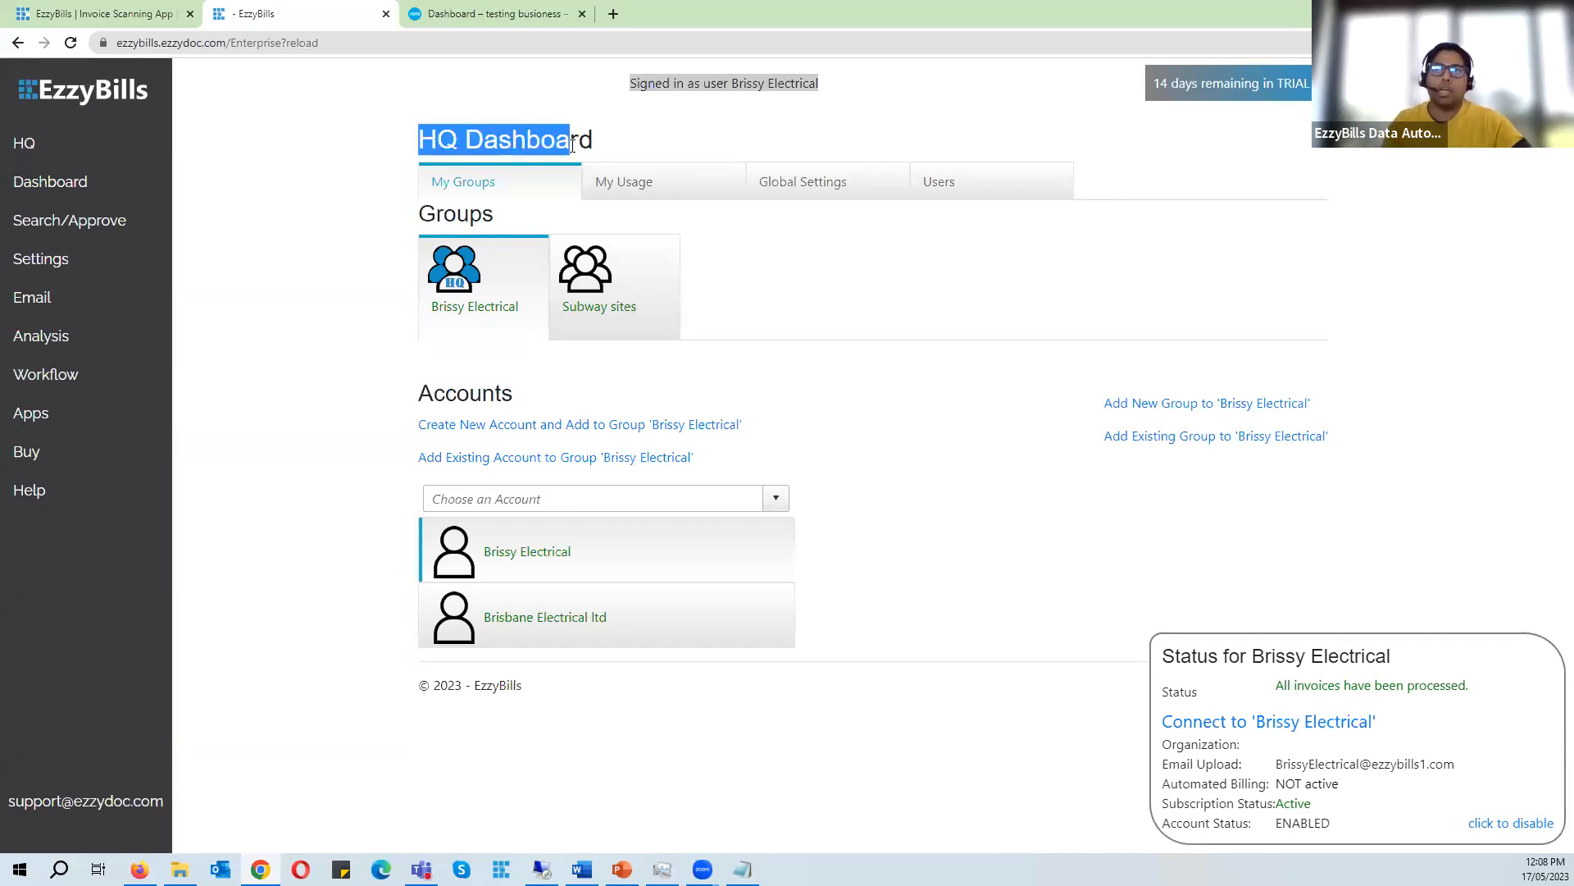
click(654, 184)
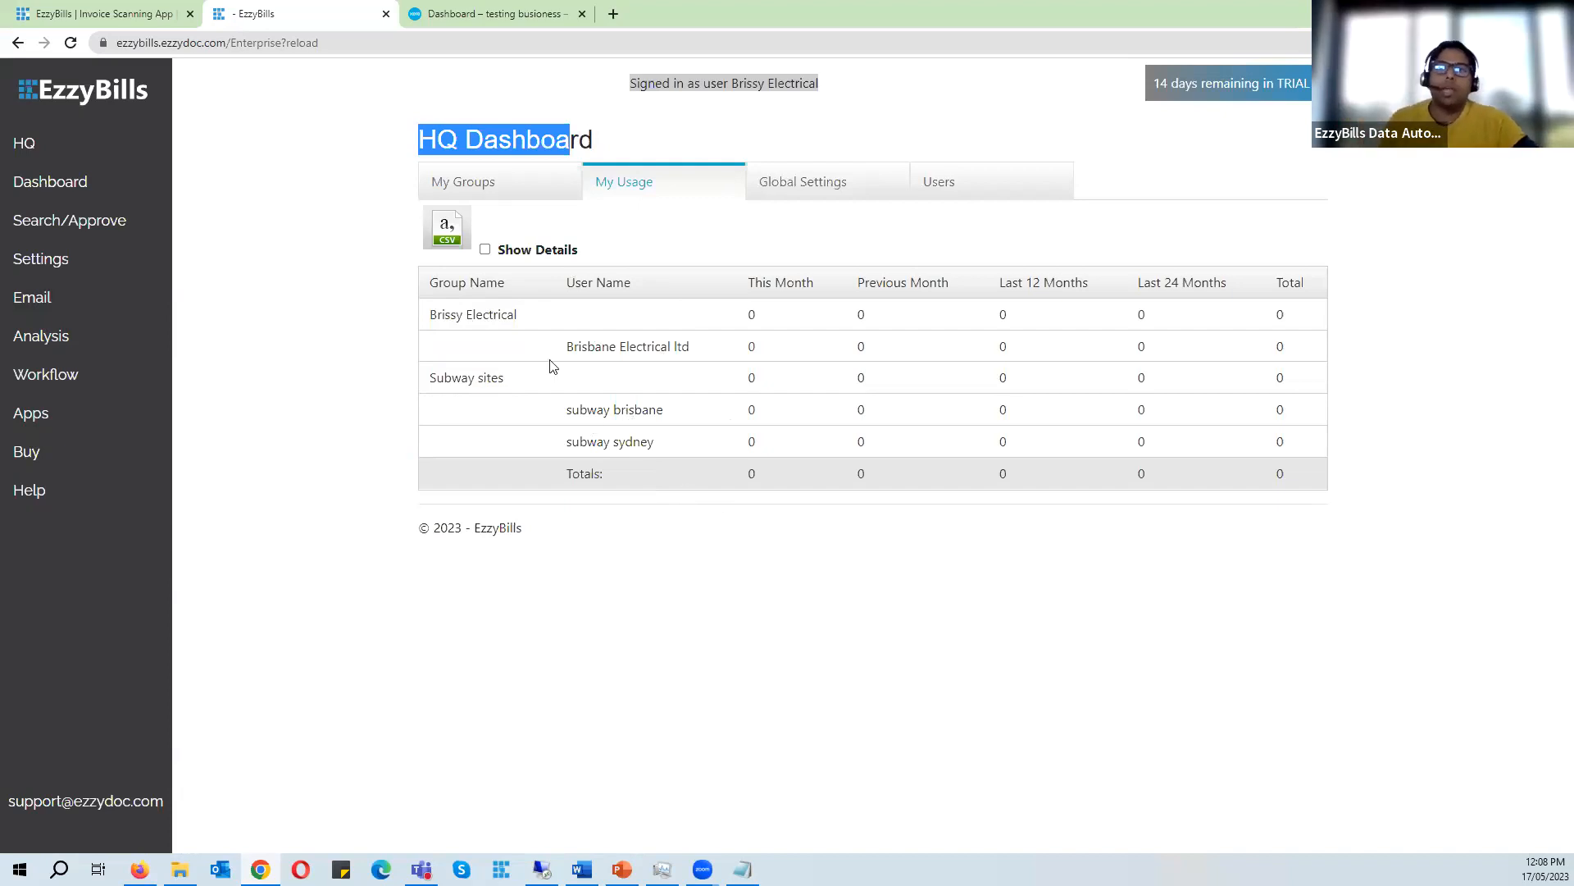
drag(427, 377, 632, 444)
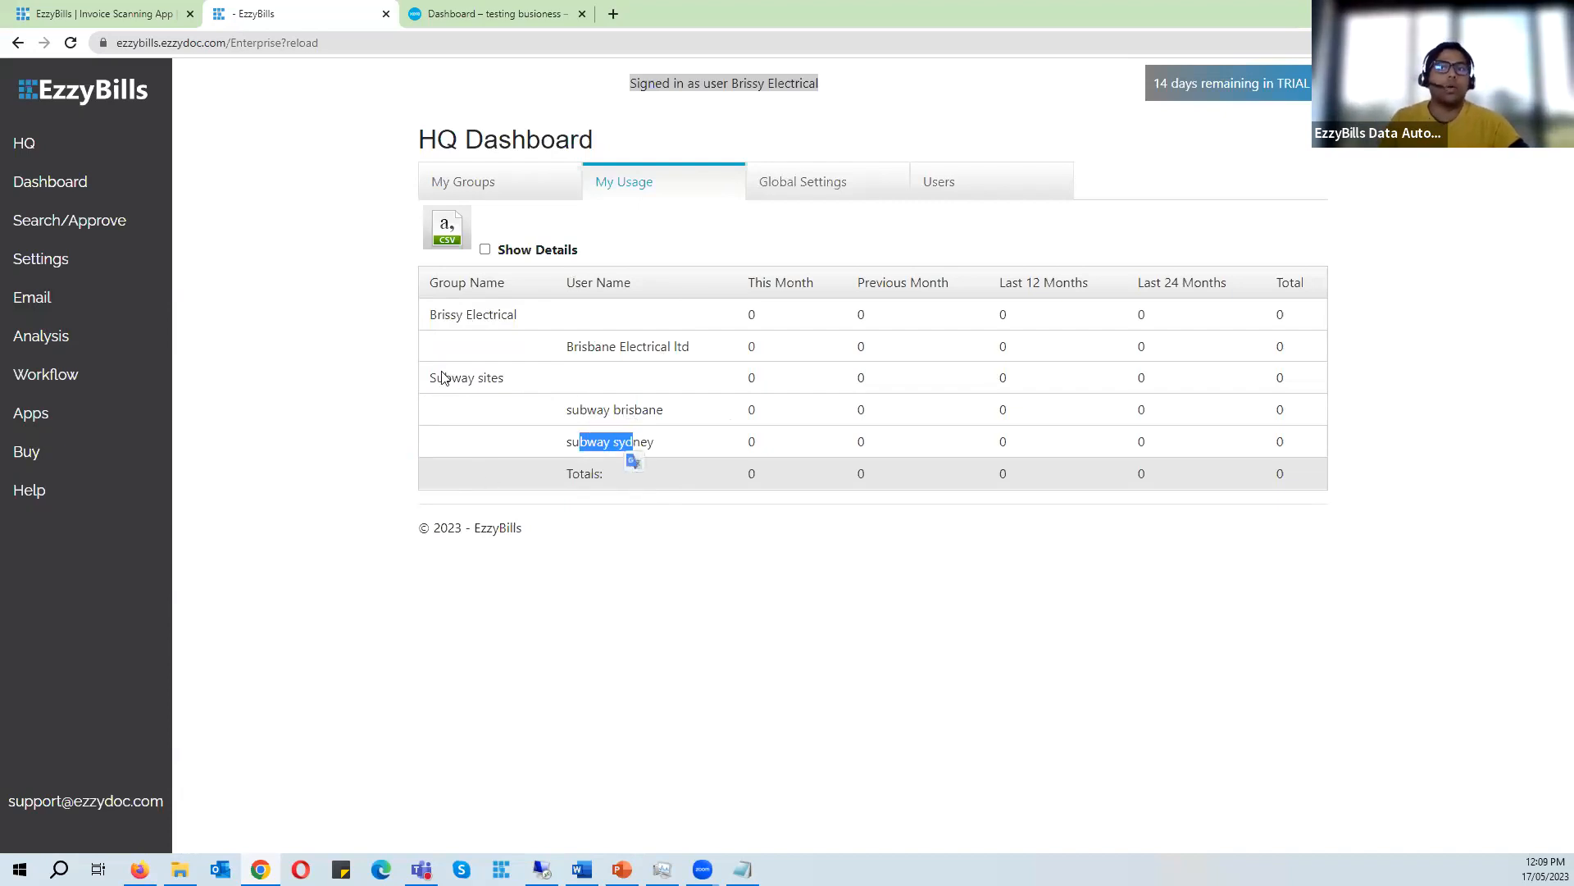
drag(444, 378, 505, 379)
drag(606, 408, 633, 443)
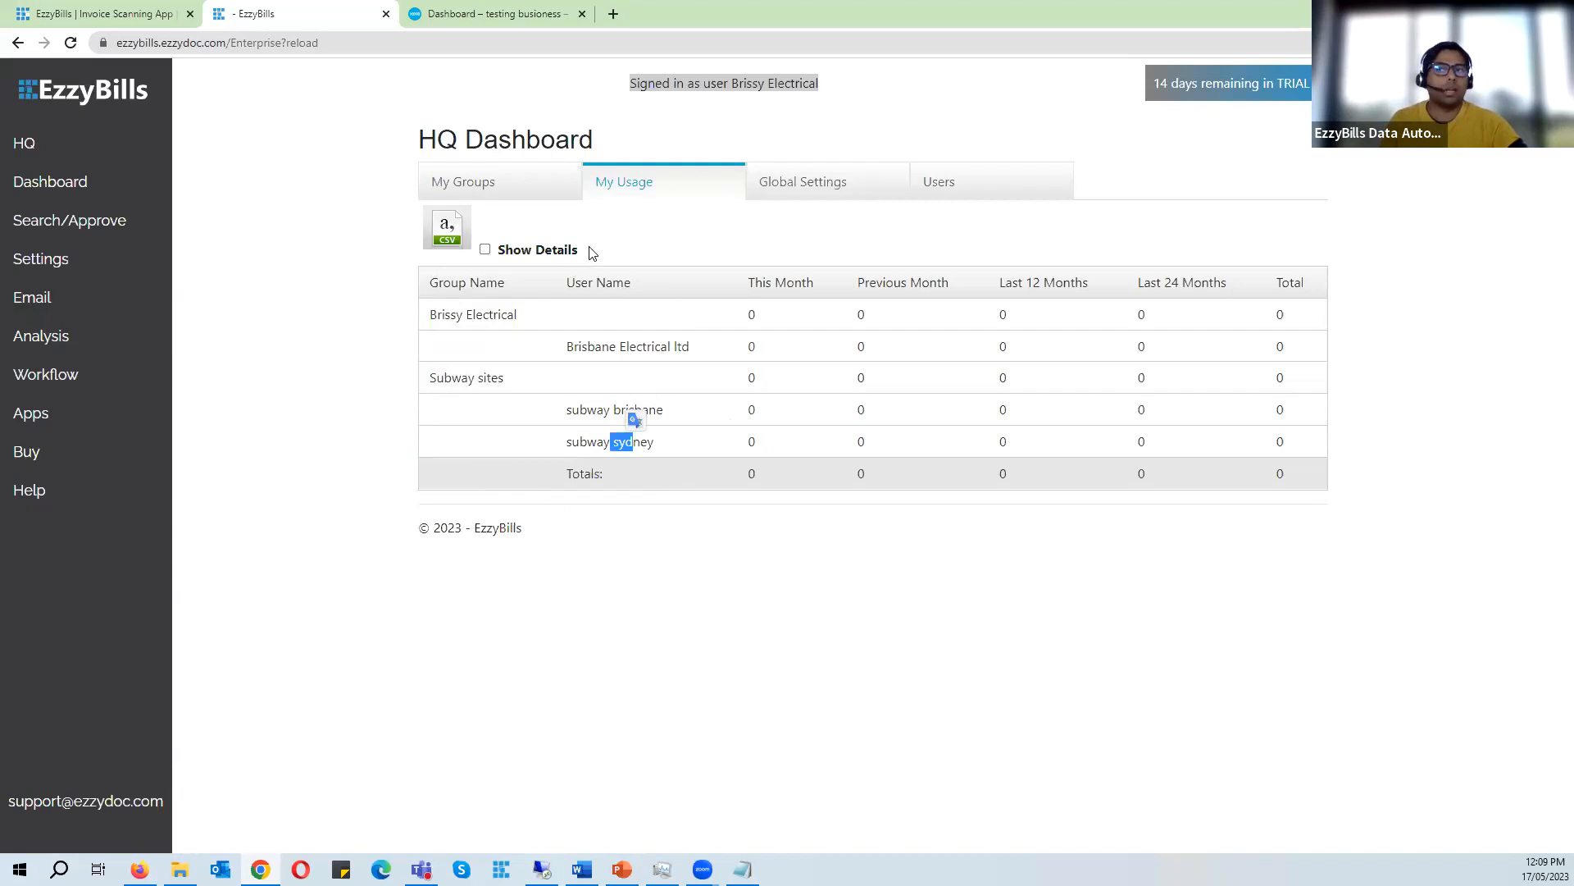
double_click(464, 379)
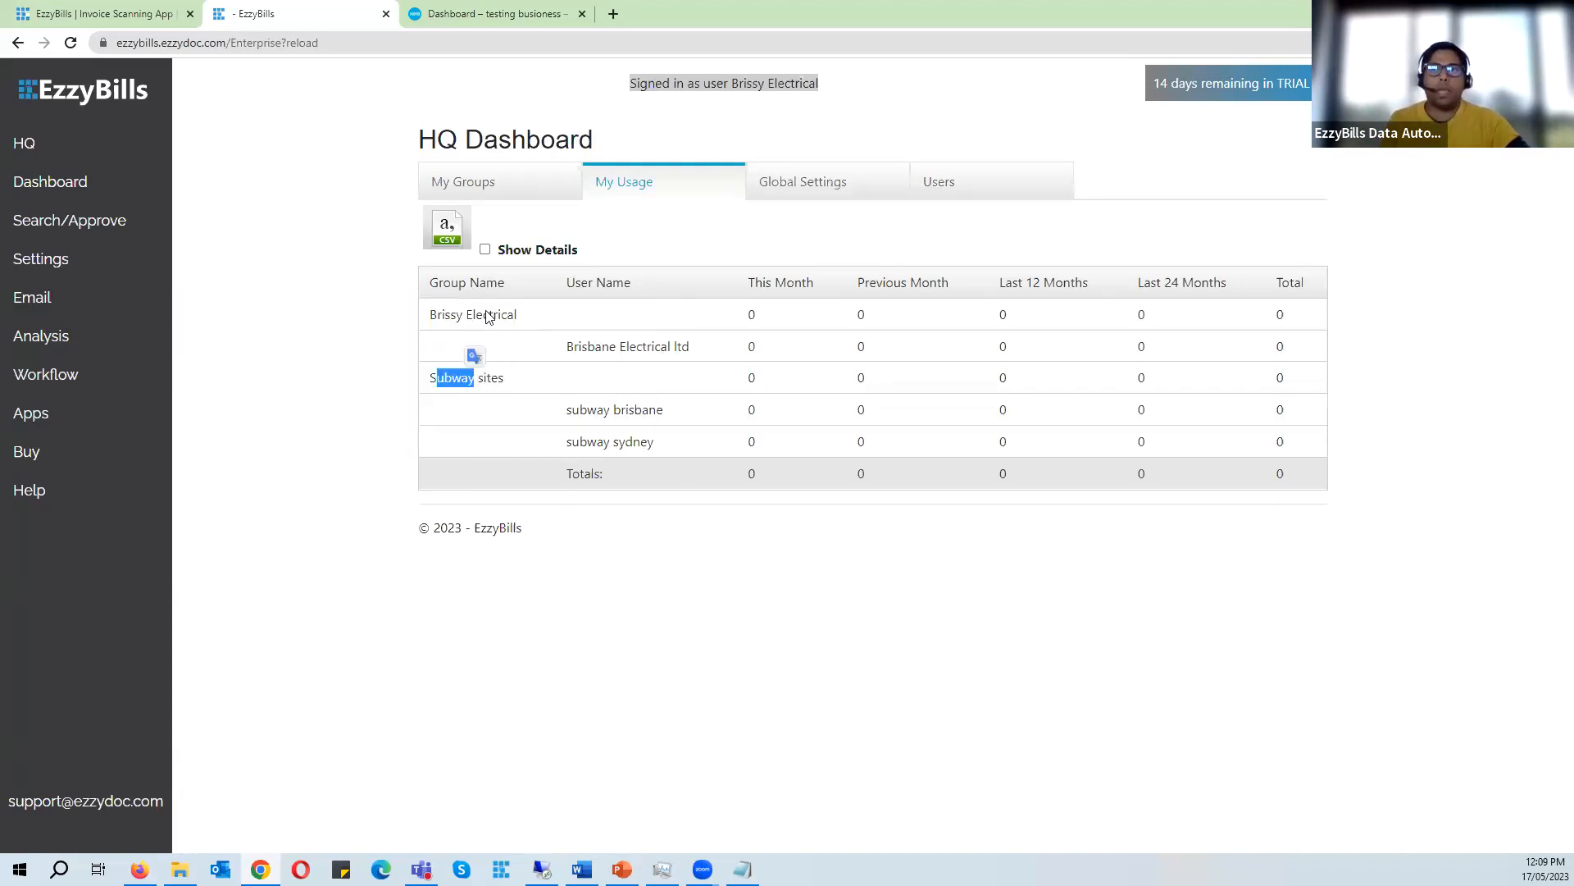
click(462, 318)
drag(445, 316, 510, 320)
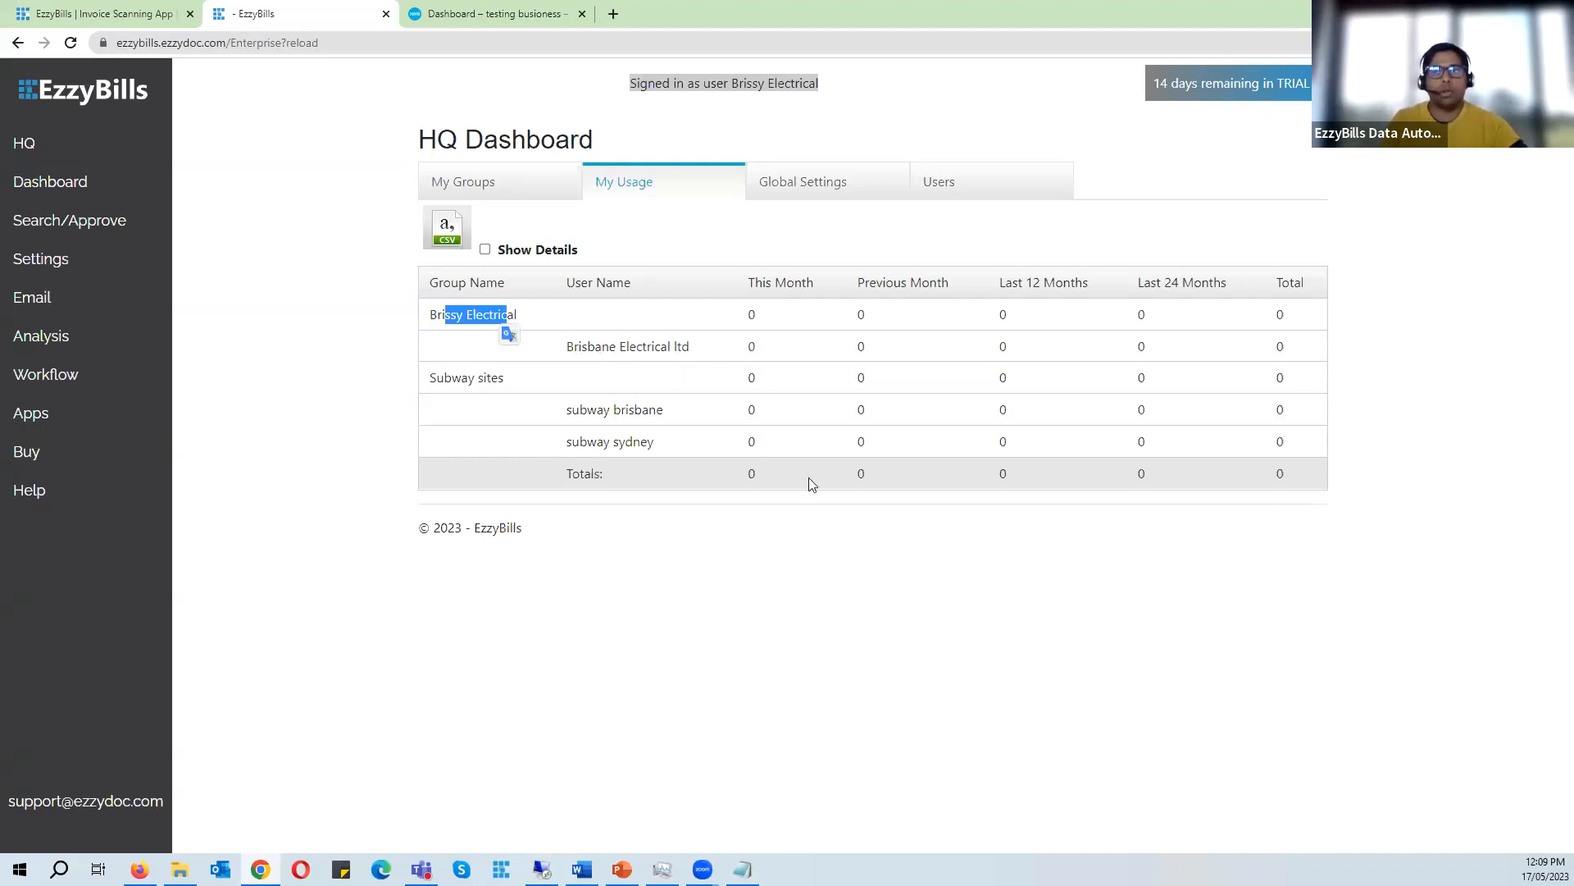
drag(747, 285, 1070, 288)
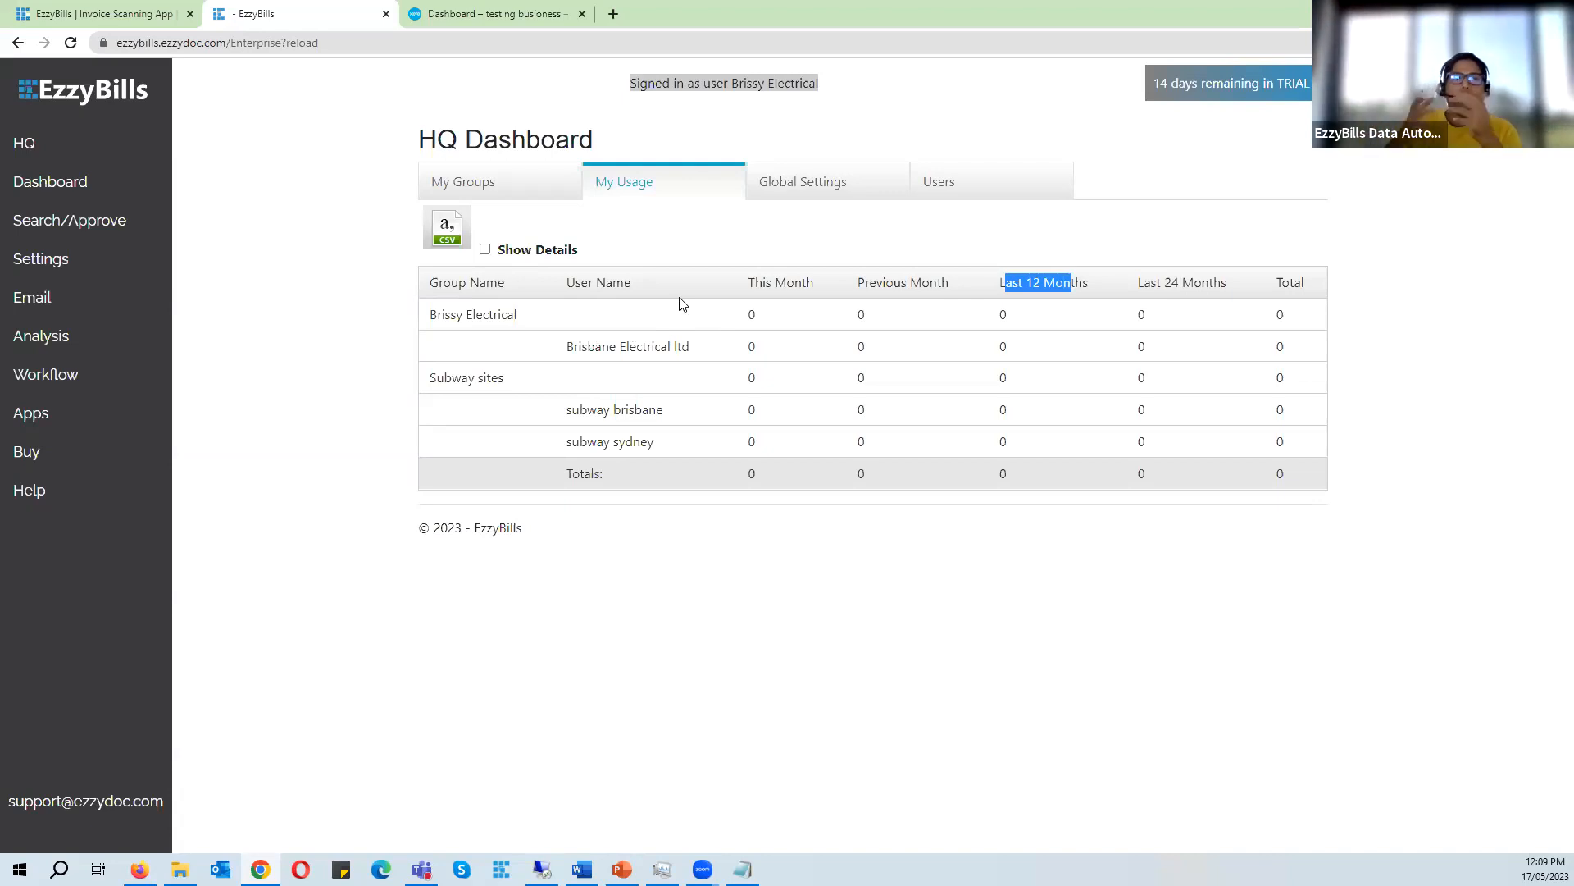
- Open the Global Settings tab and review the notification email, notification options and HQ-specific settings
click(838, 182)
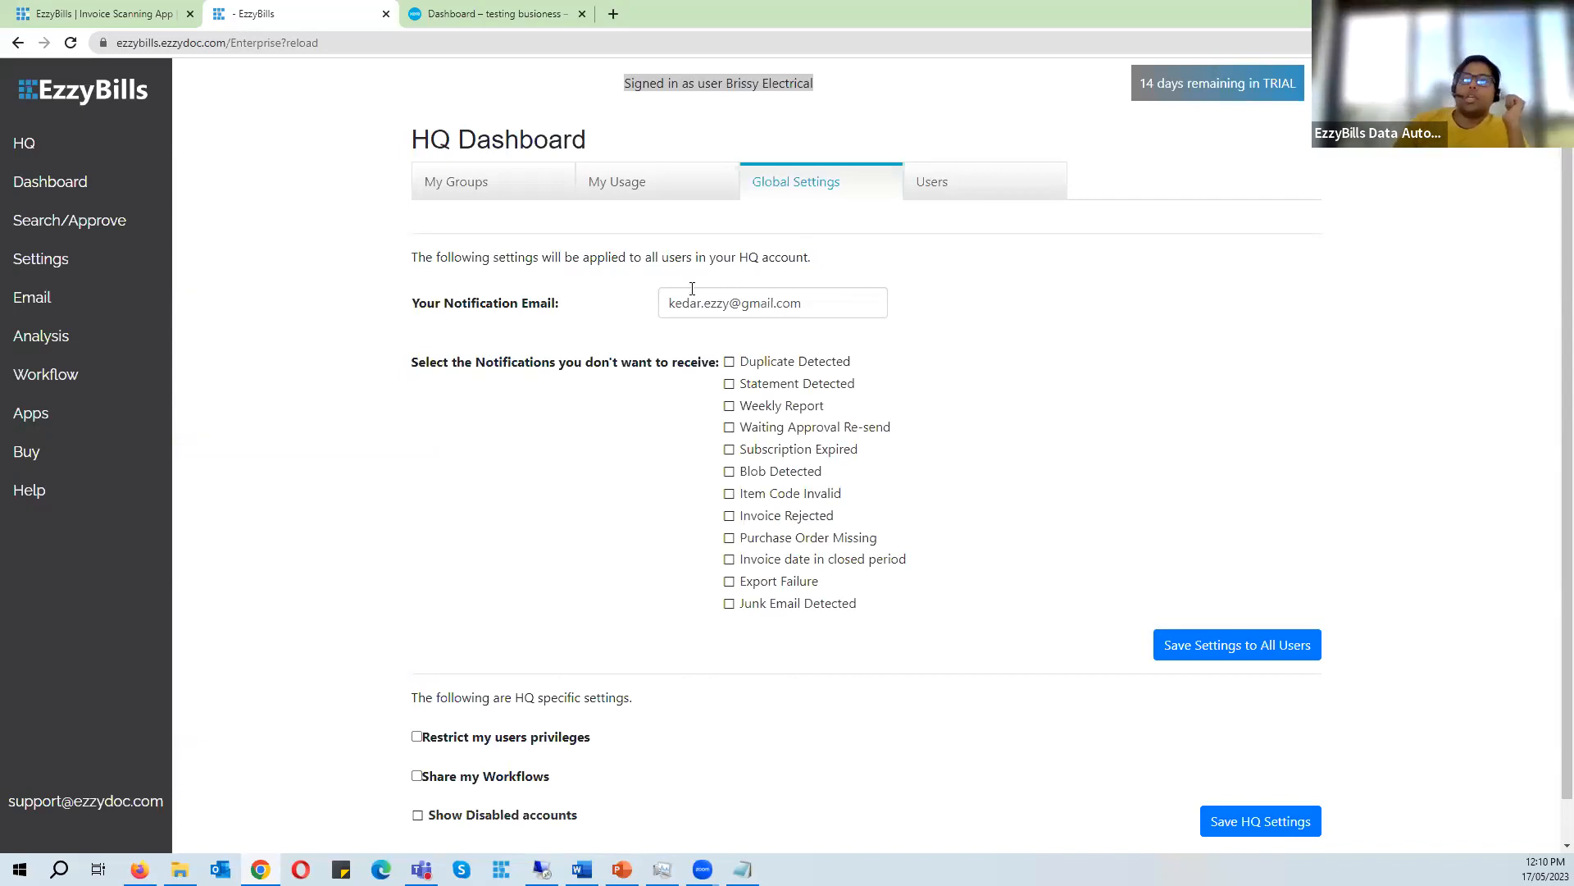
drag(803, 304, 632, 309)
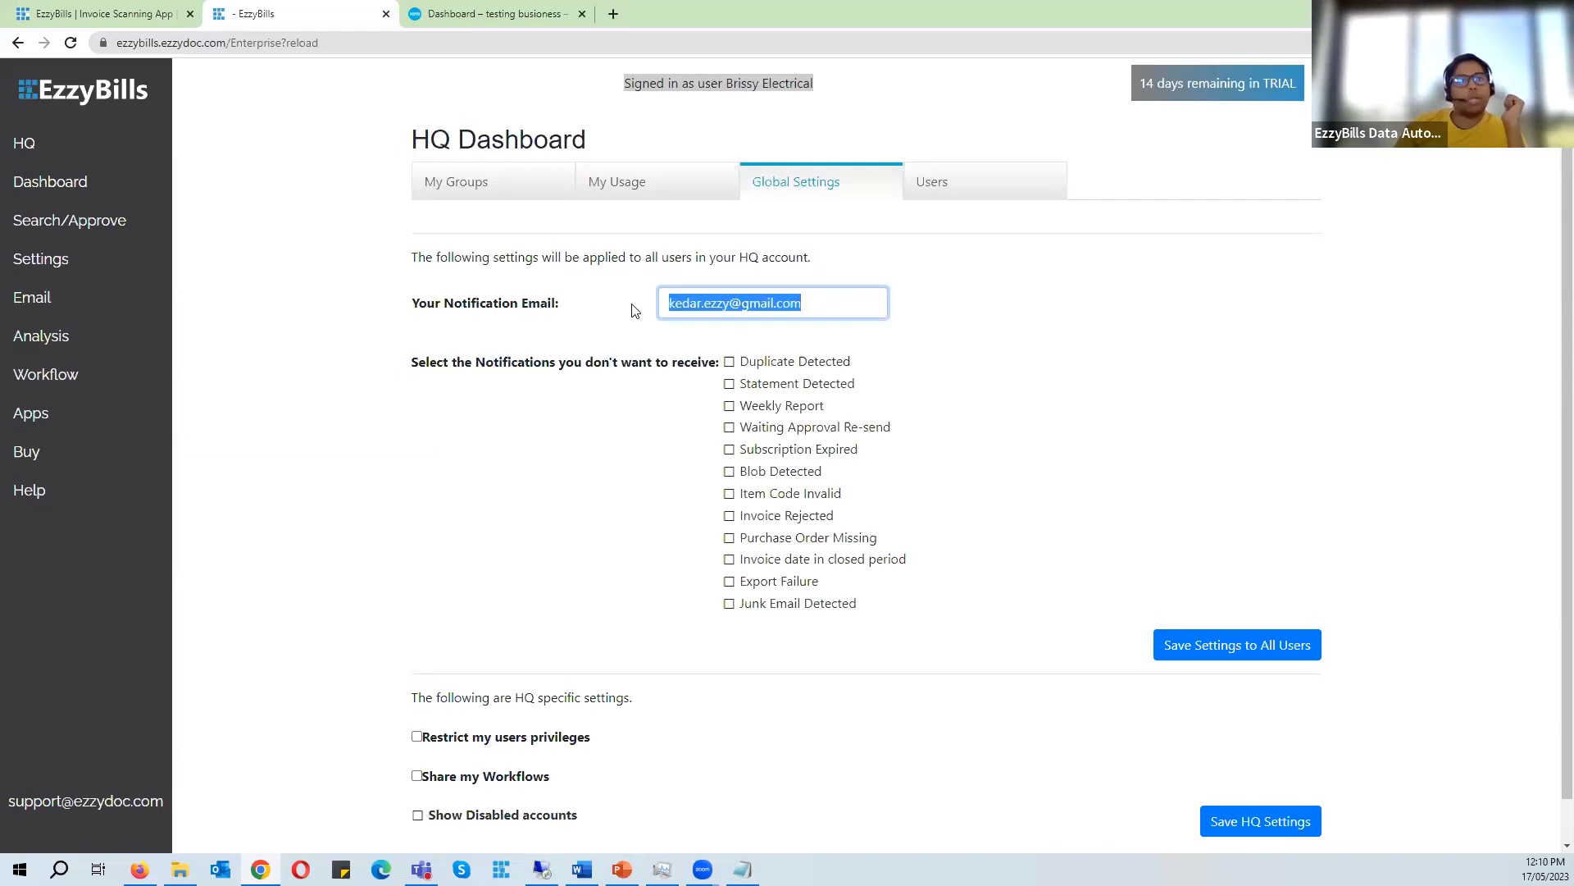
click(379, 328)
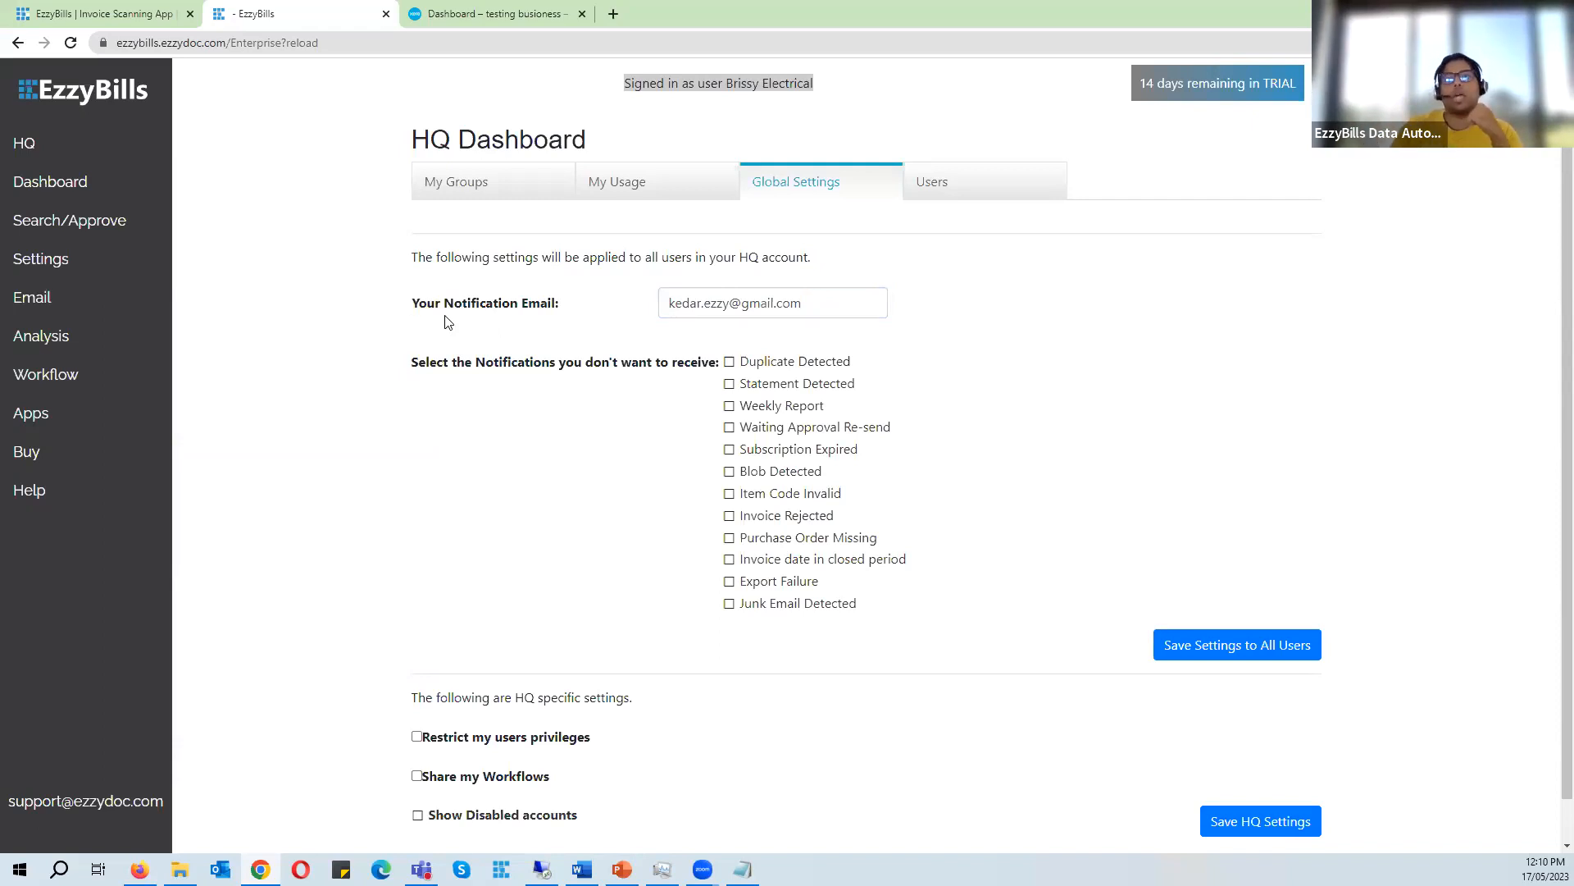
drag(516, 361, 886, 377)
click(522, 362)
drag(420, 362, 712, 366)
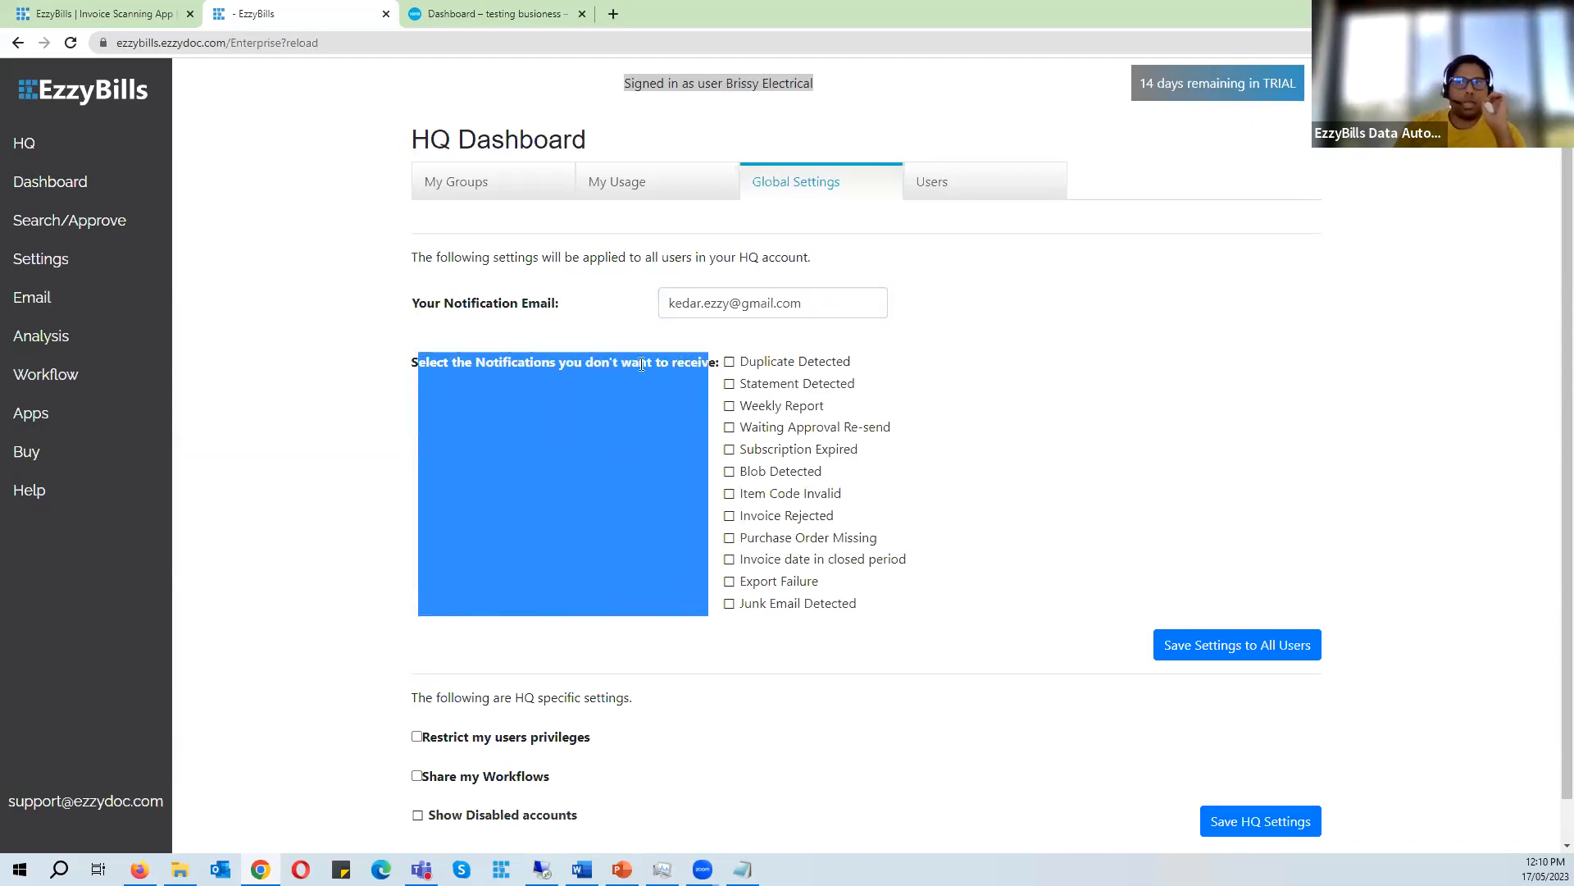
click(377, 346)
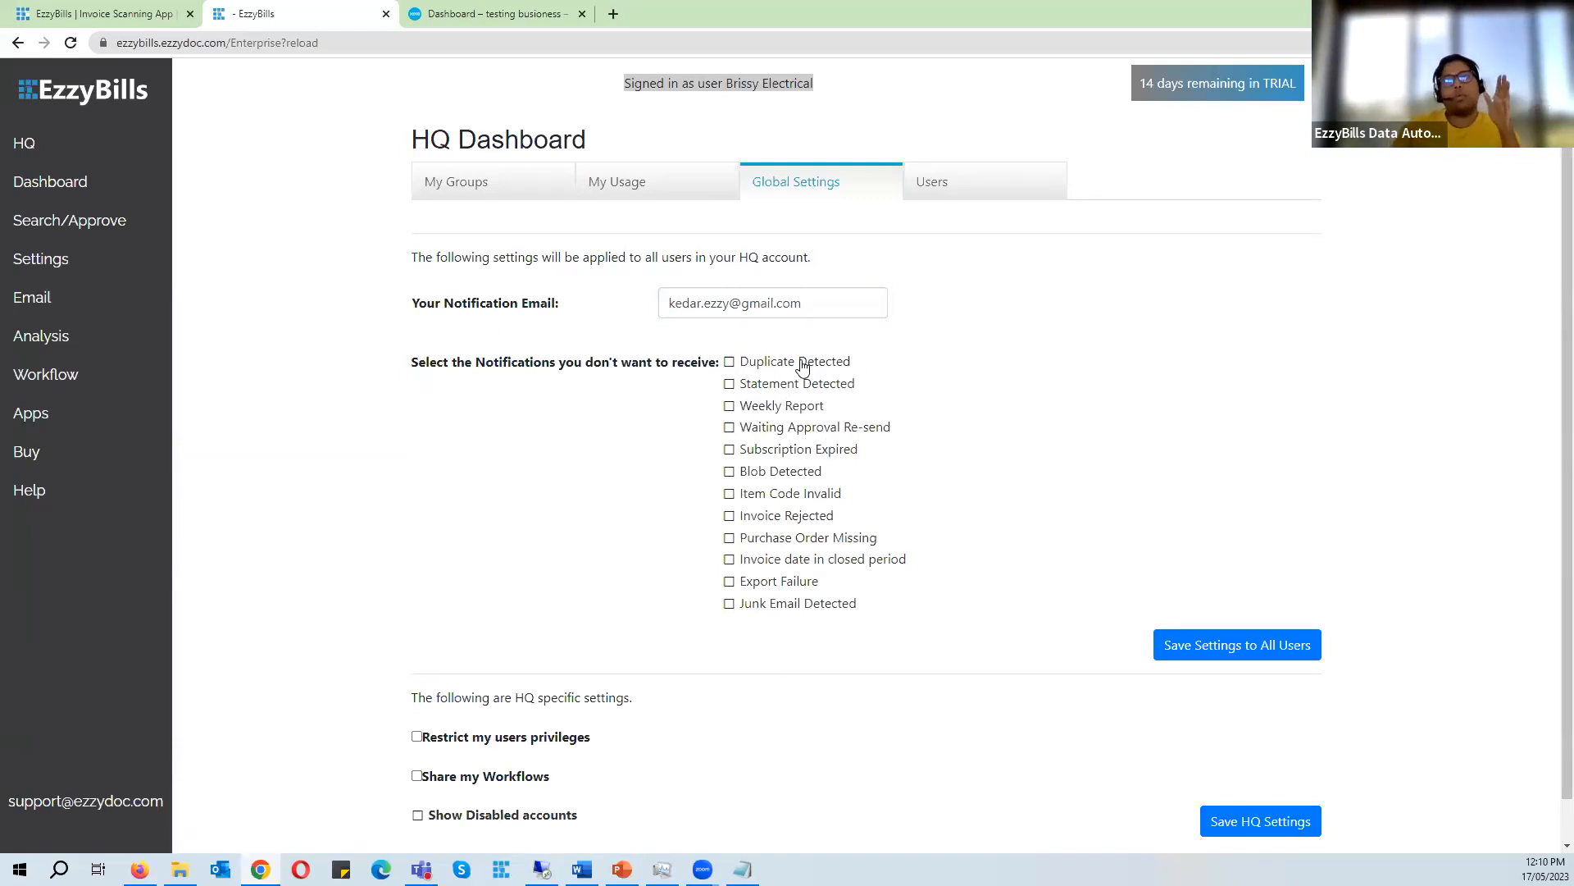
click(729, 361)
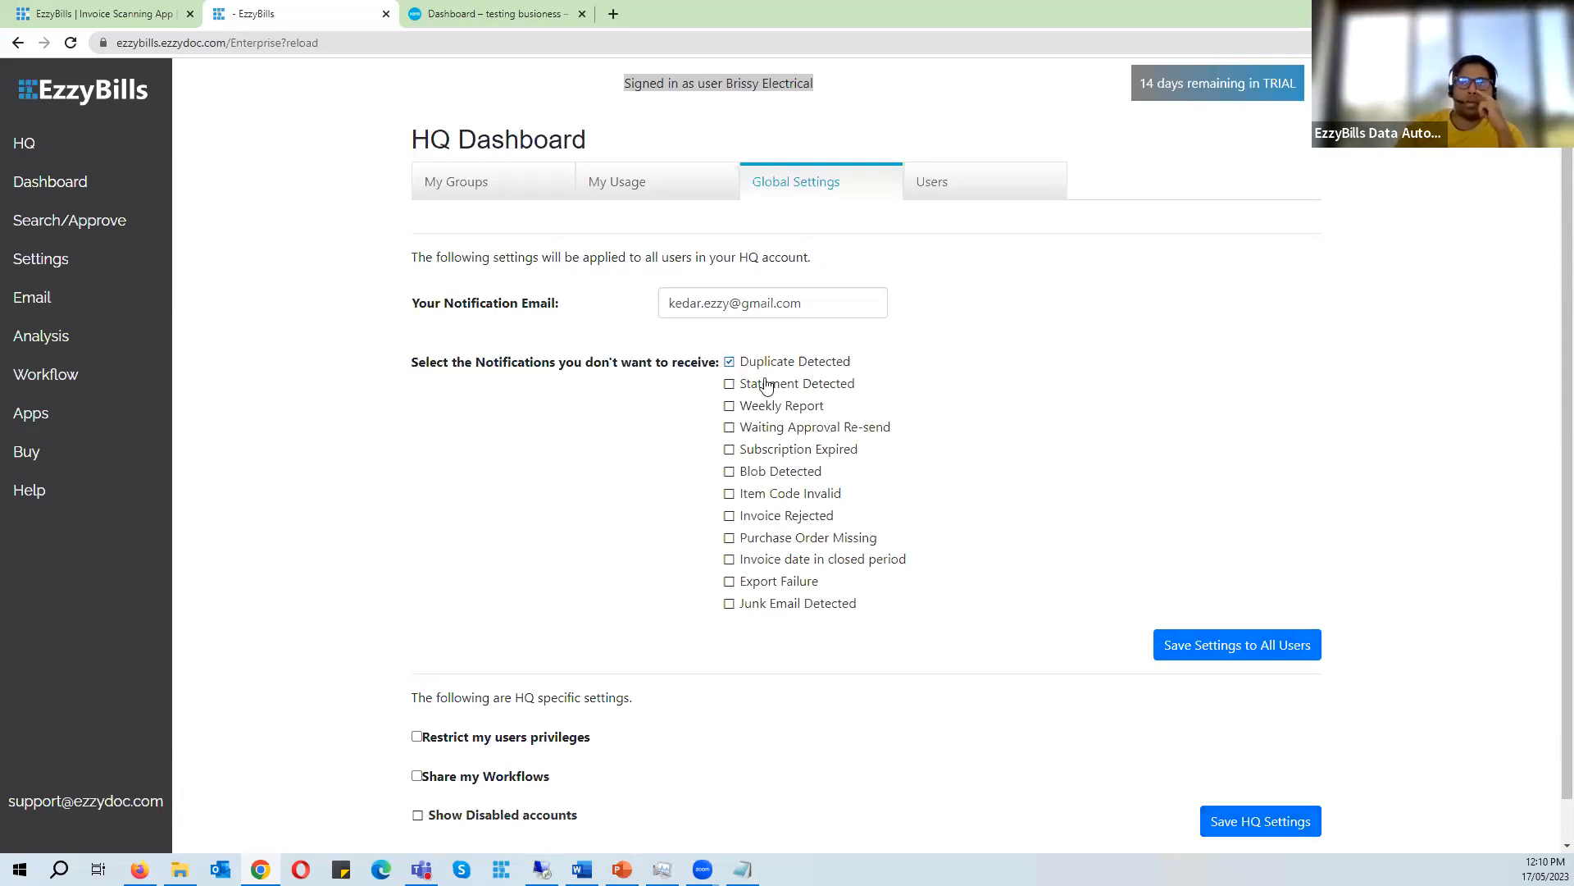
click(729, 361)
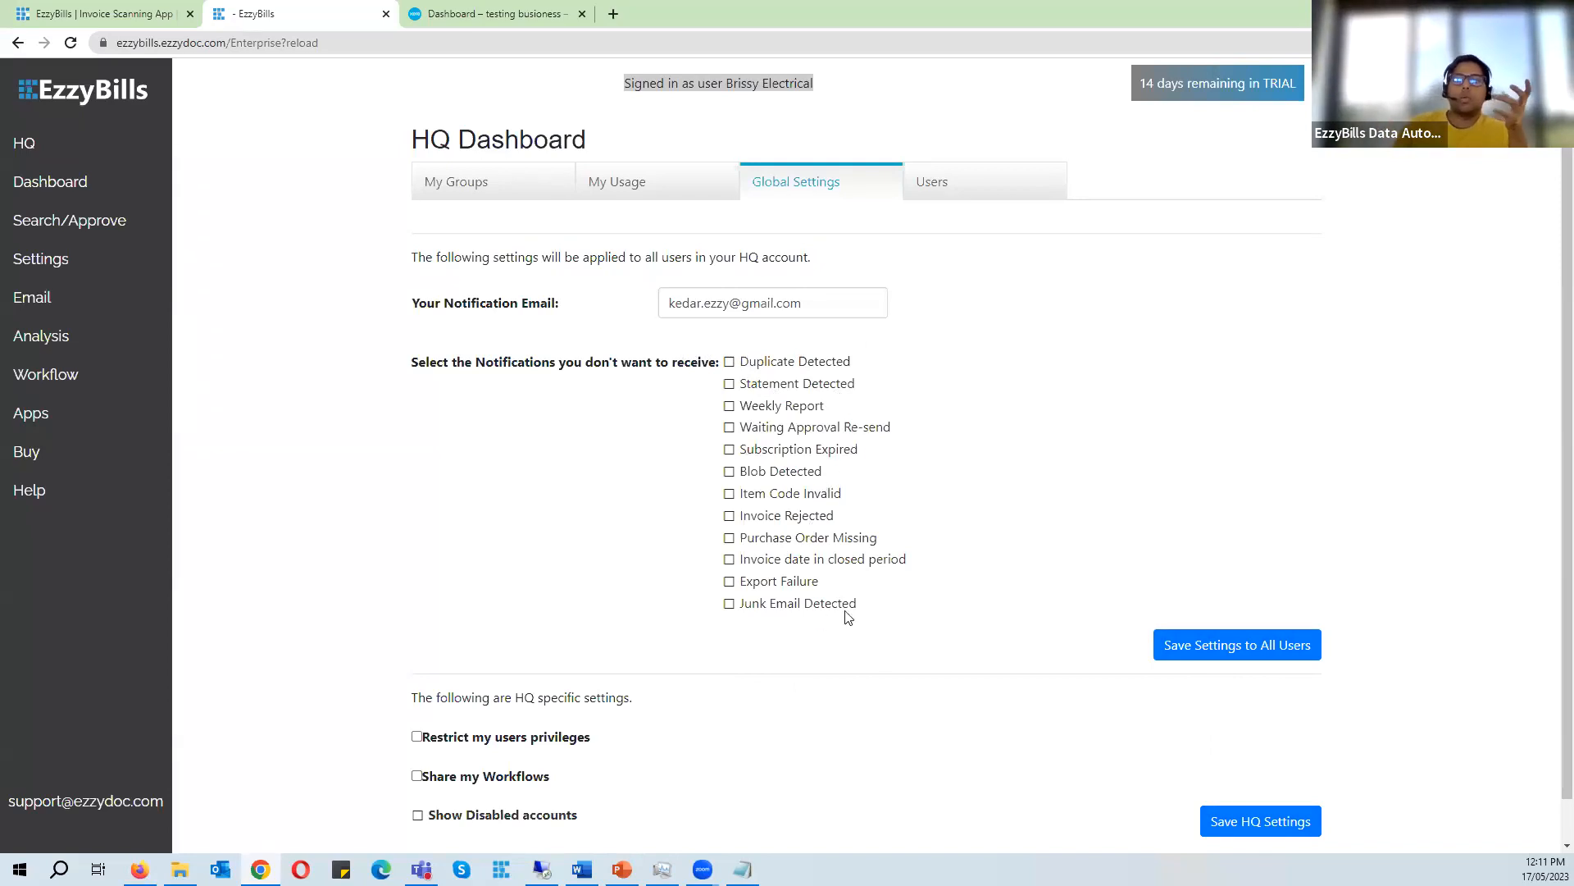
scroll(768, 615, down, 1)
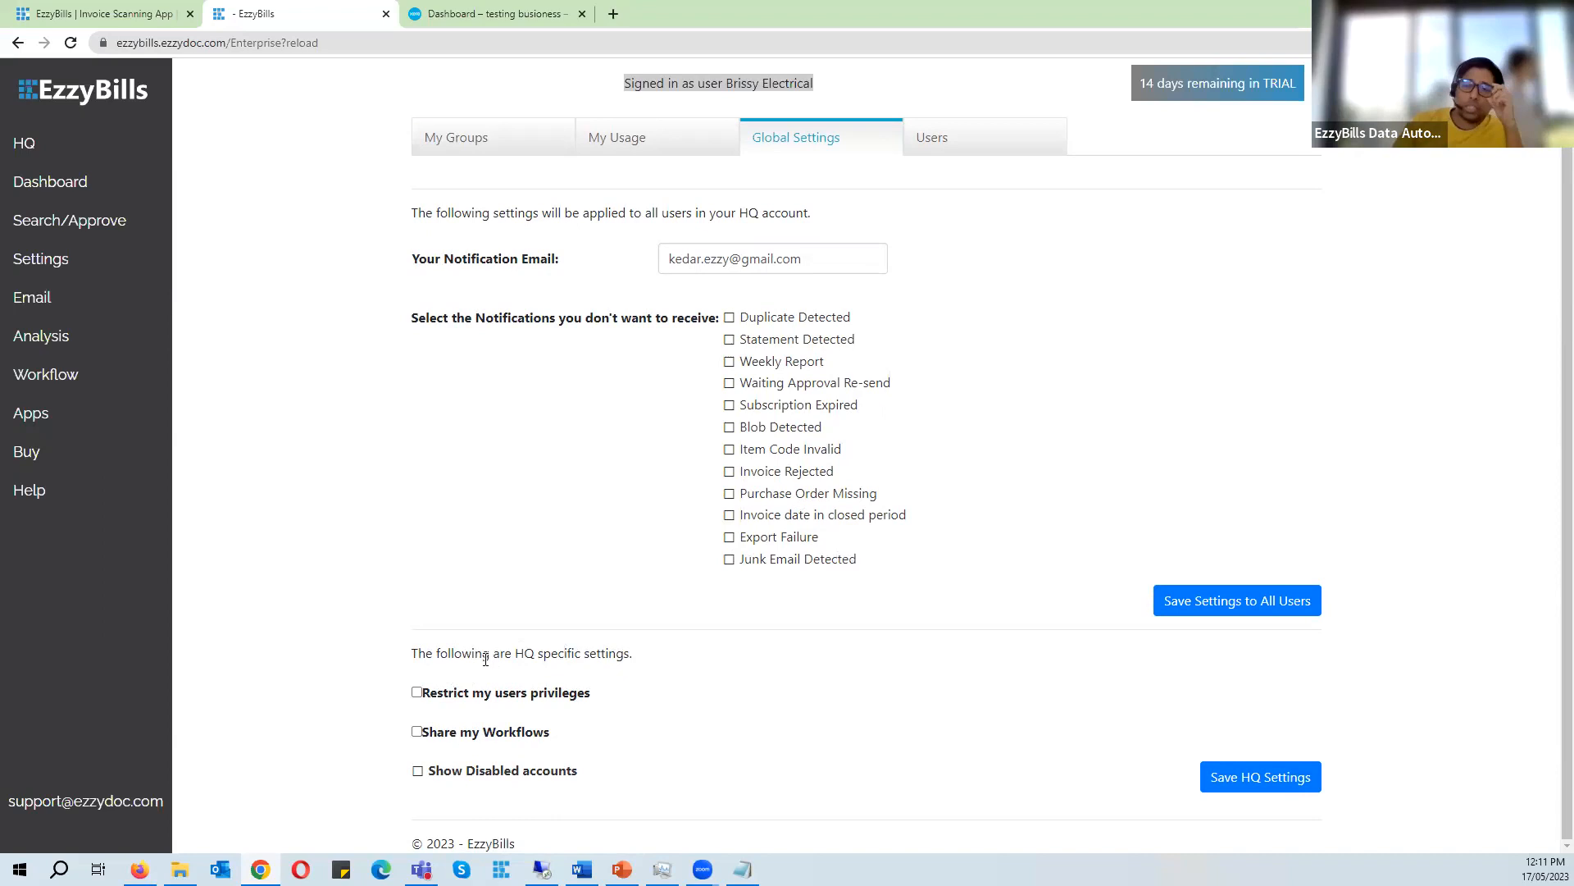
drag(482, 658, 587, 659)
click(299, 586)
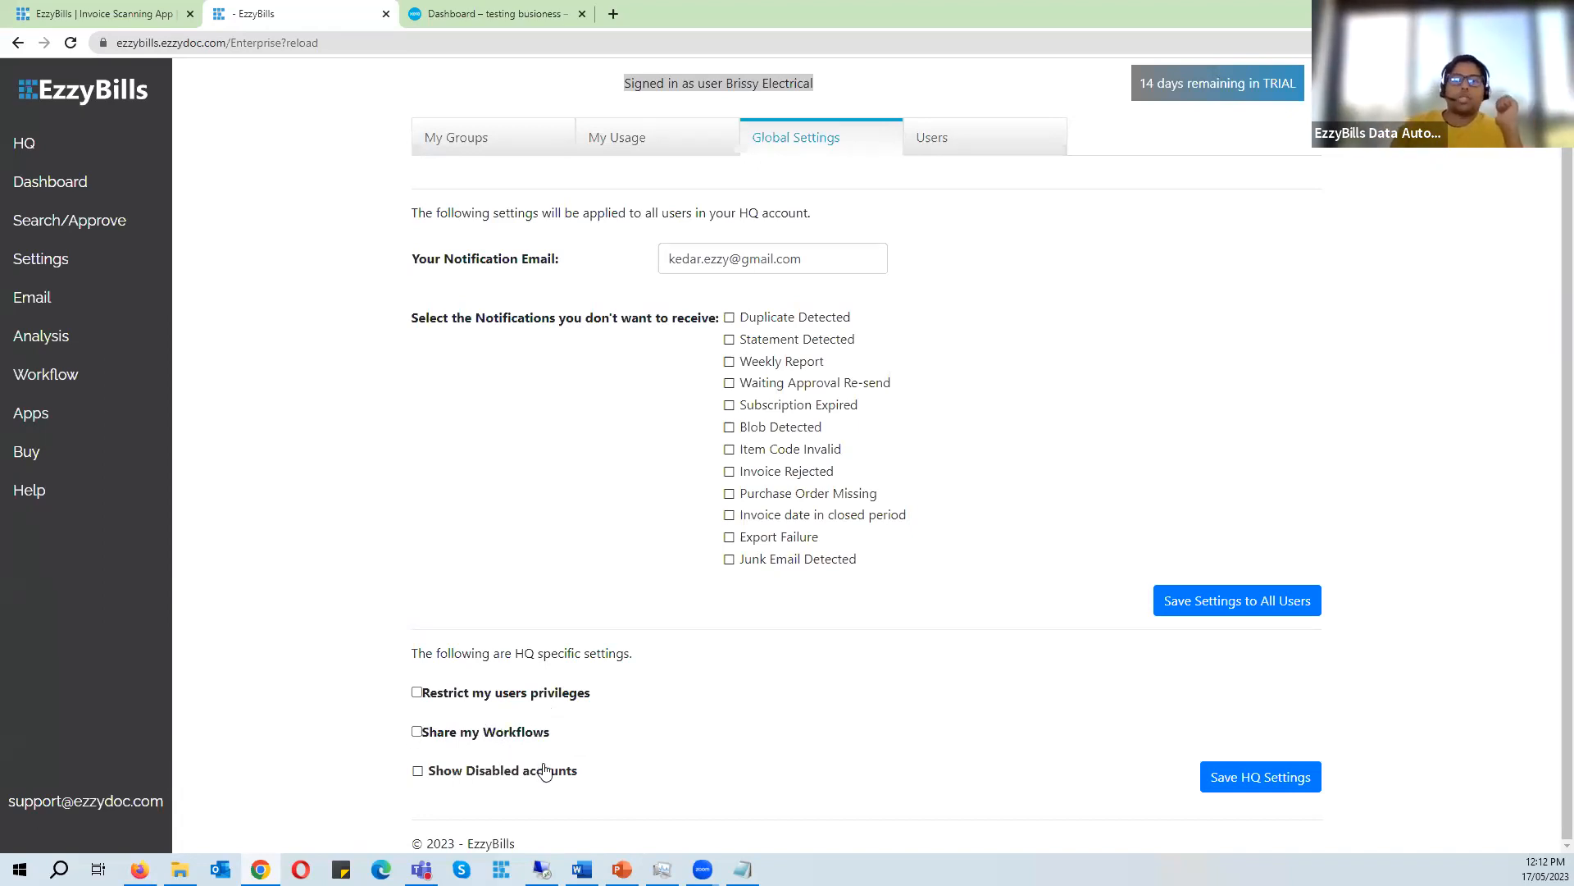
- Open the HQ dashboard in a new tab, select Brisbane Electrical ltd and disable that account
click(89, 146)
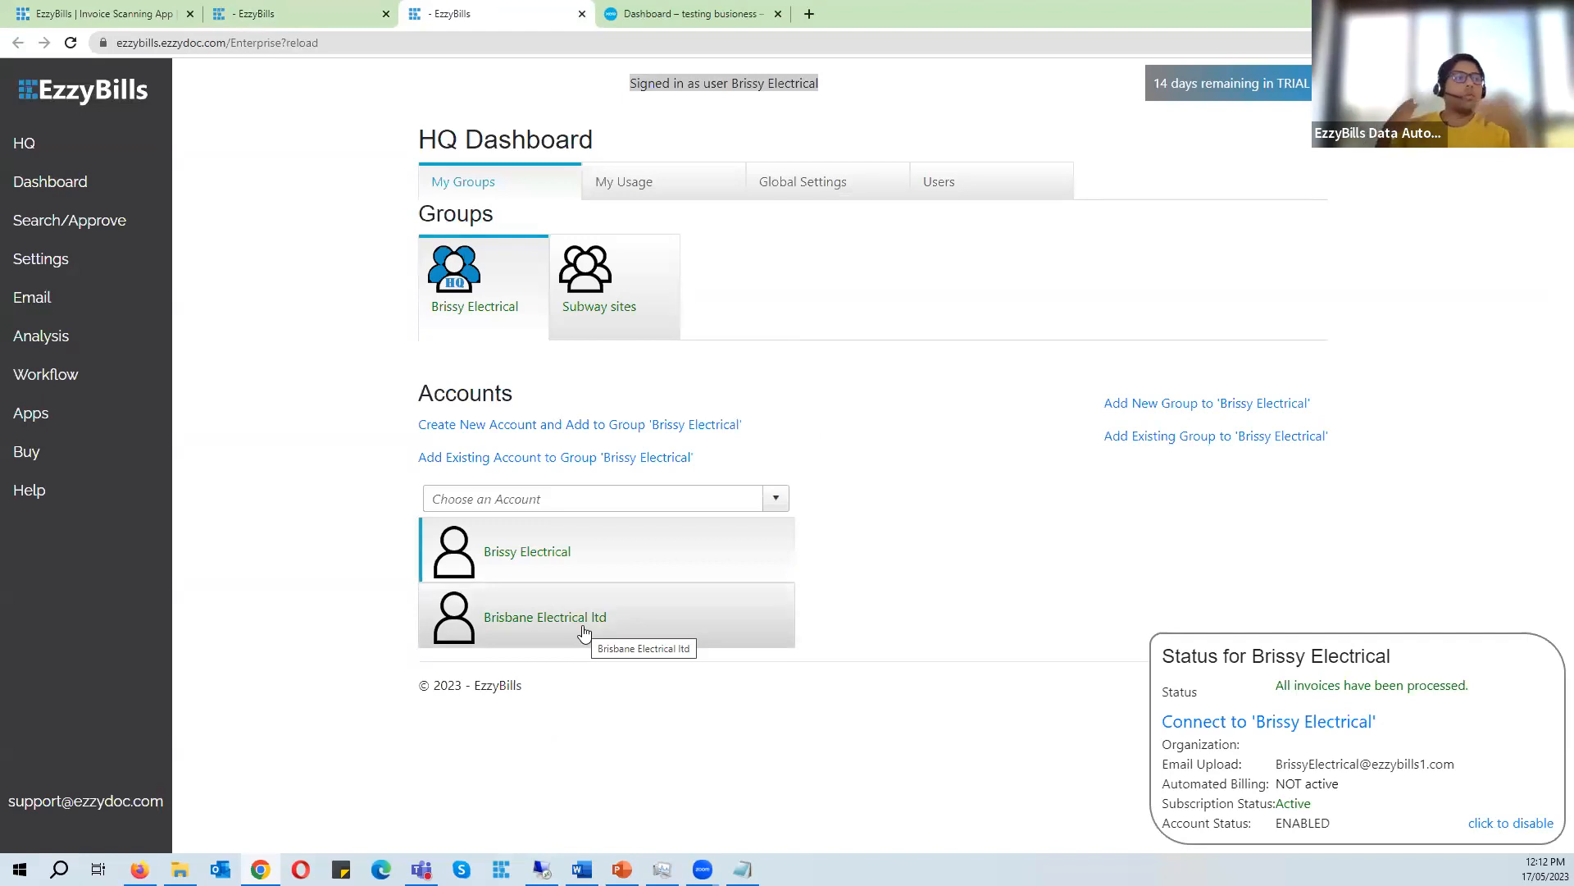
click(643, 621)
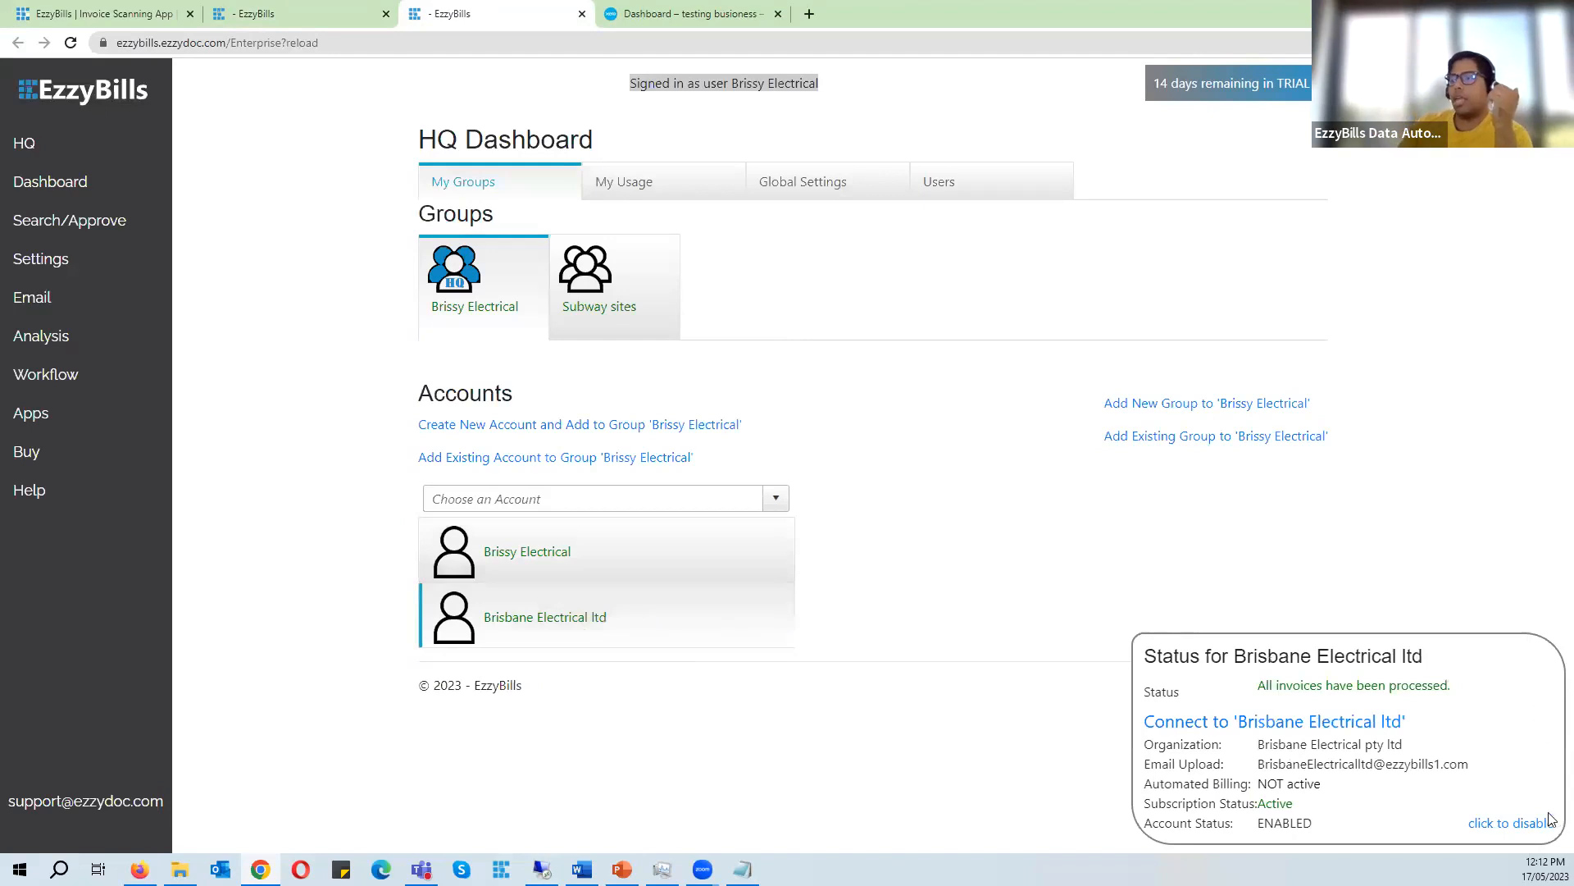
click(1495, 824)
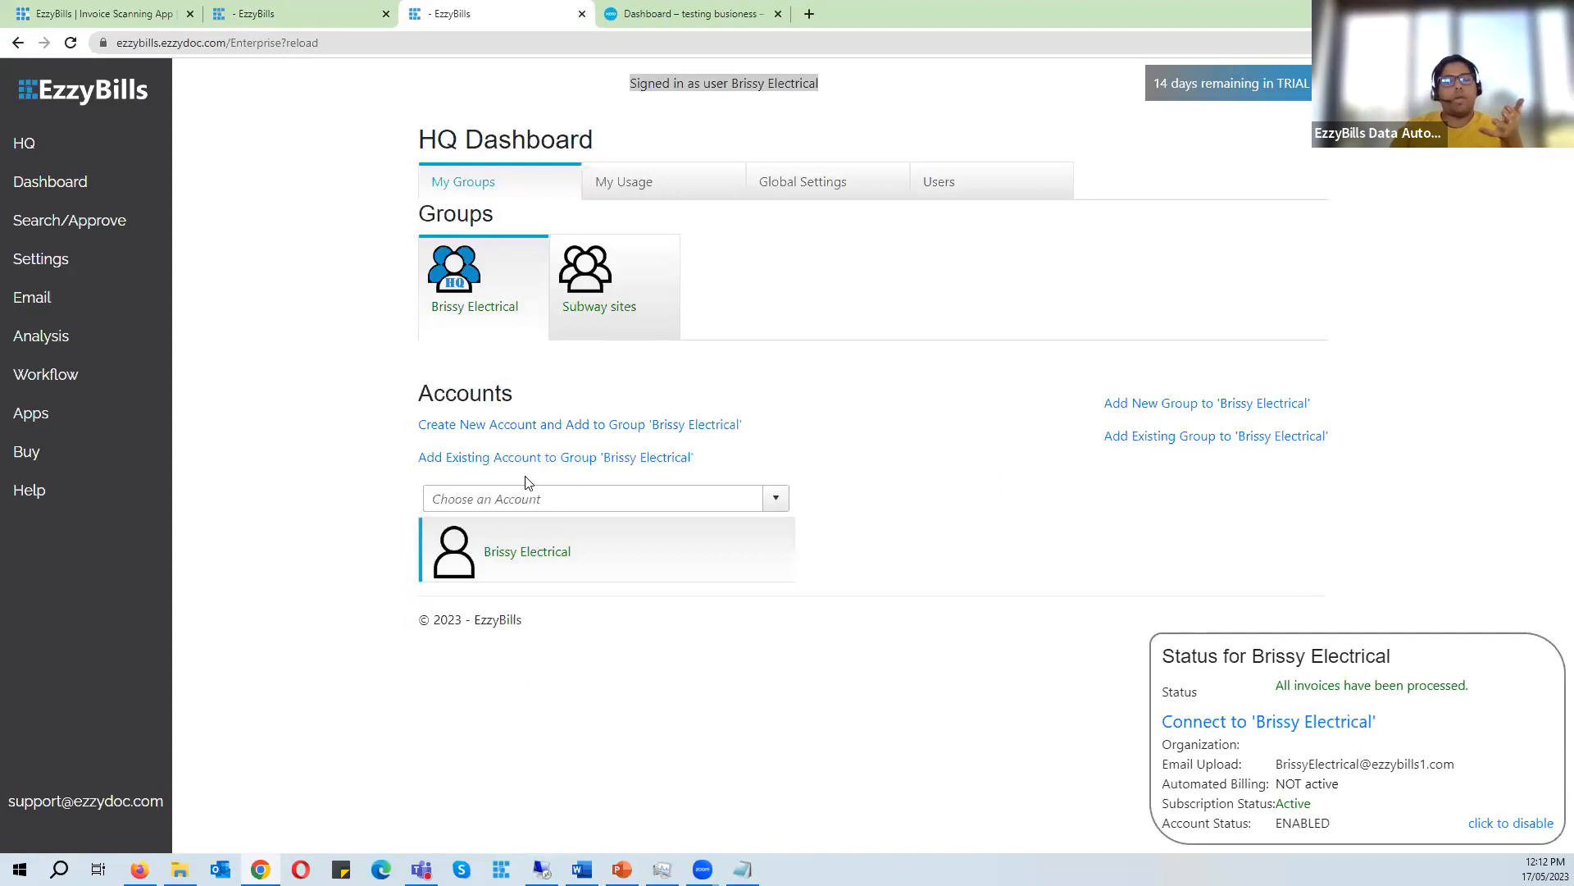
- Turn on Show Disabled accounts in Global Settings, save the HQ settings, and reload the HQ dashboard tab
click(286, 13)
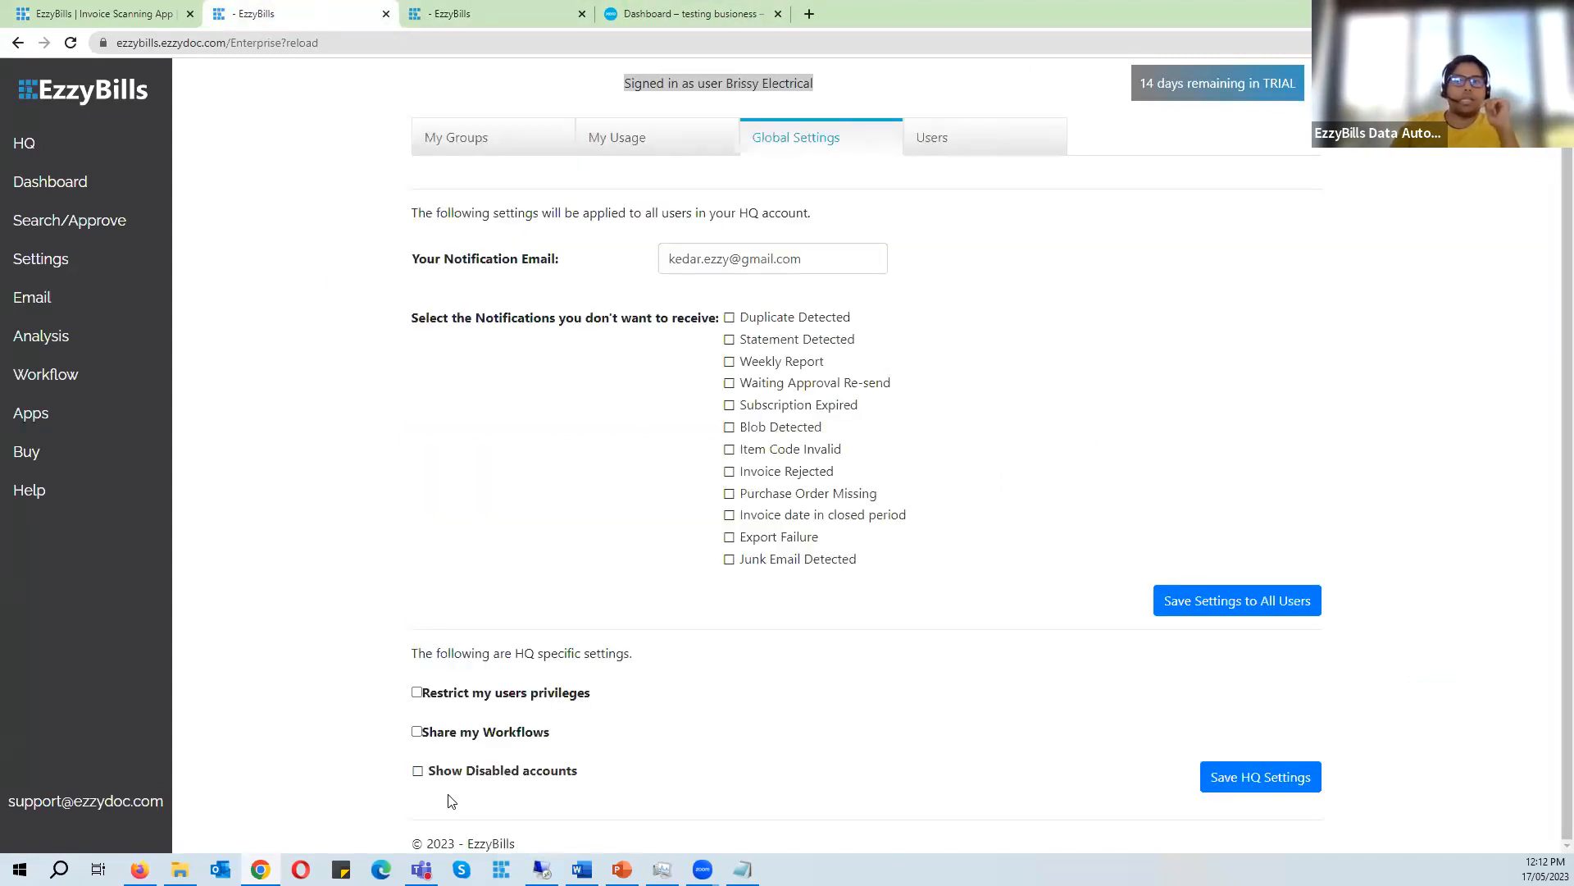
click(417, 772)
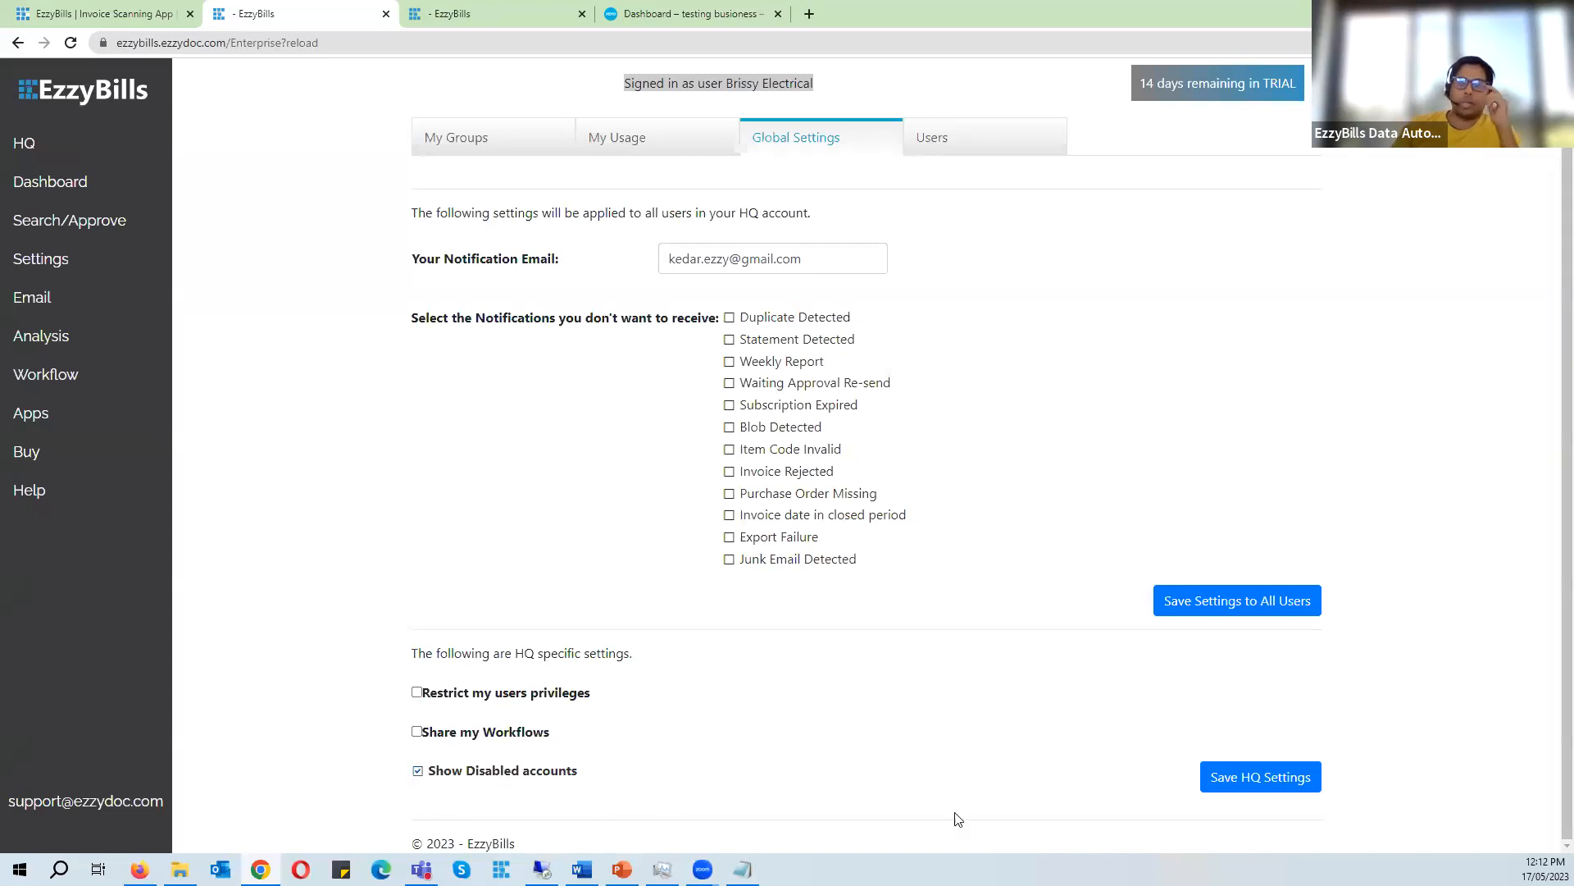
click(1276, 789)
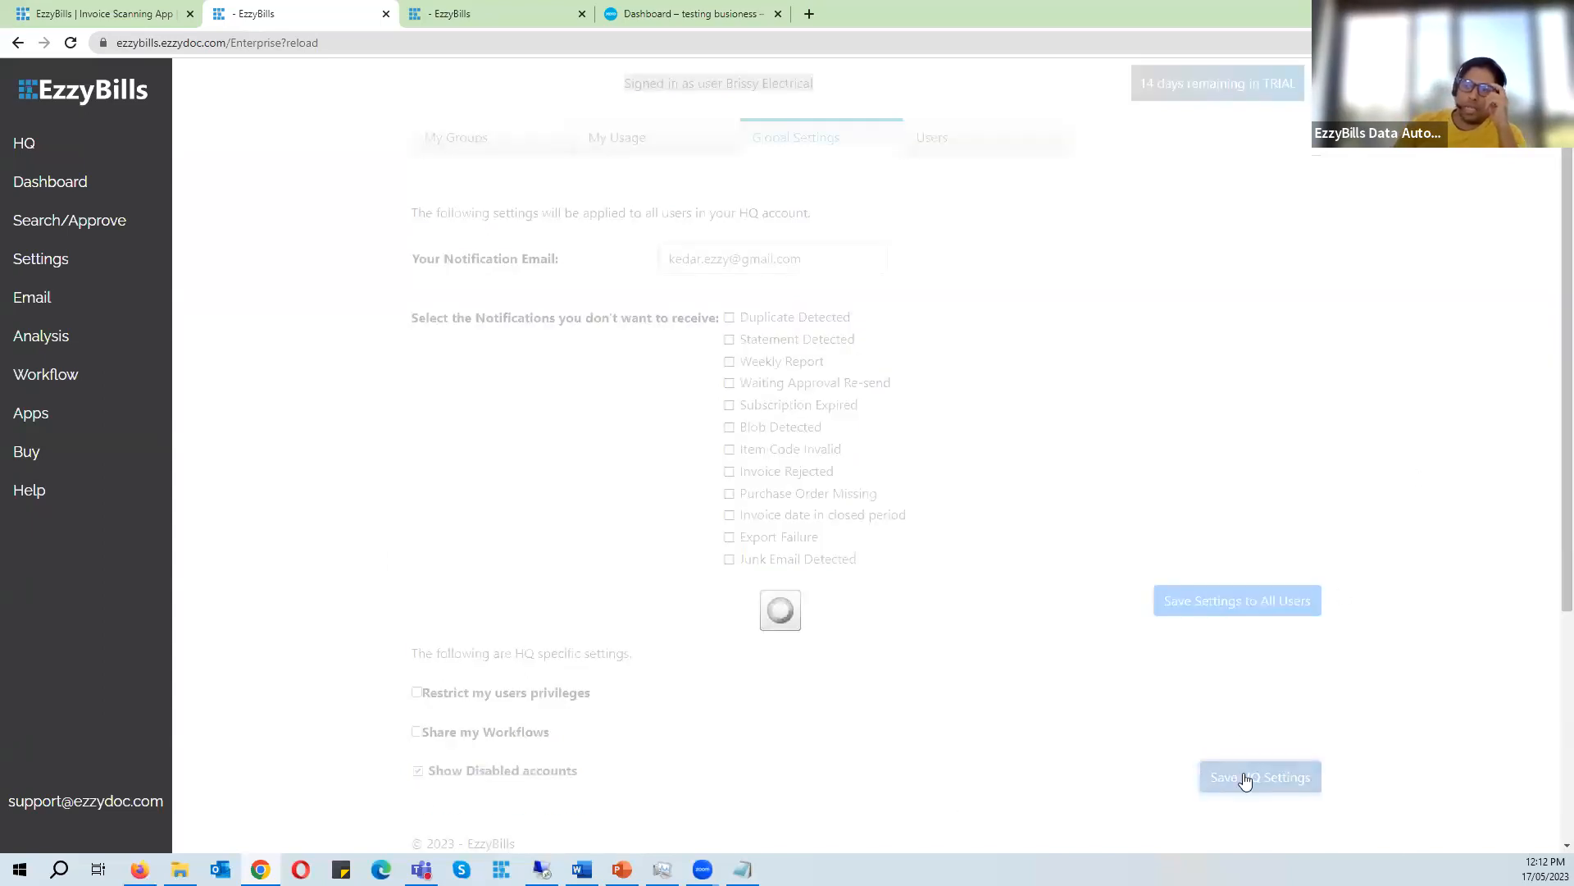
click(440, 9)
click(70, 137)
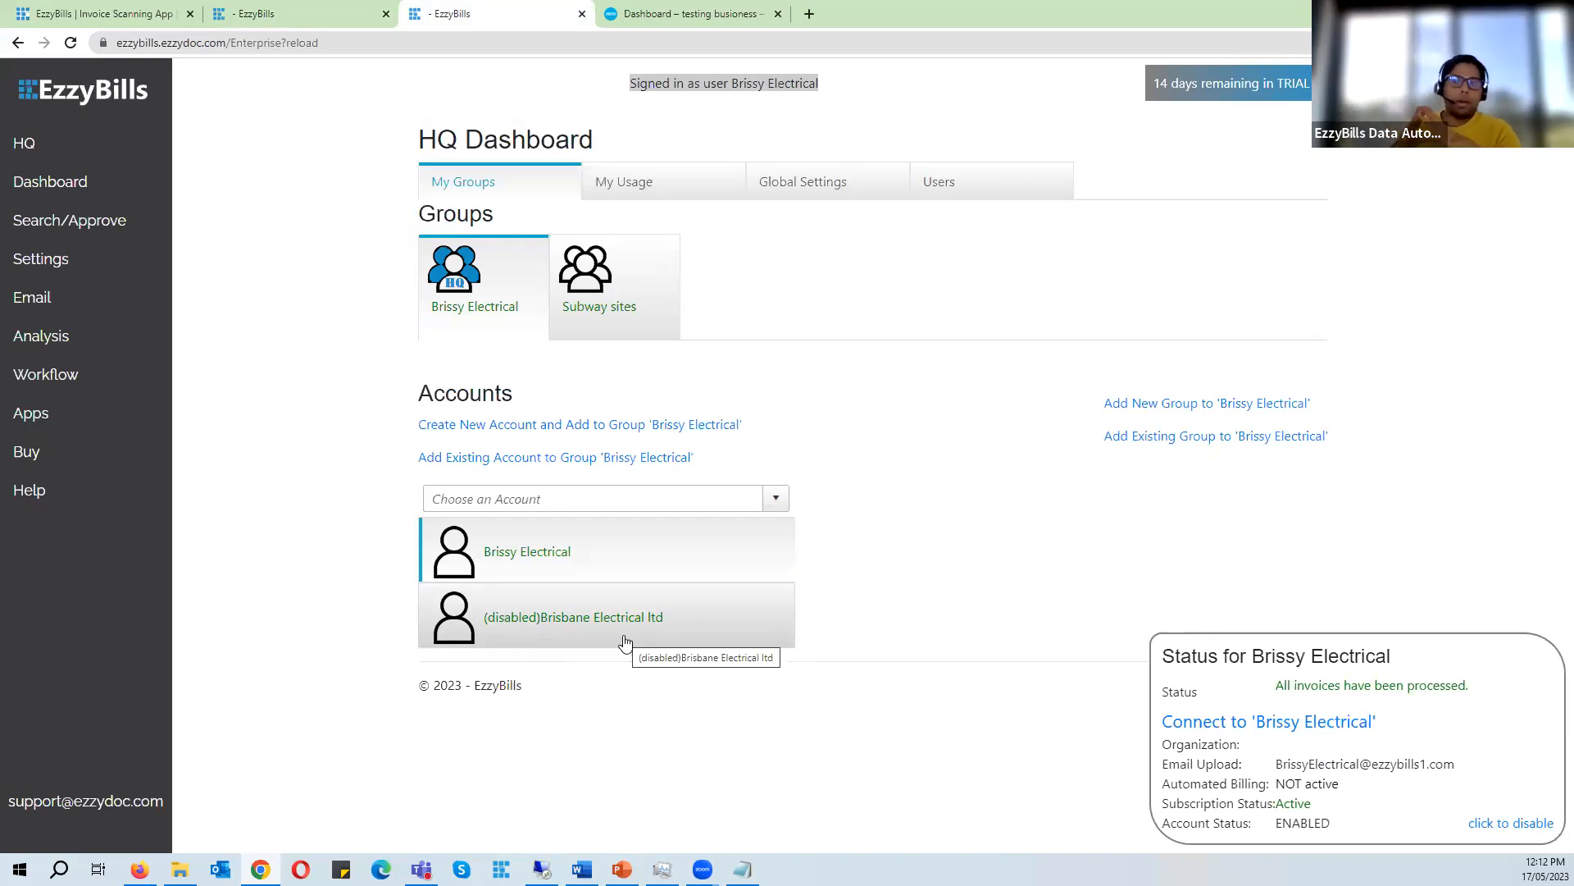
- Clear the Show Disabled accounts option in Global Settings
click(267, 14)
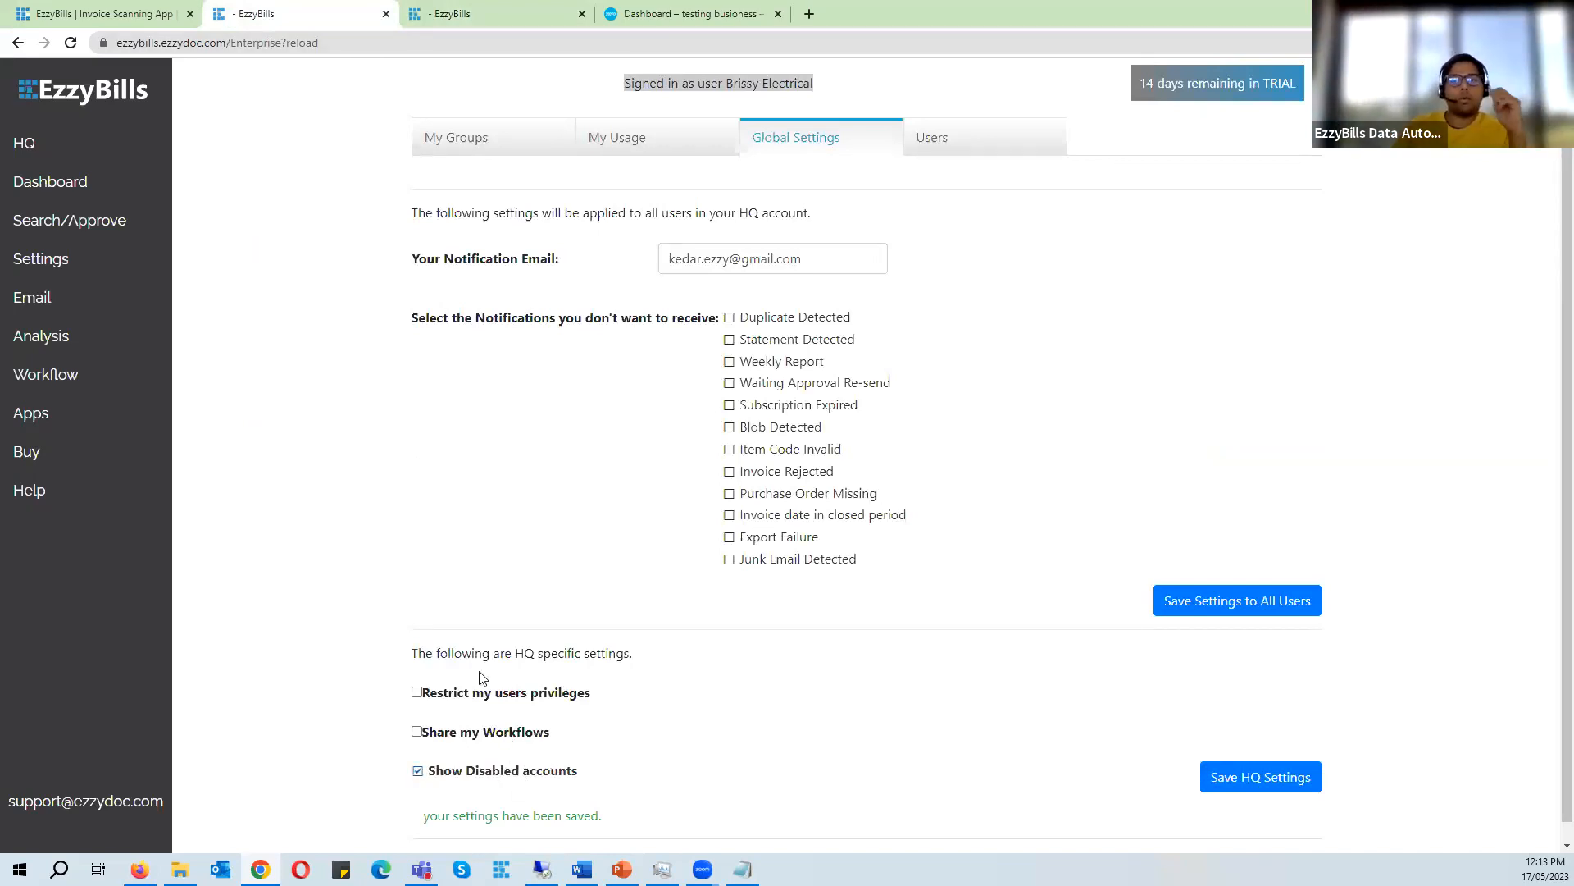
click(496, 13)
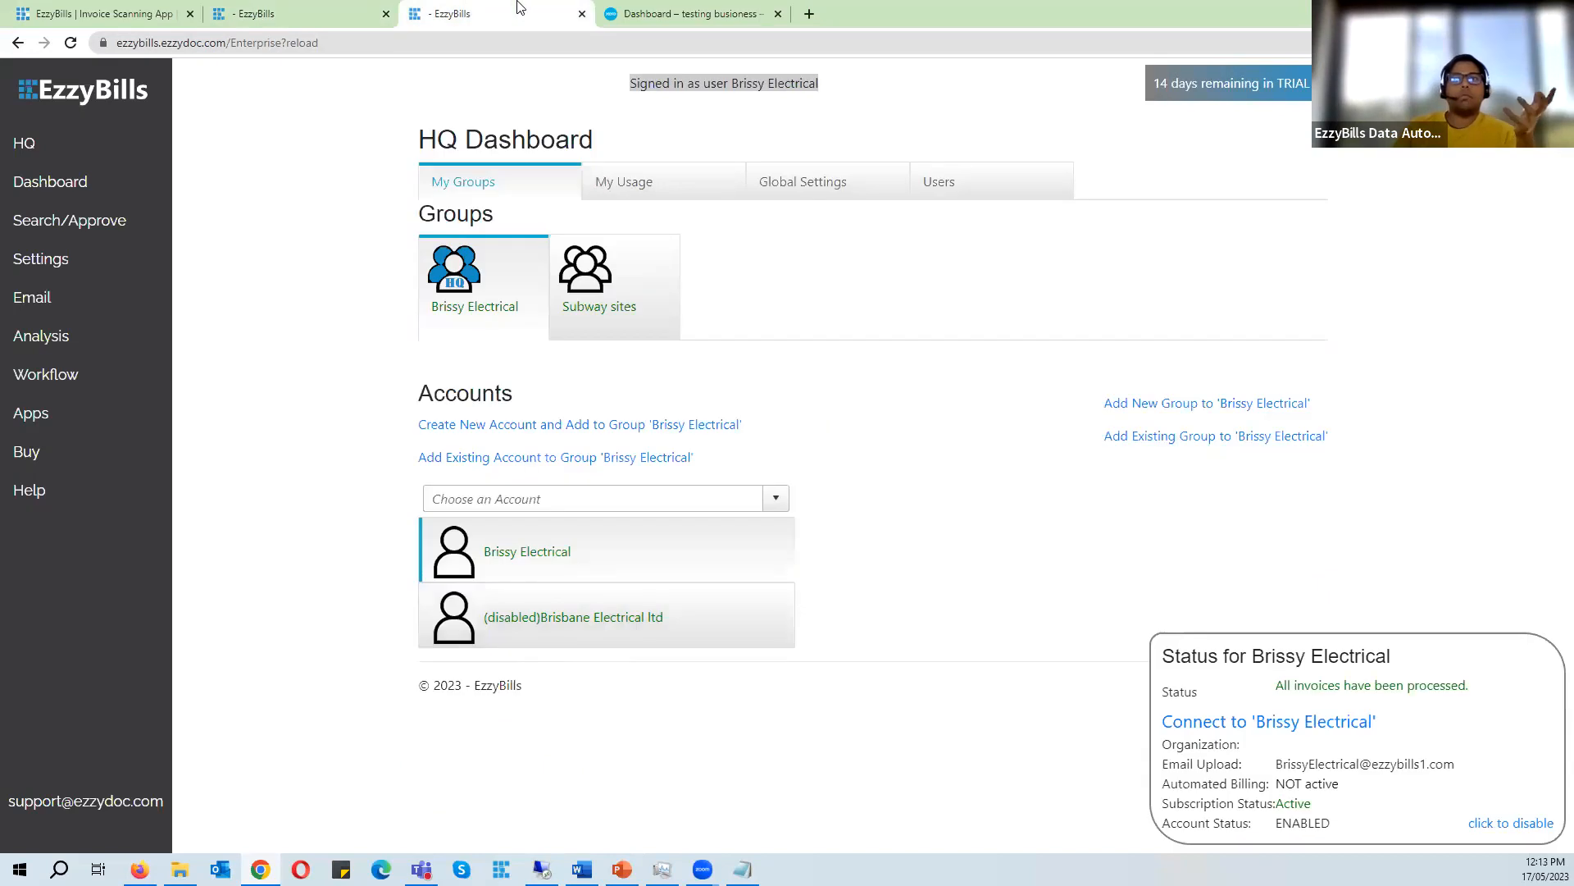
click(287, 8)
click(469, 782)
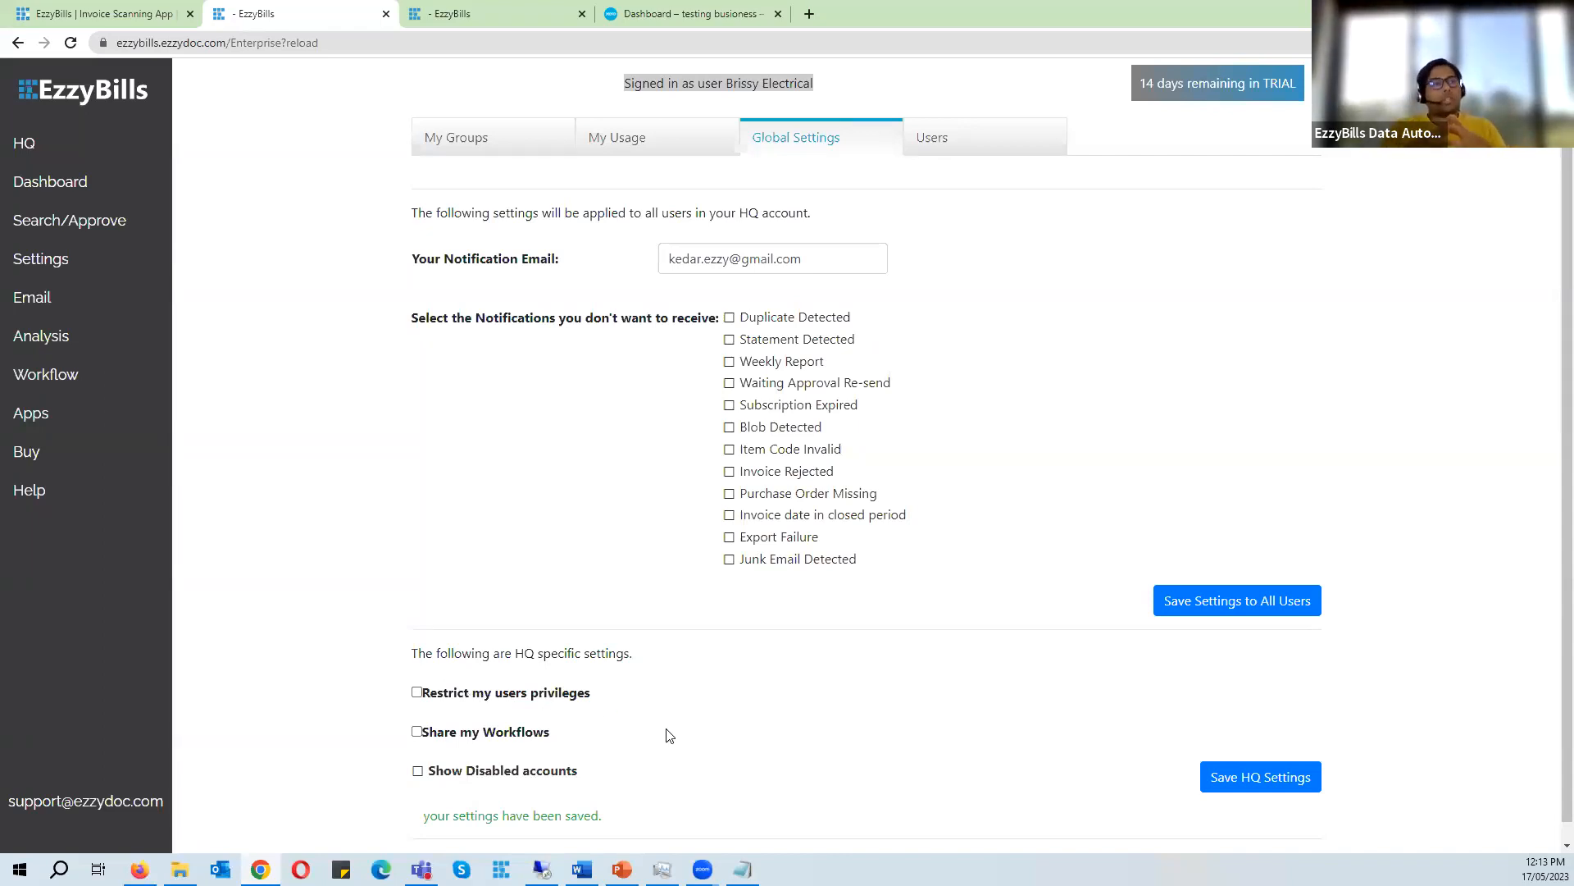
- Open the HQ dashboard in a new browser tab and review the user-access instructions on its Users tab
right_click(104, 134)
click(141, 145)
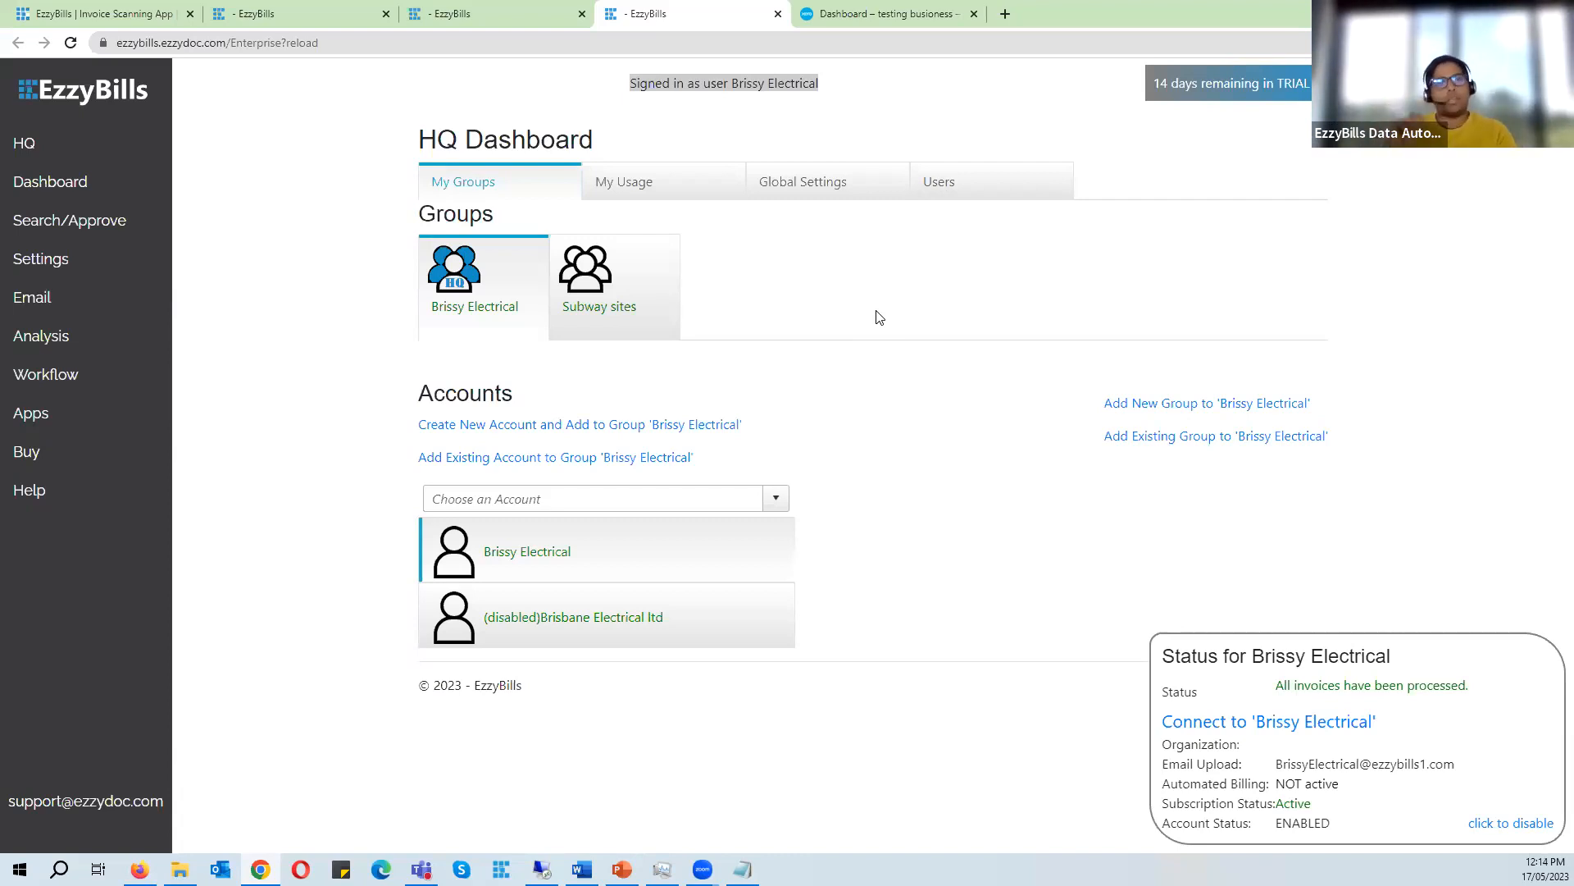
click(972, 189)
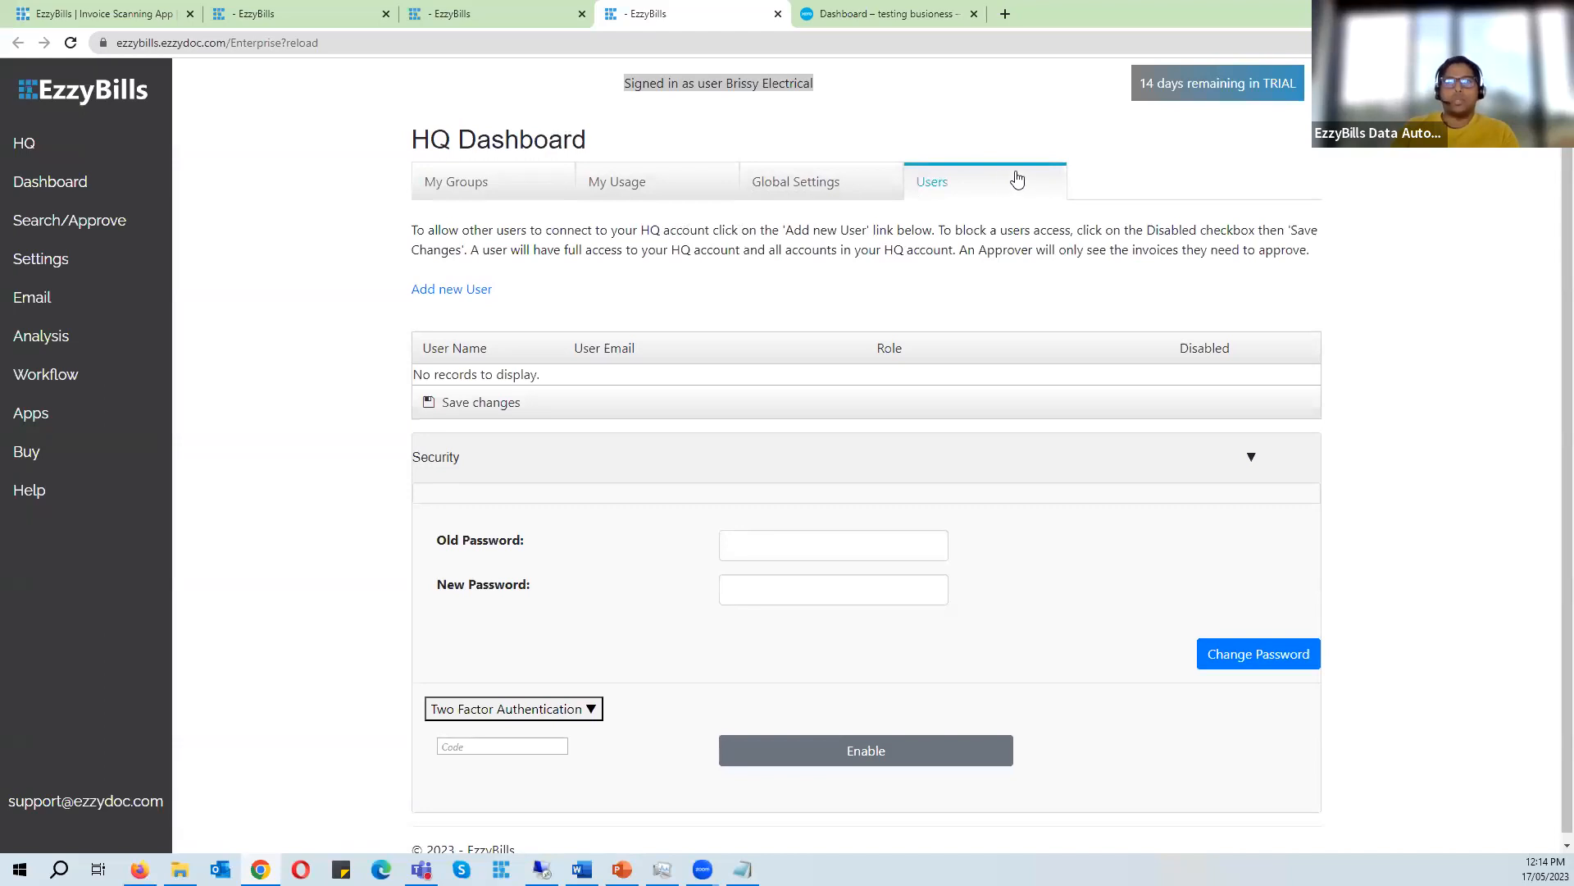
drag(433, 230, 1032, 262)
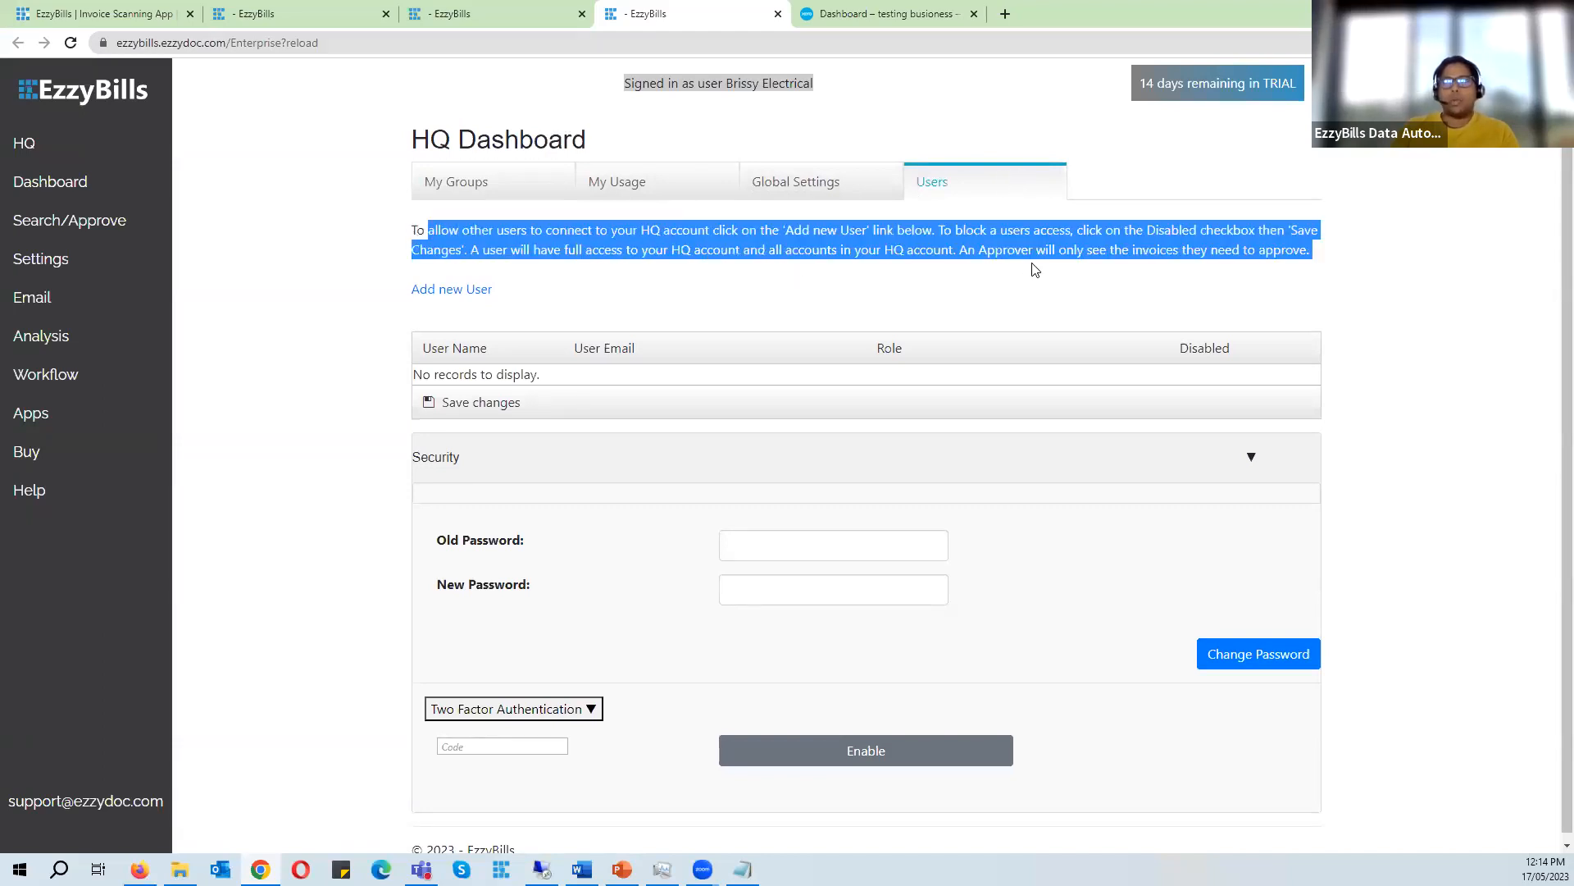
click(695, 268)
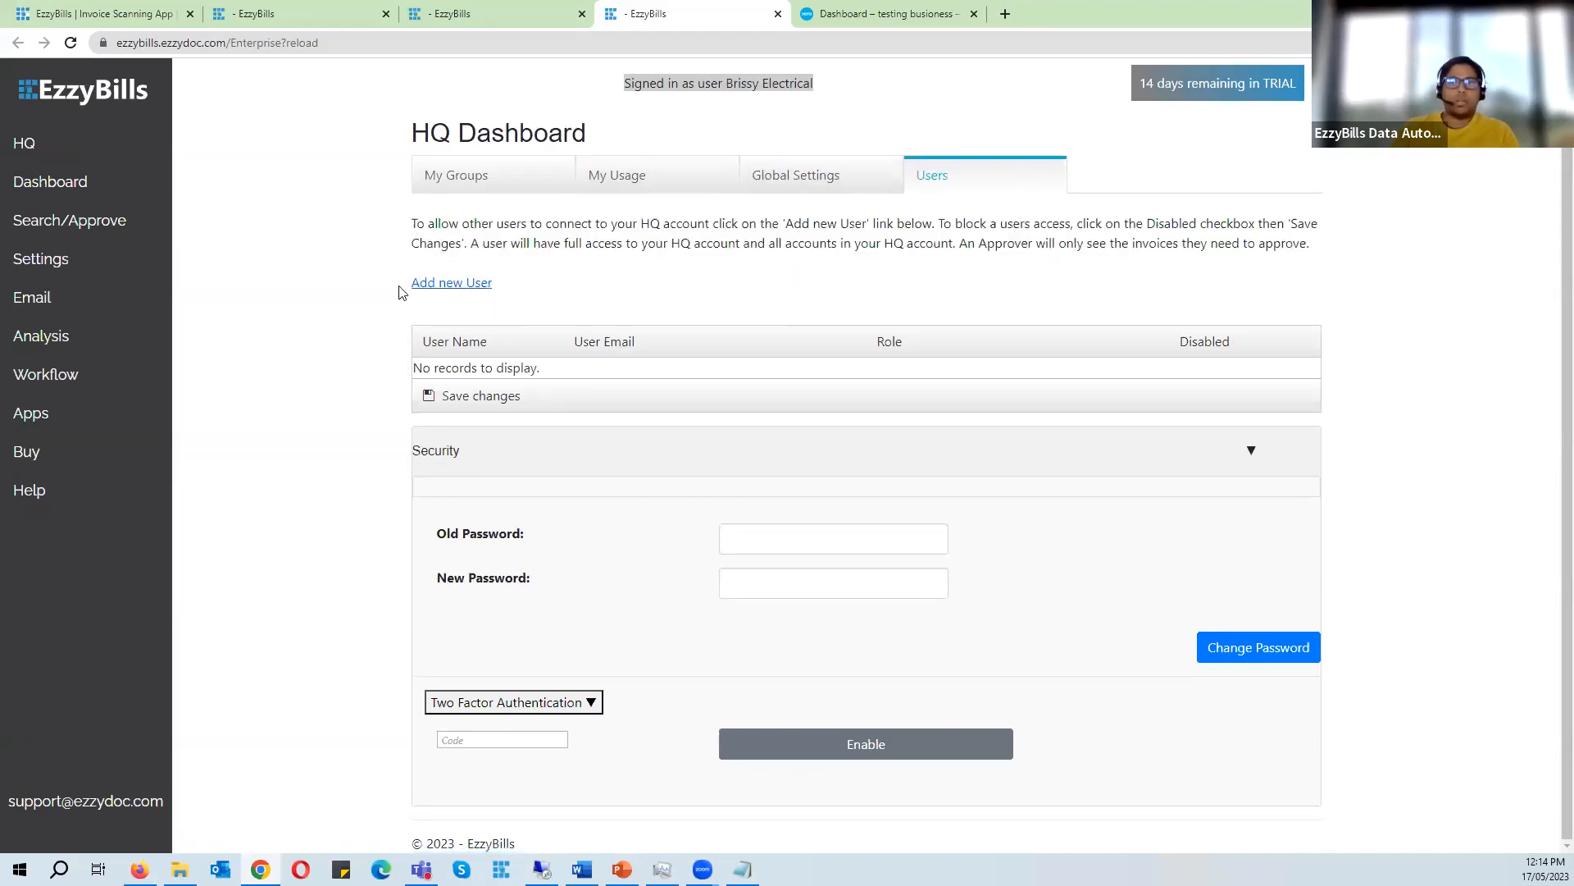
- Open the Create a new User form, examine its name, email and password fields, and return to the HQ Users tab
click(452, 284)
click(643, 307)
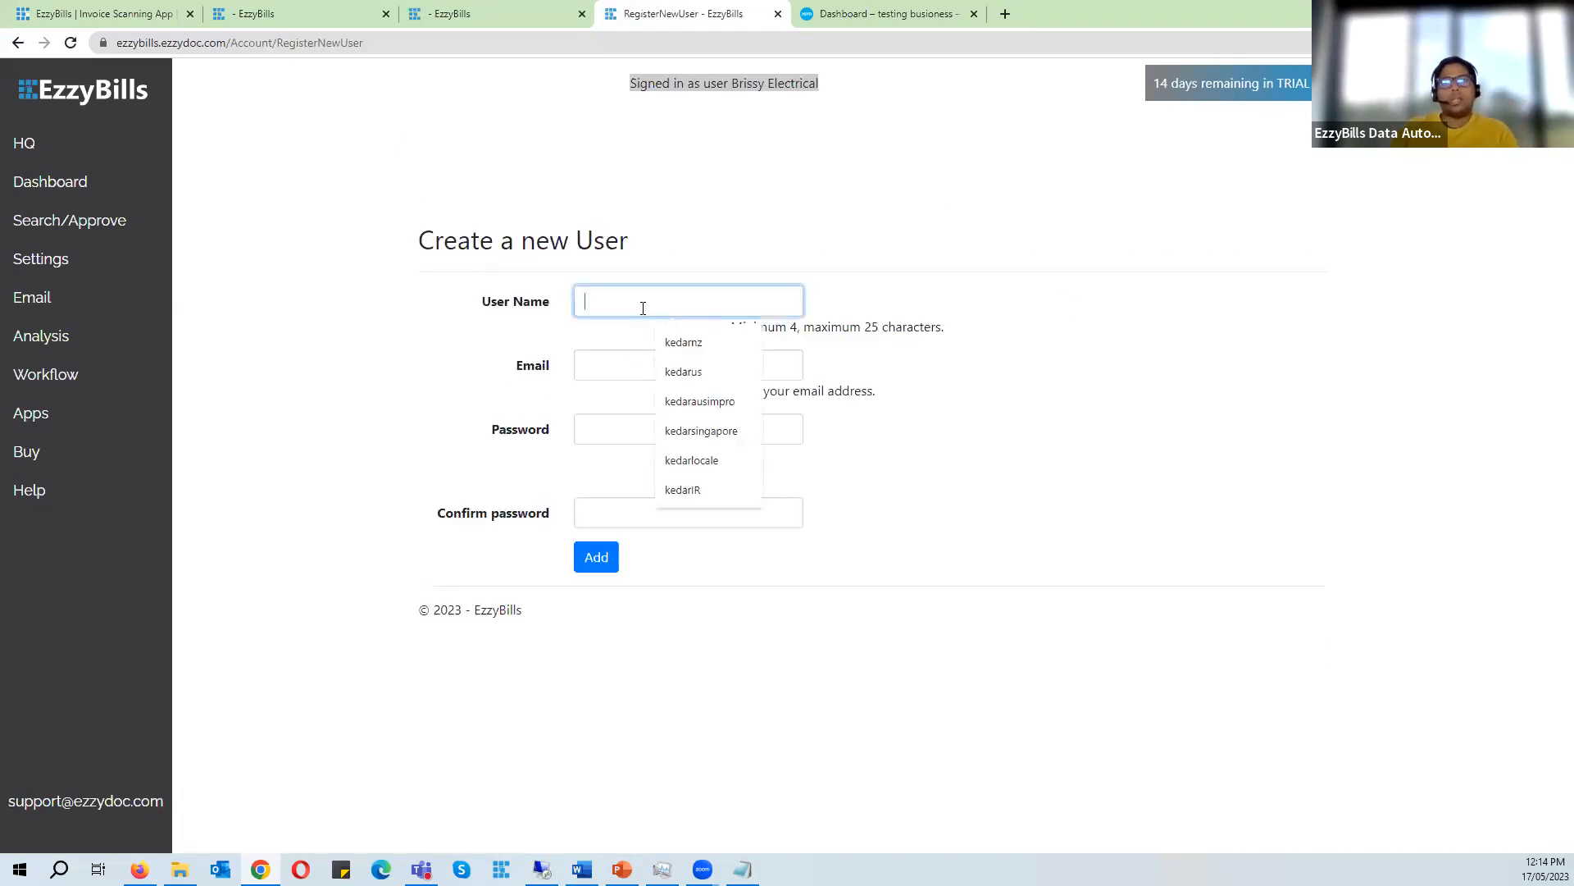
click(619, 367)
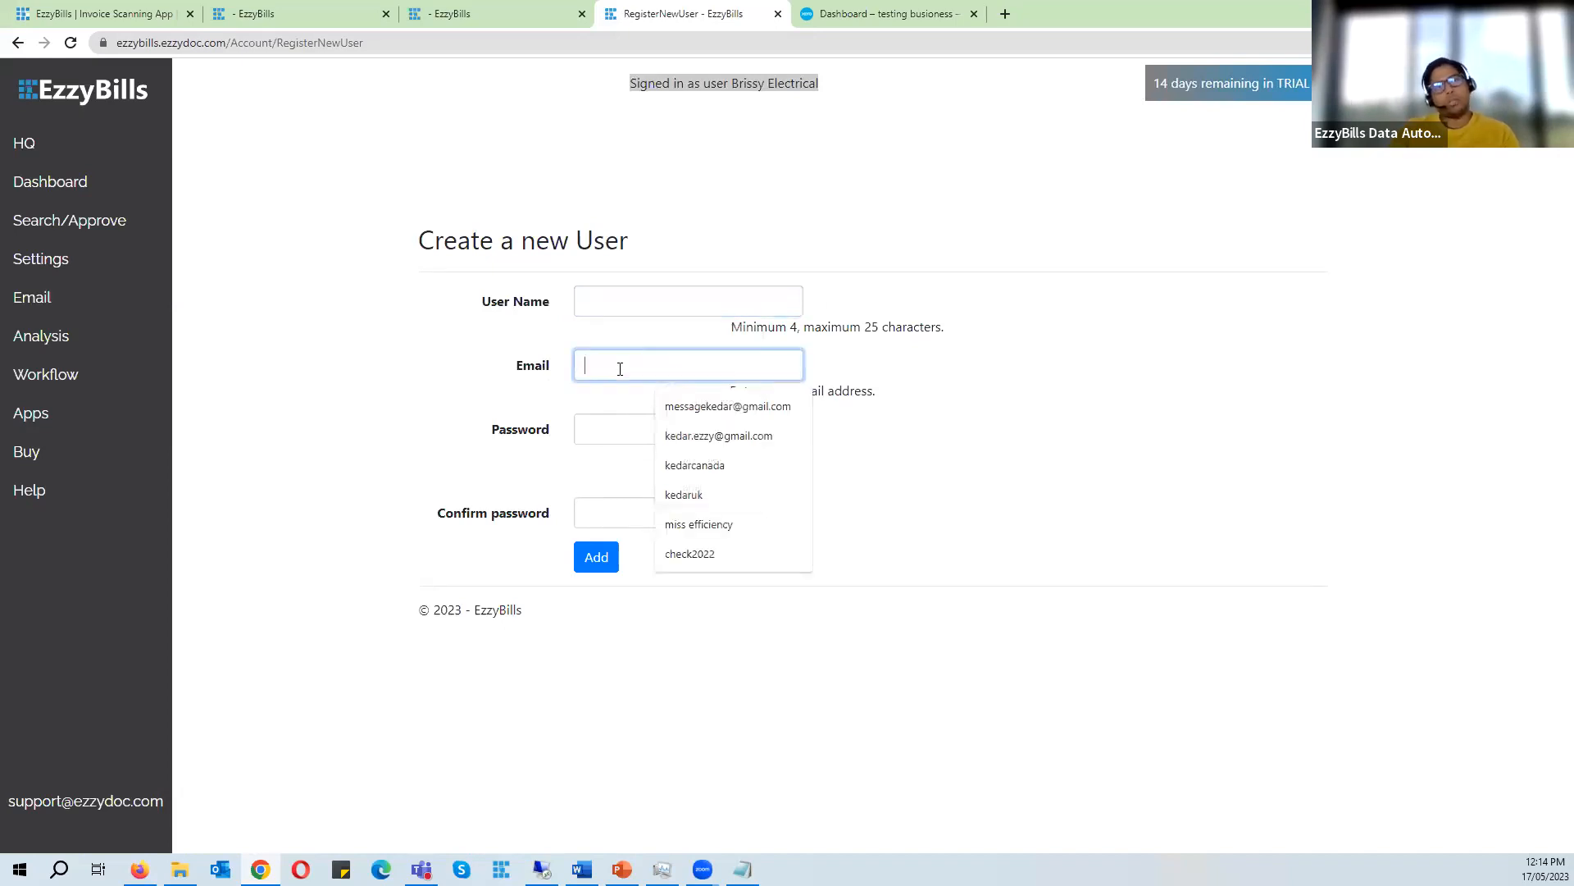
click(602, 425)
click(608, 515)
click(609, 299)
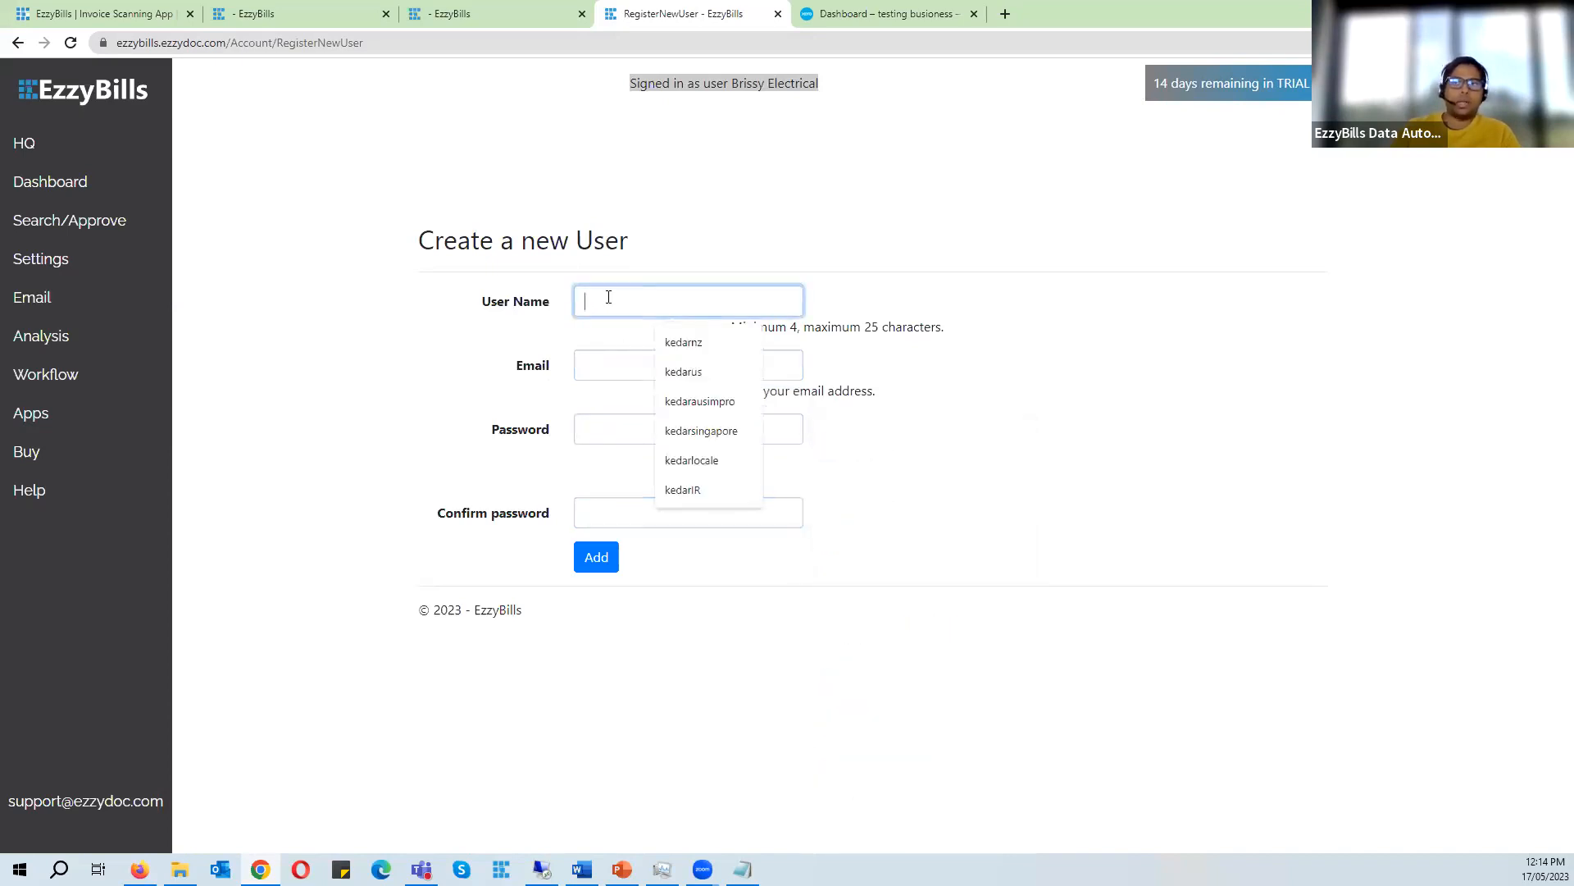
click(440, 156)
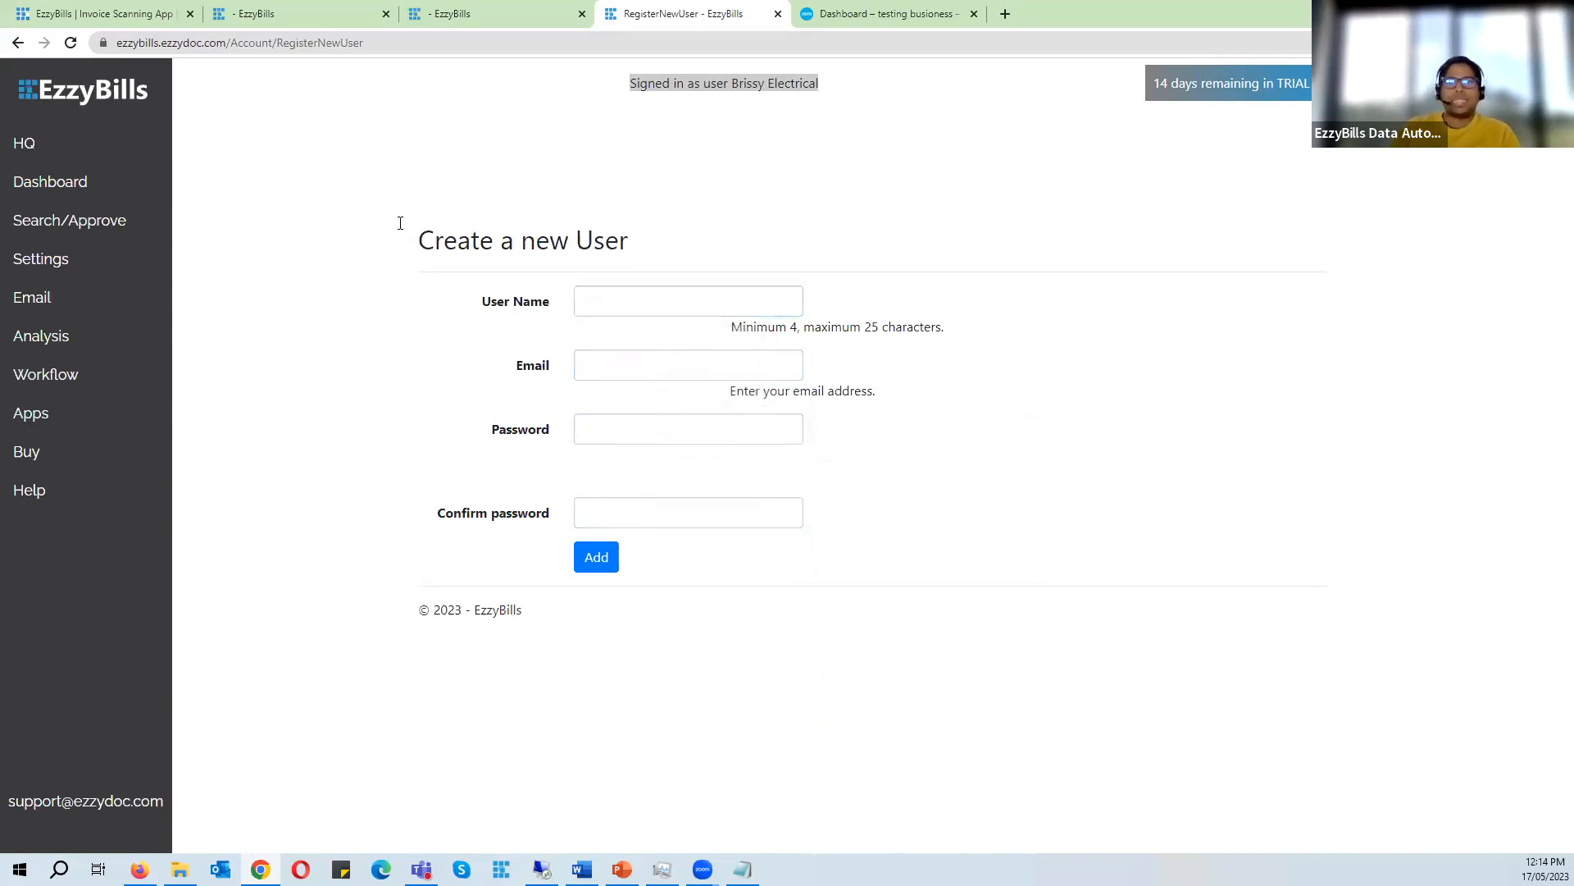
click(115, 152)
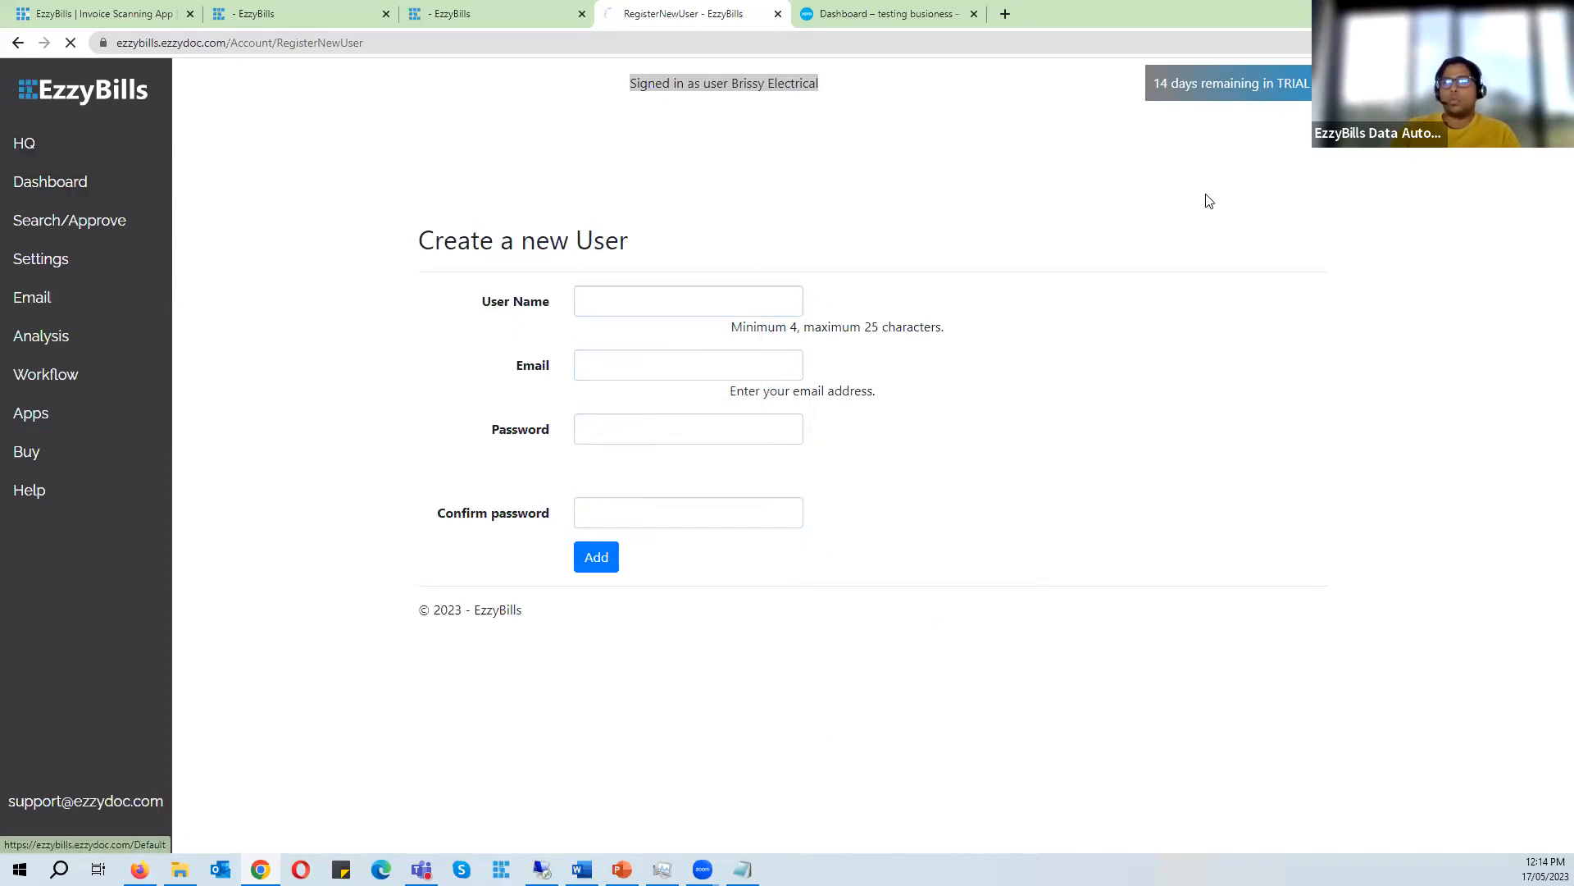
click(943, 185)
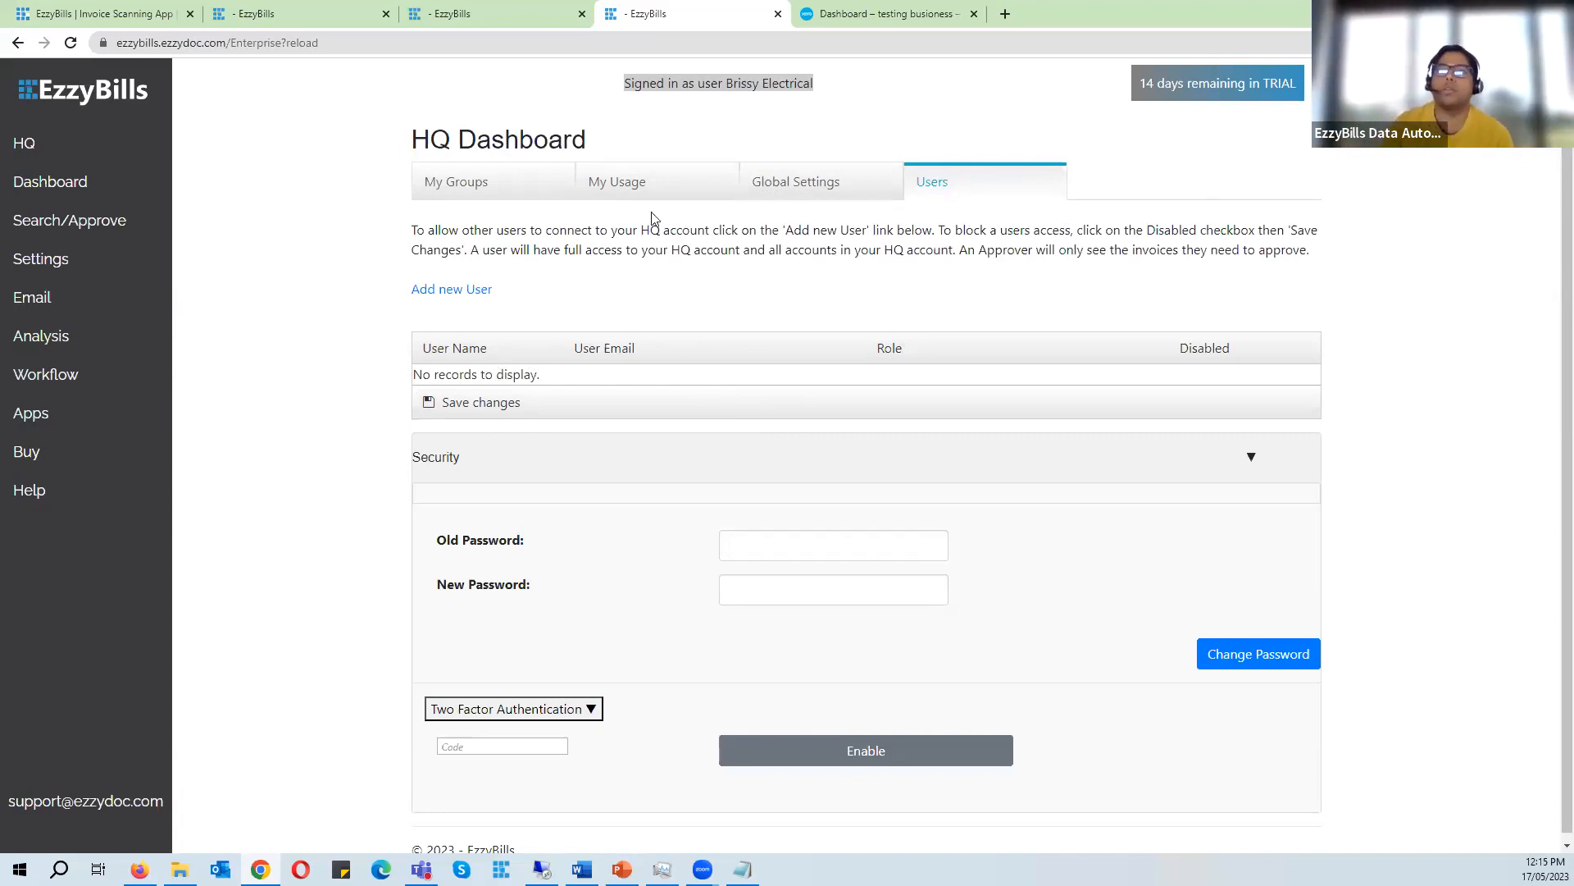
- Reload the HQ dashboard page
drag(412, 141, 596, 142)
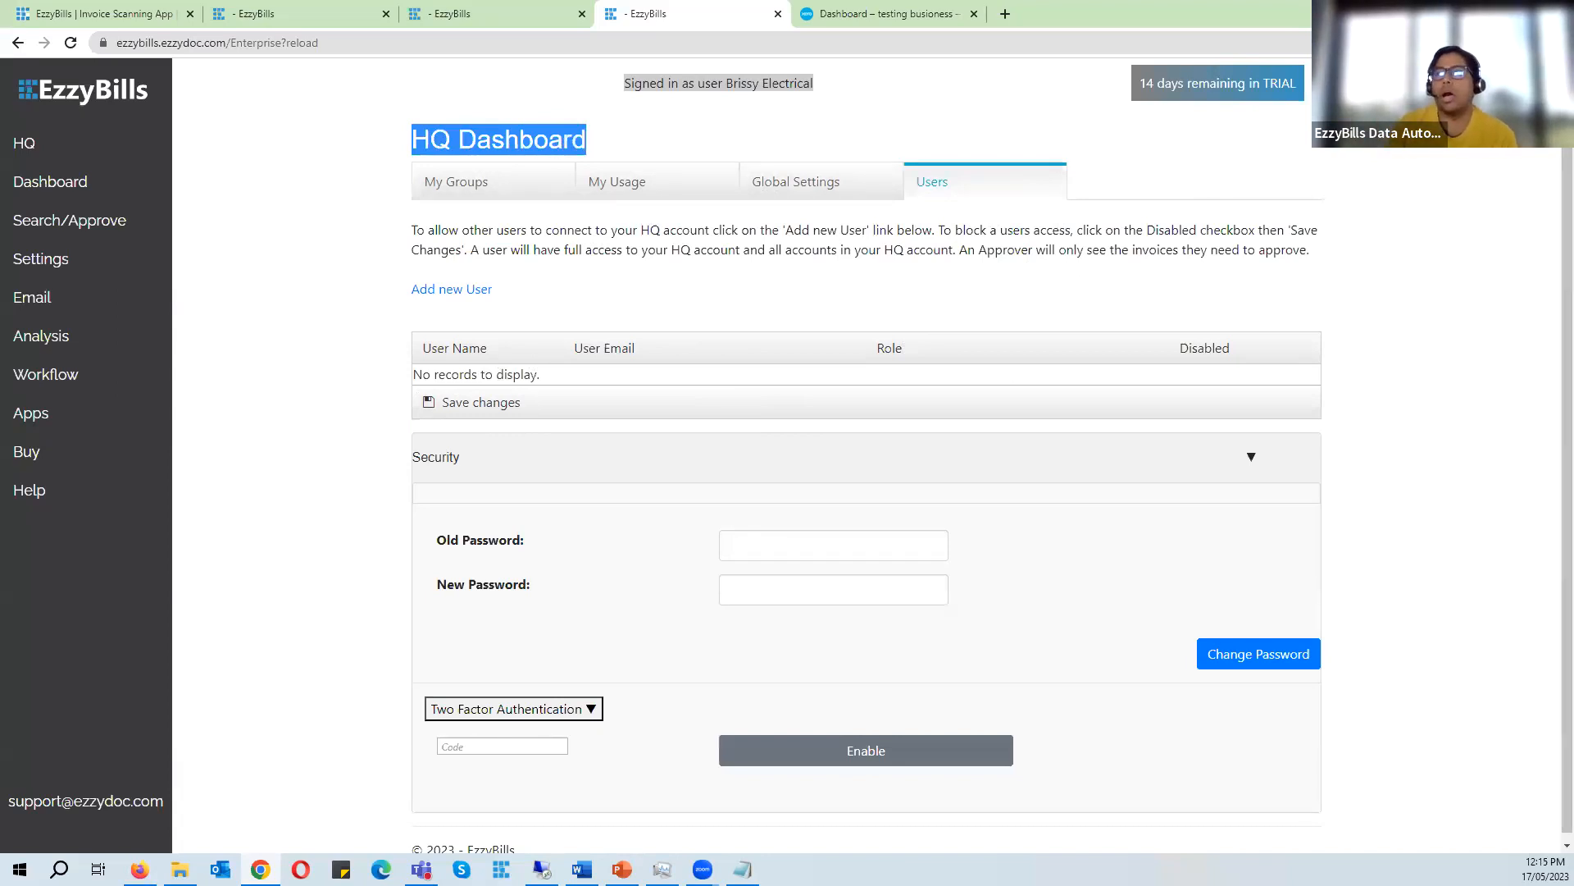
click(598, 142)
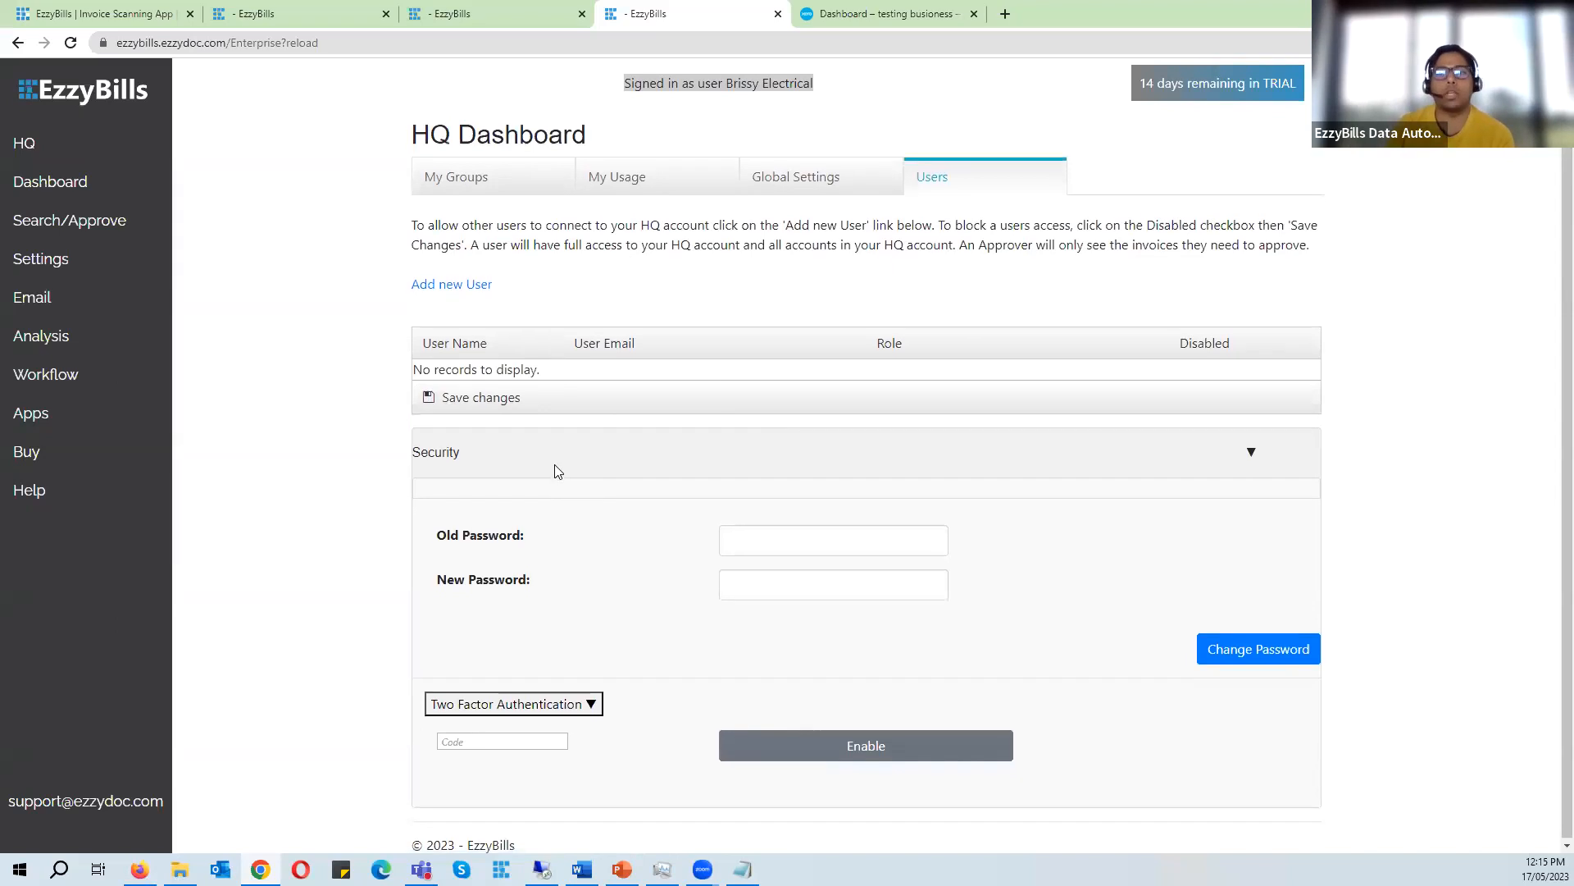
click(107, 145)
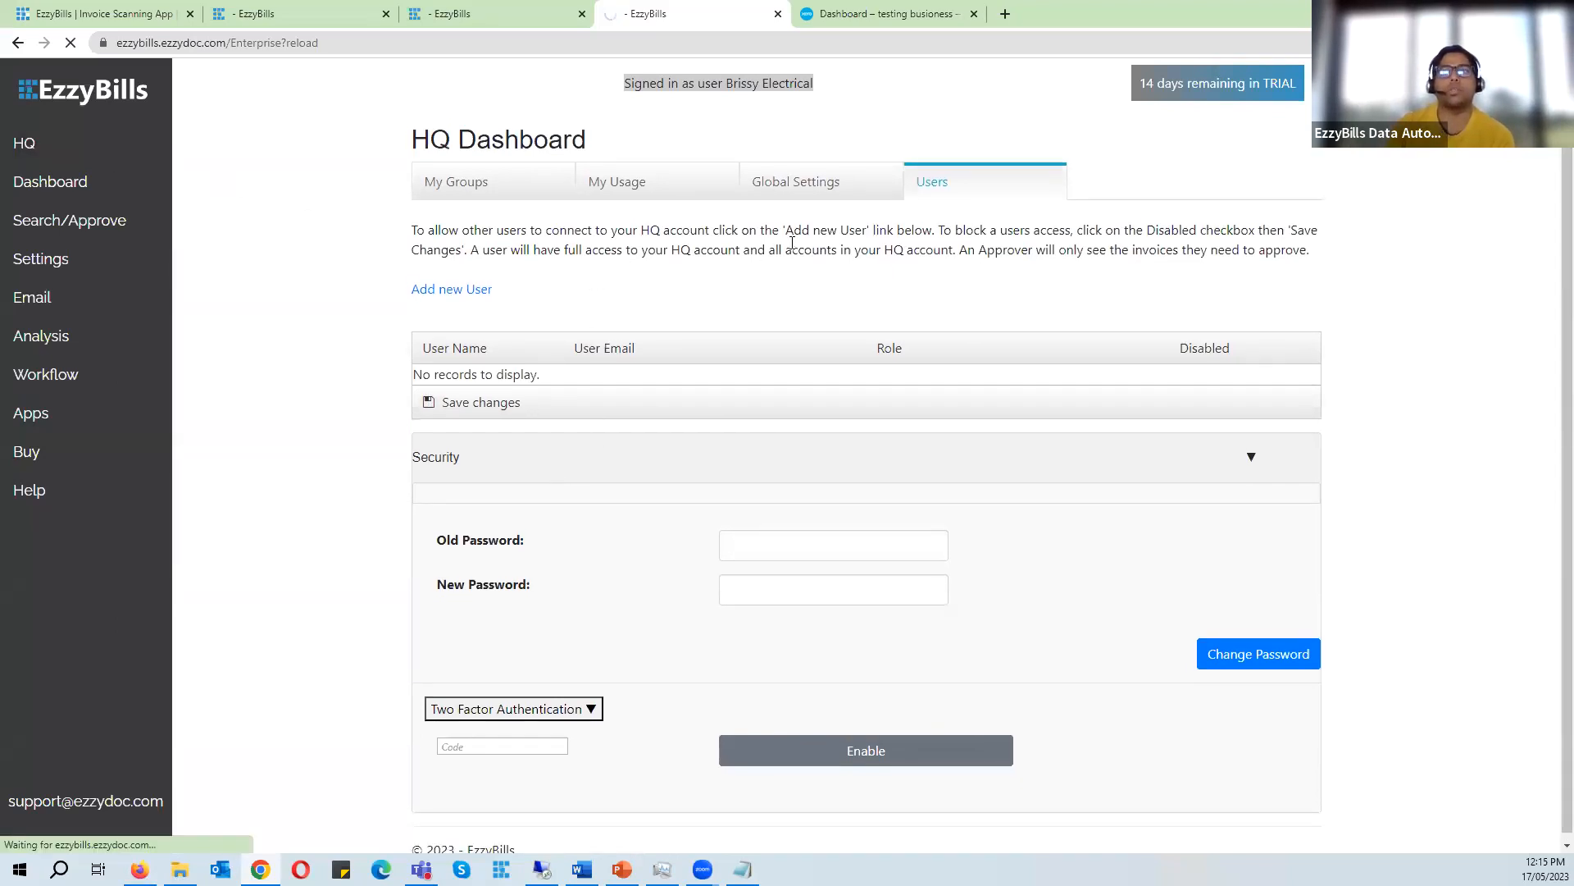